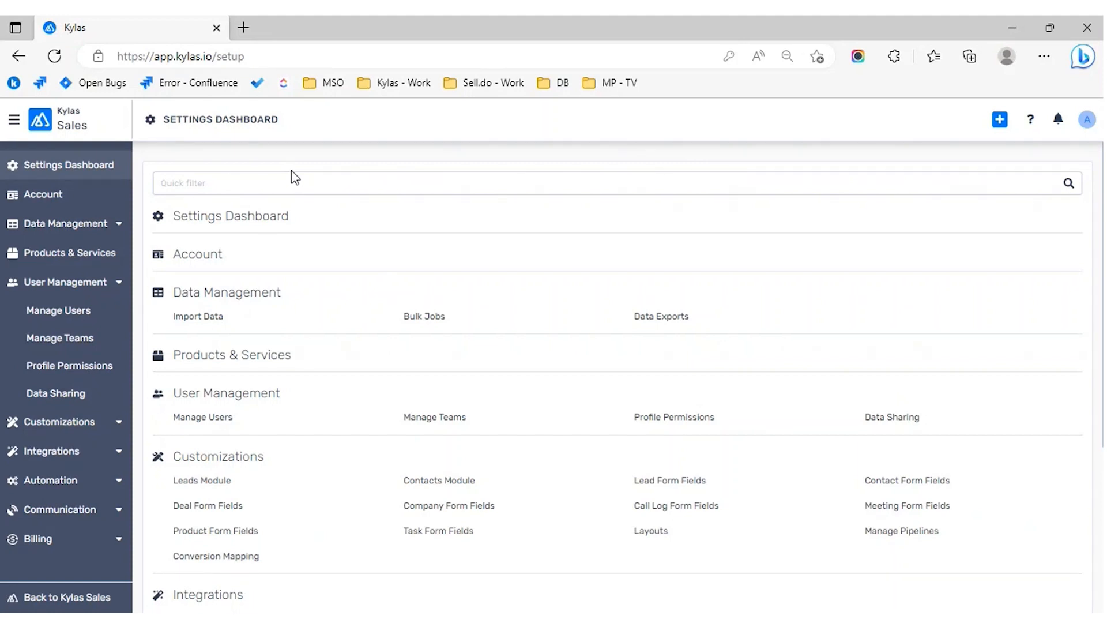
Step: Open the Sales profile for editing from the profile permissions in the CRM's user management settings
{"action": "left_click", "coordinate": [22, 128]}
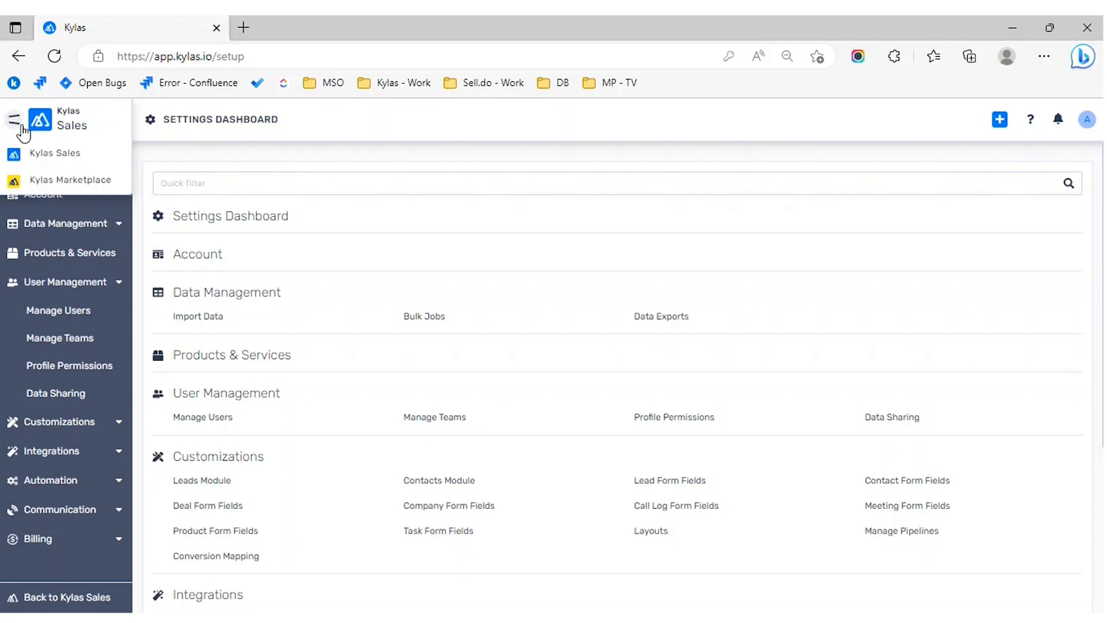
{"action": "left_click", "coordinate": [29, 148]}
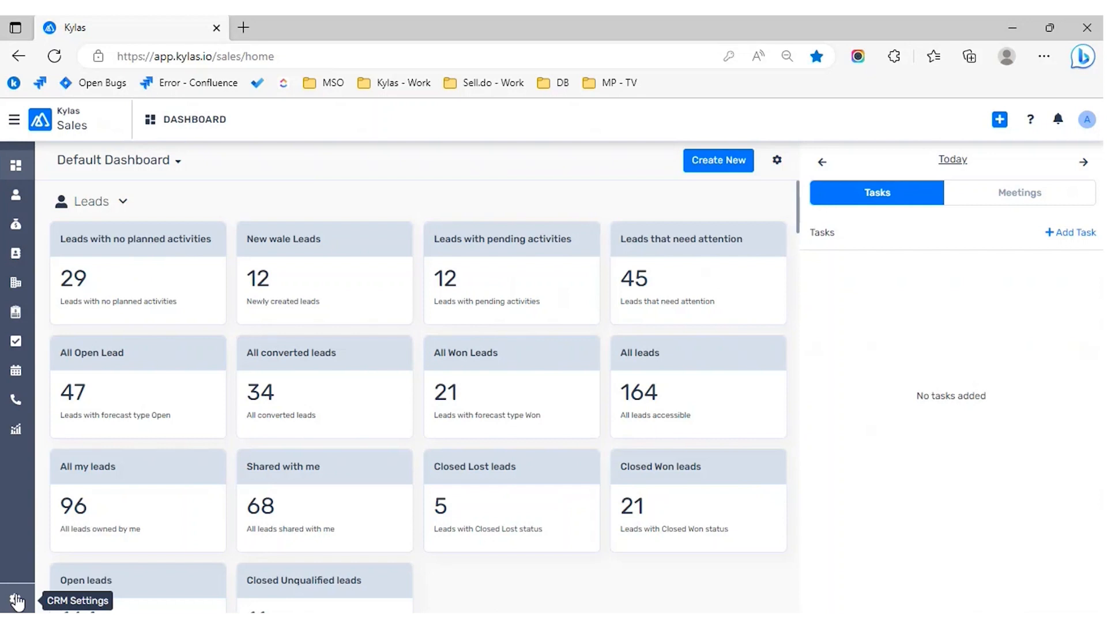
{"action": "left_click", "coordinate": [16, 601]}
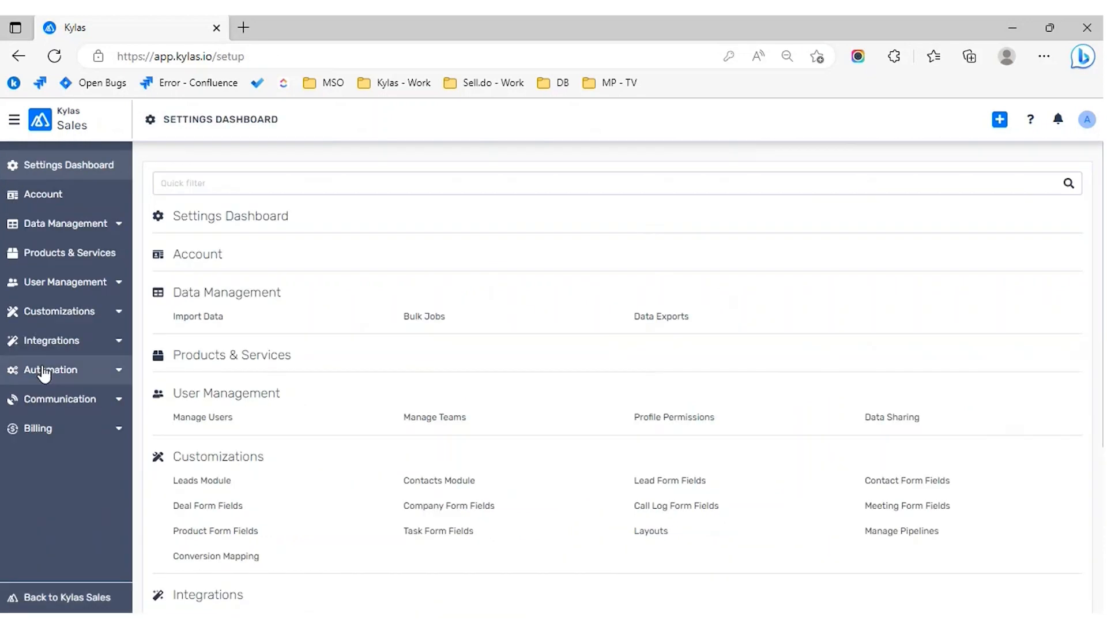
{"action": "left_click", "coordinate": [56, 291]}
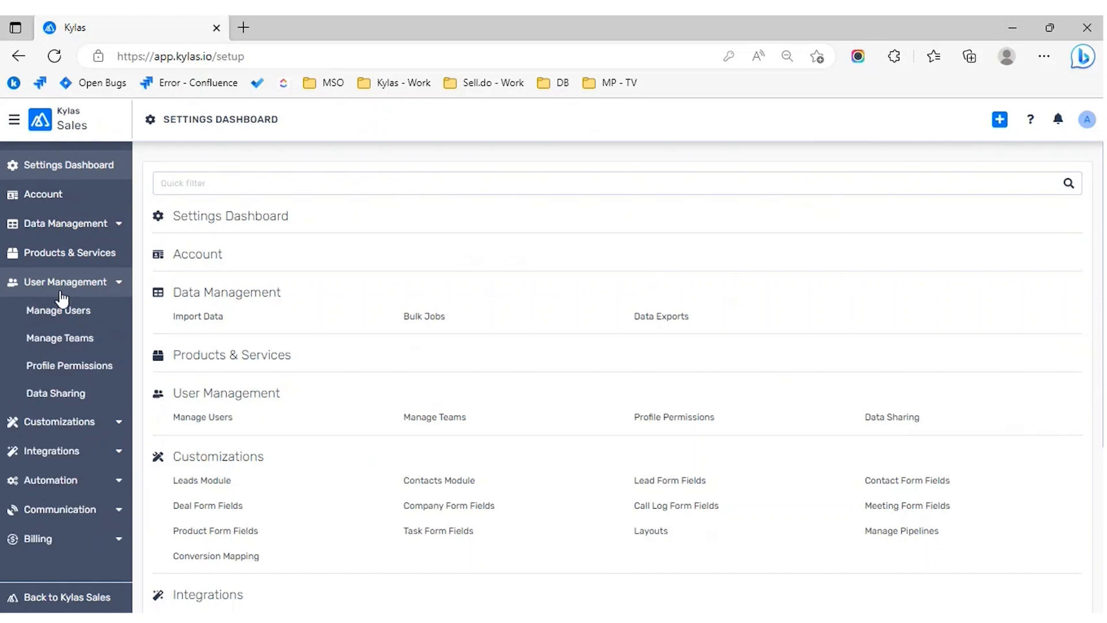
{"action": "left_click", "coordinate": [52, 376]}
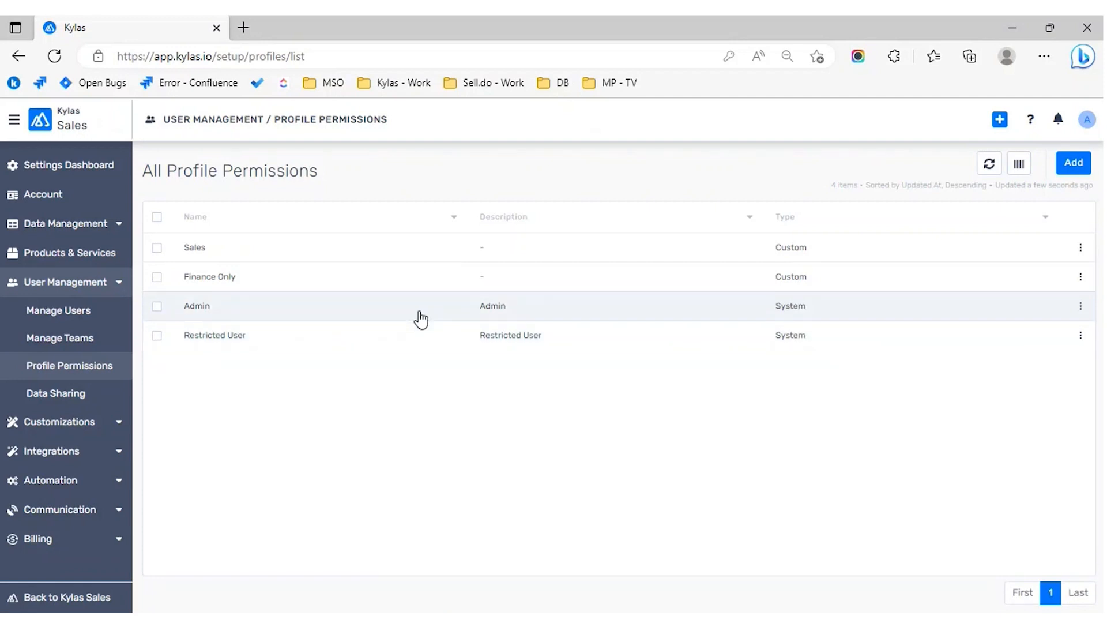
{"action": "left_click", "coordinate": [265, 261]}
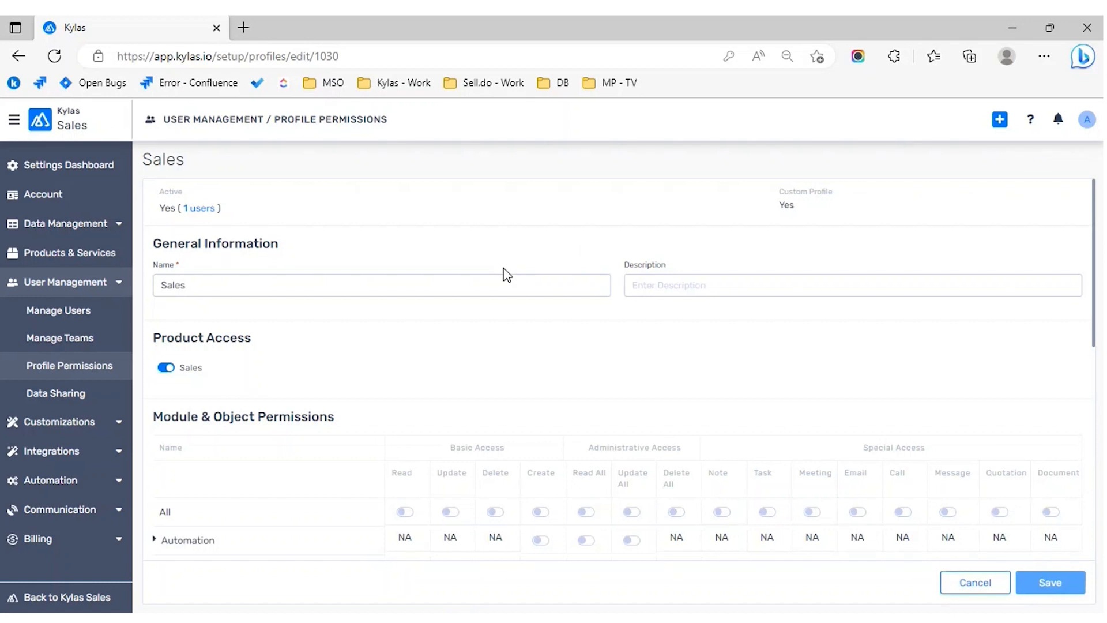
Step: Examine the Basic, Administrative and Special Access groups in the Sales profile's module and object permissions
{"action": "scroll", "coordinate": [507, 275], "scroll_direction": "down", "scroll_amount": 3}
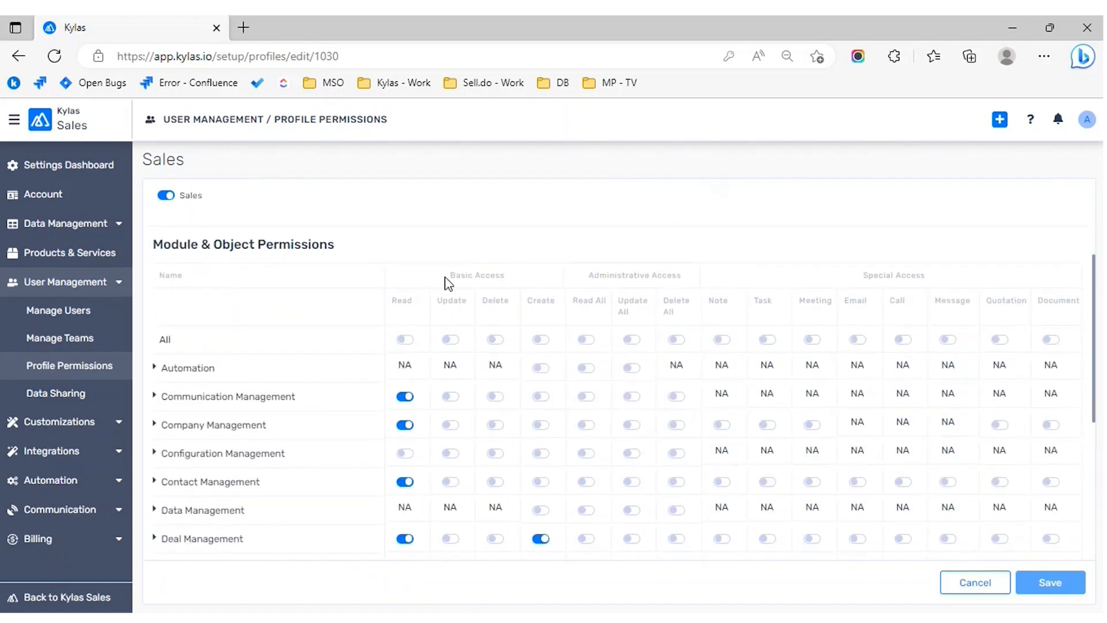
{"action": "left_click_drag", "start_coordinate": [446, 277], "coordinate": [509, 279]}
{"action": "left_click", "coordinate": [511, 281]}
{"action": "left_click_drag", "start_coordinate": [583, 279], "coordinate": [685, 282]}
{"action": "left_click", "coordinate": [685, 283]}
{"action": "left_click_drag", "start_coordinate": [857, 287], "coordinate": [930, 286]}
{"action": "left_click", "coordinate": [940, 288]}
{"action": "left_click_drag", "start_coordinate": [442, 281], "coordinate": [514, 279]}
Step: Review the Read, Update, Delete and Create permissions under Basic Access
{"action": "scroll", "coordinate": [461, 277], "scroll_direction": "down", "scroll_amount": 1}
{"action": "left_click_drag", "start_coordinate": [389, 257], "coordinate": [558, 269]}
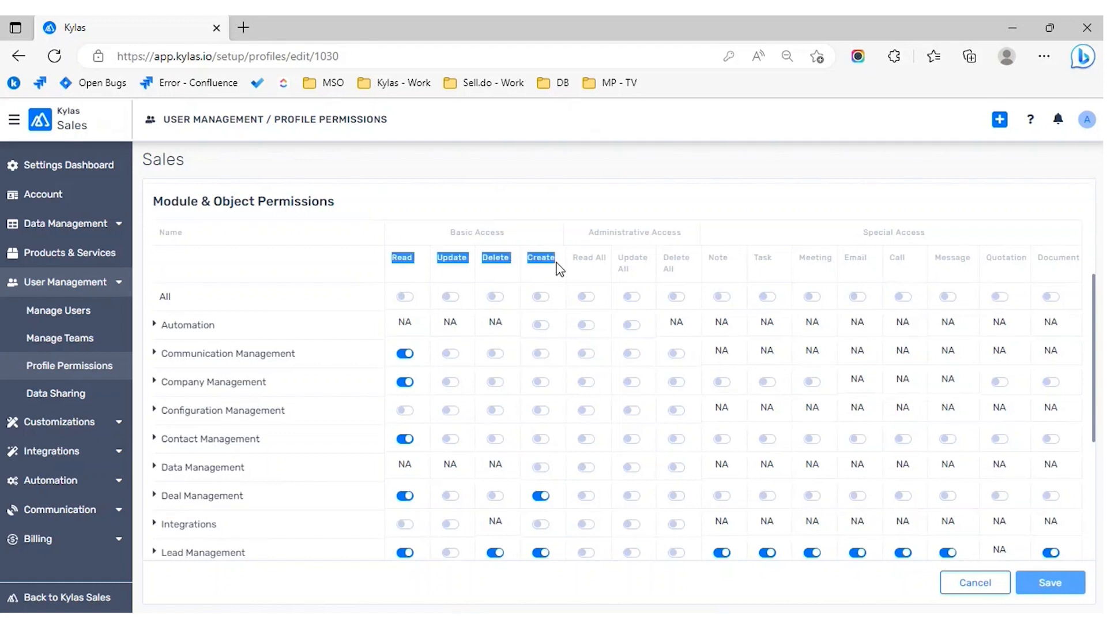
{"action": "left_click", "coordinate": [553, 270]}
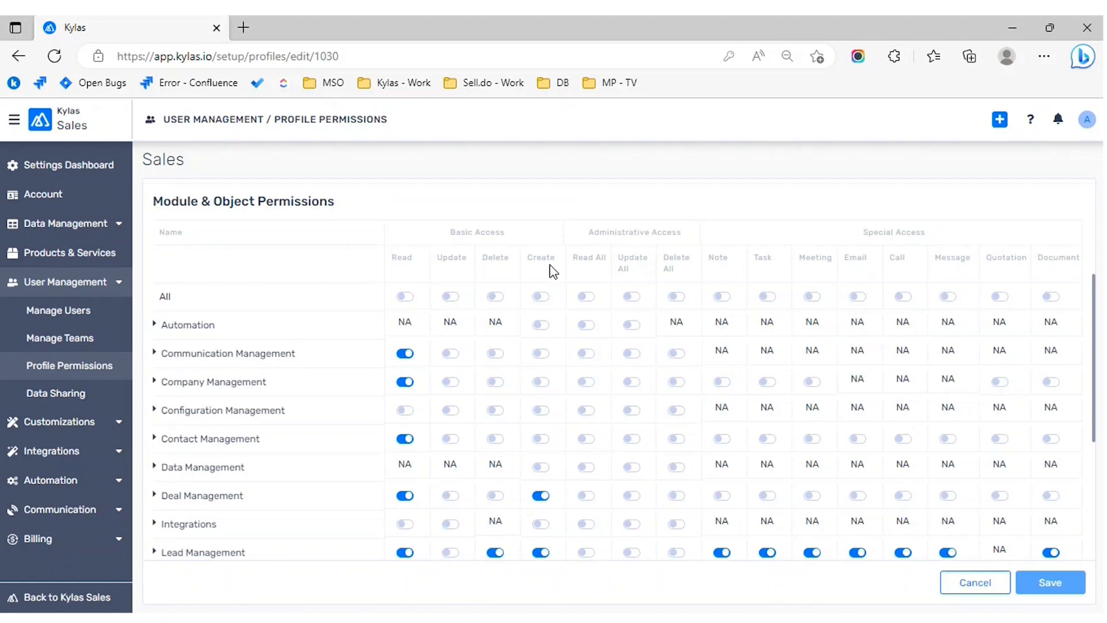
{"action": "double_click", "coordinate": [455, 258]}
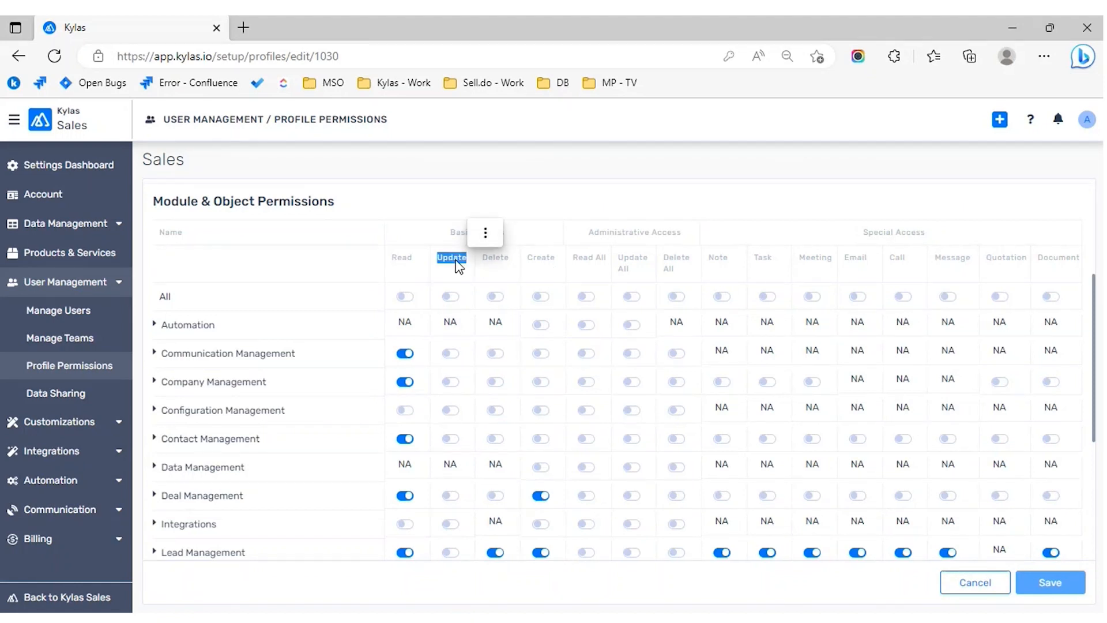
{"action": "left_click", "coordinate": [456, 261]}
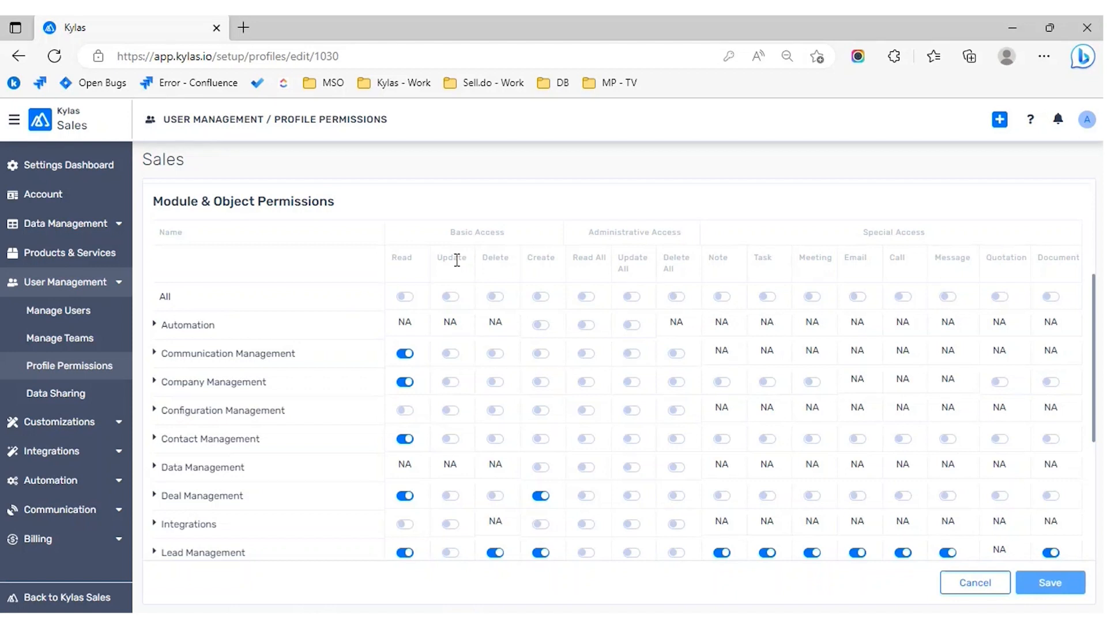
{"action": "double_click", "coordinate": [494, 259]}
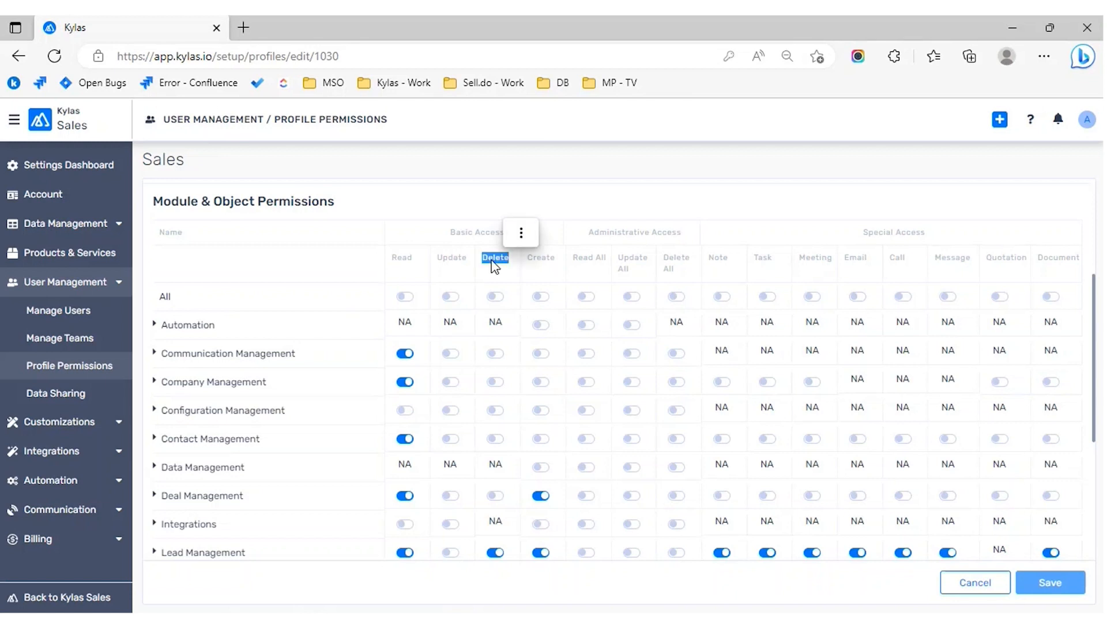
{"action": "left_click", "coordinate": [493, 261]}
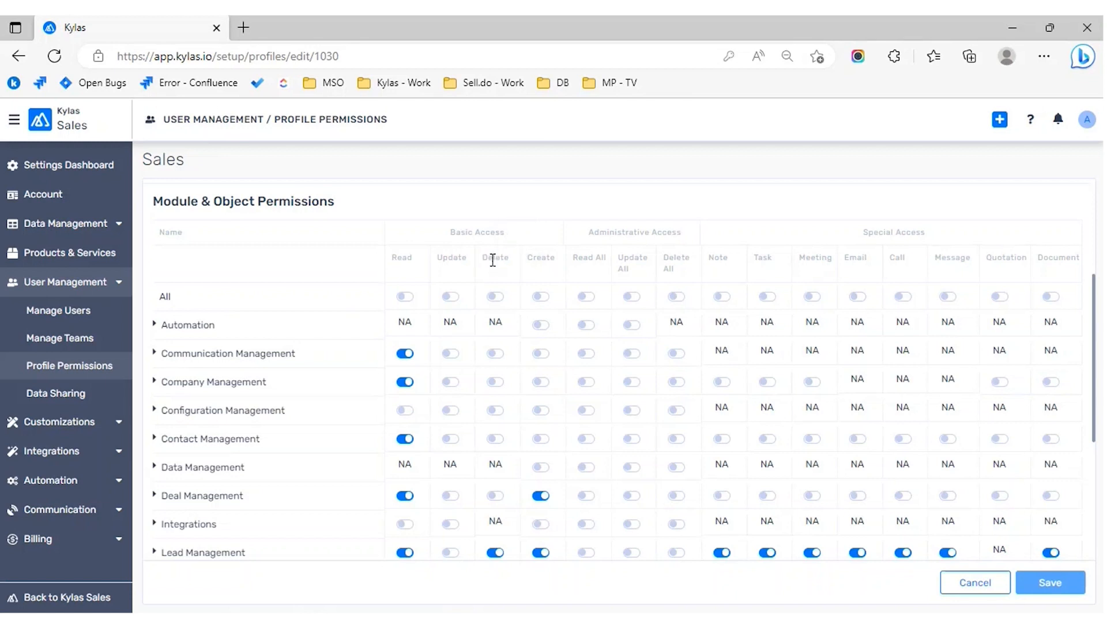
{"action": "left_click_drag", "start_coordinate": [397, 258], "coordinate": [547, 258]}
{"action": "left_click", "coordinate": [545, 257]}
Step: Look through the modules in the permissions table and the Read All, Update All and Delete All columns under Administrative Access
{"action": "scroll", "coordinate": [309, 284], "scroll_direction": "down", "scroll_amount": 1}
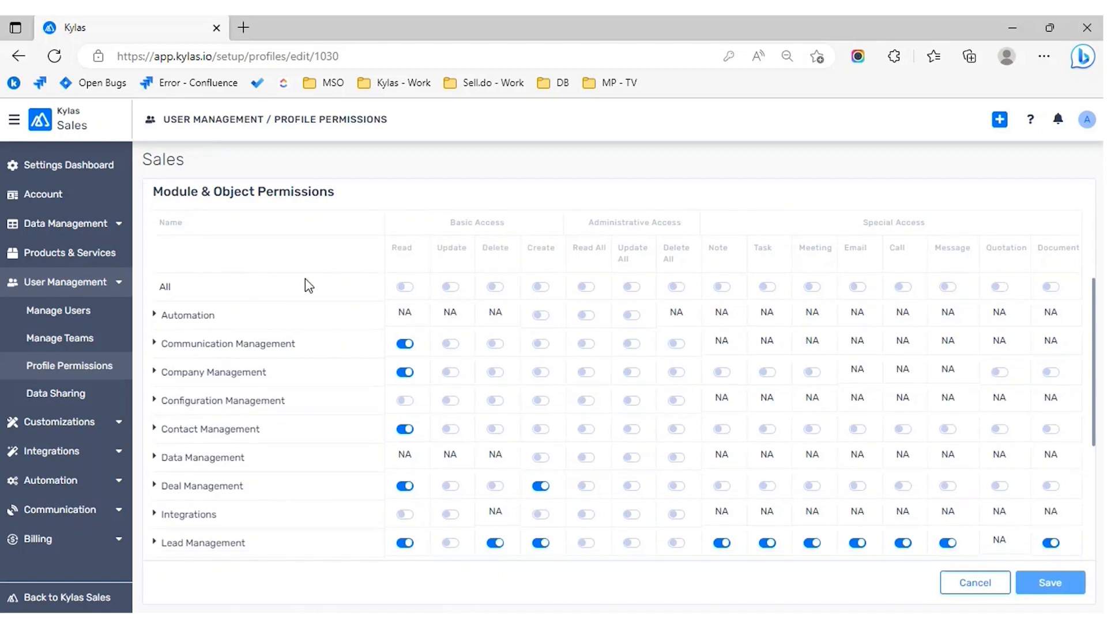
{"action": "scroll", "coordinate": [254, 274], "scroll_direction": "up", "scroll_amount": 2}
{"action": "scroll", "coordinate": [230, 363], "scroll_direction": "down", "scroll_amount": 1}
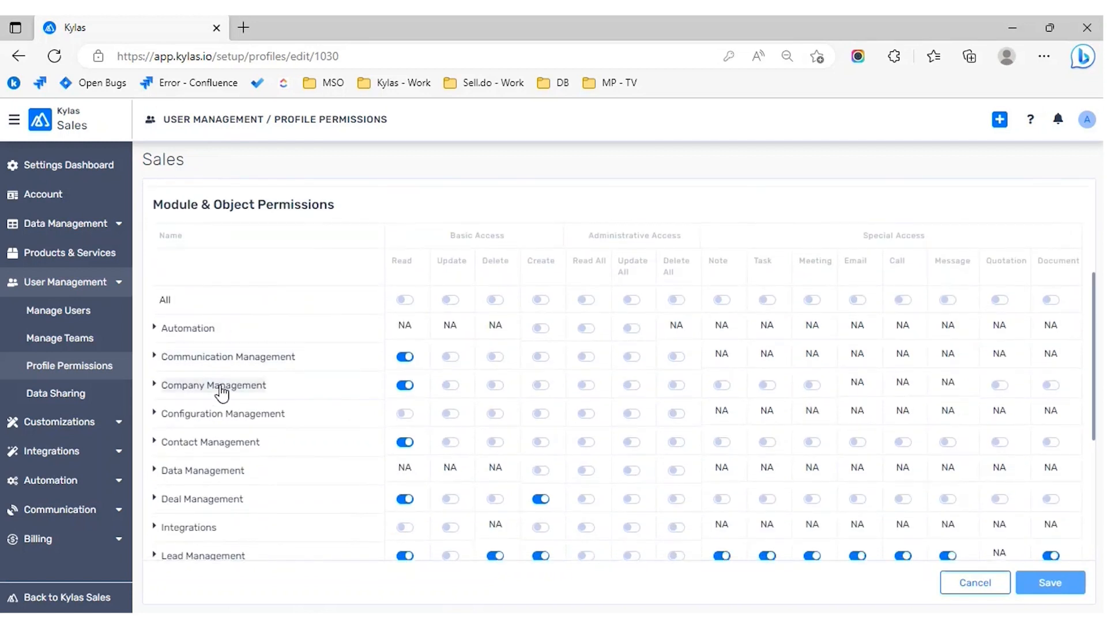
{"action": "scroll", "coordinate": [222, 389], "scroll_direction": "down", "scroll_amount": 1}
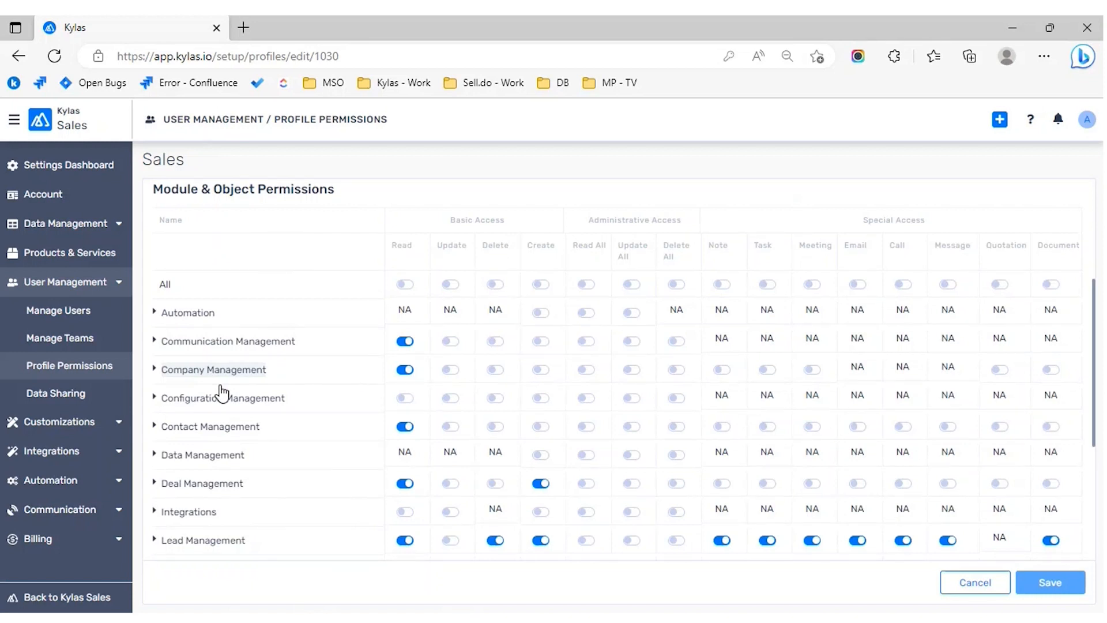
{"action": "scroll", "coordinate": [223, 394], "scroll_direction": "down", "scroll_amount": 3}
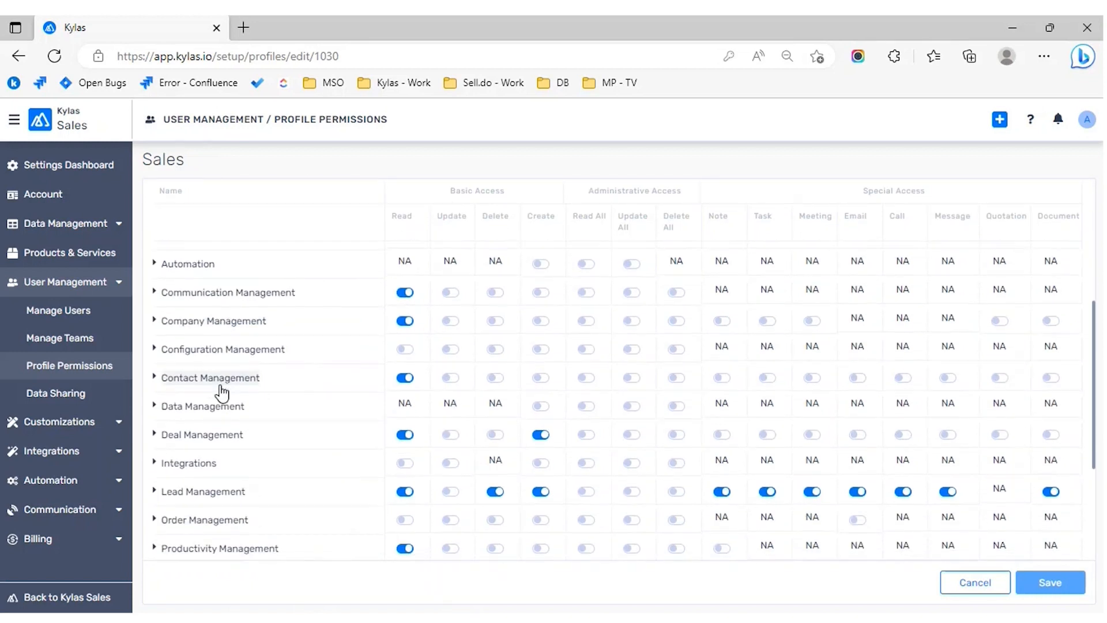
{"action": "scroll", "coordinate": [222, 394], "scroll_direction": "down", "scroll_amount": 1}
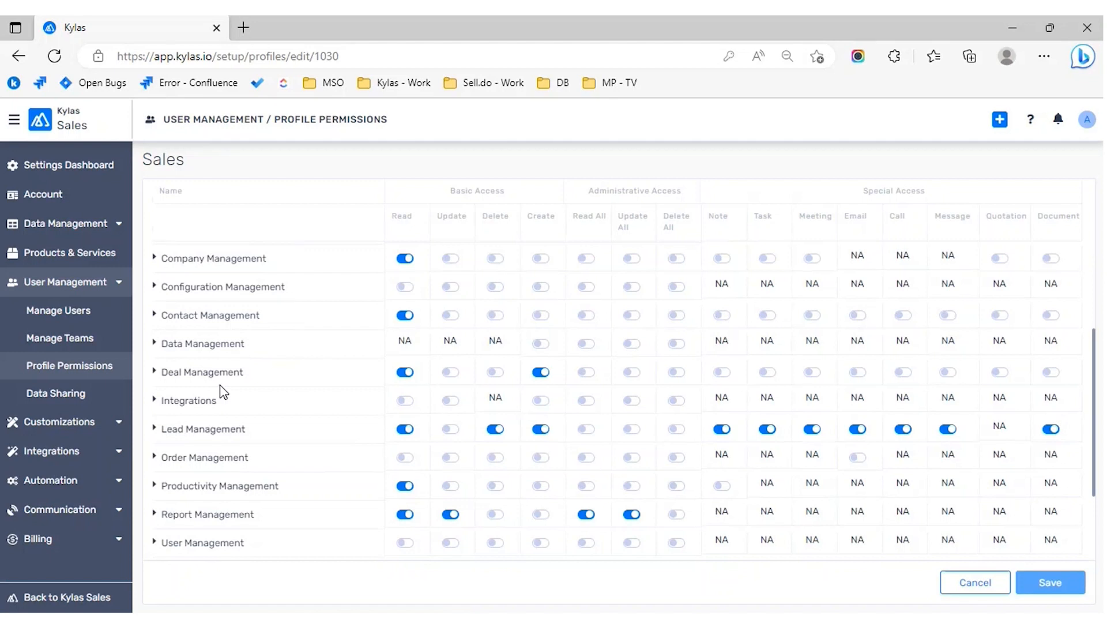
{"action": "scroll", "coordinate": [219, 387], "scroll_direction": "down", "scroll_amount": 1}
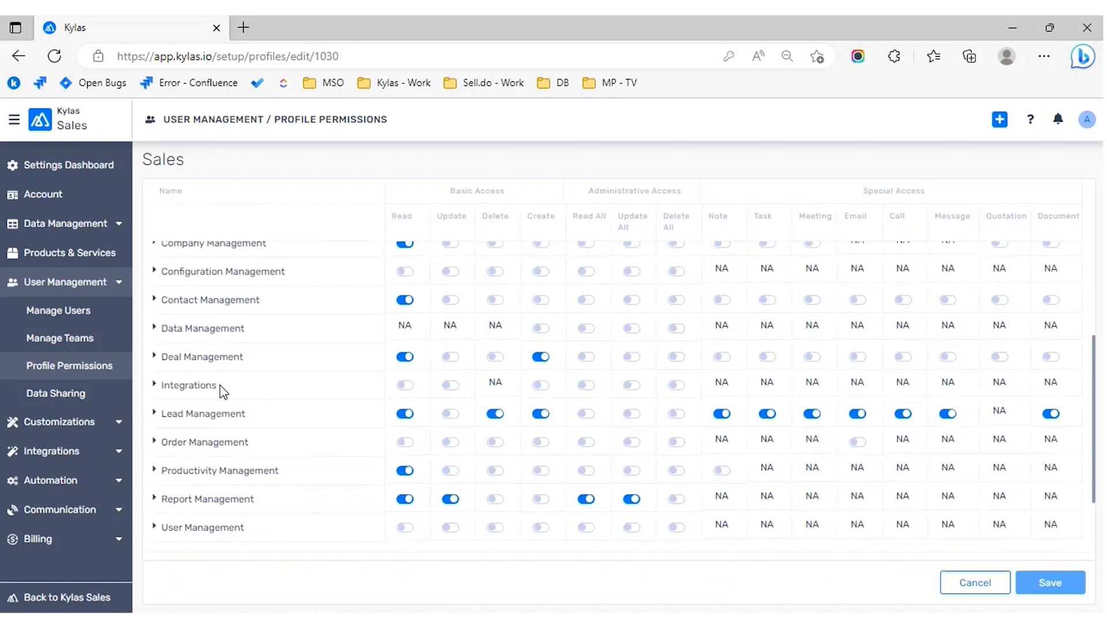
{"action": "scroll", "coordinate": [220, 385], "scroll_direction": "down", "scroll_amount": 3}
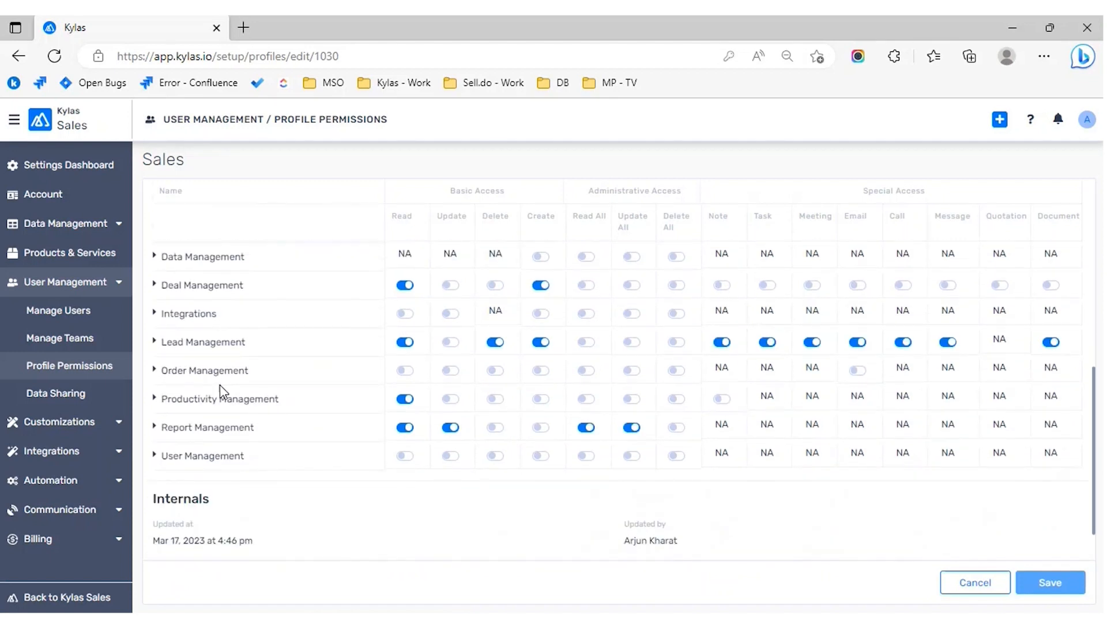
{"action": "scroll", "coordinate": [220, 385], "scroll_direction": "up", "scroll_amount": 10}
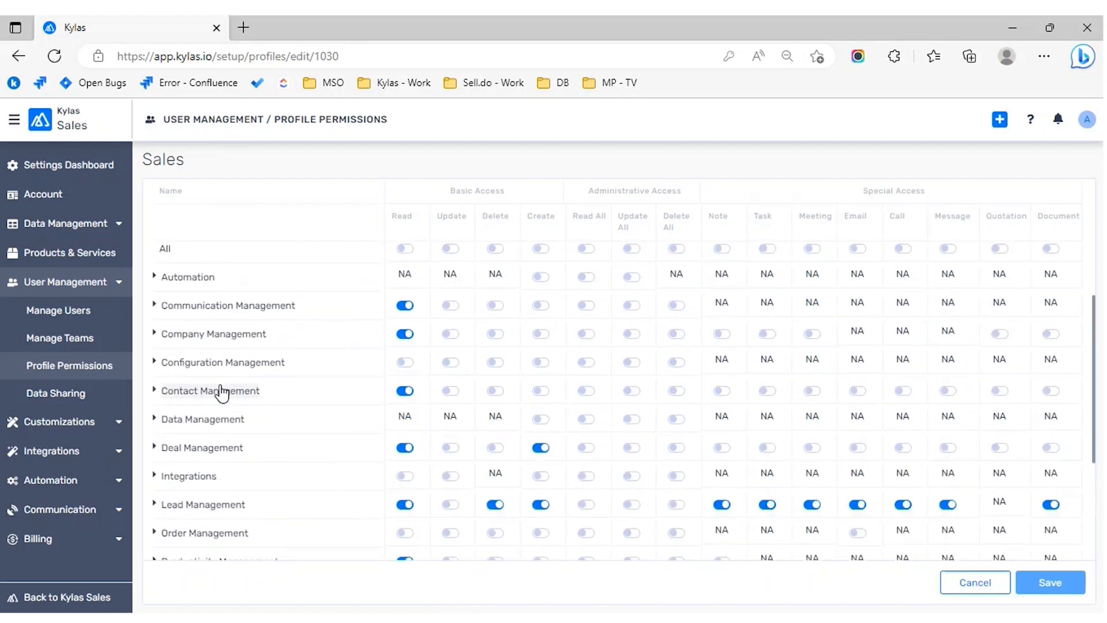
{"action": "scroll", "coordinate": [220, 390], "scroll_direction": "up", "scroll_amount": 2}
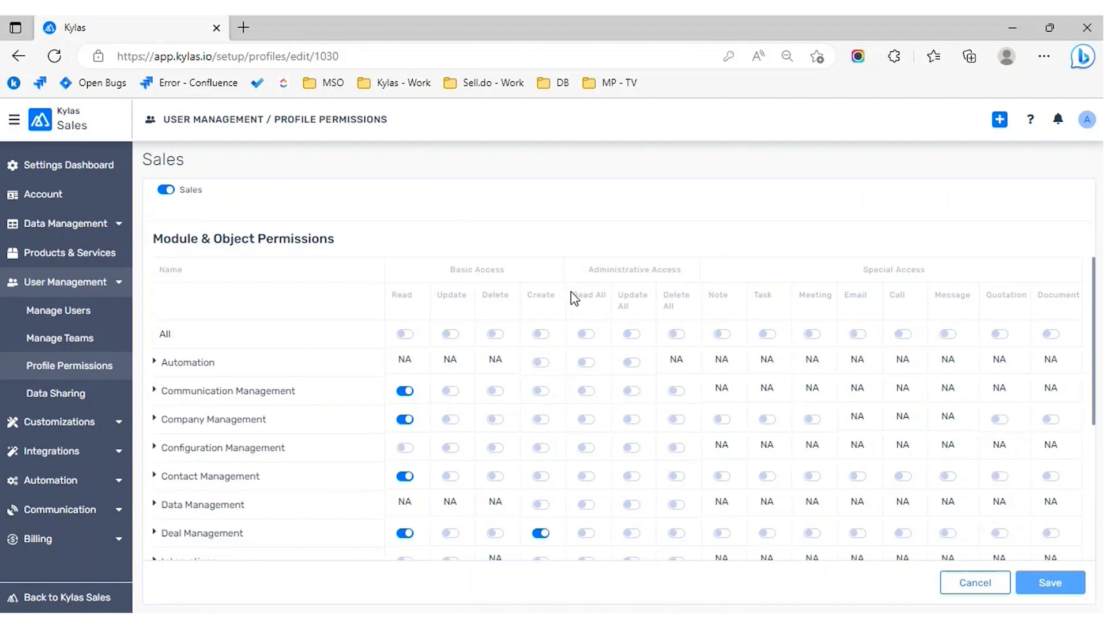
{"action": "left_click_drag", "start_coordinate": [574, 299], "coordinate": [677, 306]}
{"action": "left_click", "coordinate": [677, 306]}
Step: Switch off the Note special access for Lead under Lead Management and save the Sales profile
{"action": "scroll", "coordinate": [699, 239], "scroll_direction": "down", "scroll_amount": 2}
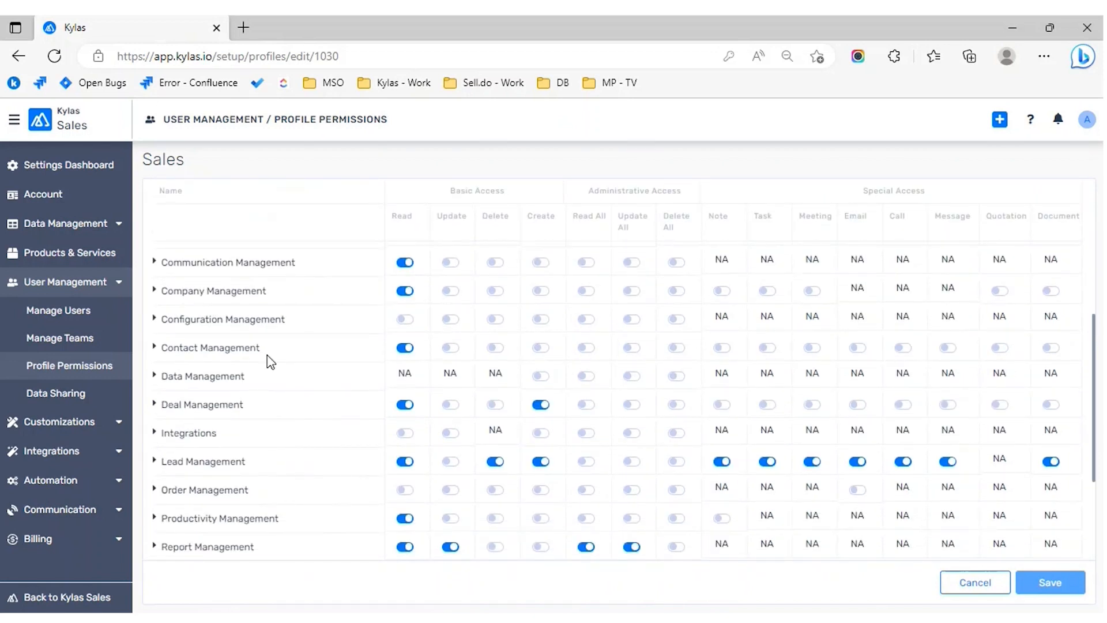
{"action": "left_click", "coordinate": [155, 462]}
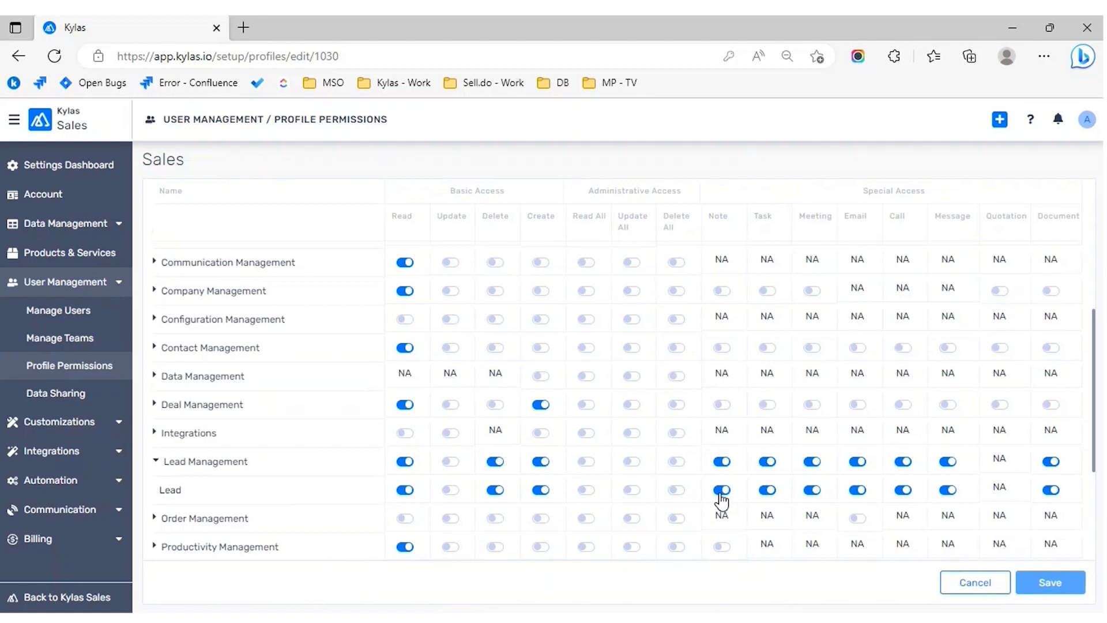
{"action": "scroll", "coordinate": [721, 499], "scroll_direction": "down", "scroll_amount": 3}
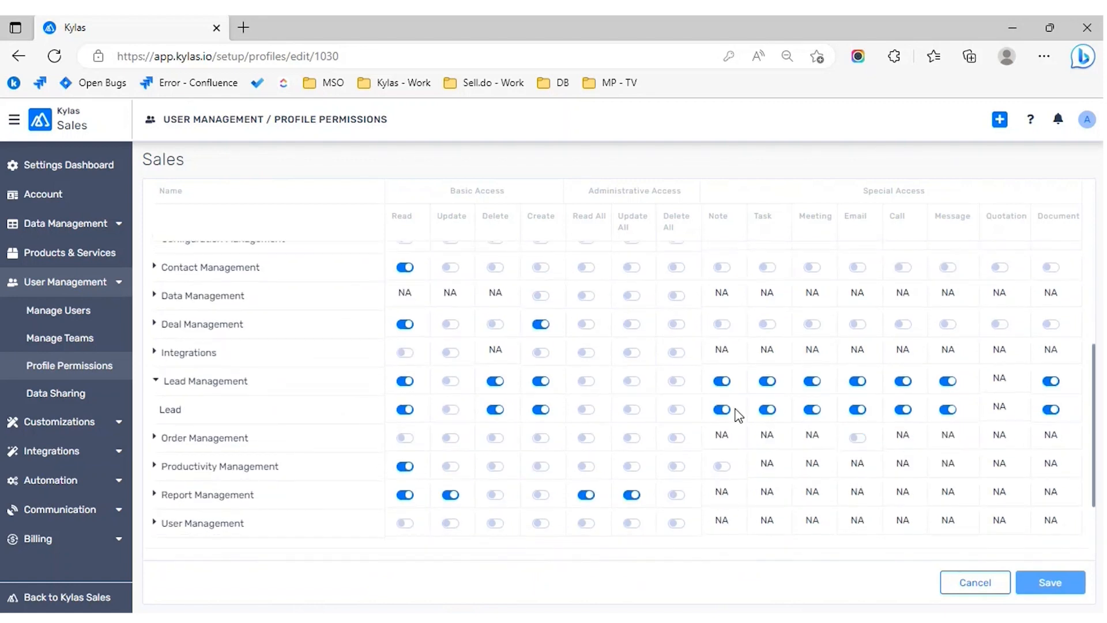
{"action": "left_click", "coordinate": [727, 414]}
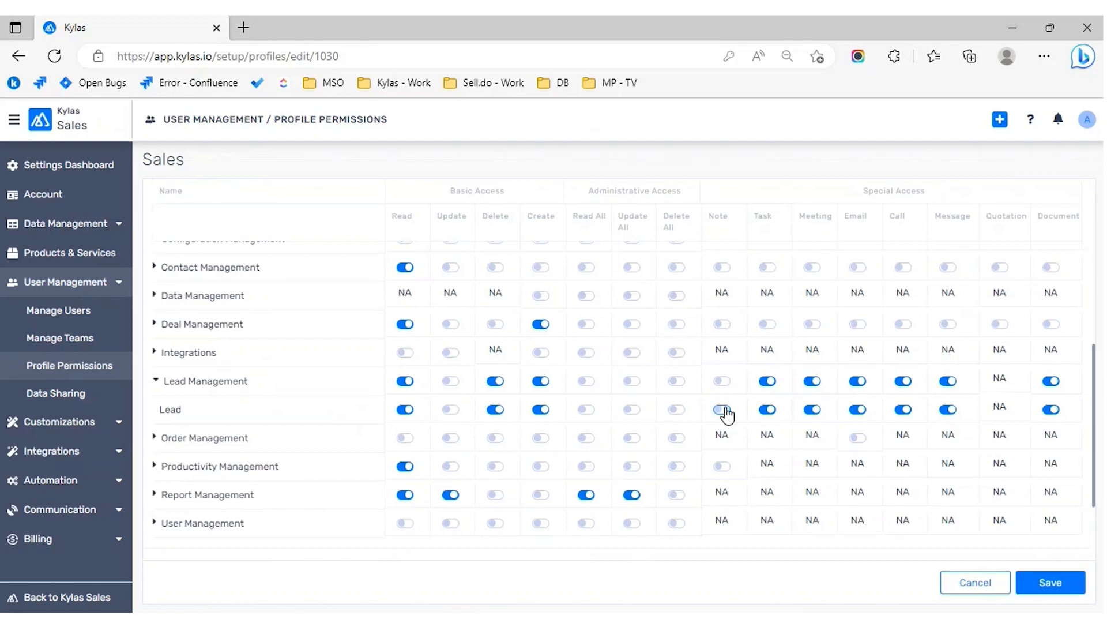
{"action": "left_click", "coordinate": [1051, 582]}
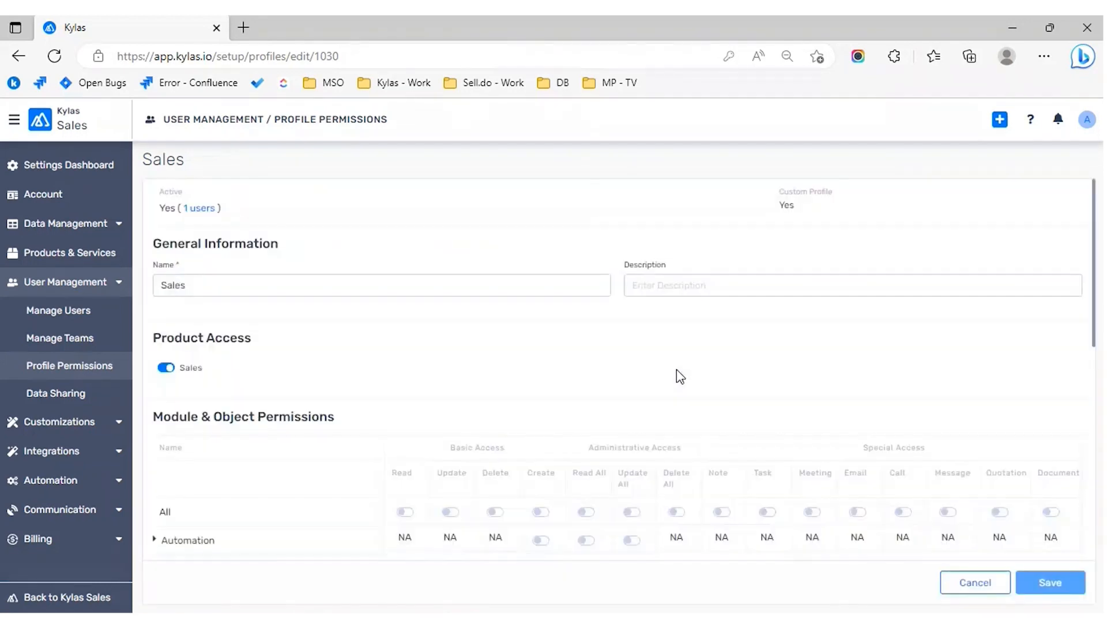
Step: Switch off the Read permission for Note under Productivity Management and save the Sales profile
{"action": "scroll", "coordinate": [244, 447], "scroll_direction": "down", "scroll_amount": 6}
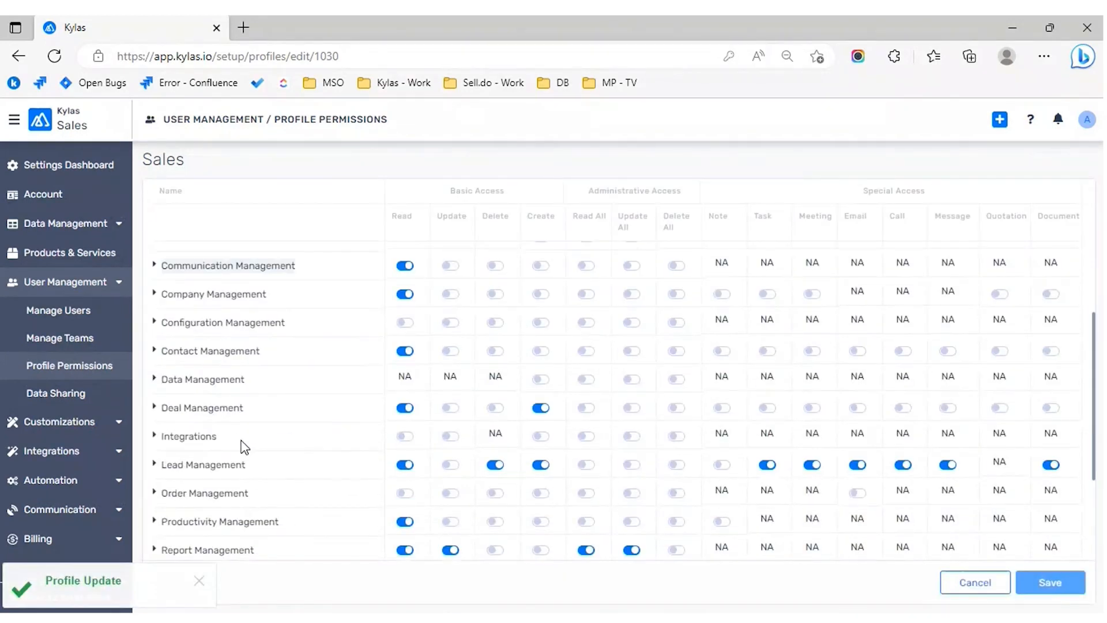
{"action": "scroll", "coordinate": [379, 469], "scroll_direction": "down", "scroll_amount": 1}
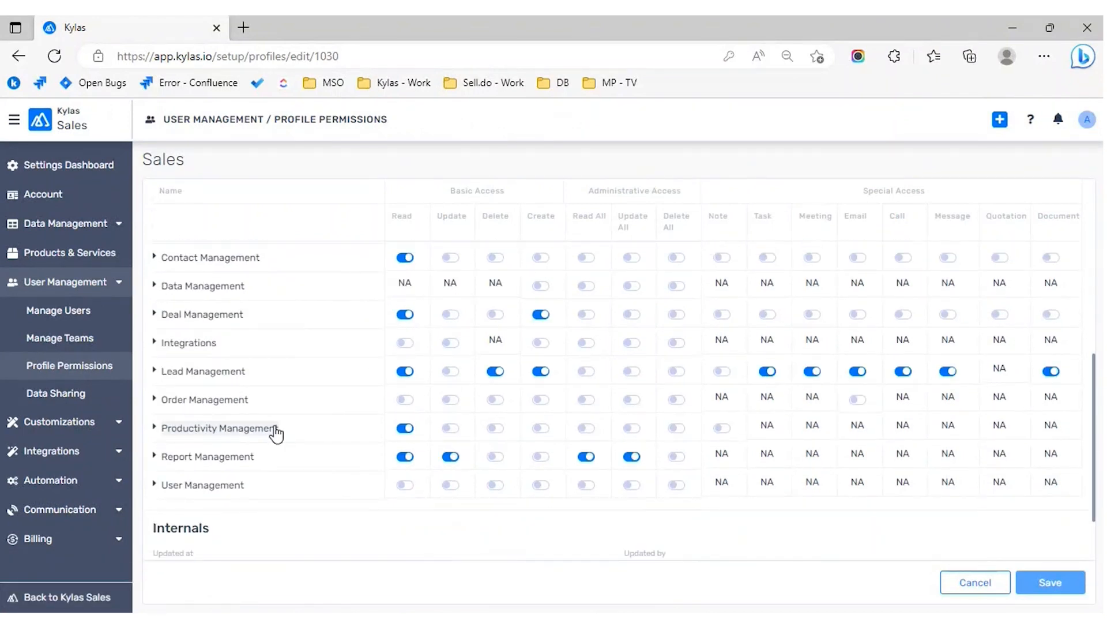
{"action": "left_click", "coordinate": [155, 372]}
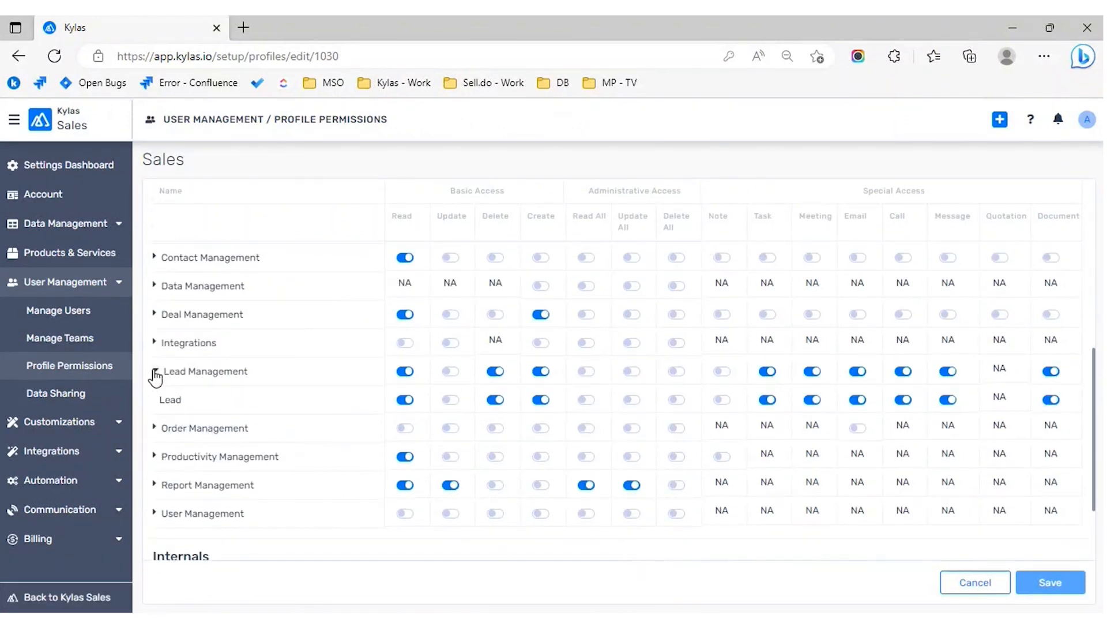
{"action": "left_click", "coordinate": [156, 457]}
{"action": "scroll", "coordinate": [180, 472], "scroll_direction": "down", "scroll_amount": 1}
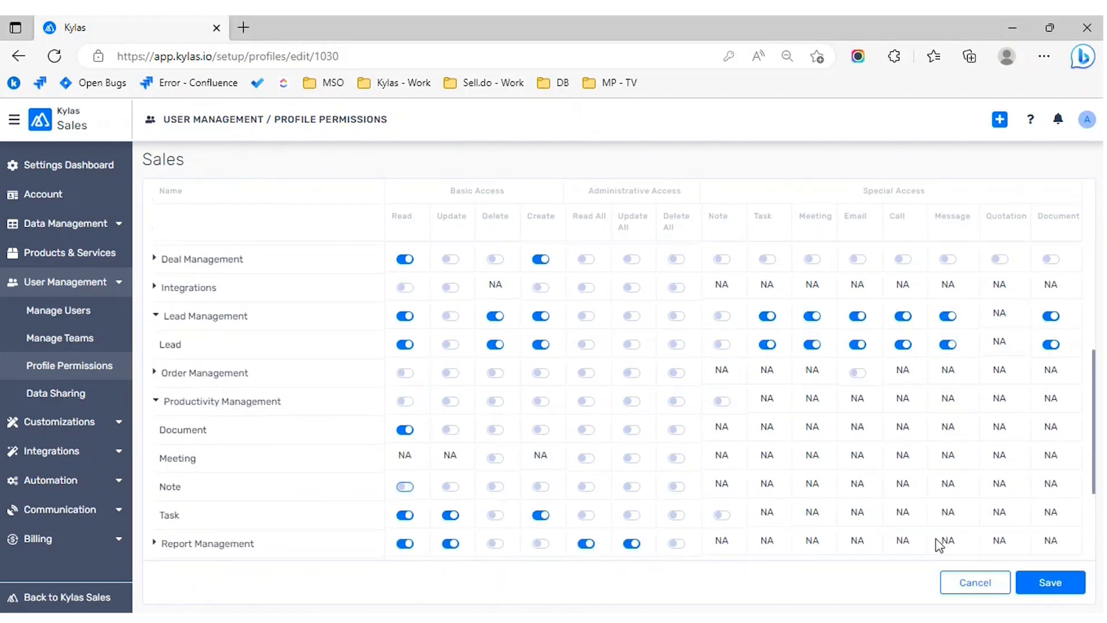
{"action": "left_click", "coordinate": [1048, 585]}
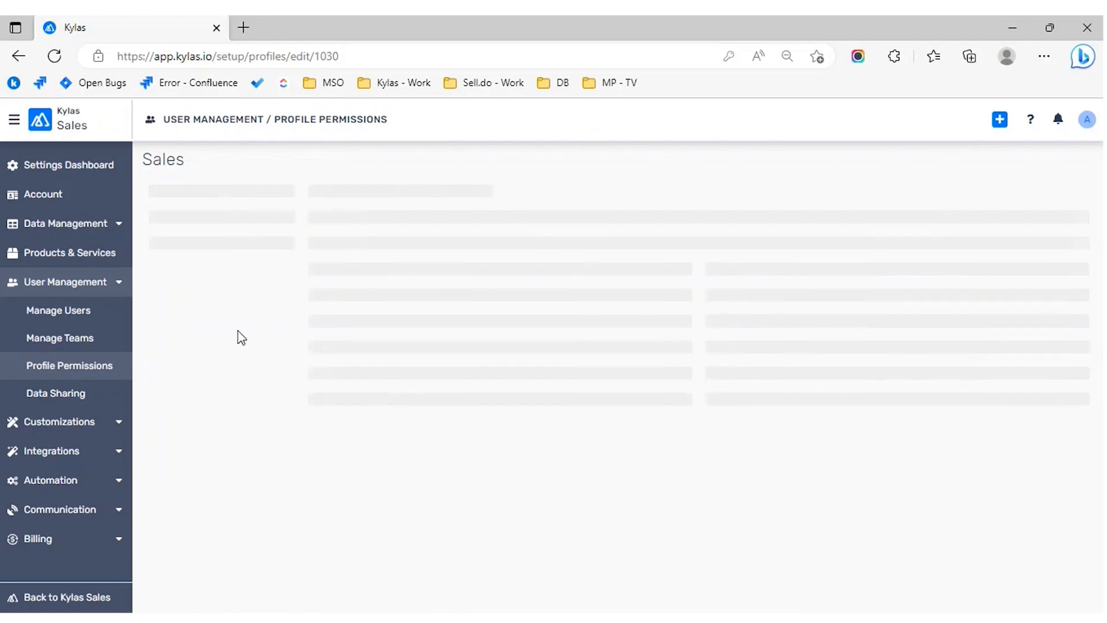
Step: Check which linked permission switching on the Note special access for Lead requires, and dismiss the notice without enabling it
{"action": "scroll", "coordinate": [313, 418], "scroll_direction": "down", "scroll_amount": 5}
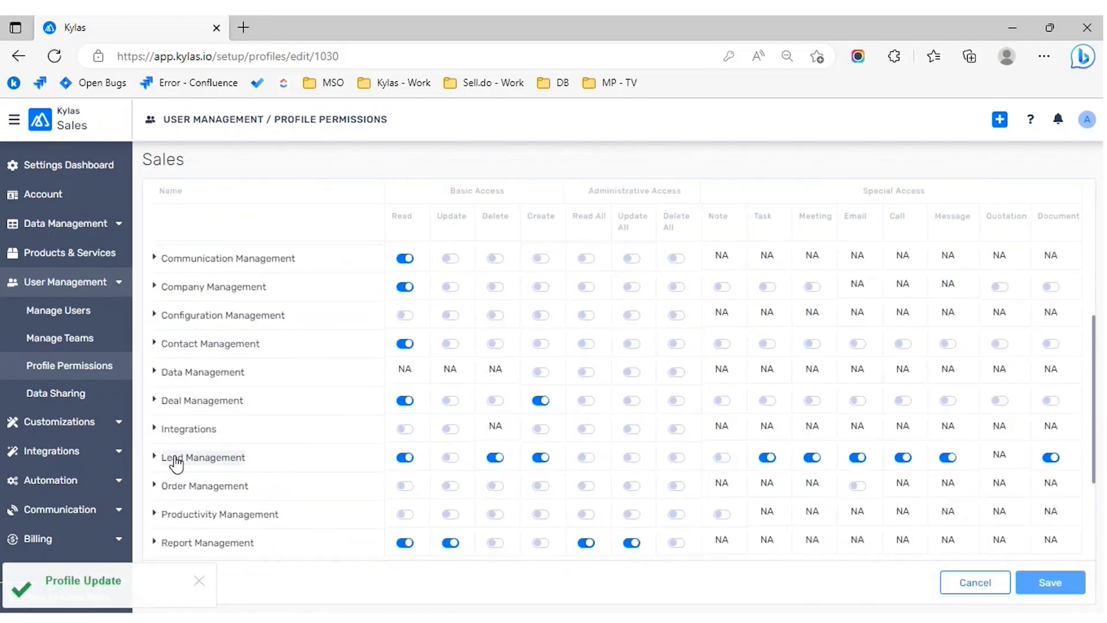
{"action": "left_click", "coordinate": [154, 458]}
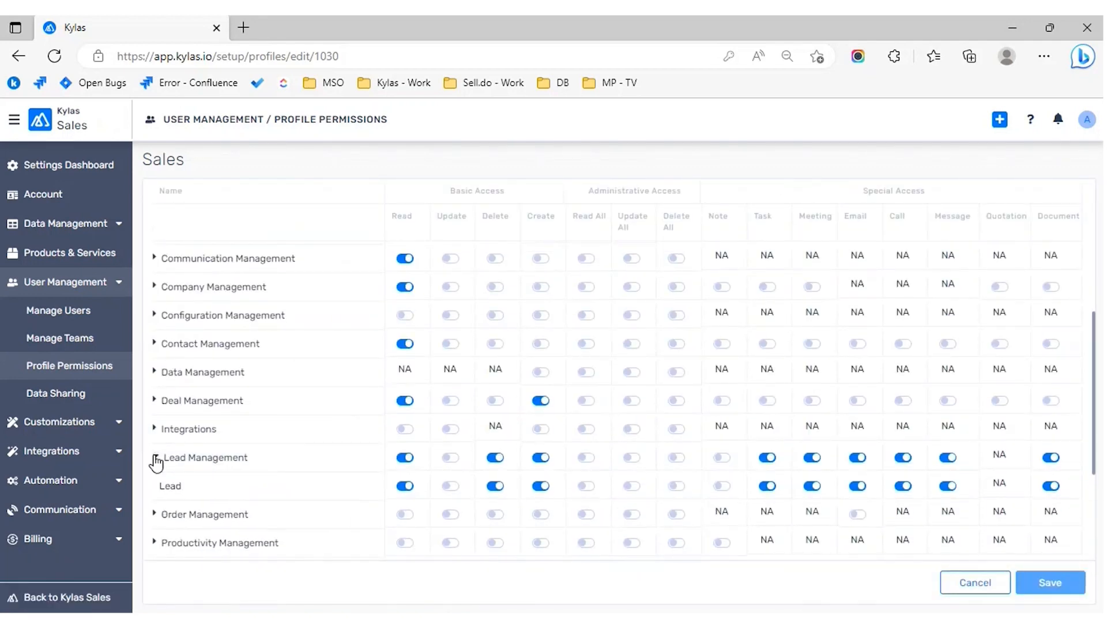
{"action": "left_click", "coordinate": [724, 487]}
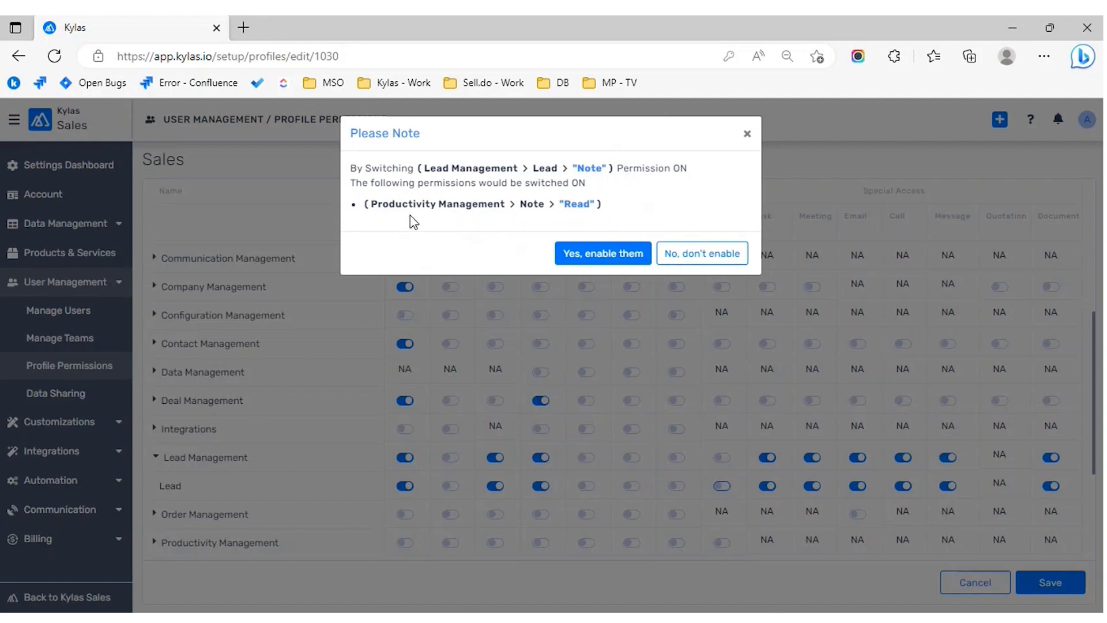
{"action": "left_click_drag", "start_coordinate": [378, 204], "coordinate": [514, 207]}
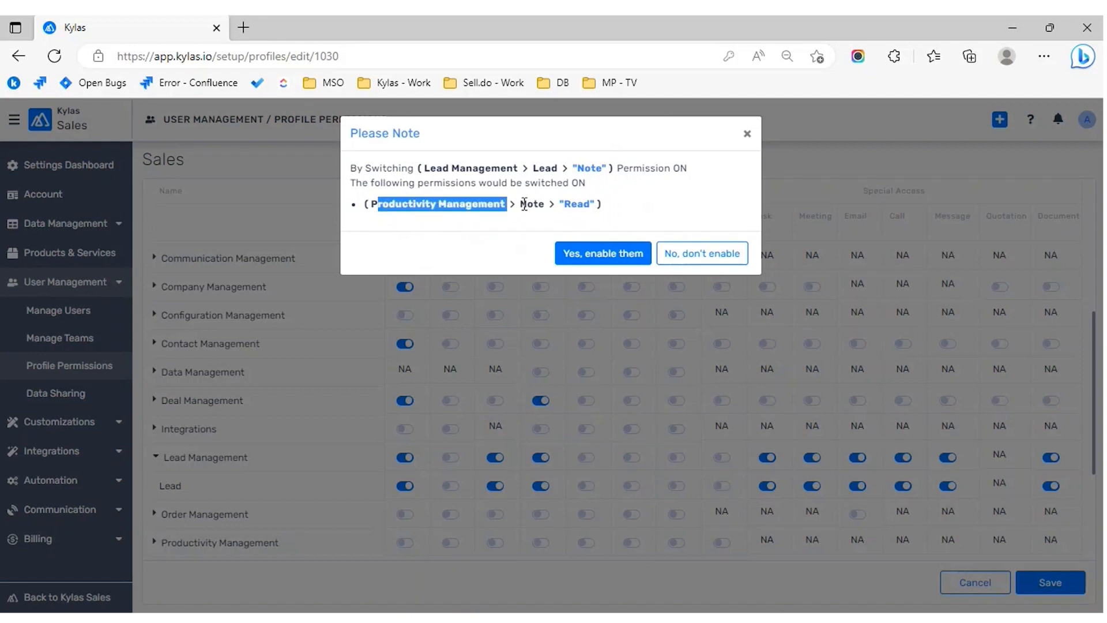
{"action": "left_click", "coordinate": [525, 204]}
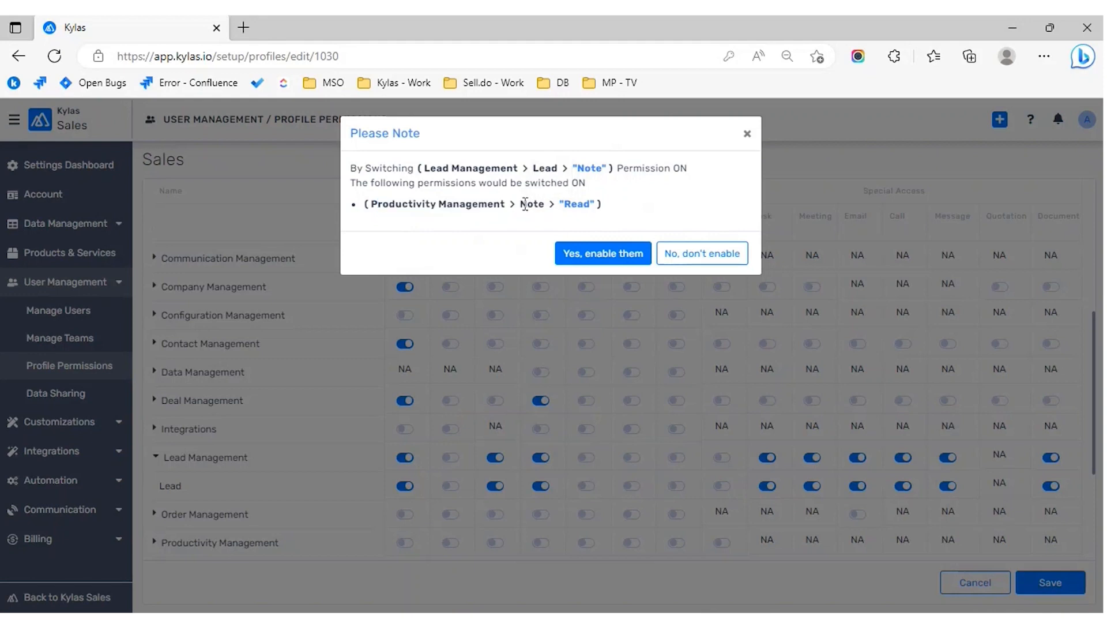
{"action": "left_click", "coordinate": [747, 136]}
Step: Switch on Read for Note under Productivity Management and the Note special access for Lead, and save the Sales profile
{"action": "scroll", "coordinate": [462, 459], "scroll_direction": "down", "scroll_amount": 5}
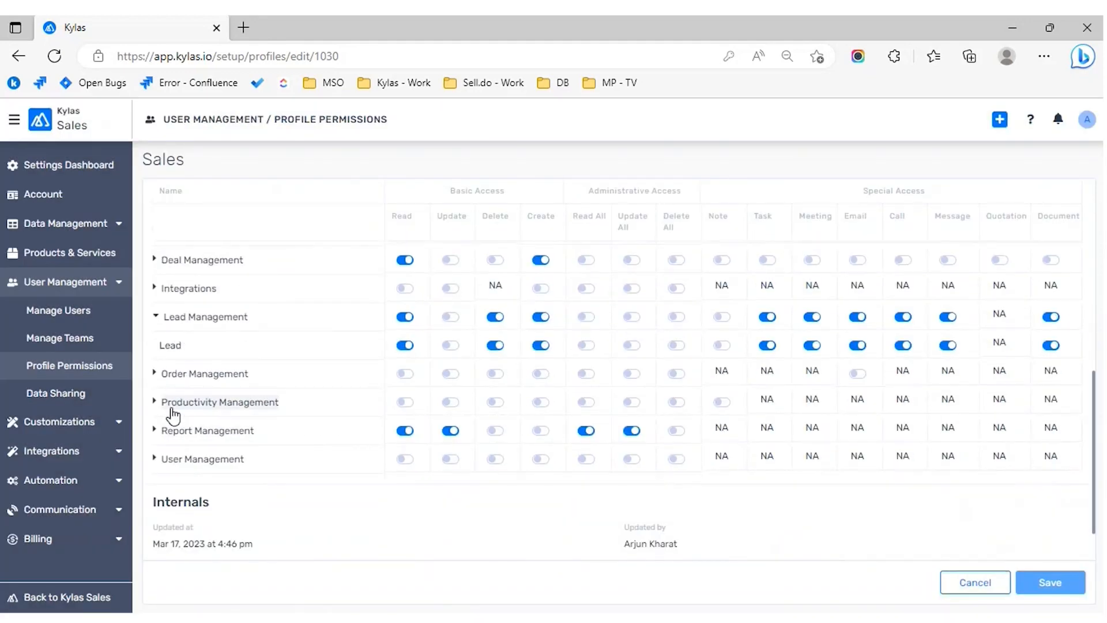
{"action": "left_click", "coordinate": [154, 404]}
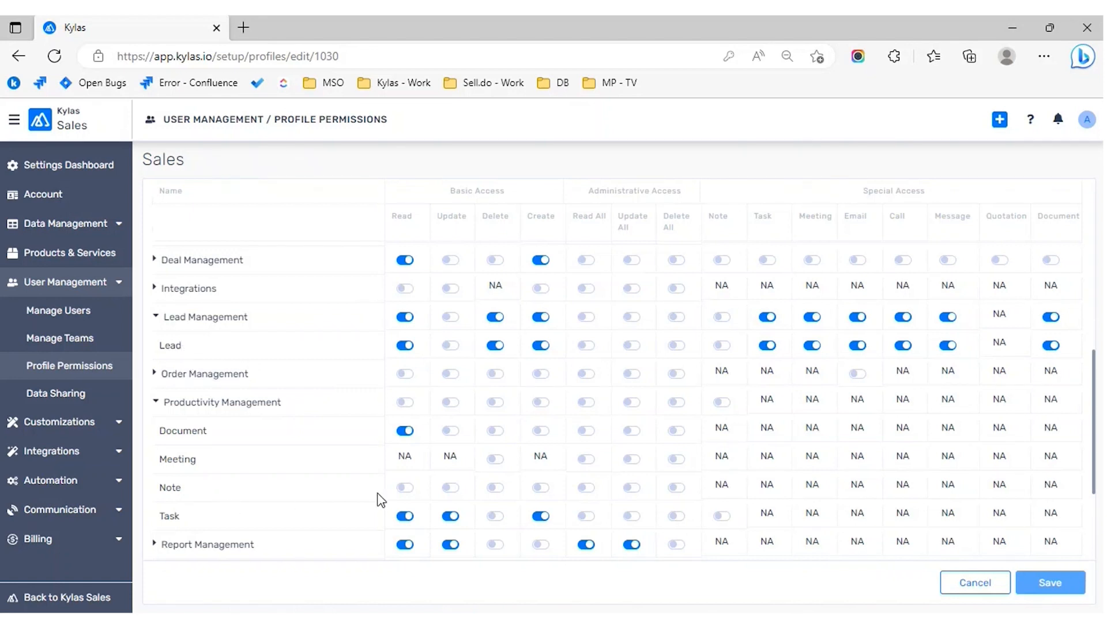
{"action": "left_click", "coordinate": [405, 488]}
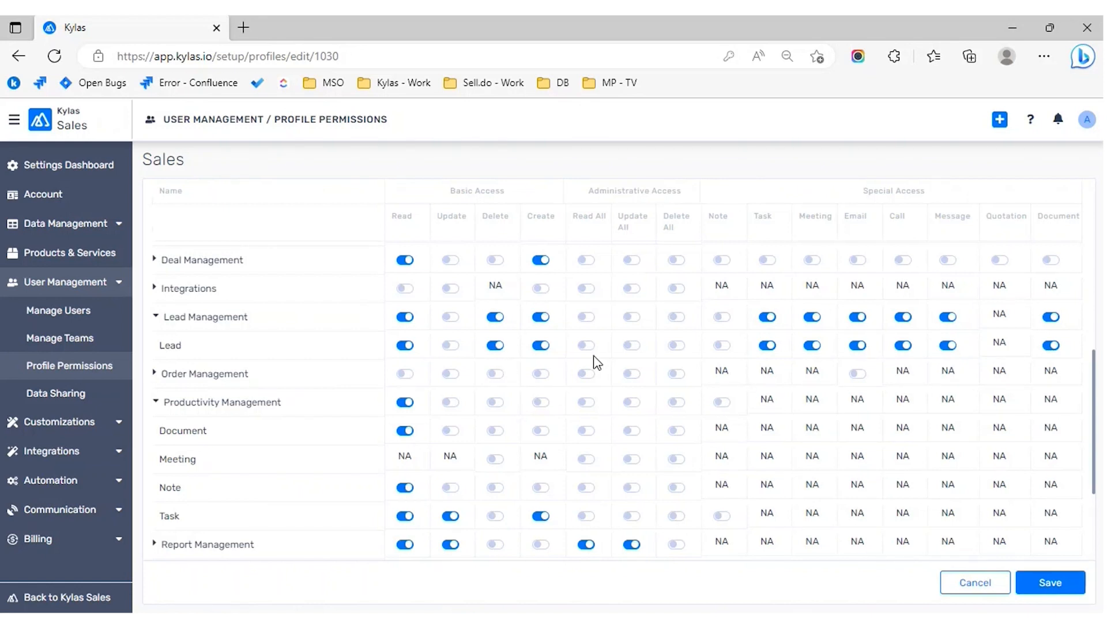
{"action": "left_click", "coordinate": [725, 346]}
{"action": "left_click", "coordinate": [1048, 582]}
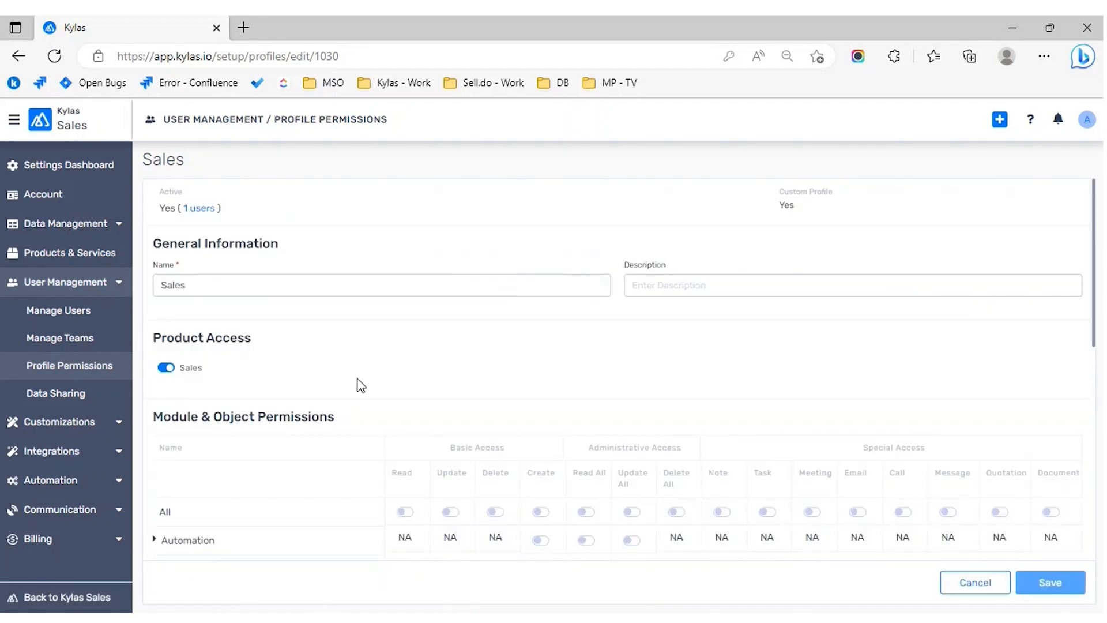
Step: Review the Sales profile's permissions for Lead Management and for the individual objects under Productivity Management
{"action": "scroll", "coordinate": [265, 432], "scroll_direction": "down", "scroll_amount": 2}
{"action": "scroll", "coordinate": [263, 433], "scroll_direction": "down", "scroll_amount": 2}
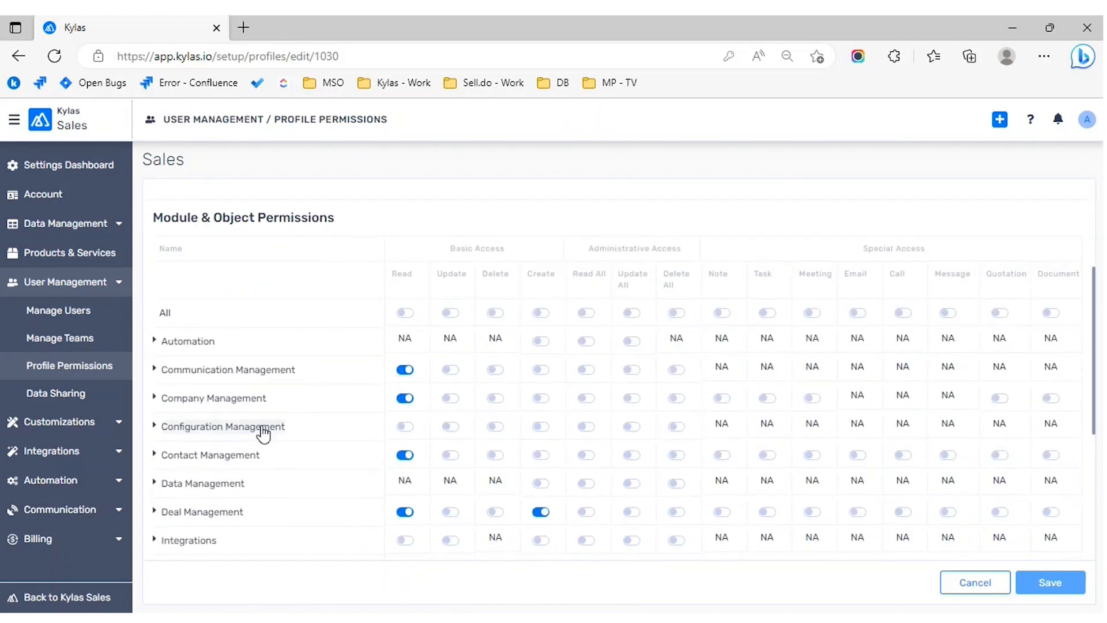
{"action": "scroll", "coordinate": [249, 354], "scroll_direction": "down", "scroll_amount": 4}
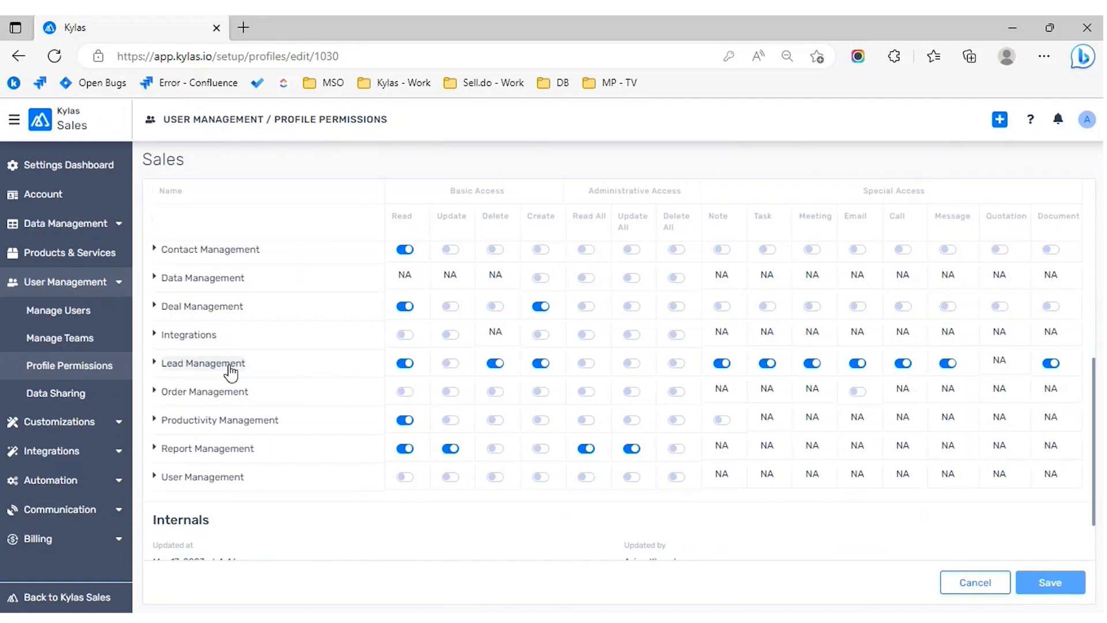
{"action": "scroll", "coordinate": [232, 358], "scroll_direction": "down", "scroll_amount": 1}
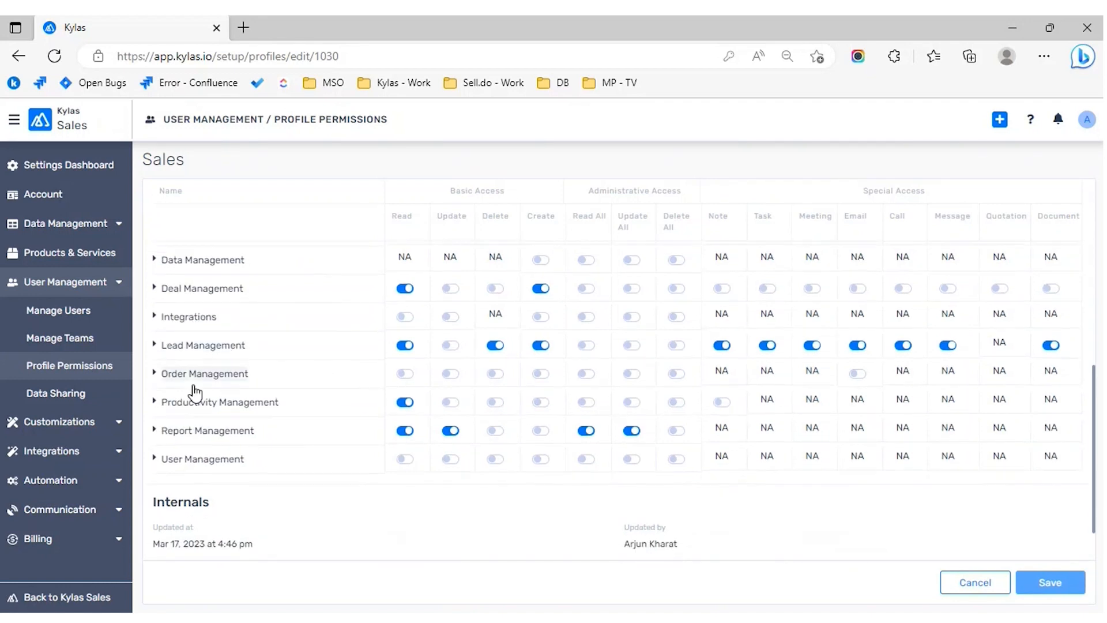
{"action": "left_click", "coordinate": [151, 402]}
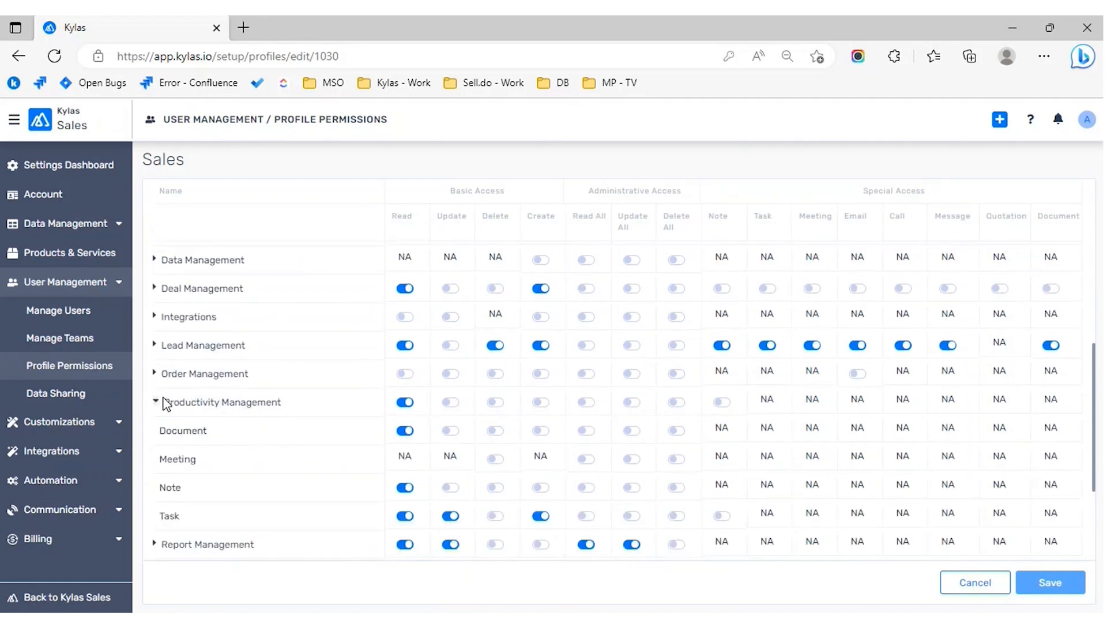
{"action": "scroll", "coordinate": [230, 393], "scroll_direction": "down", "scroll_amount": 2}
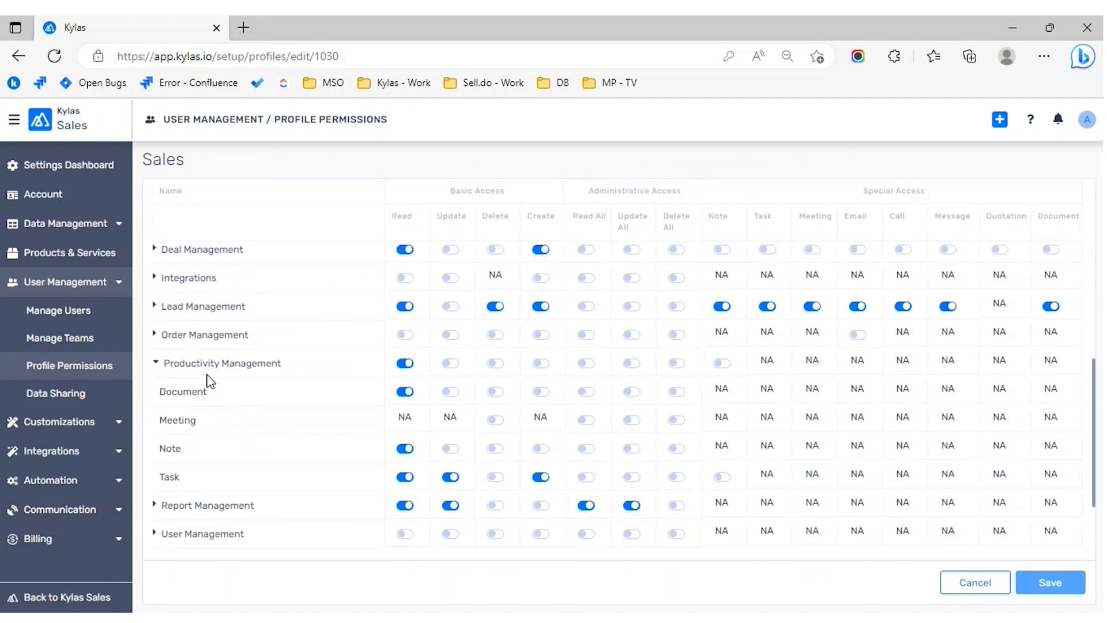
Step: Examine the Call, Email, Email Template and Message permissions under Communication Management
{"action": "scroll", "coordinate": [209, 380], "scroll_direction": "up", "scroll_amount": 6}
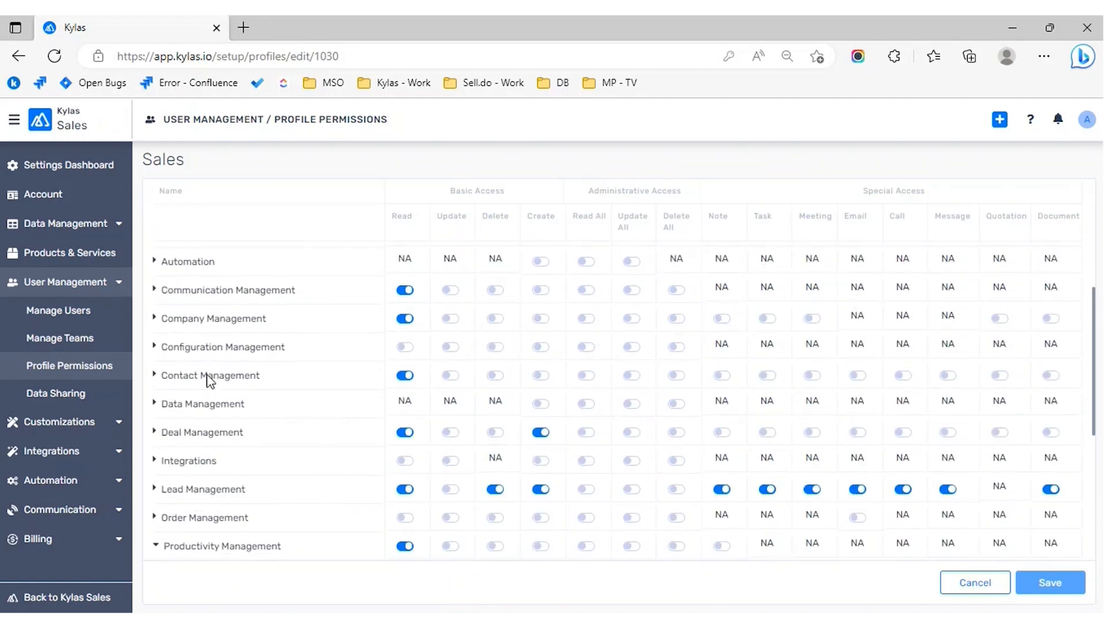
{"action": "scroll", "coordinate": [176, 324], "scroll_direction": "up", "scroll_amount": 1}
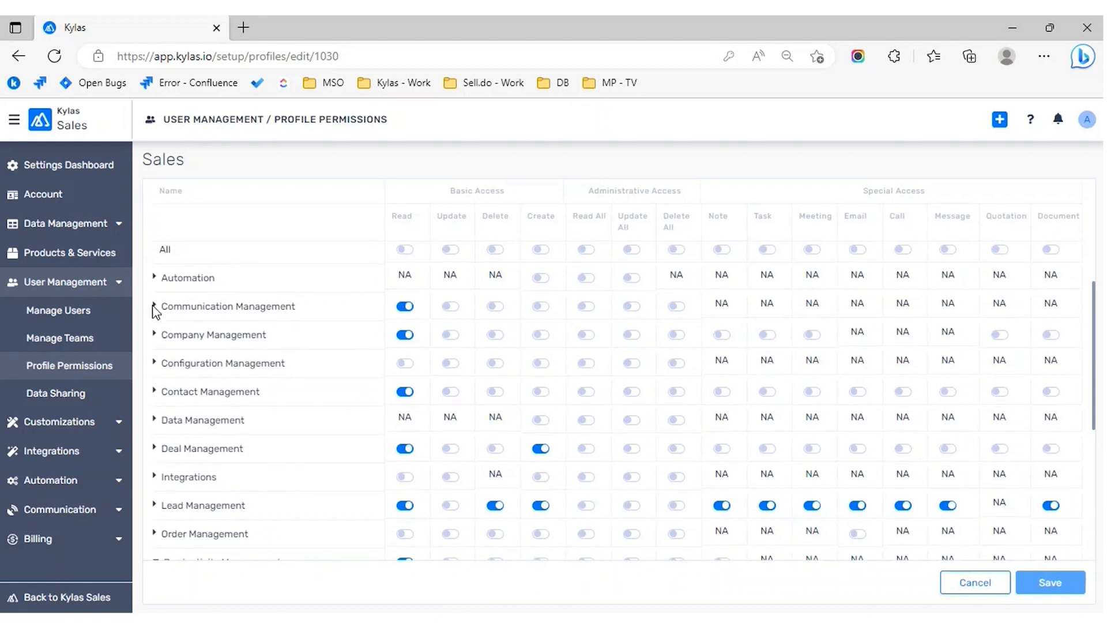
{"action": "left_click", "coordinate": [154, 307]}
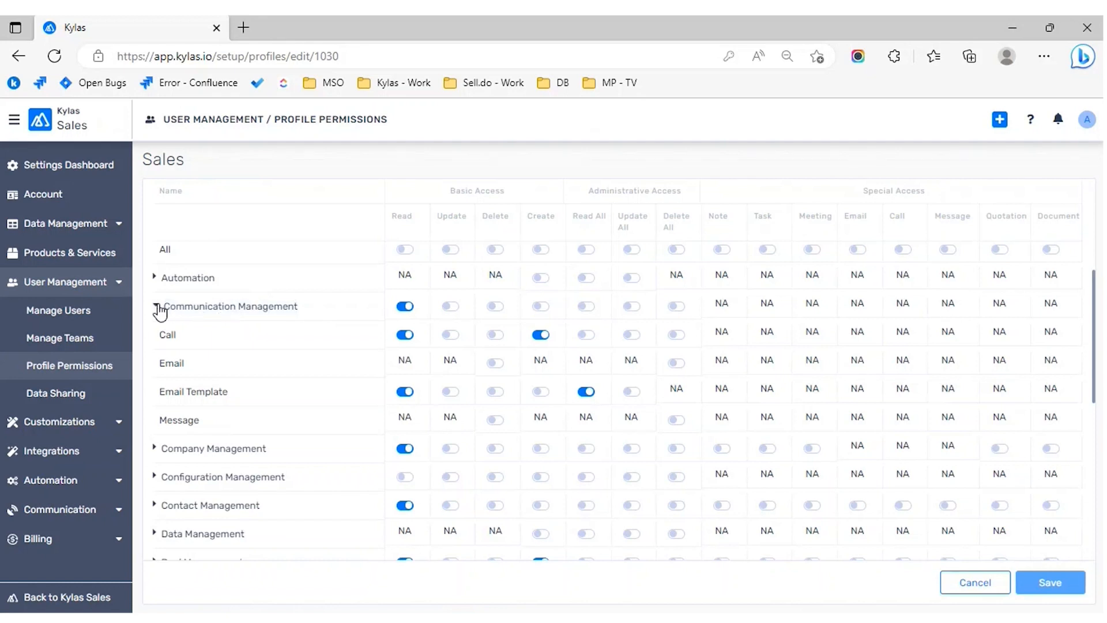
{"action": "left_click", "coordinate": [155, 307]}
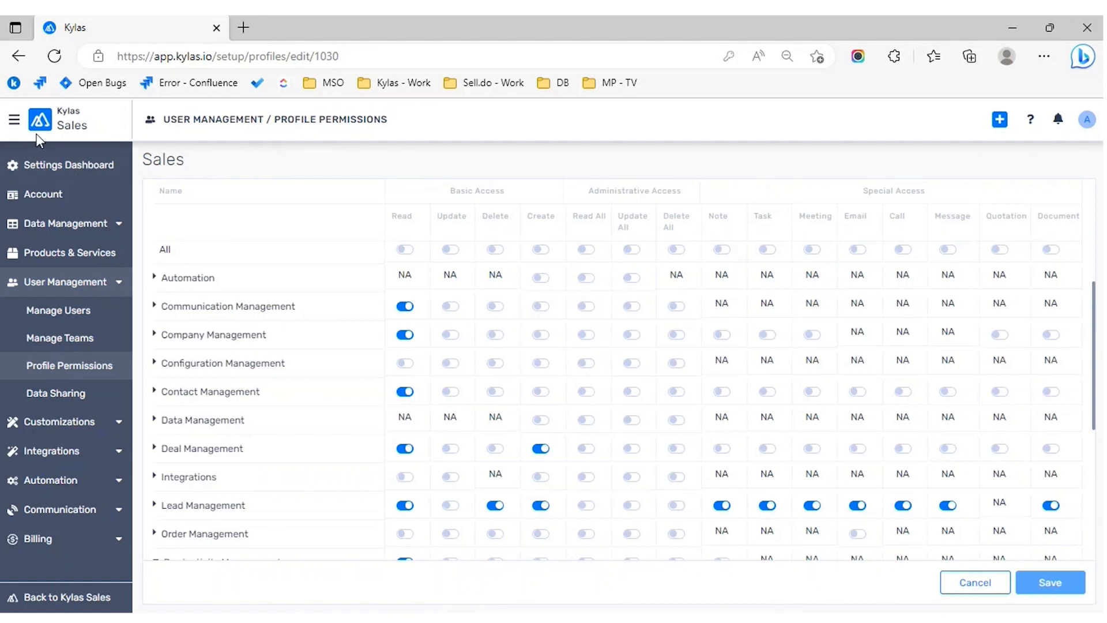
Step: Return to the Sales application, view the Add Deal form from the Deals list and close it without creating a deal
{"action": "left_click", "coordinate": [14, 119]}
{"action": "left_click", "coordinate": [51, 154]}
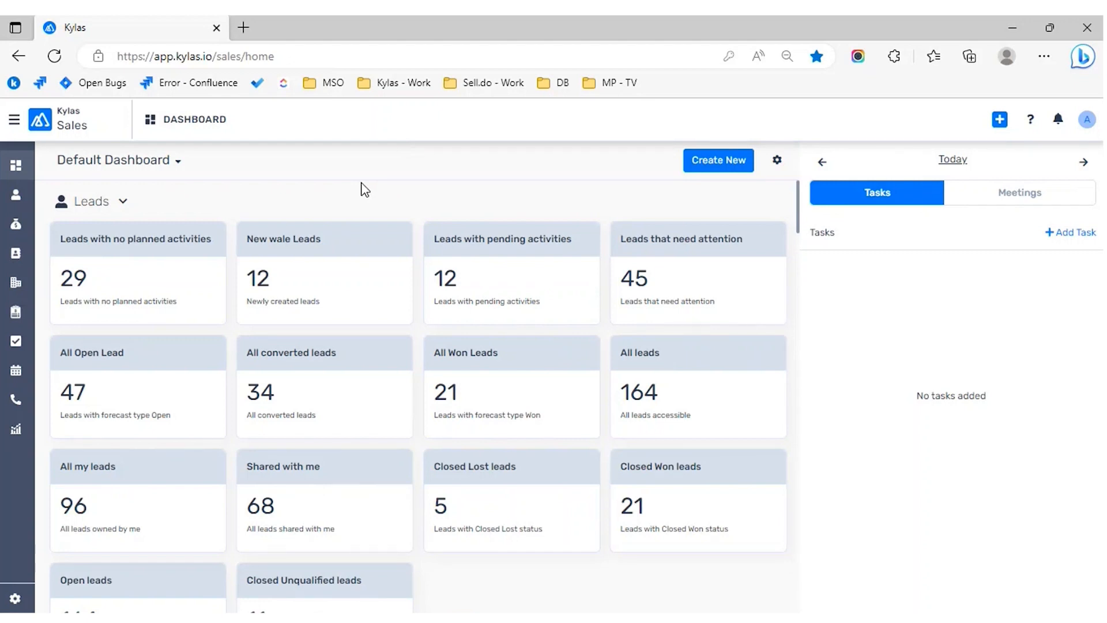
{"action": "left_click", "coordinate": [16, 233]}
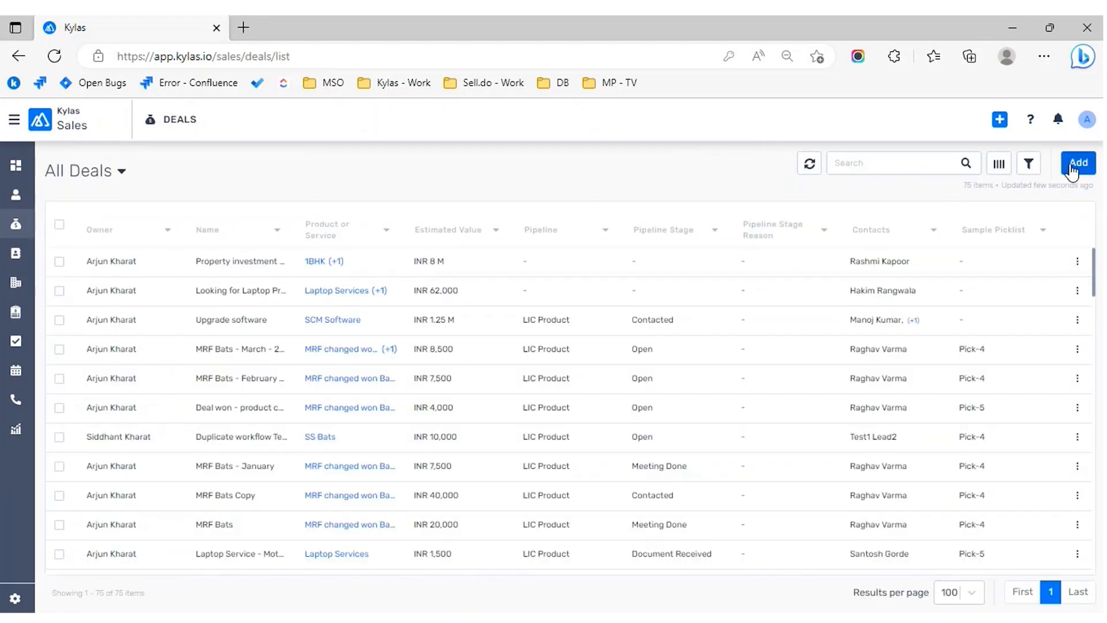
{"action": "left_click", "coordinate": [1072, 167]}
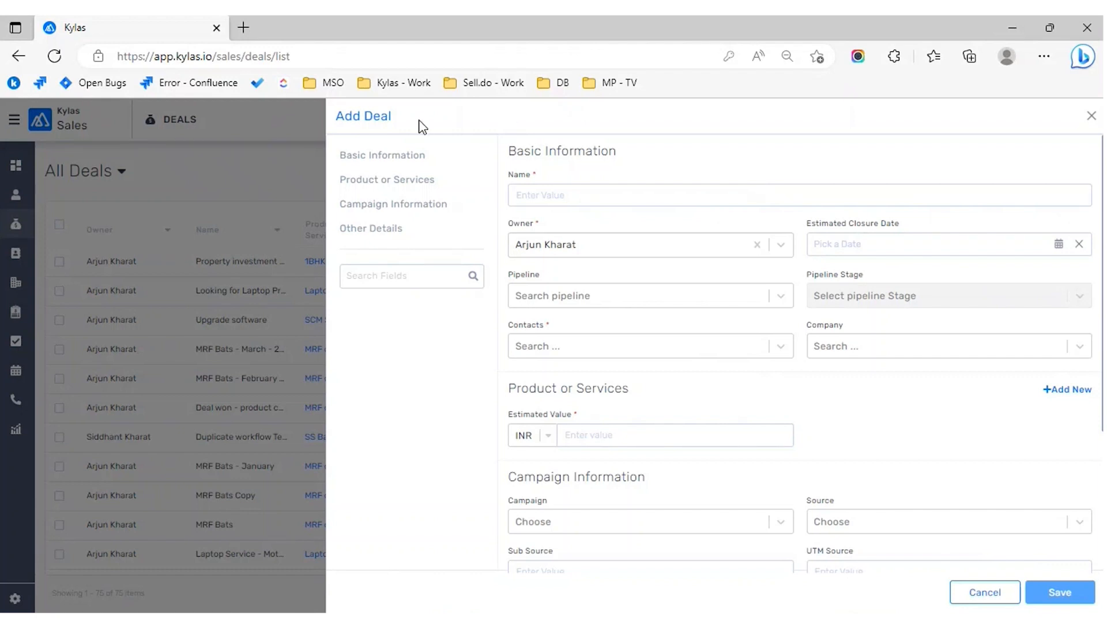
{"action": "left_click_drag", "start_coordinate": [419, 127], "coordinate": [338, 116]}
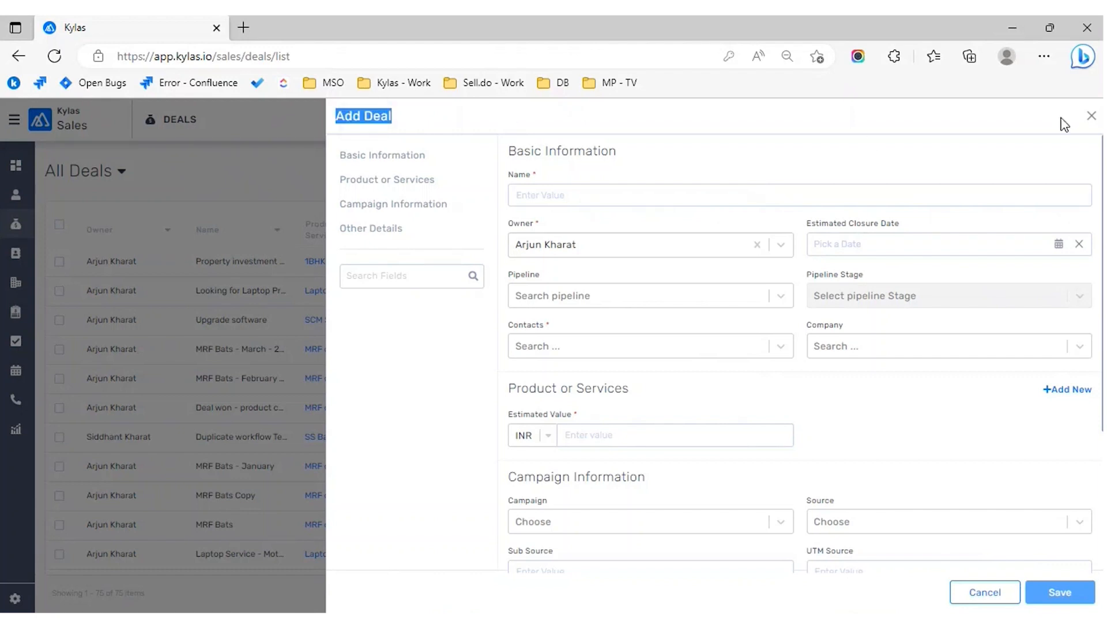
{"action": "left_click", "coordinate": [1090, 122]}
Step: Open the Property investment Mobile deal, view its Edit Deal form and close the form without changes
{"action": "left_click", "coordinate": [452, 268]}
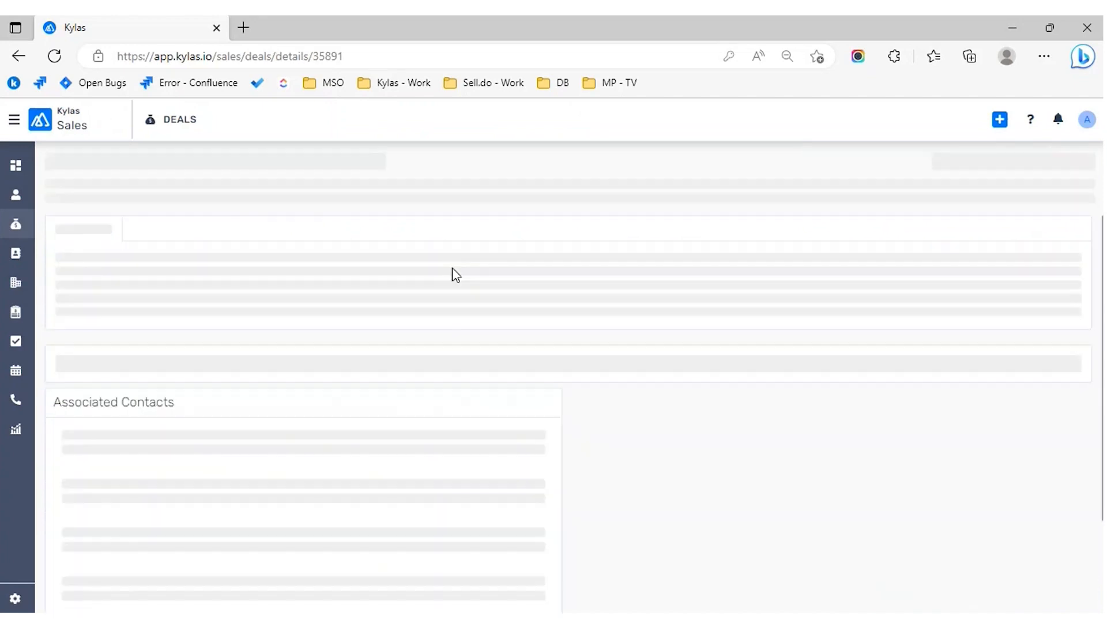
{"action": "left_click", "coordinate": [662, 161]}
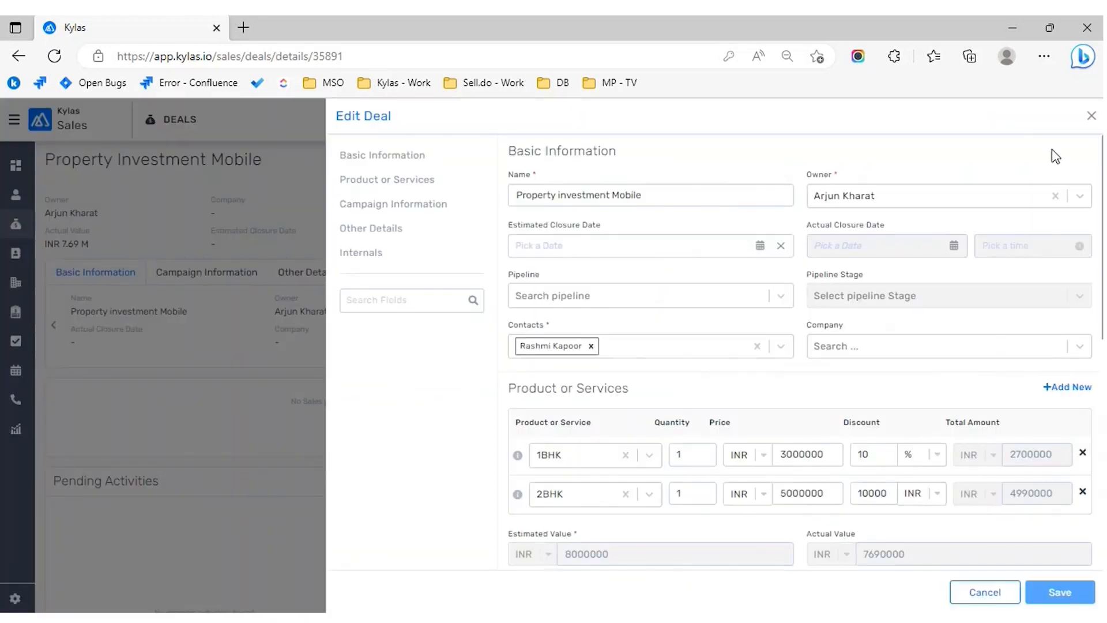
{"action": "left_click", "coordinate": [1091, 117]}
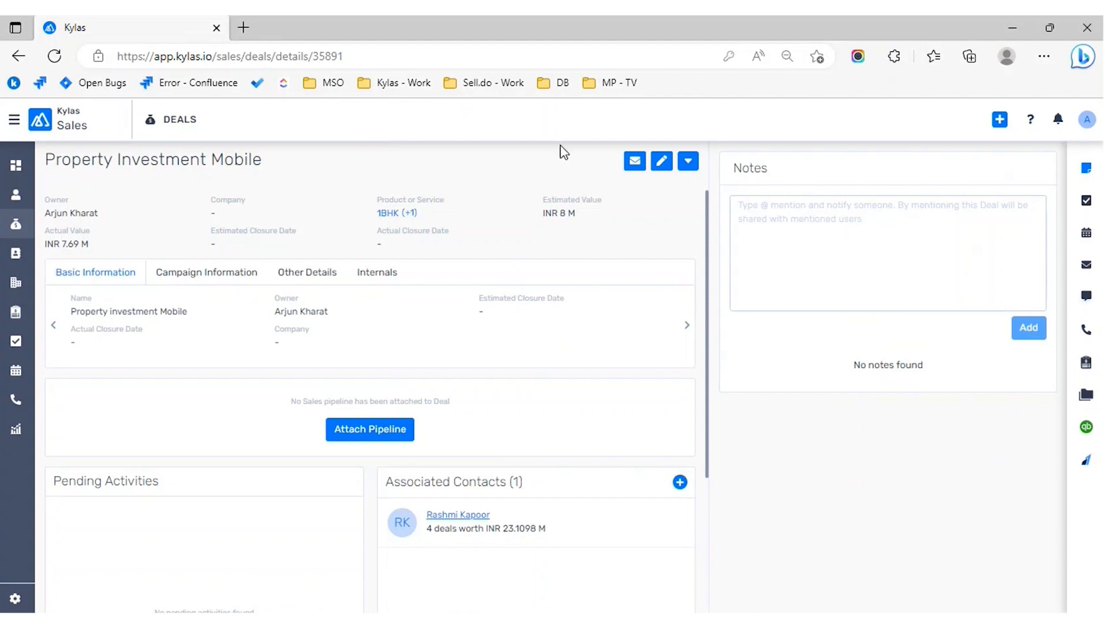
Step: View the Add Deal form through Quick Add from the deal's details page and close it without entering data
{"action": "left_click", "coordinate": [1001, 120]}
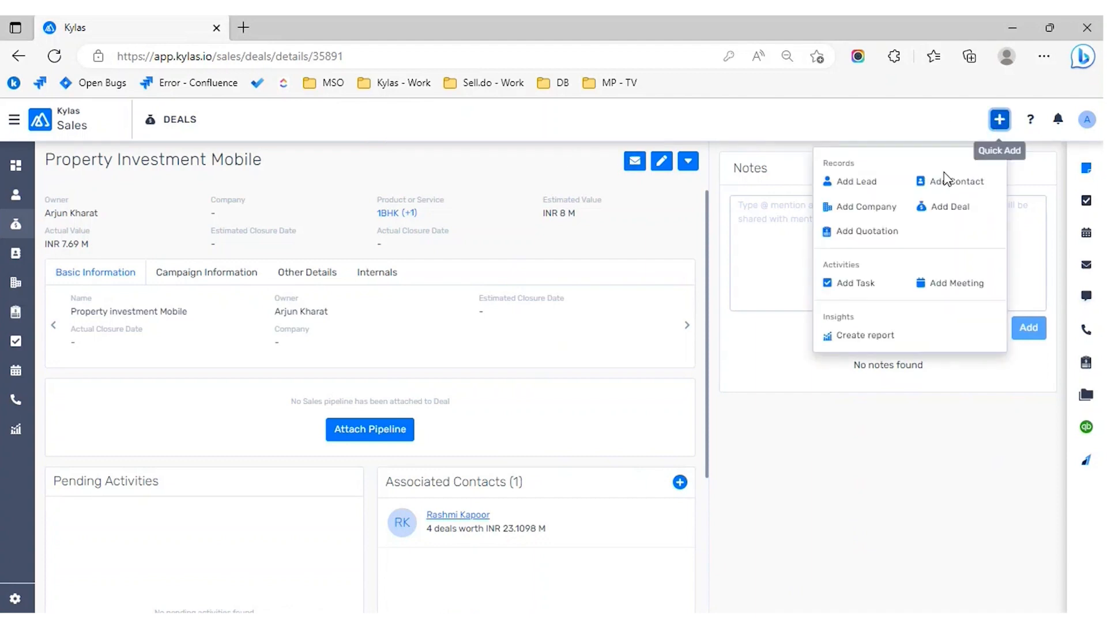
{"action": "left_click", "coordinate": [947, 207]}
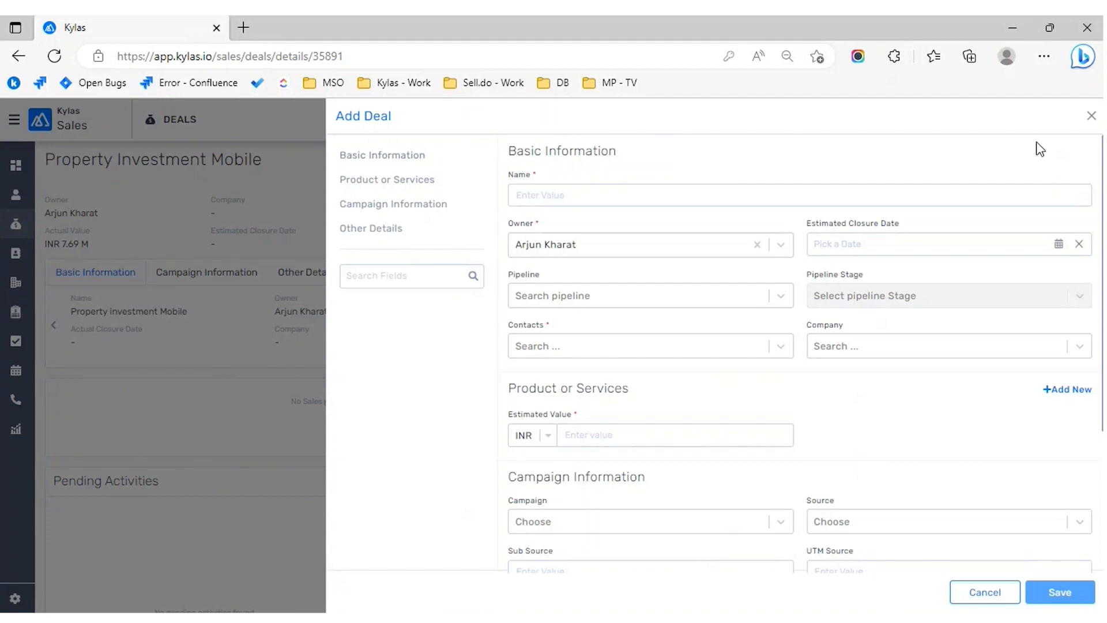
{"action": "left_click", "coordinate": [1091, 115]}
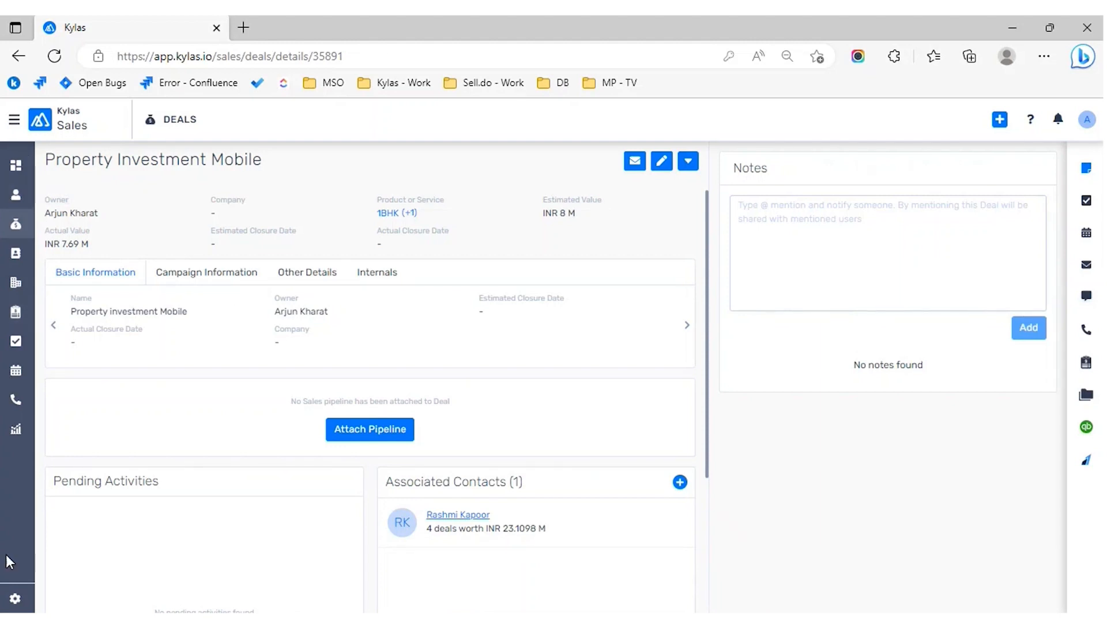
Step: Look through the Customizations settings, open Layouts and display the list of Deal layouts
{"action": "left_click", "coordinate": [15, 601]}
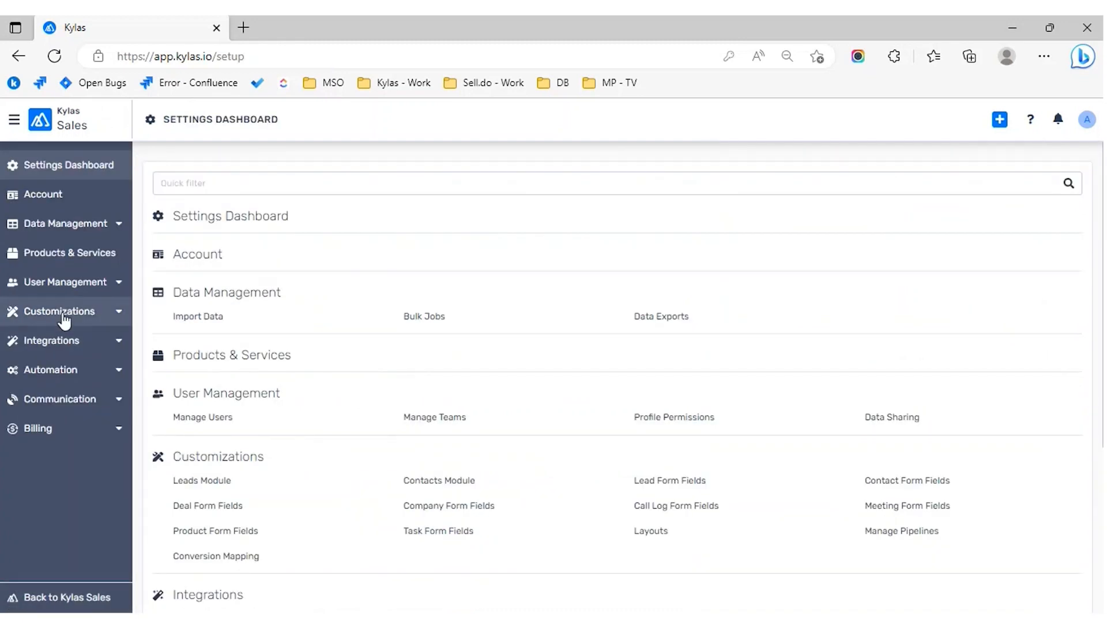
{"action": "left_click", "coordinate": [63, 312]}
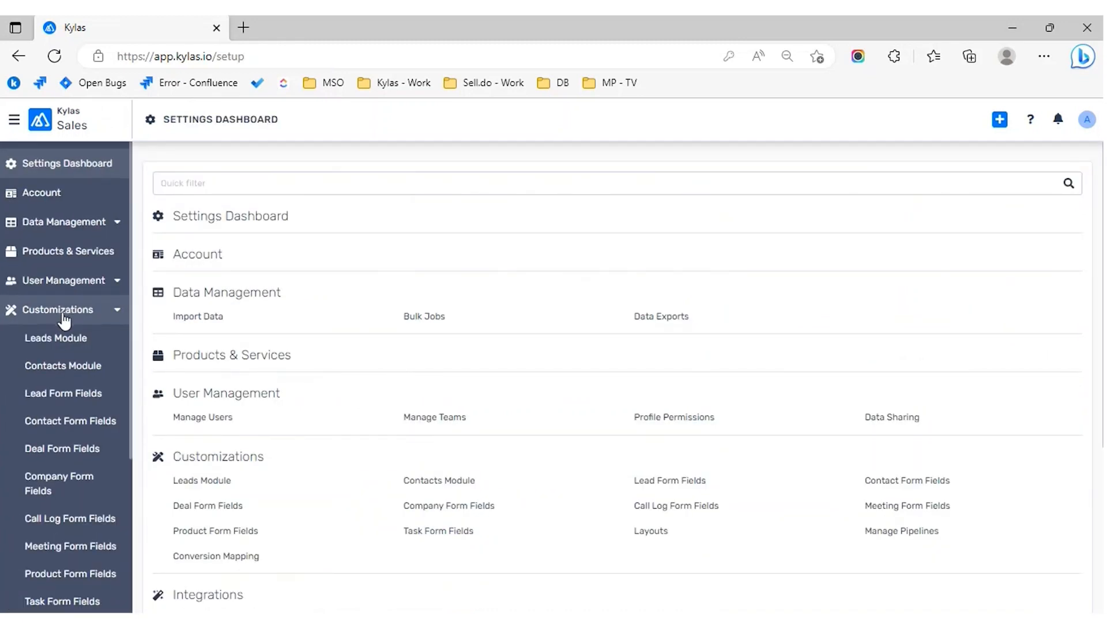
{"action": "scroll", "coordinate": [64, 321], "scroll_direction": "down", "scroll_amount": 2}
{"action": "scroll", "coordinate": [65, 315], "scroll_direction": "down", "scroll_amount": 1}
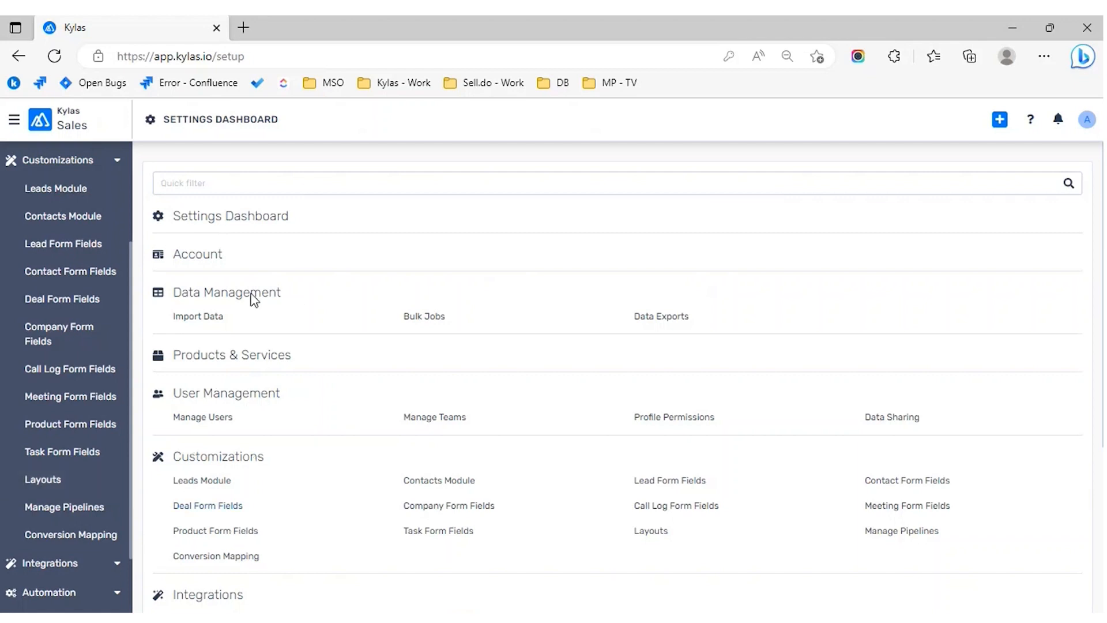
{"action": "scroll", "coordinate": [306, 458], "scroll_direction": "down", "scroll_amount": 1}
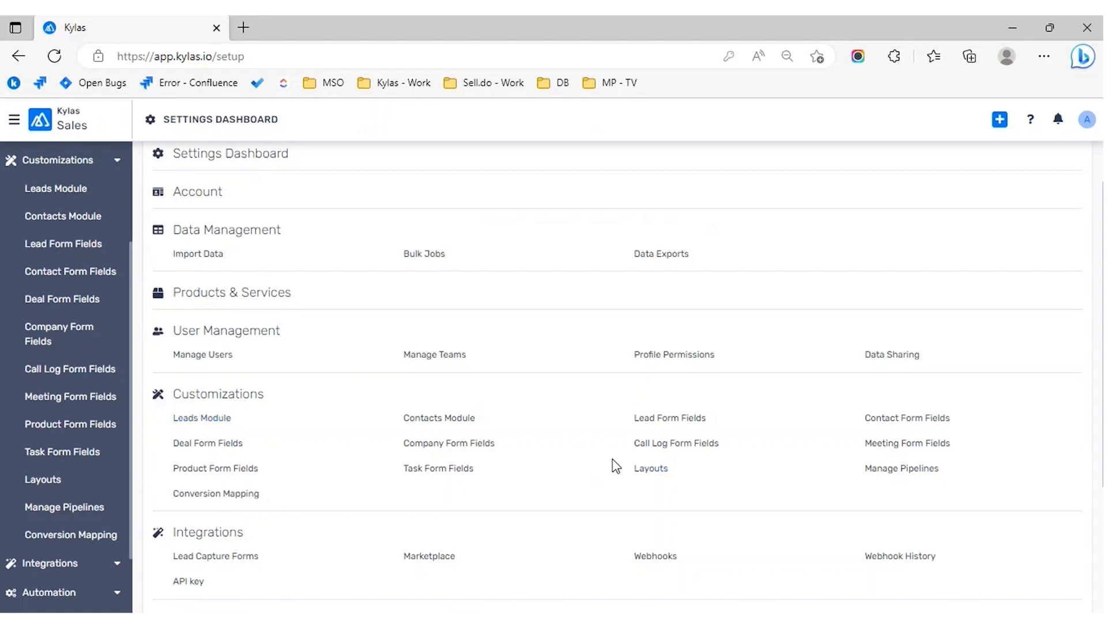
{"action": "left_click_drag", "start_coordinate": [176, 390], "coordinate": [289, 396]}
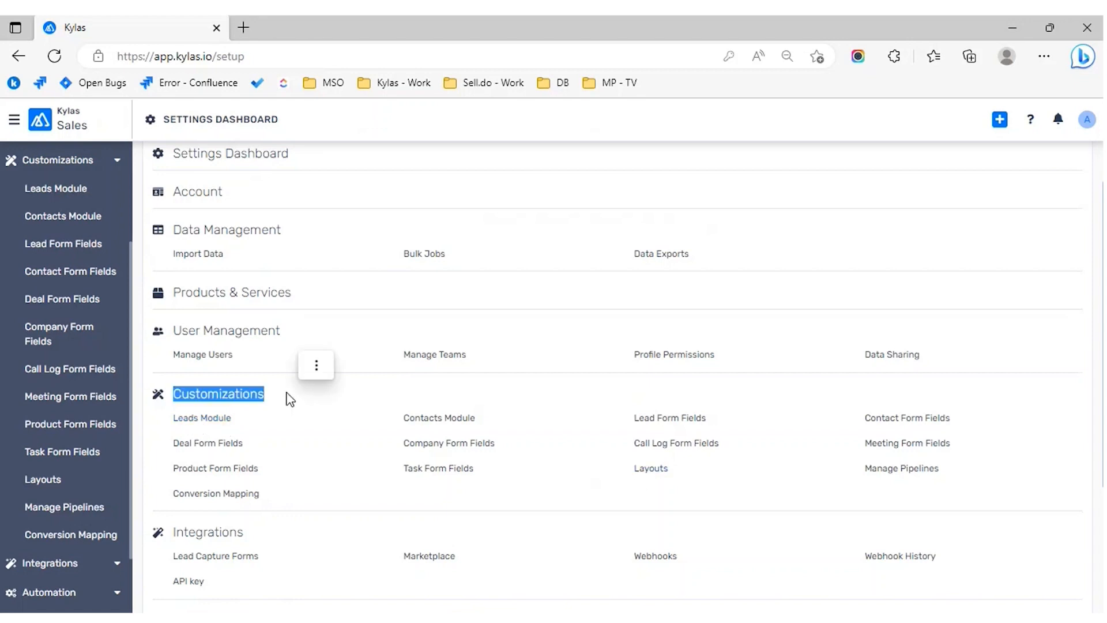
{"action": "left_click", "coordinate": [661, 474]}
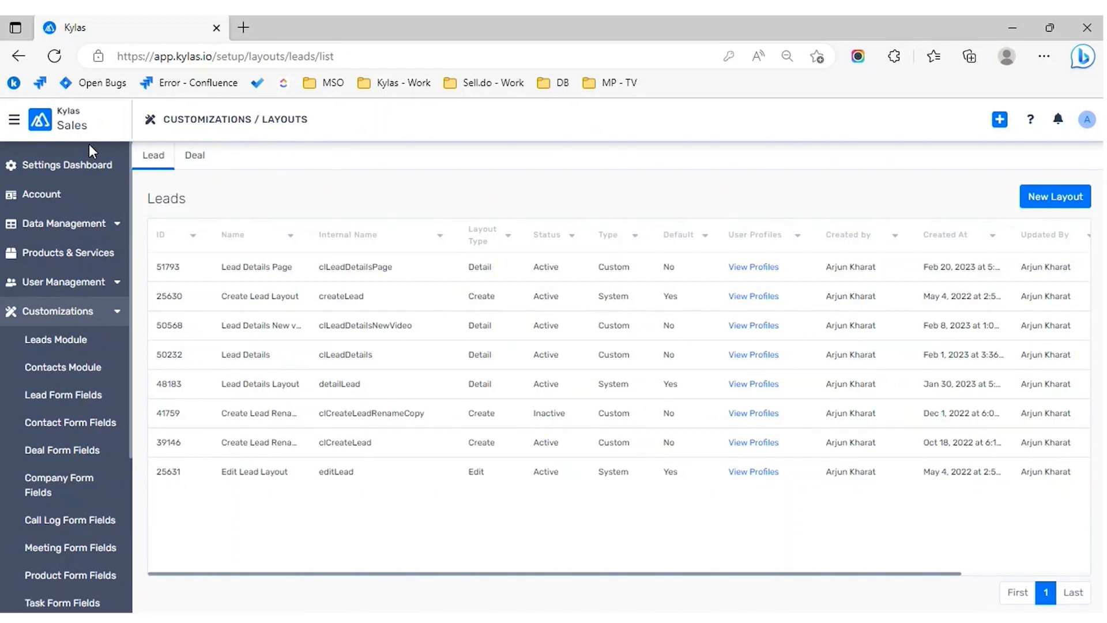
{"action": "left_click", "coordinate": [195, 159]}
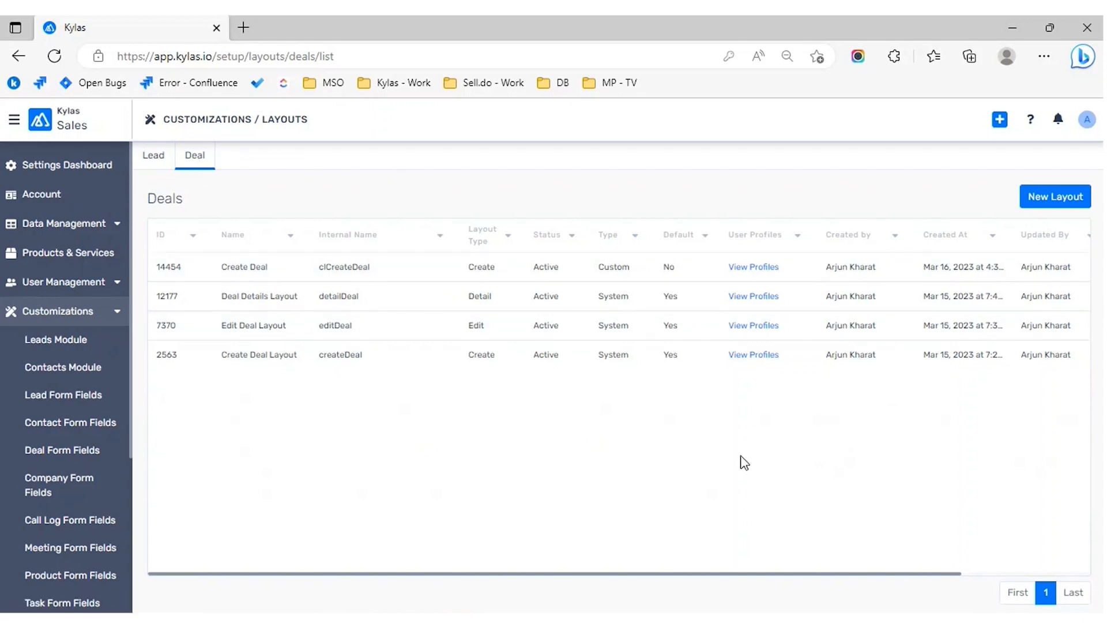
Step: Start a new deal layout to view the available layout types, choose none and return to the list of Deal layouts
{"action": "left_click", "coordinate": [1052, 199]}
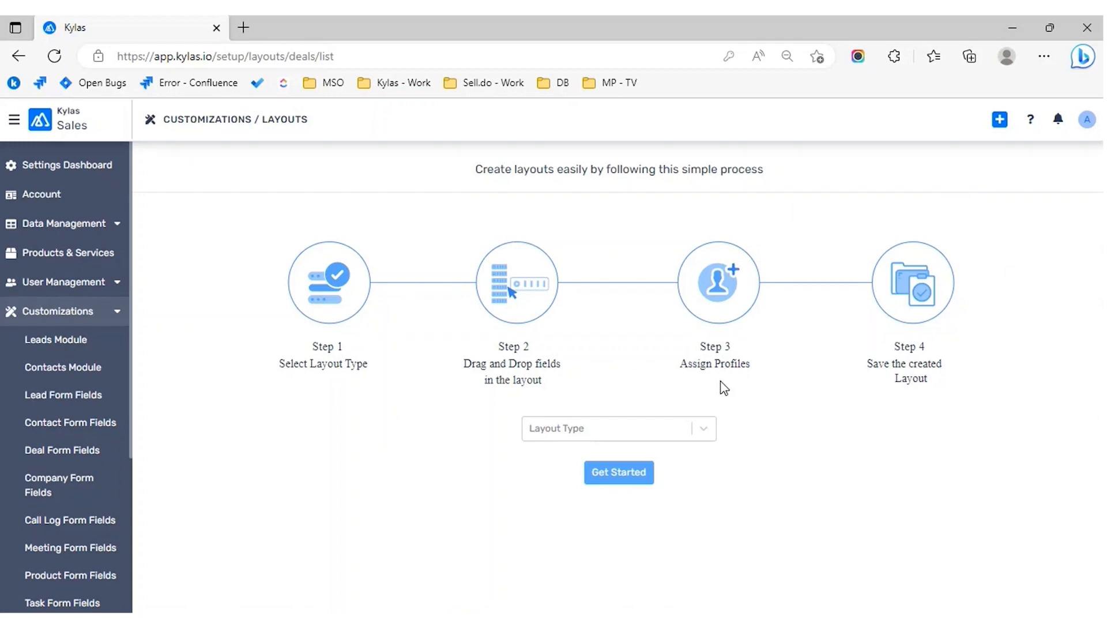
{"action": "left_click", "coordinate": [703, 441]}
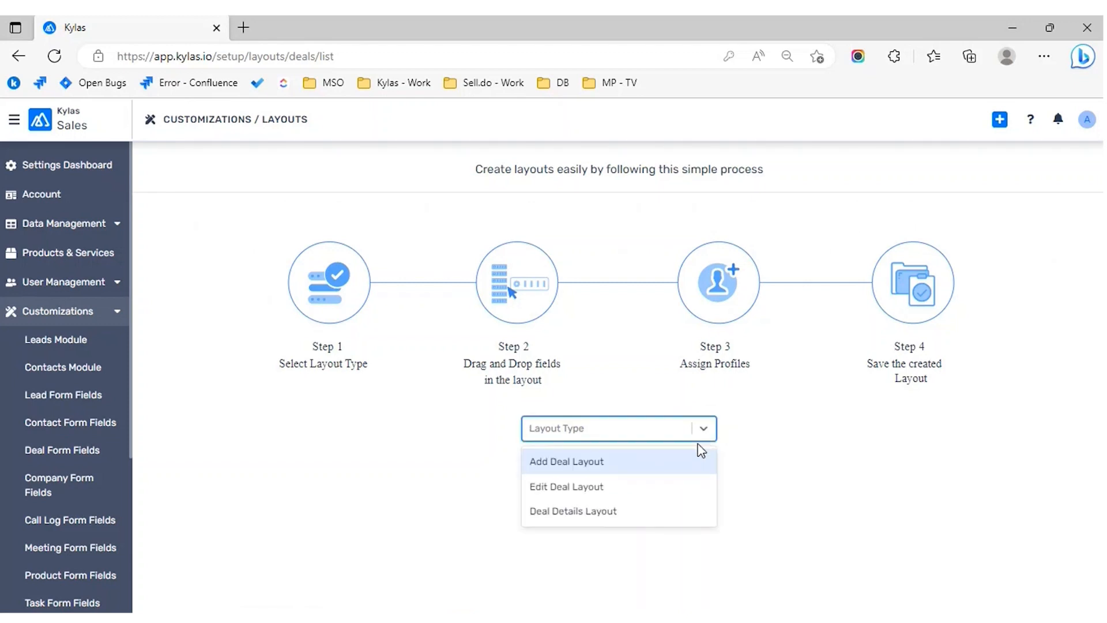
{"action": "left_click", "coordinate": [791, 459]}
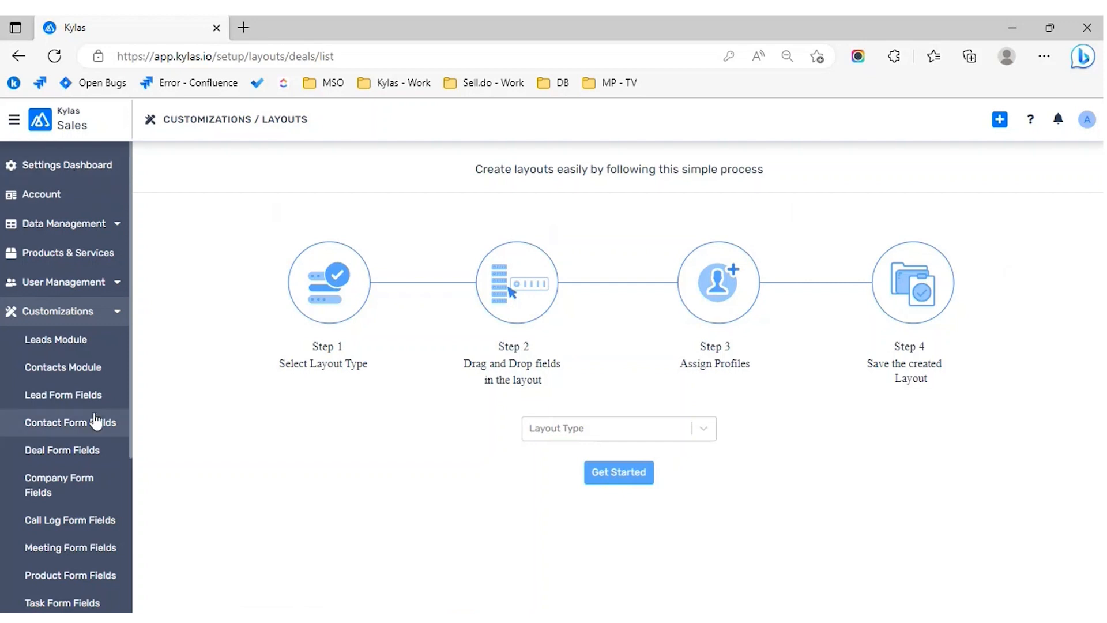
{"action": "scroll", "coordinate": [94, 420], "scroll_direction": "down", "scroll_amount": 2}
{"action": "left_click", "coordinate": [51, 549]}
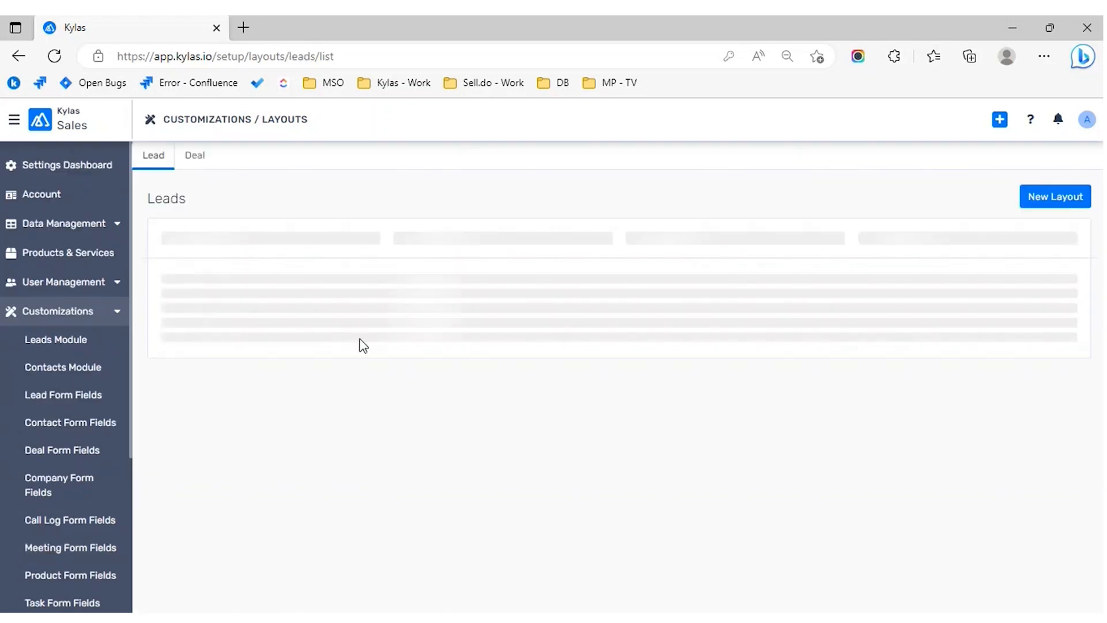
{"action": "left_click", "coordinate": [194, 167]}
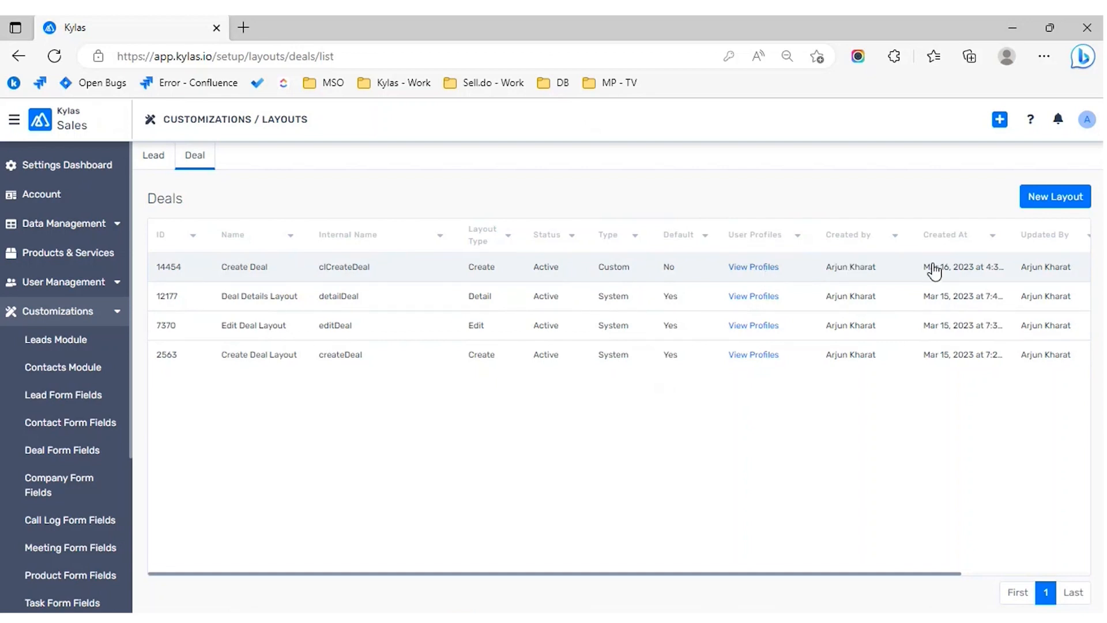
Step: View the actions available for the Deal Details Layout and the user profiles assigned to the custom Create Deal layout
{"action": "scroll", "coordinate": [1003, 292], "scroll_direction": "right", "scroll_amount": 3}
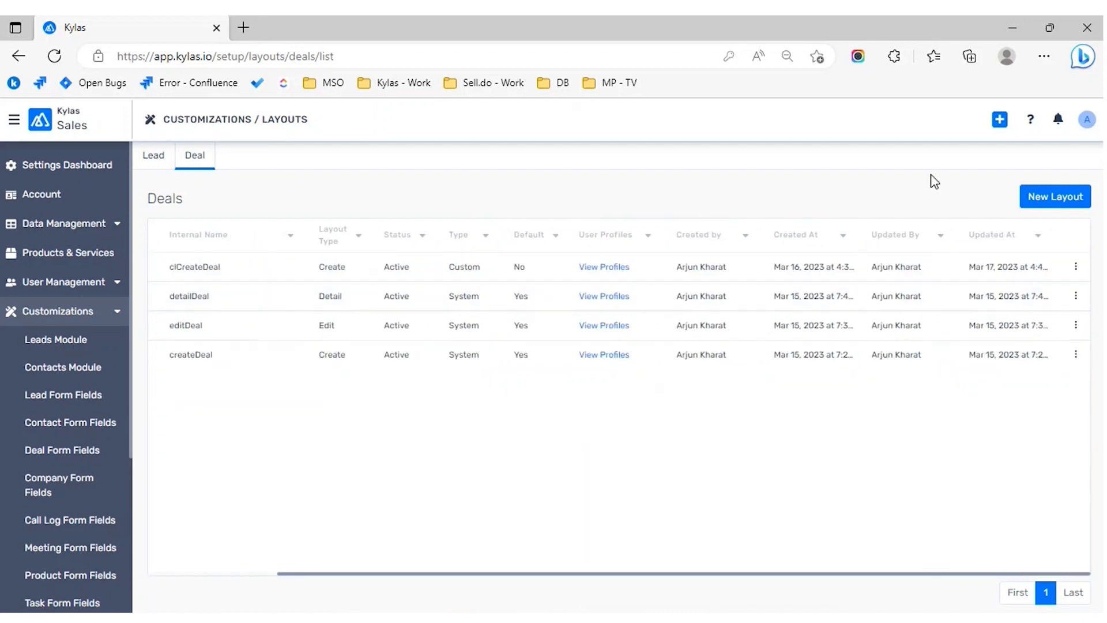
{"action": "left_click", "coordinate": [1076, 297]}
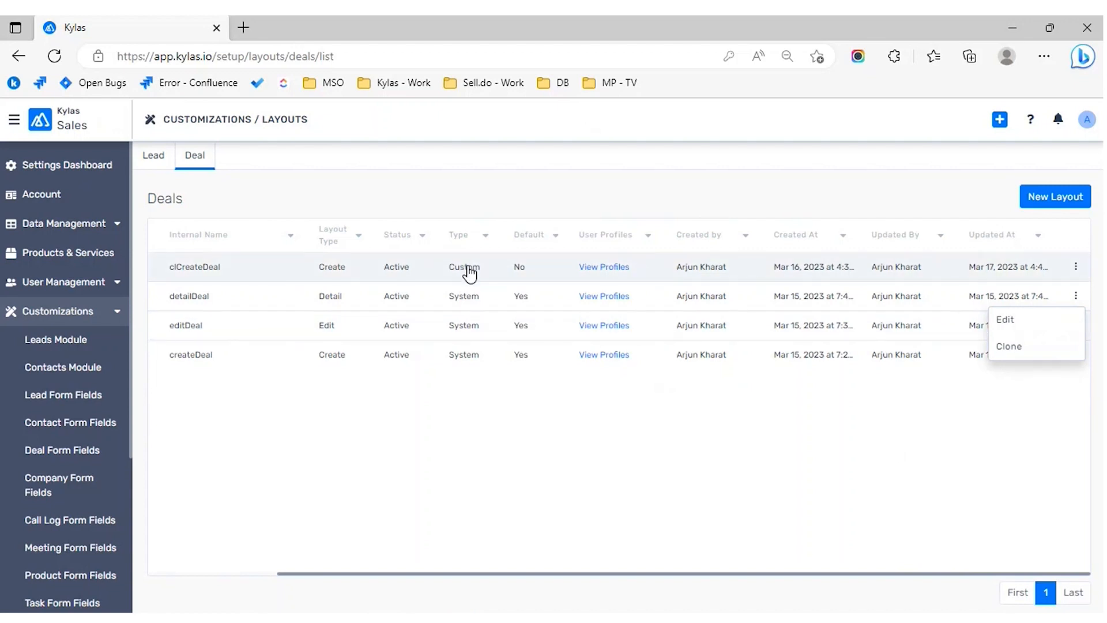
{"action": "left_click", "coordinate": [609, 270]}
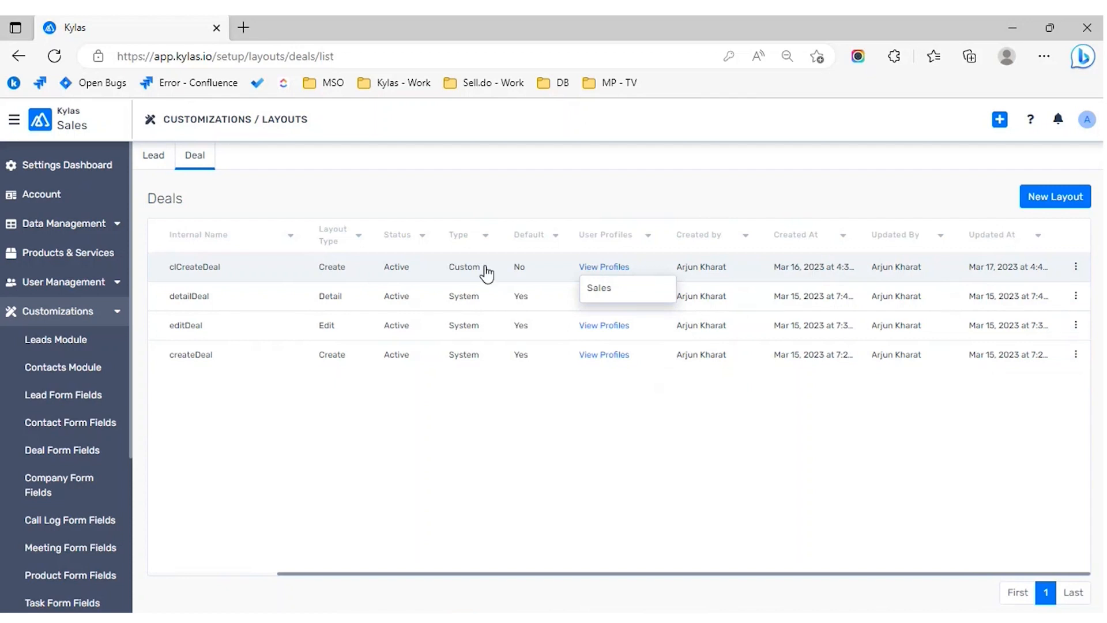
{"action": "scroll", "coordinate": [417, 464], "scroll_direction": "left", "scroll_amount": 3}
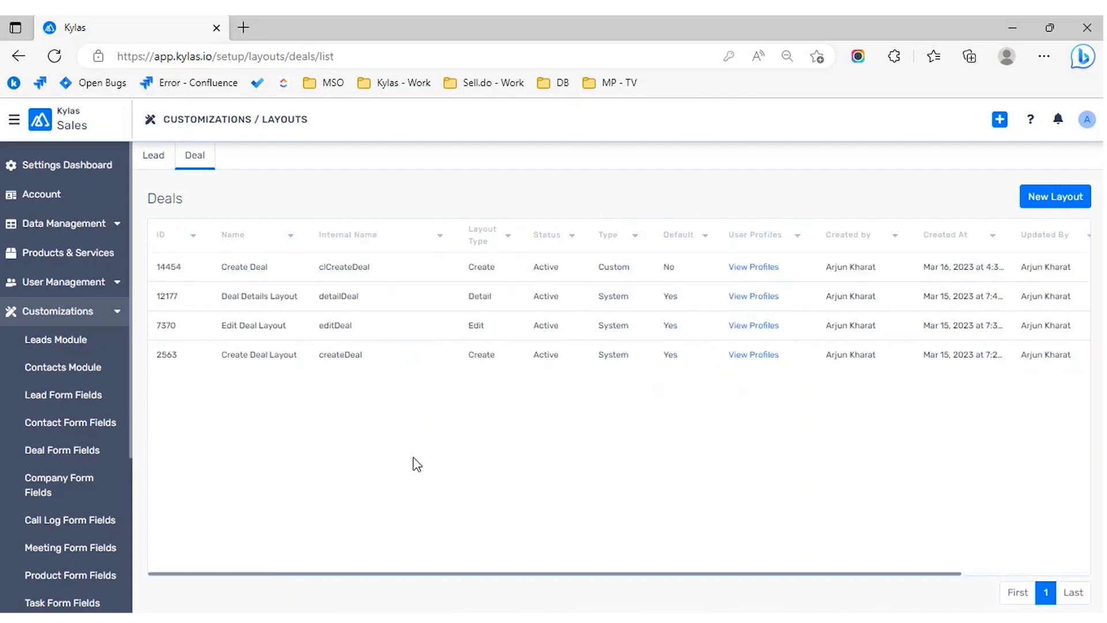
Step: Open the custom Create Deal layout, look through its sections and fields, and leave it without saving
{"action": "left_click", "coordinate": [343, 281]}
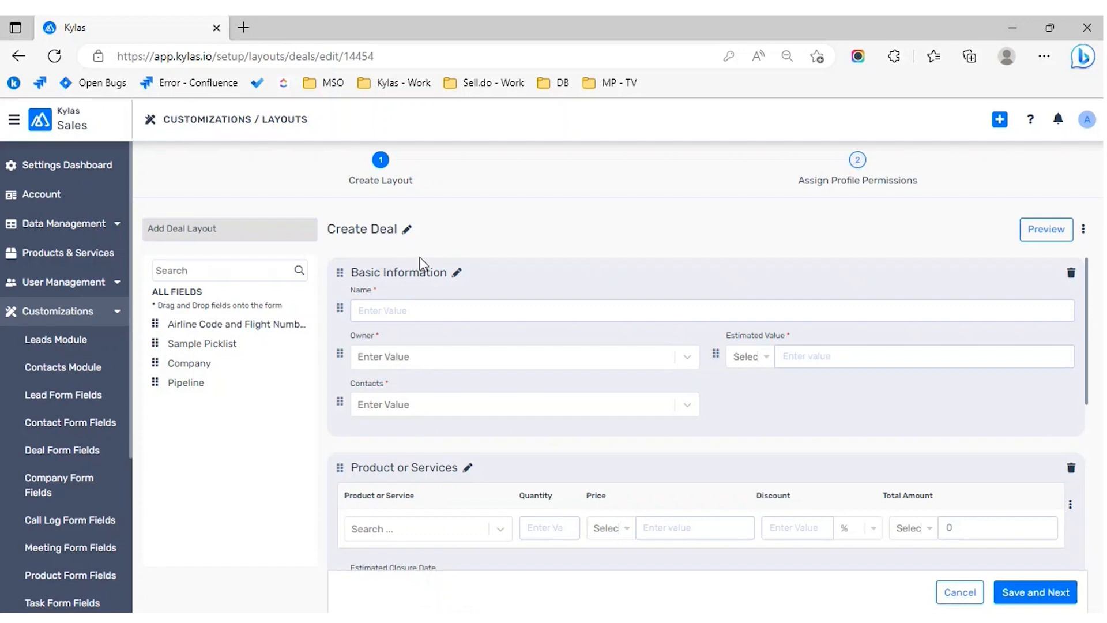
{"action": "scroll", "coordinate": [704, 345], "scroll_direction": "down", "scroll_amount": 2}
{"action": "scroll", "coordinate": [704, 345], "scroll_direction": "up", "scroll_amount": 2}
{"action": "scroll", "coordinate": [704, 344], "scroll_direction": "down", "scroll_amount": 6}
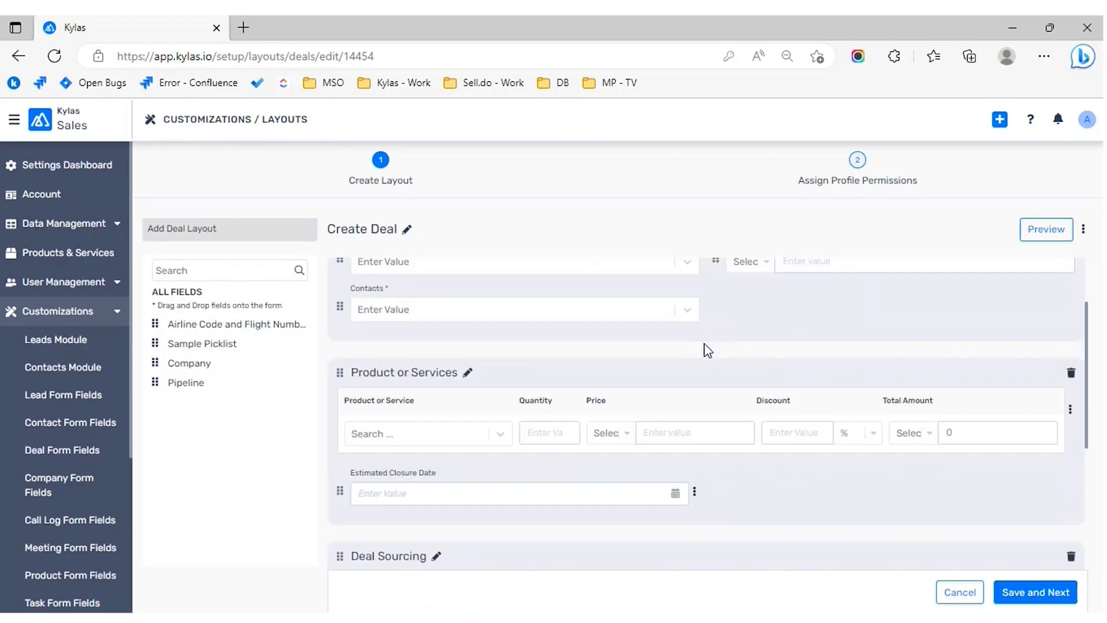
{"action": "scroll", "coordinate": [704, 344], "scroll_direction": "up", "scroll_amount": 6}
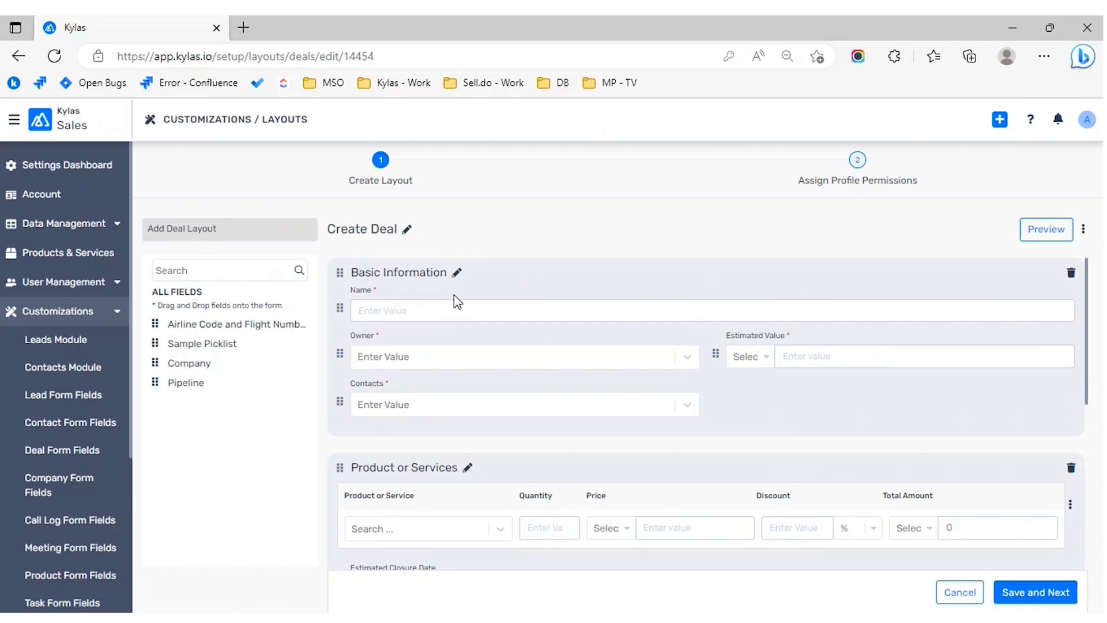
{"action": "left_click", "coordinate": [946, 592]}
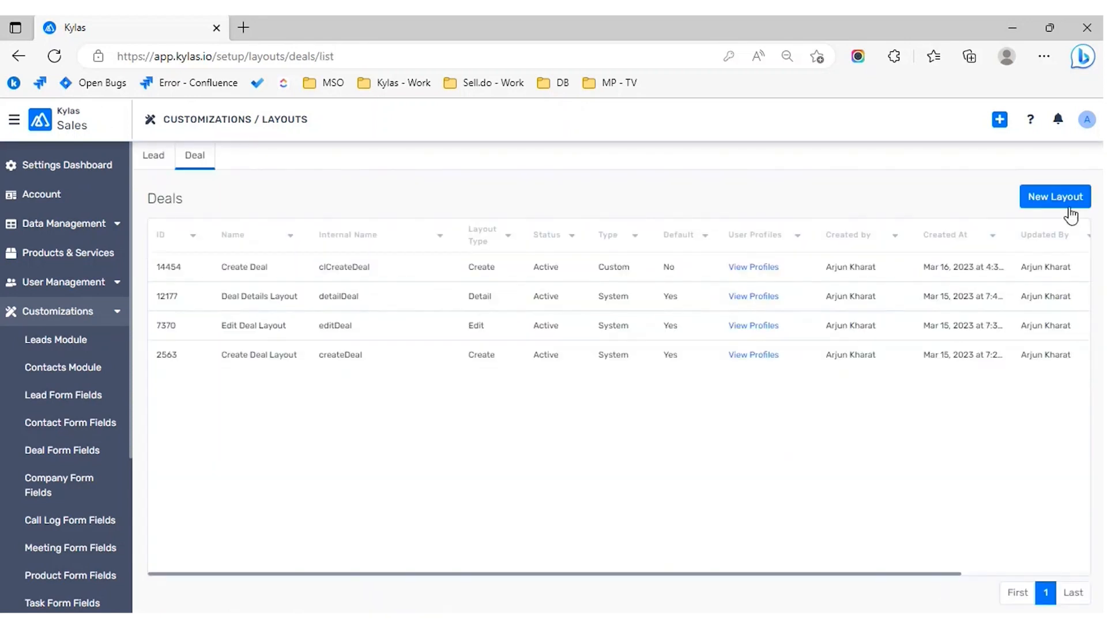
Step: Start a new deal layout of the type Add Deal Layout
{"action": "left_click", "coordinate": [1065, 203]}
{"action": "left_click", "coordinate": [686, 438]}
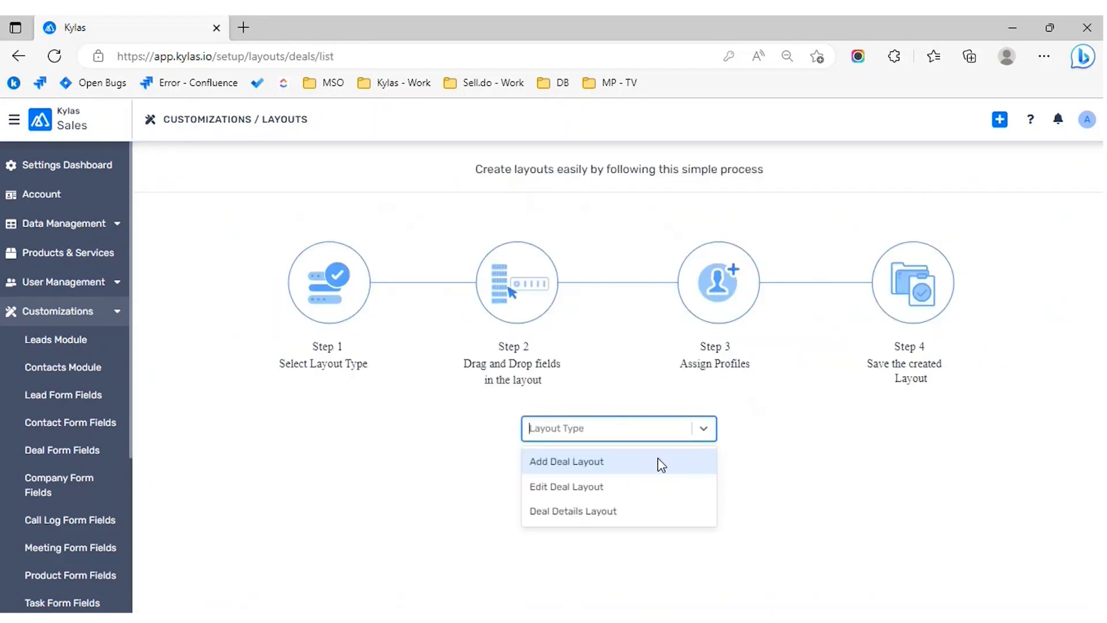
{"action": "left_click", "coordinate": [616, 467]}
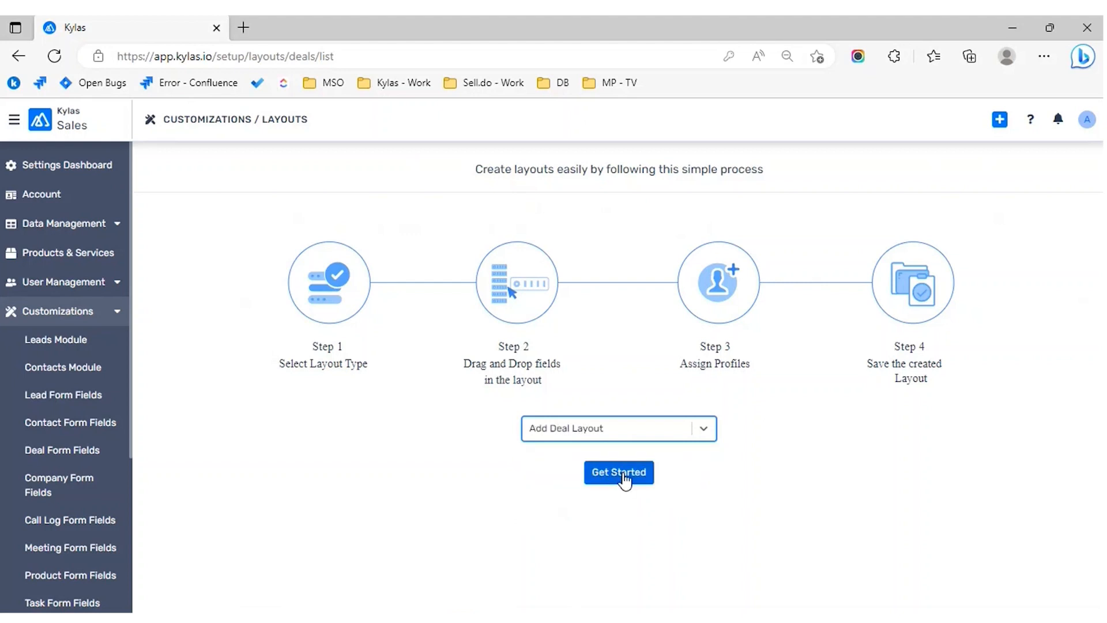
{"action": "left_click", "coordinate": [621, 474]}
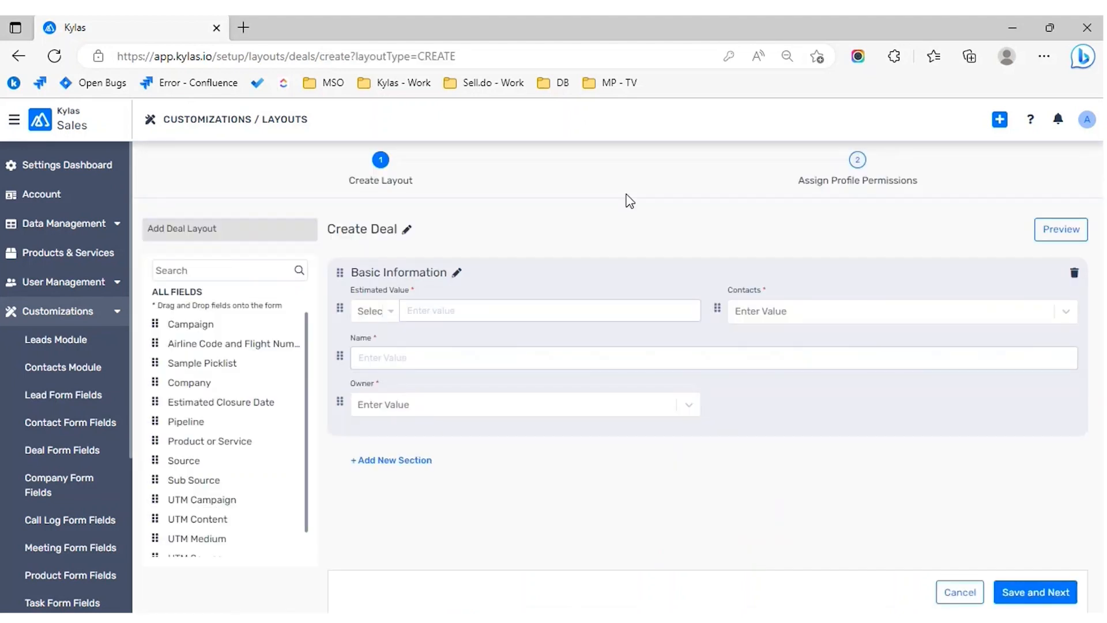
Step: Rename the new layout as "Create Deal - Sales Team"
{"action": "left_click", "coordinate": [407, 228]}
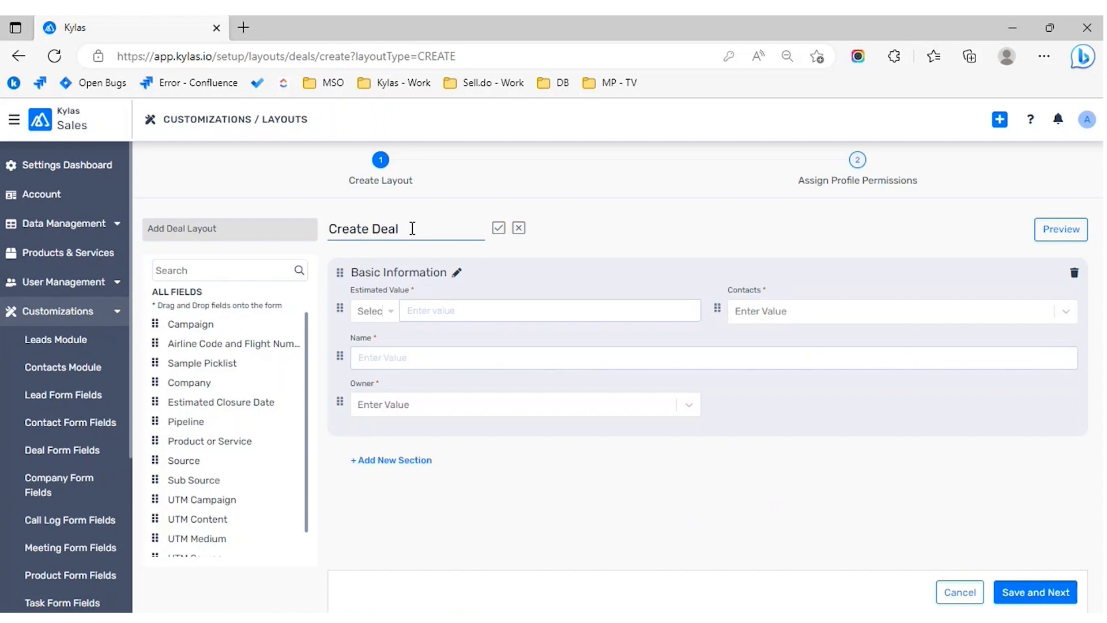
{"action": "type", "text": "- Sales Team"}
{"action": "left_click", "coordinate": [499, 230]}
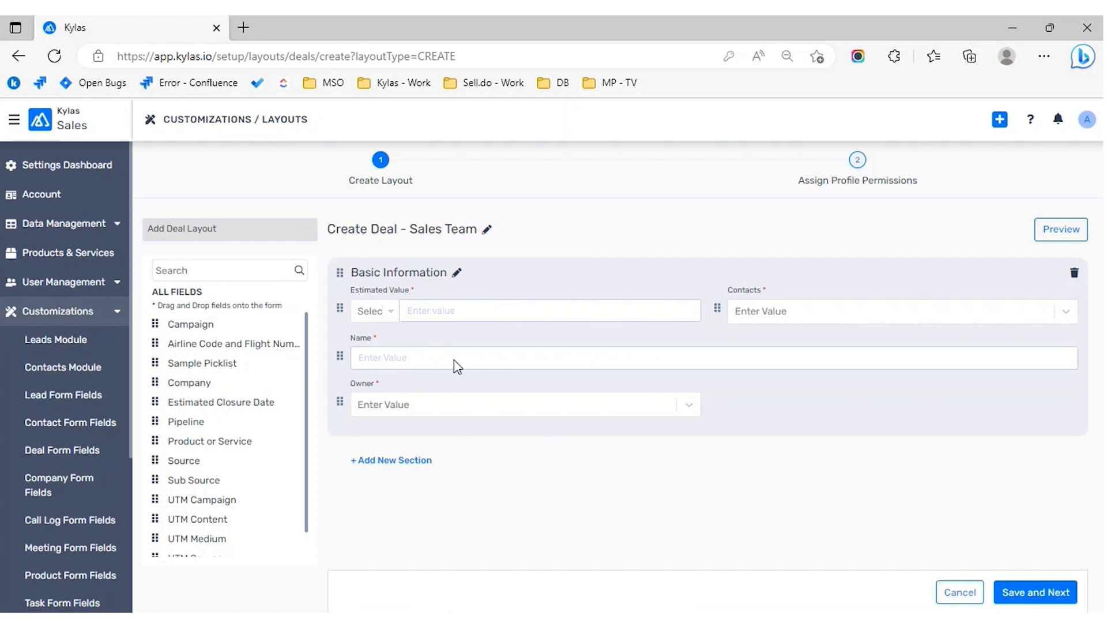
Step: Check the current Add Deal form for reference, then reorder the Basic Information fields with Name first and Owner directly below it
{"action": "left_click", "coordinate": [1000, 120]}
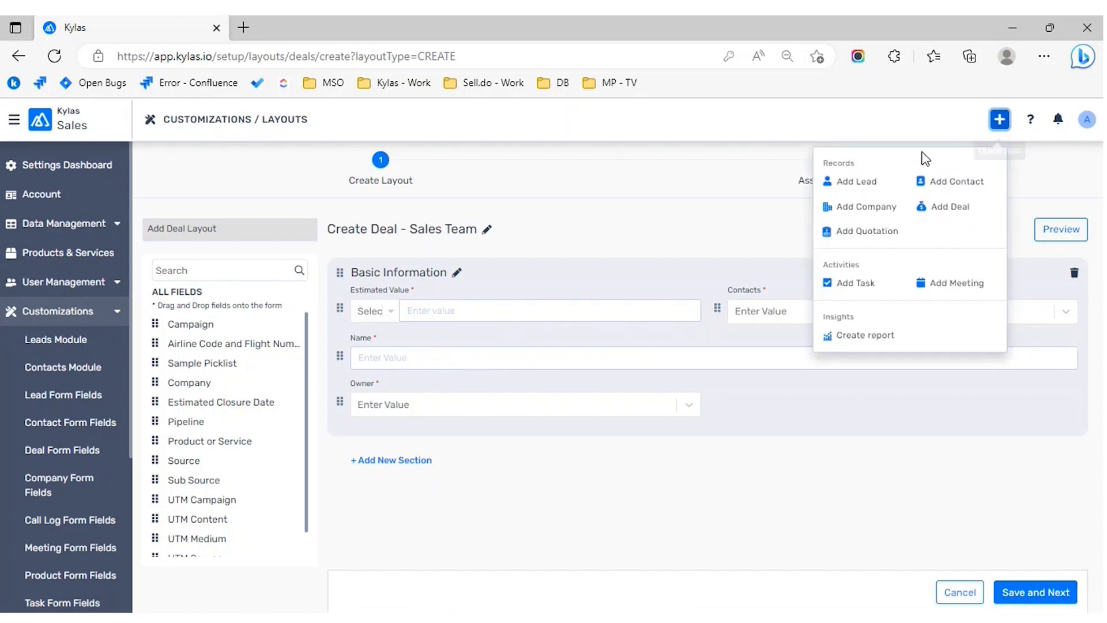
{"action": "left_click", "coordinate": [947, 208]}
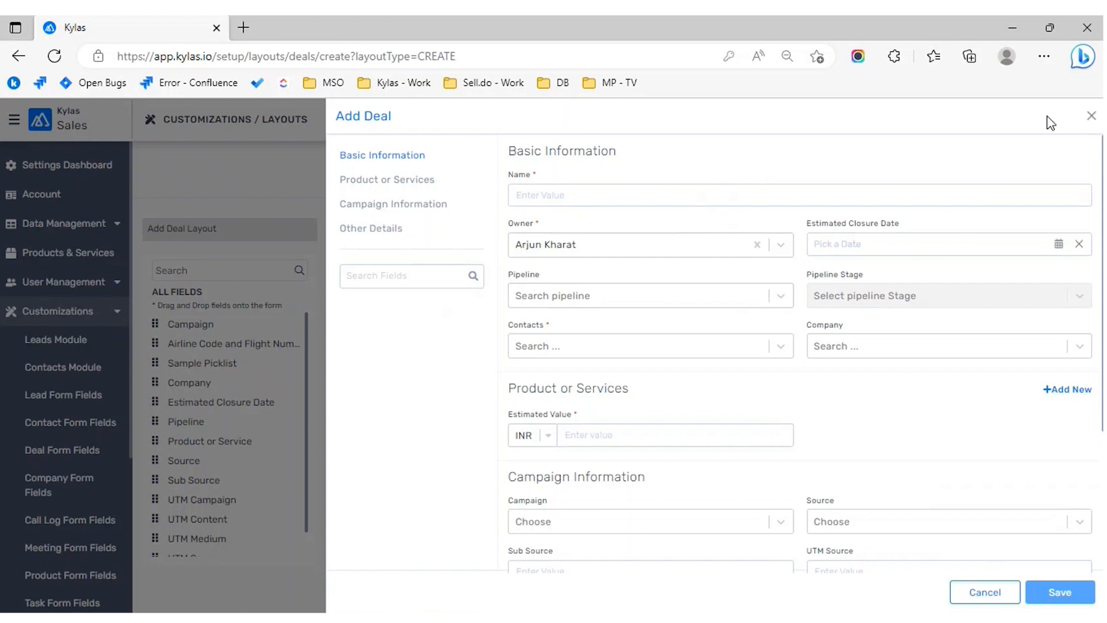
{"action": "left_click", "coordinate": [1091, 118]}
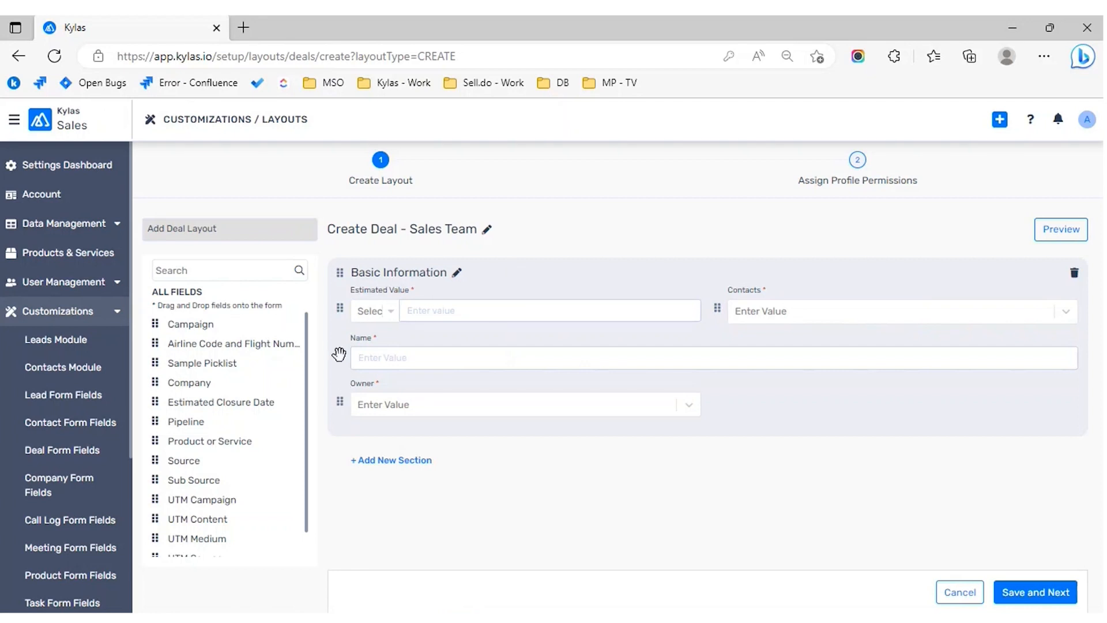
{"action": "left_click_drag", "start_coordinate": [339, 353], "coordinate": [337, 304]}
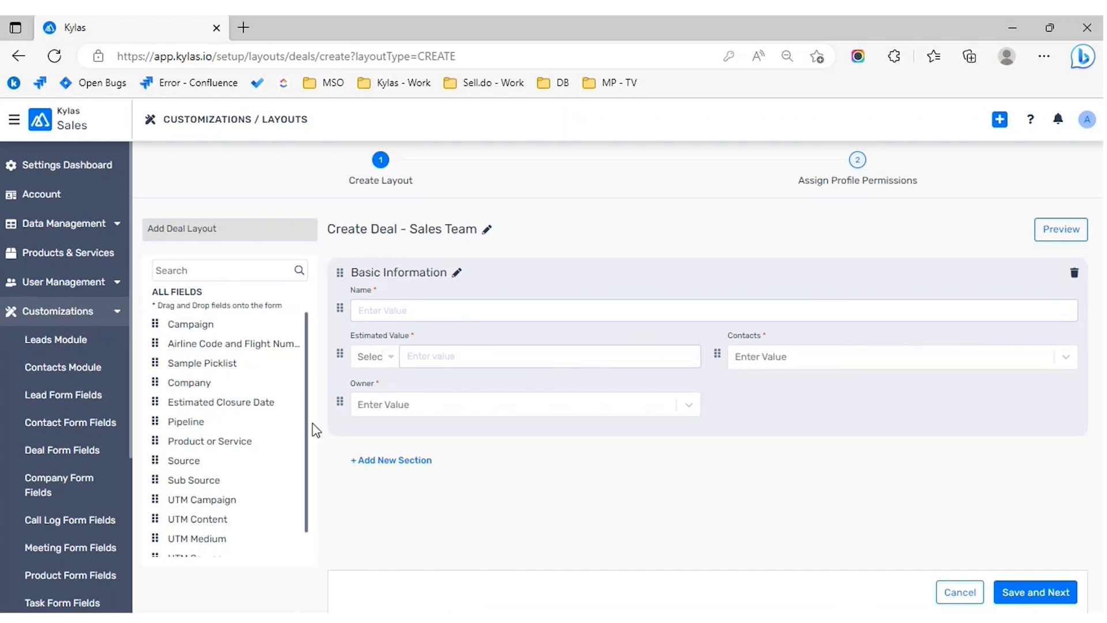
{"action": "left_click_drag", "start_coordinate": [340, 402], "coordinate": [339, 352]}
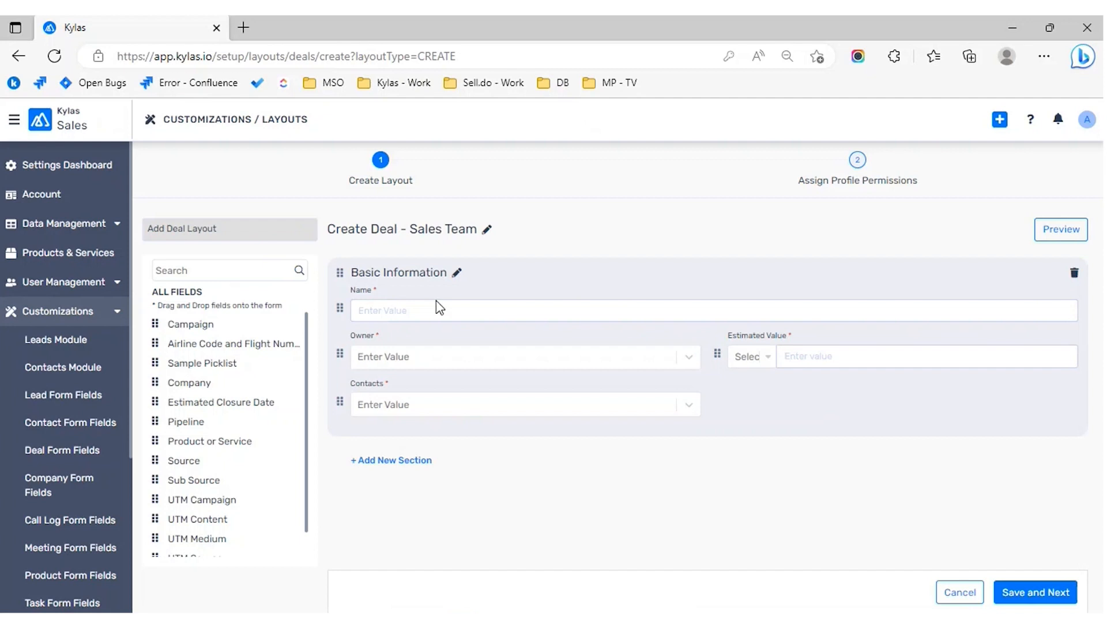
Step: Add a new section below Basic Information and name it "Deal Source Information"
{"action": "left_click", "coordinate": [419, 461]}
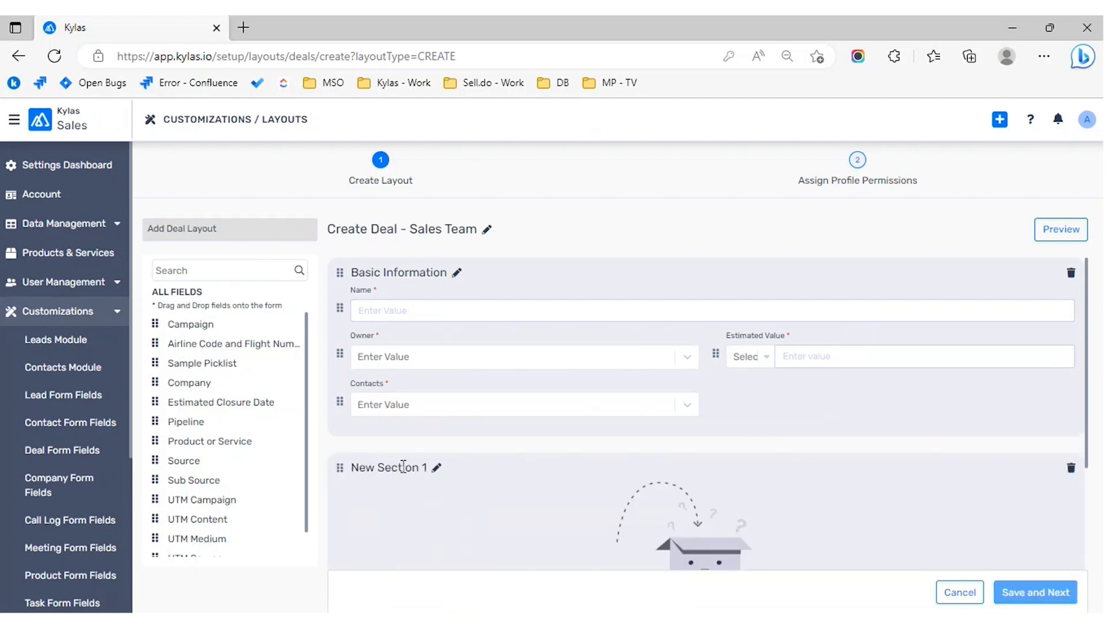
{"action": "left_click", "coordinate": [438, 468]}
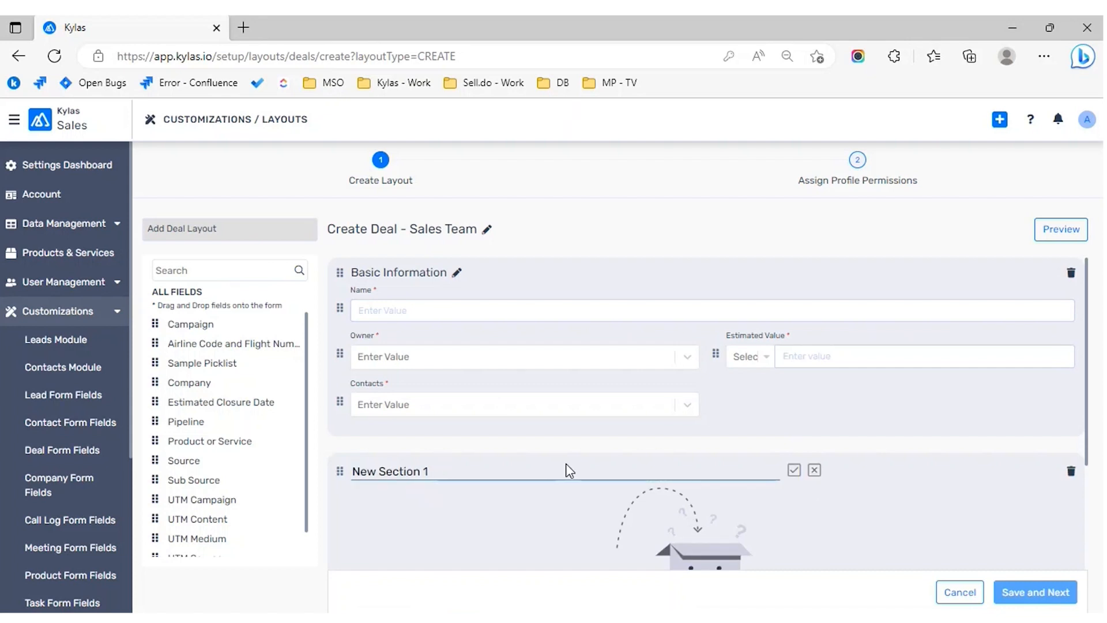
{"action": "left_click", "coordinate": [496, 467]}
{"action": "key", "text": "ctrl+a"}
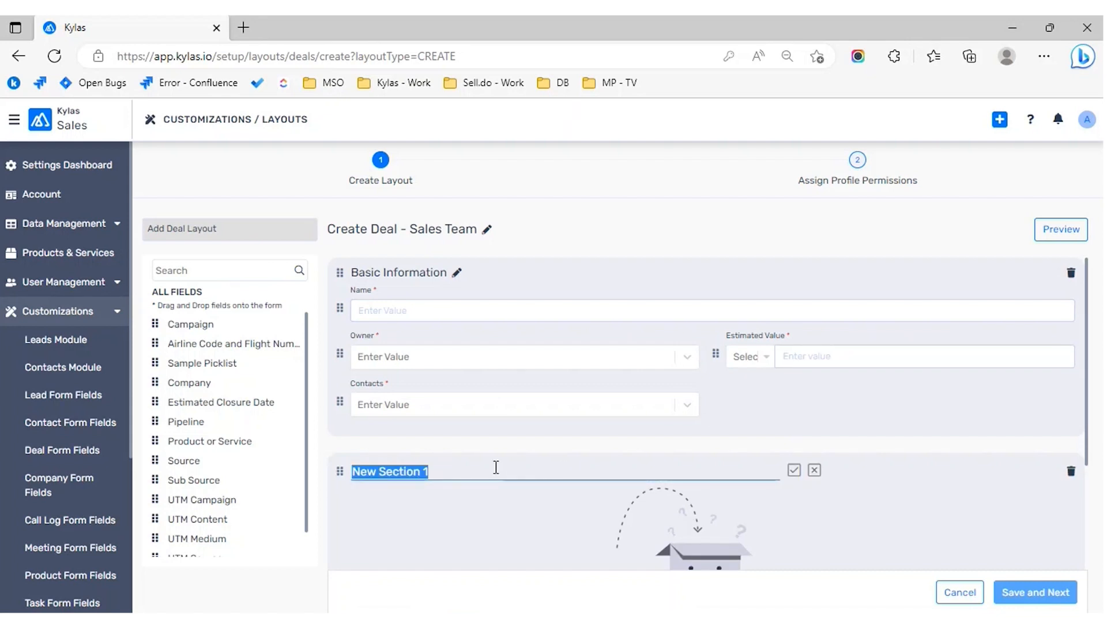
{"action": "type", "text": "Campaign "}
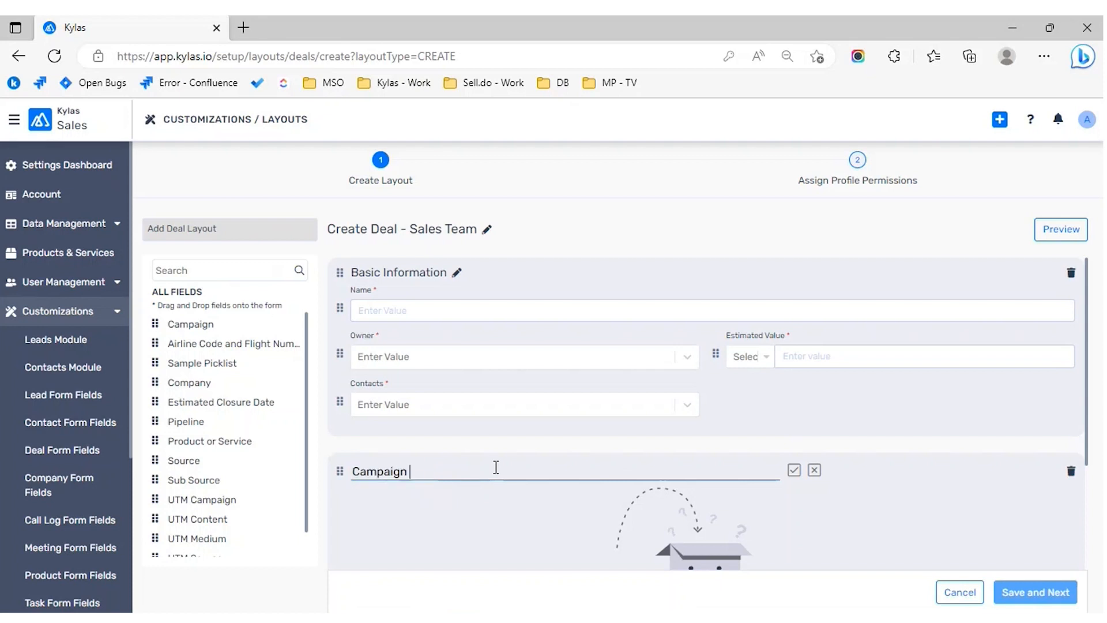
{"action": "type", "text": "Inform"}
{"action": "key", "text": "ctrl+shift+Left"}
{"action": "key", "text": "ctrl+shift+Left"}
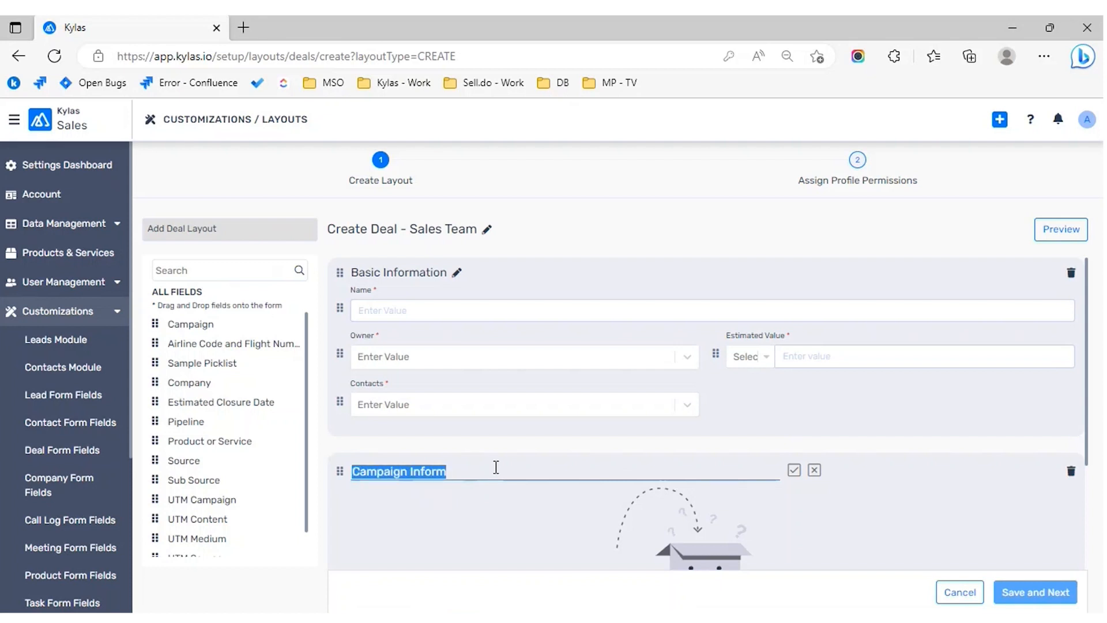
{"action": "type", "text": "Deal Sourcing"}
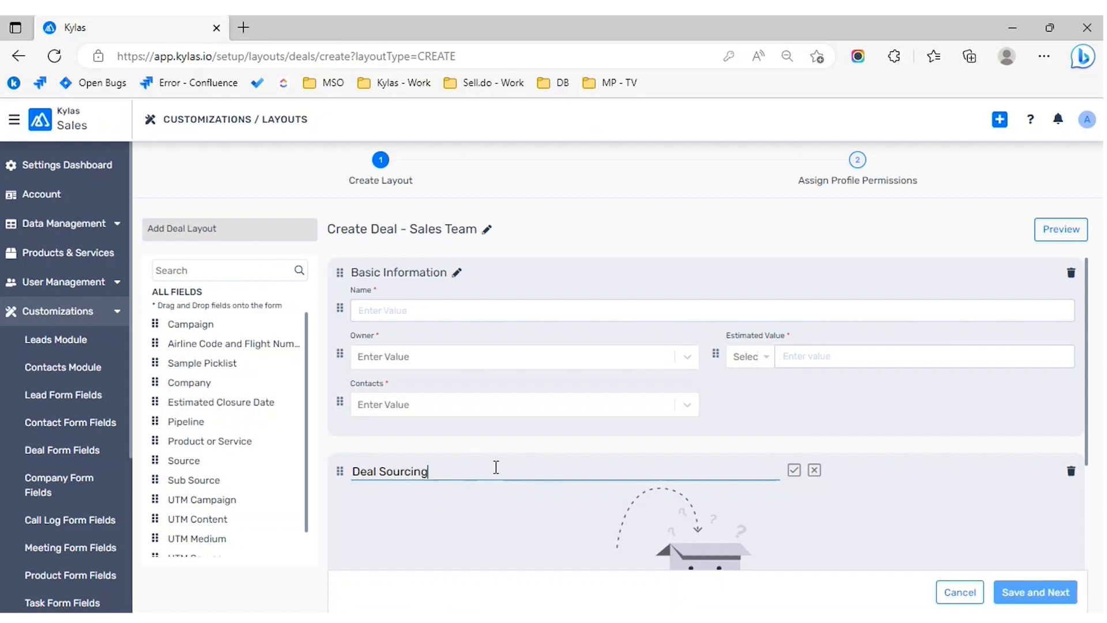
{"action": "key", "text": "BackSpace"}
{"action": "key", "text": "BackSpace"}
{"action": "type", "text": "e Information"}
{"action": "left_click", "coordinate": [792, 472]}
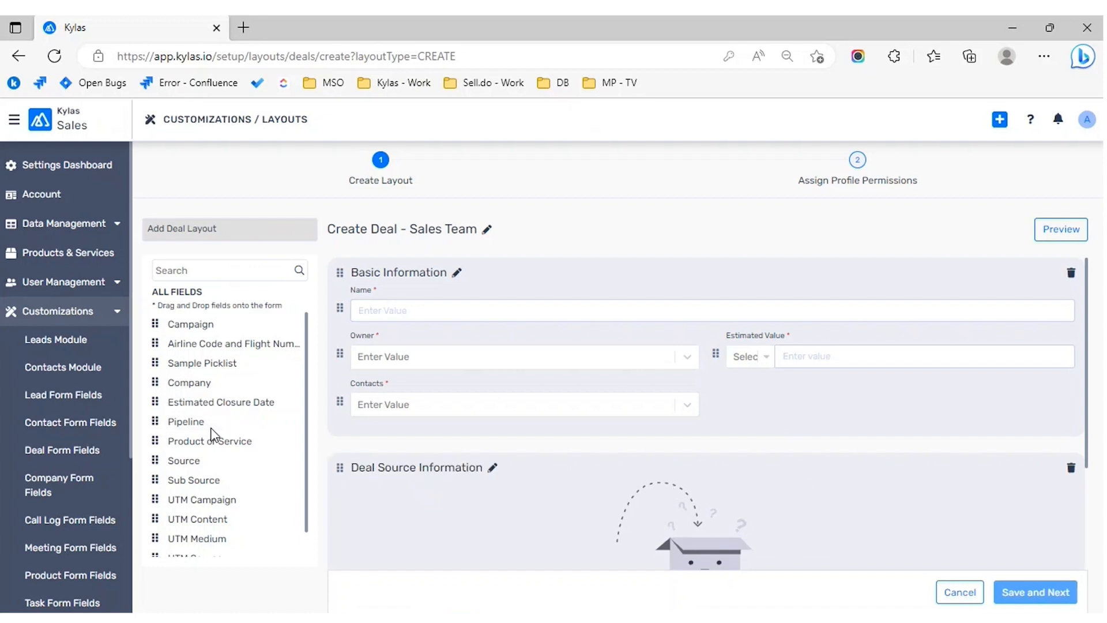
Step: Search the available fields for Source, place the Source field in the Deal Source Information section and clear the search
{"action": "scroll", "coordinate": [214, 431], "scroll_direction": "down", "scroll_amount": 1}
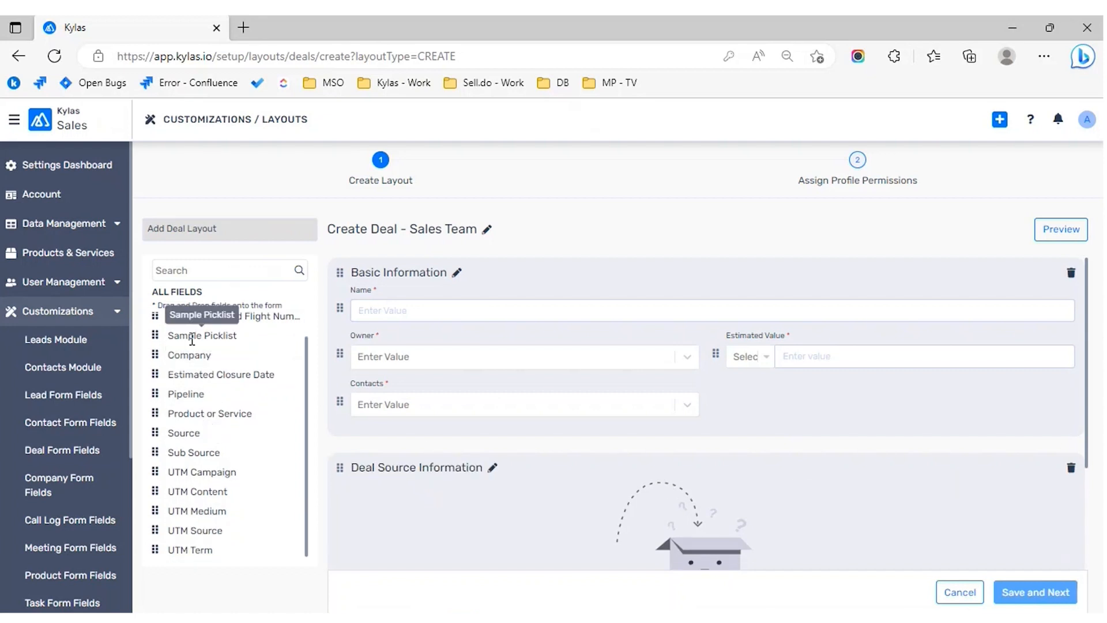
{"action": "scroll", "coordinate": [217, 353], "scroll_direction": "up", "scroll_amount": 1}
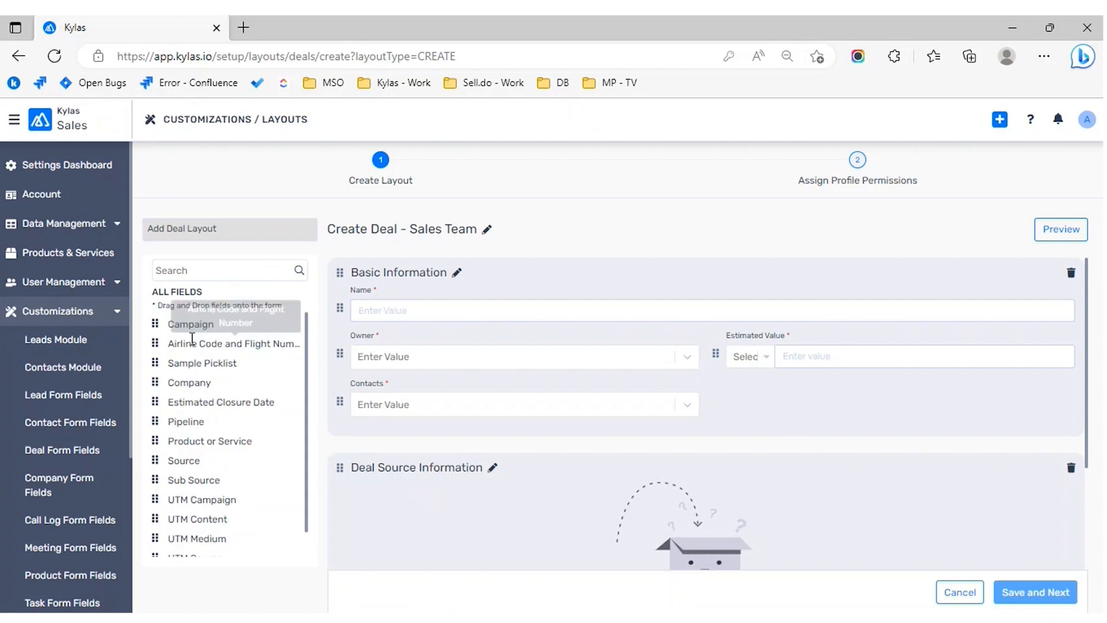
{"action": "left_click", "coordinate": [196, 271]}
{"action": "type", "text": "Source"}
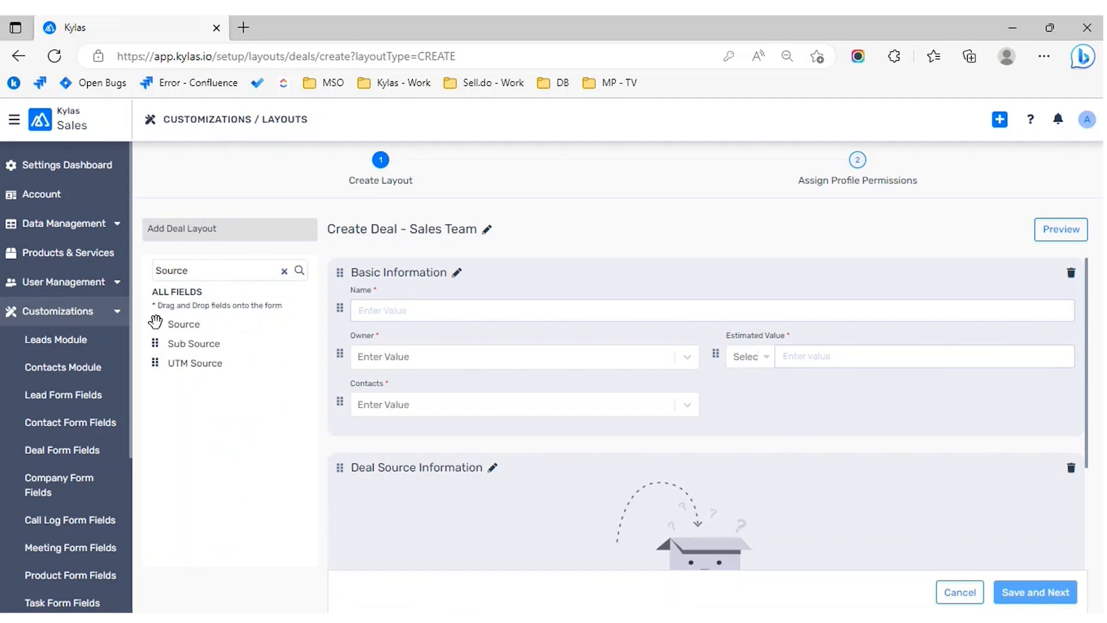
{"action": "left_click_drag", "start_coordinate": [155, 322], "coordinate": [375, 500]}
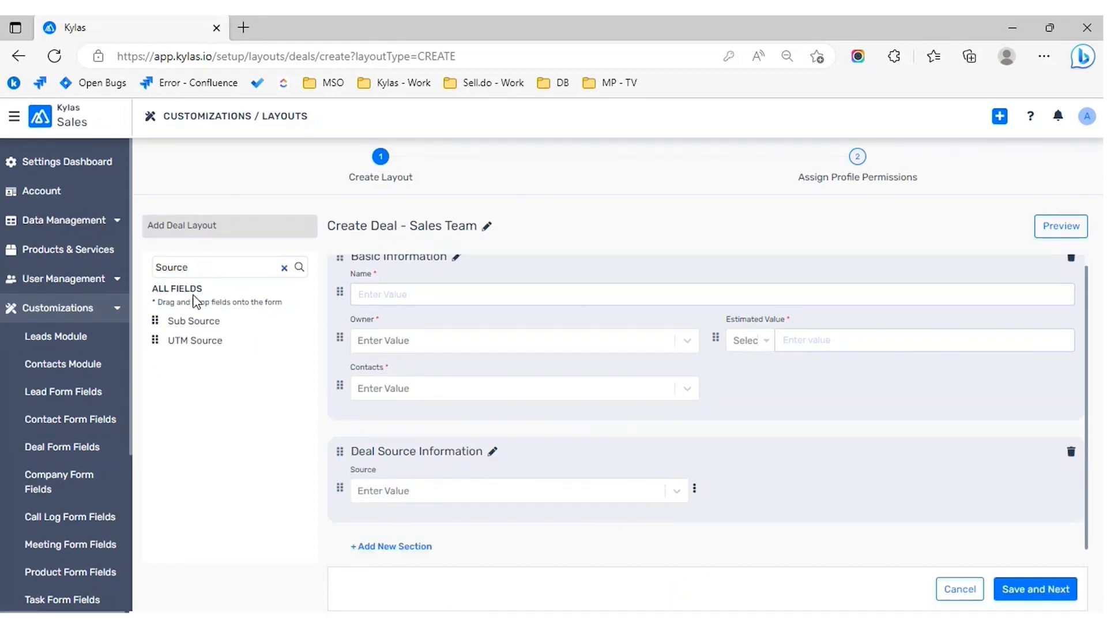
{"action": "key", "text": "BackSpace"}
{"action": "key", "text": "BackSpace"}
{"action": "key", "text": "BackSpace"}
{"action": "key", "text": "BackSpace"}
{"action": "key", "text": "BackSpace"}
{"action": "key", "text": "BackSpace"}
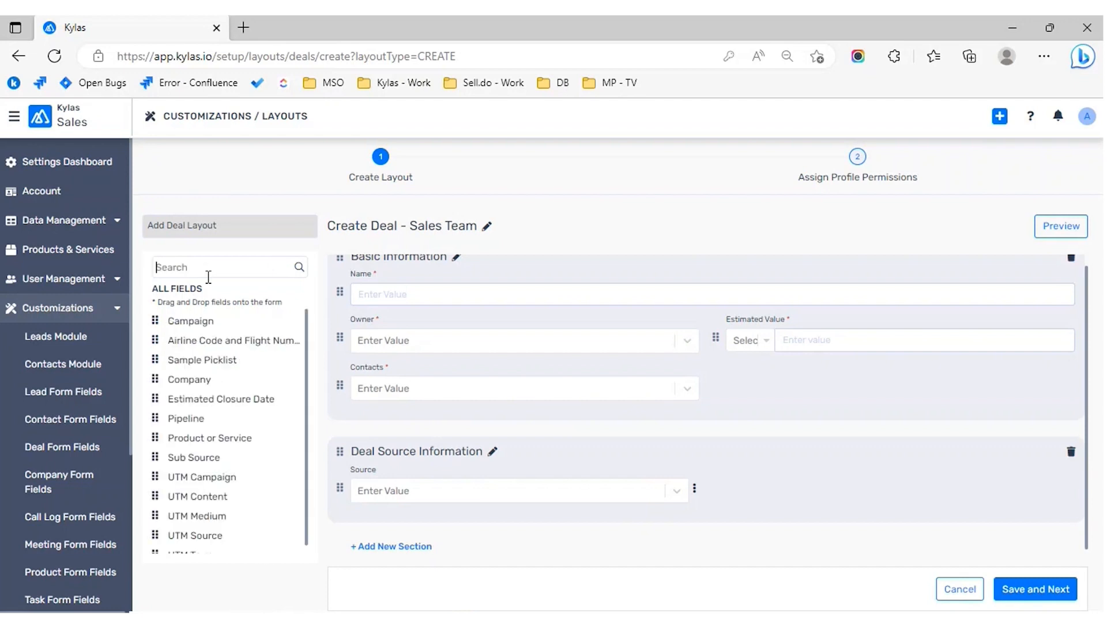
Step: Add the Sub Source, UTM Campaign, UTM Content, UTM Source and UTM Medium fields to the Deal Source Information section
{"action": "scroll", "coordinate": [221, 383], "scroll_direction": "down", "scroll_amount": 1}
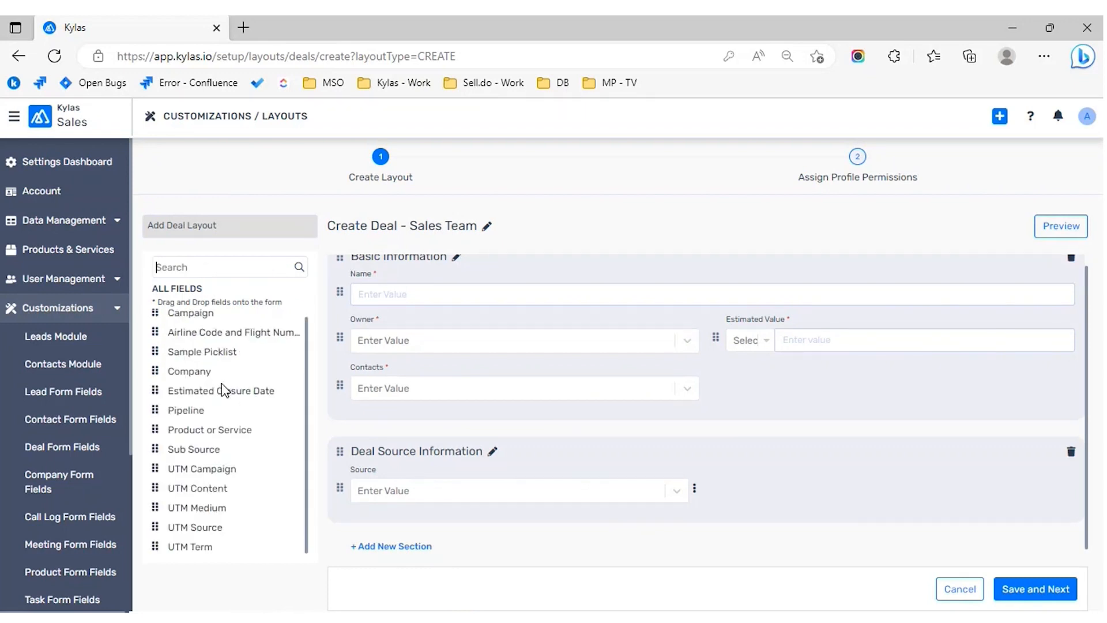
{"action": "left_click_drag", "start_coordinate": [155, 447], "coordinate": [770, 481]}
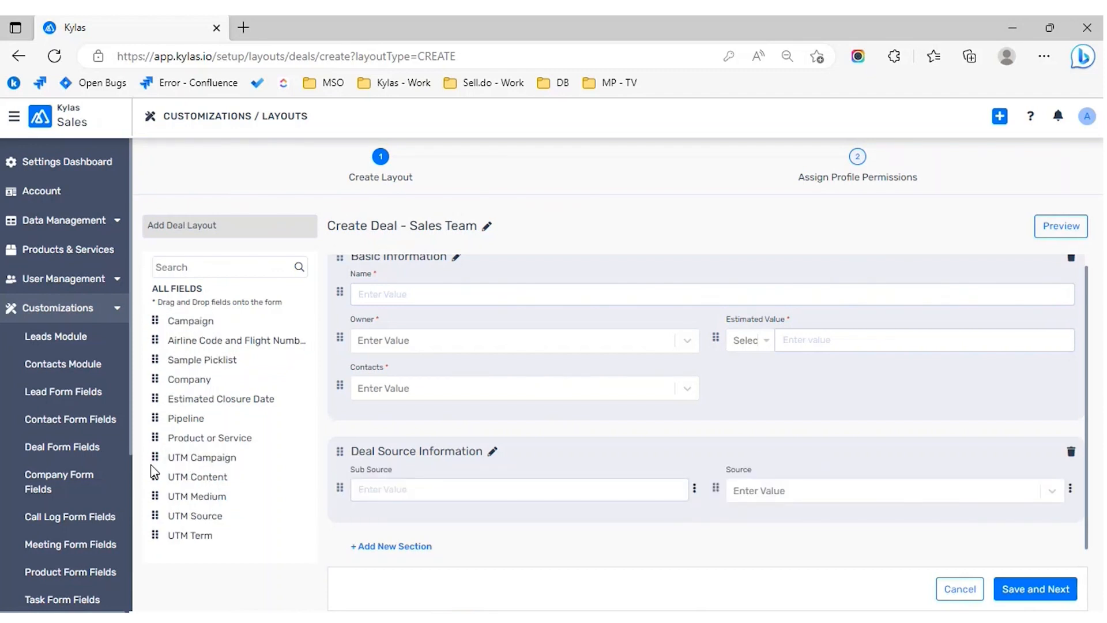
{"action": "left_click_drag", "start_coordinate": [154, 457], "coordinate": [365, 500]}
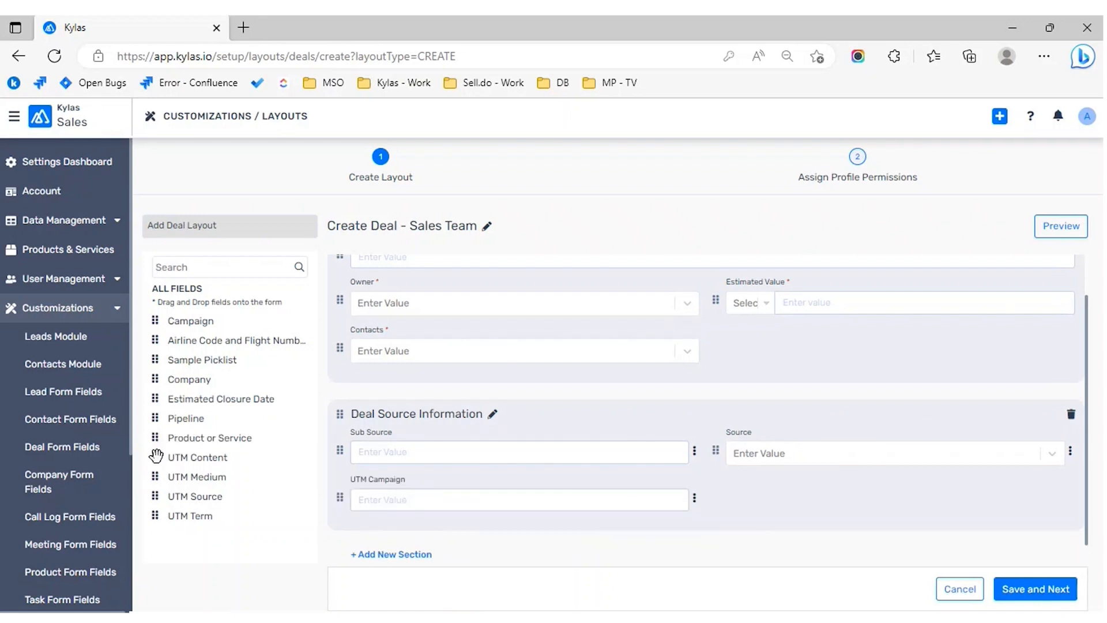
{"action": "left_click_drag", "start_coordinate": [156, 457], "coordinate": [732, 494]}
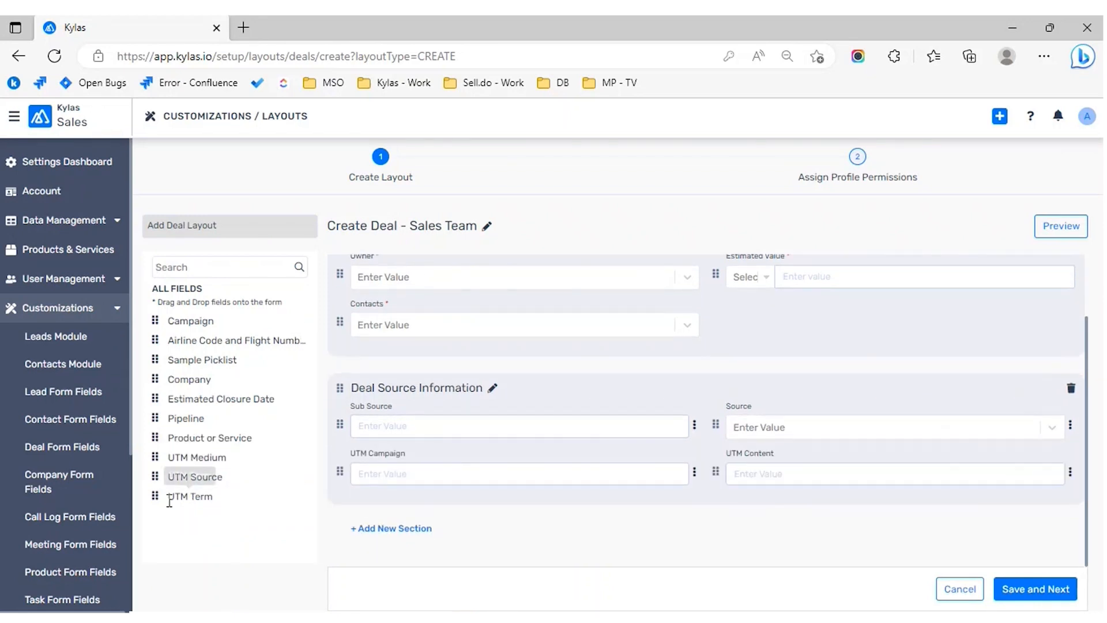
{"action": "left_click_drag", "start_coordinate": [154, 477], "coordinate": [427, 503]}
{"action": "left_click_drag", "start_coordinate": [154, 457], "coordinate": [813, 511]}
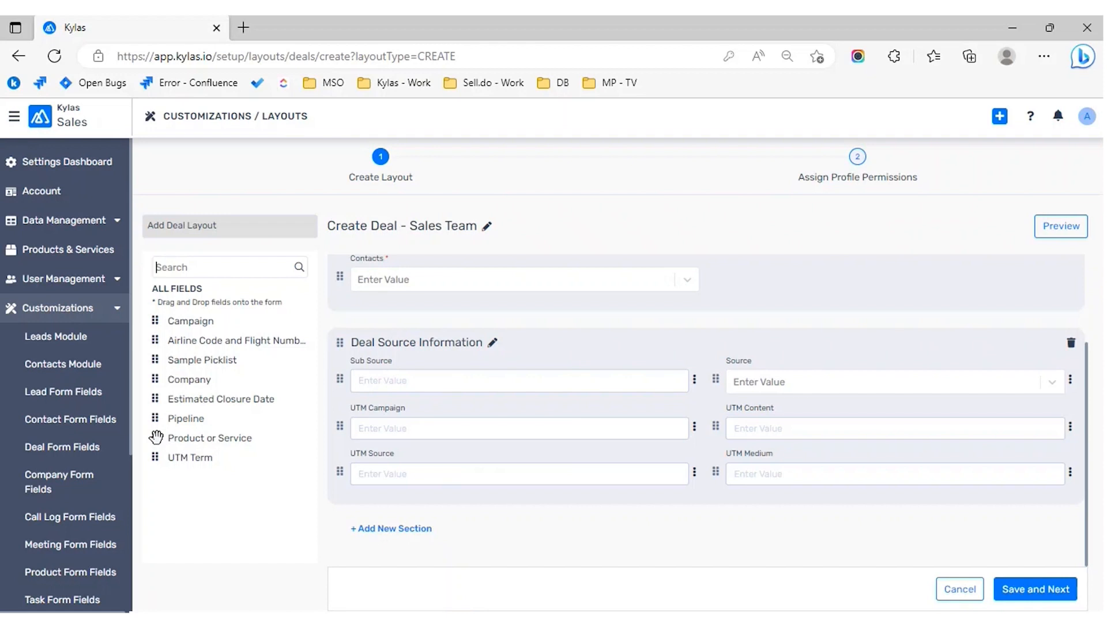
Step: Add the Product or Service field as its own section, move that section directly below Basic Information and save the layout to continue
{"action": "left_click_drag", "start_coordinate": [156, 437], "coordinate": [395, 527]}
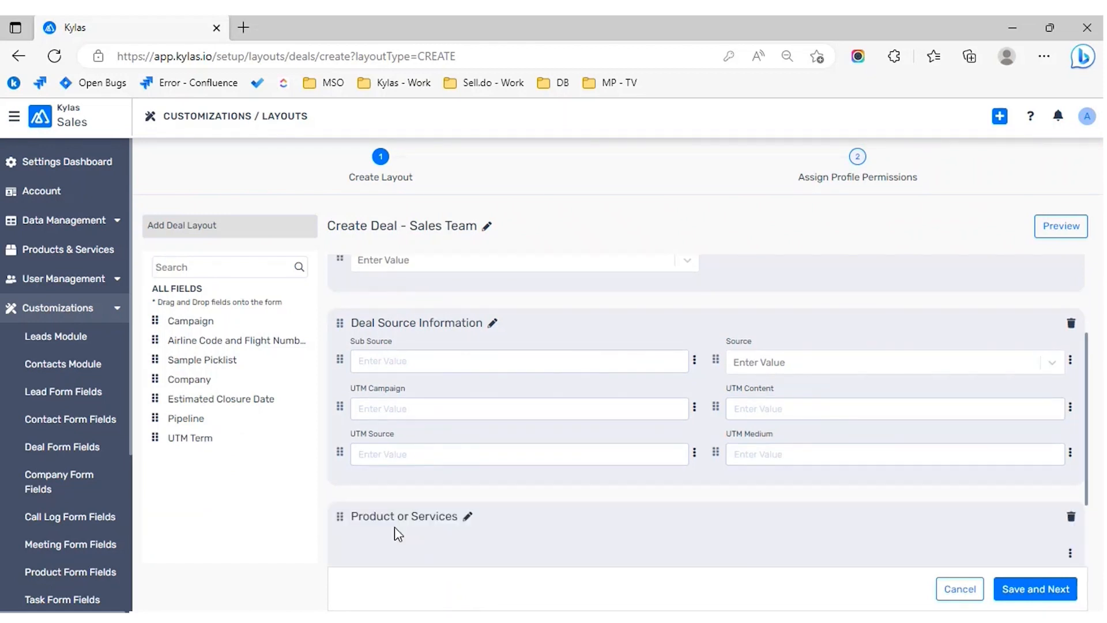
{"action": "scroll", "coordinate": [471, 528], "scroll_direction": "down", "scroll_amount": 2}
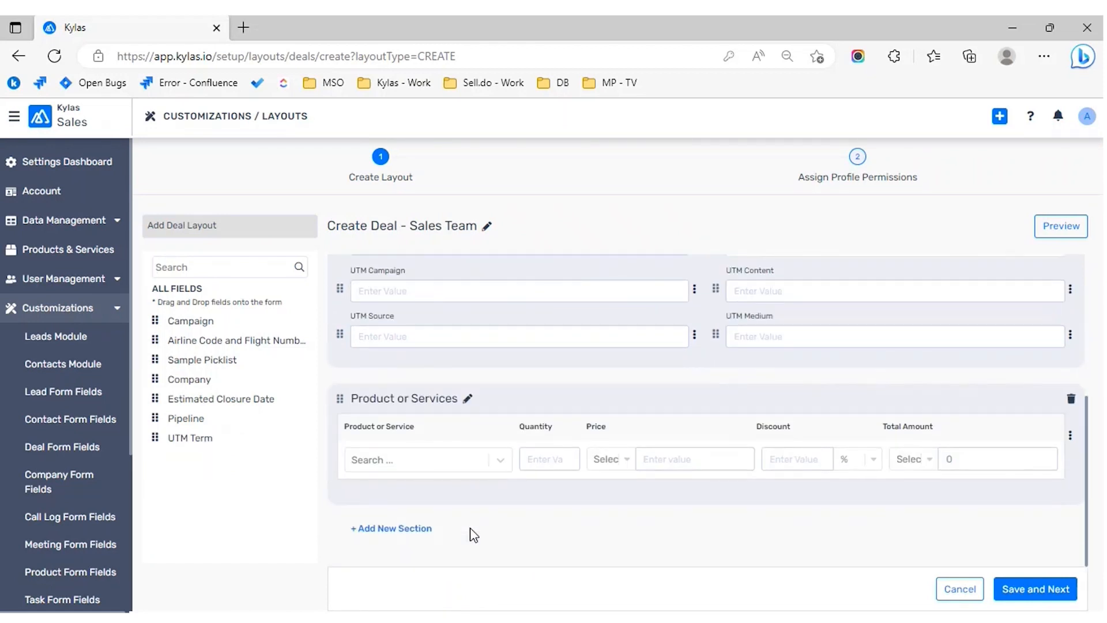
{"action": "left_click_drag", "start_coordinate": [339, 399], "coordinate": [339, 259]}
{"action": "scroll", "coordinate": [444, 369], "scroll_direction": "up", "scroll_amount": 5}
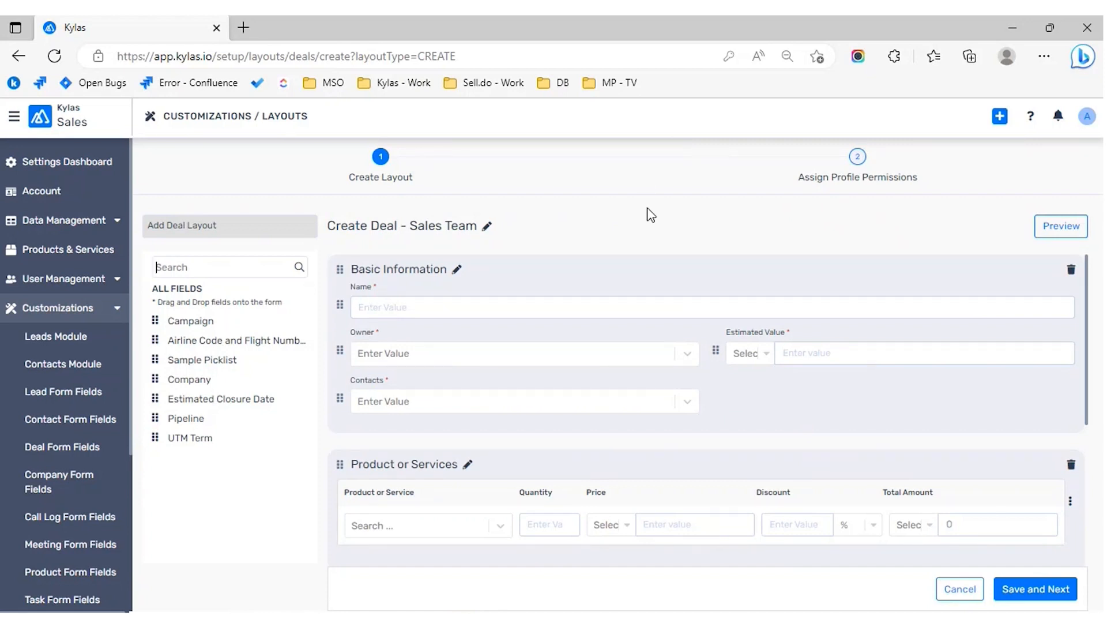
{"action": "scroll", "coordinate": [519, 471], "scroll_direction": "down", "scroll_amount": 2}
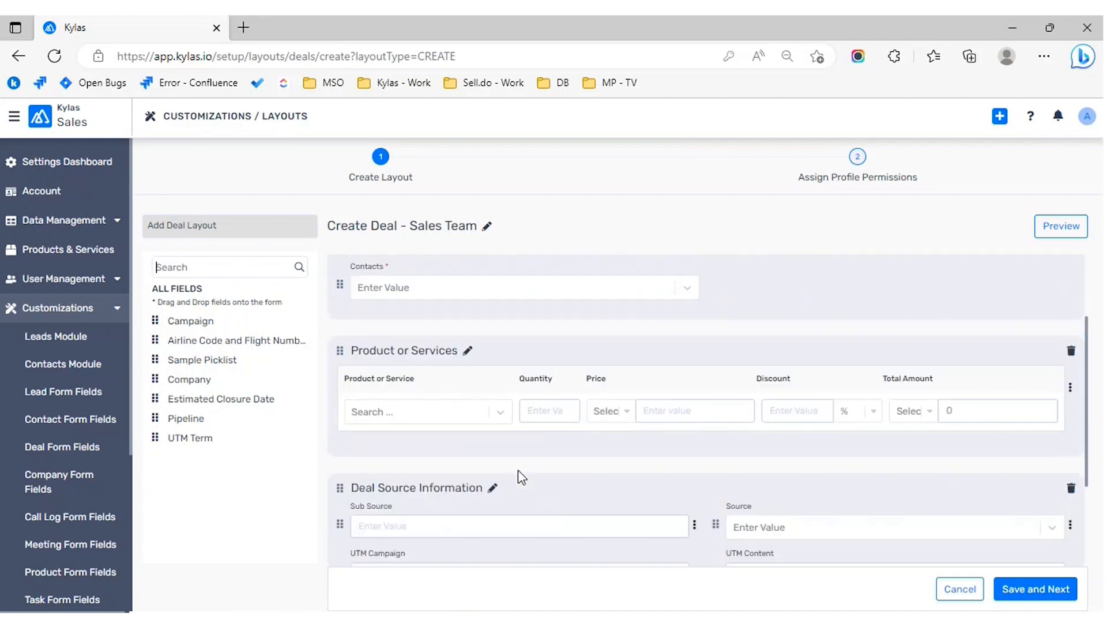
{"action": "scroll", "coordinate": [518, 471], "scroll_direction": "up", "scroll_amount": 2}
{"action": "scroll", "coordinate": [518, 471], "scroll_direction": "down", "scroll_amount": 3}
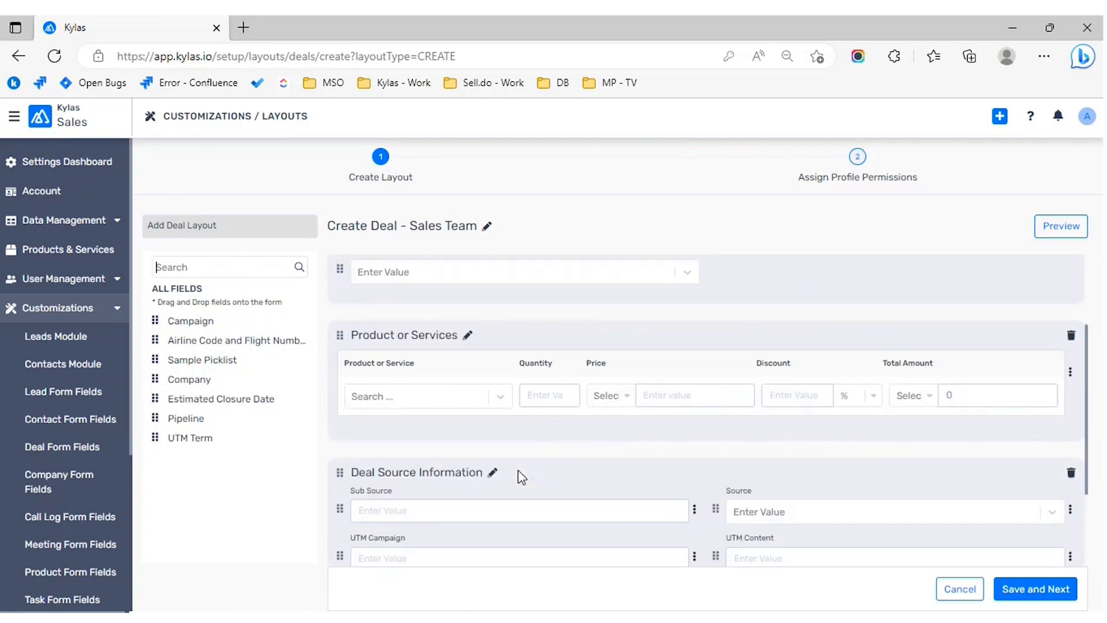
{"action": "scroll", "coordinate": [519, 473], "scroll_direction": "up", "scroll_amount": 3}
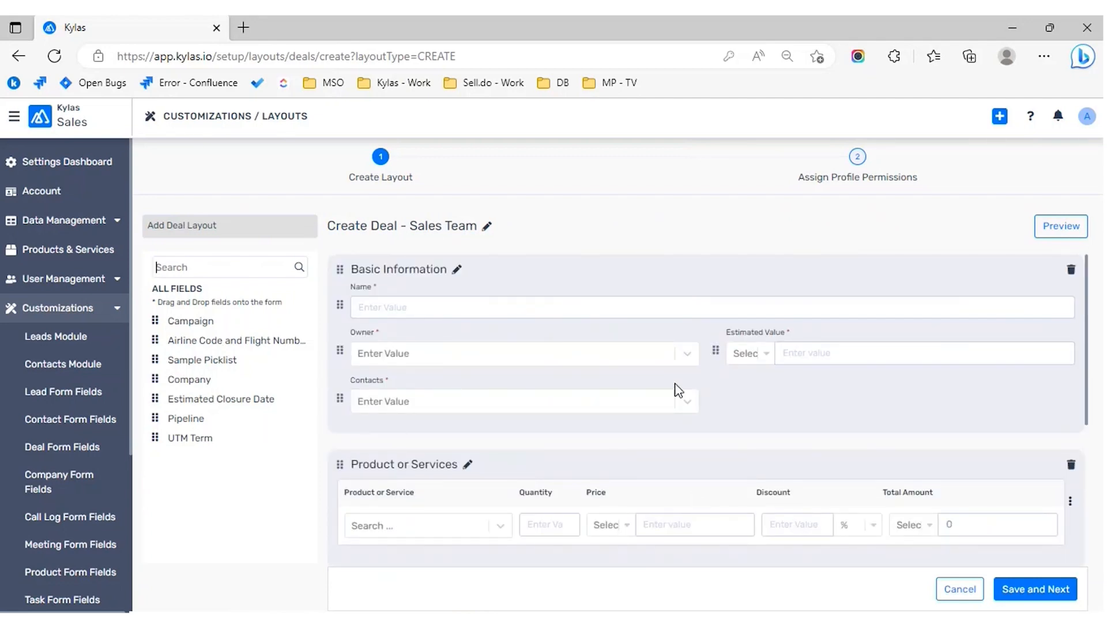
{"action": "left_click", "coordinate": [1034, 592]}
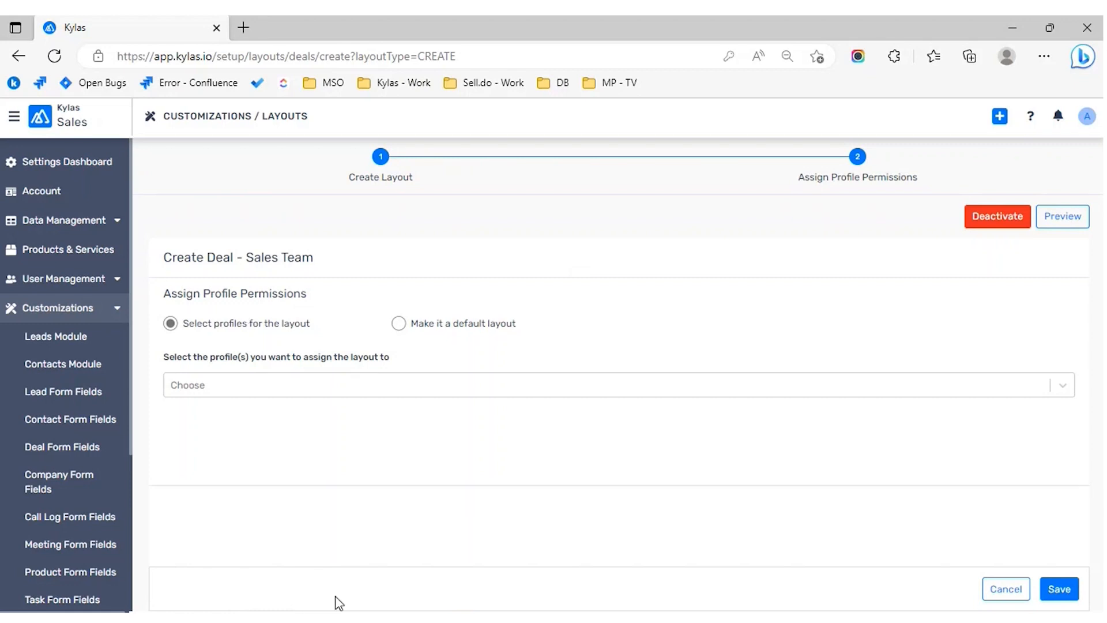
Step: Switch to the sales user's Kylas session in the other browser, view the account profile and close it
{"action": "mouse_move", "coordinate": [340, 621]}
{"action": "left_click", "coordinate": [387, 578]}
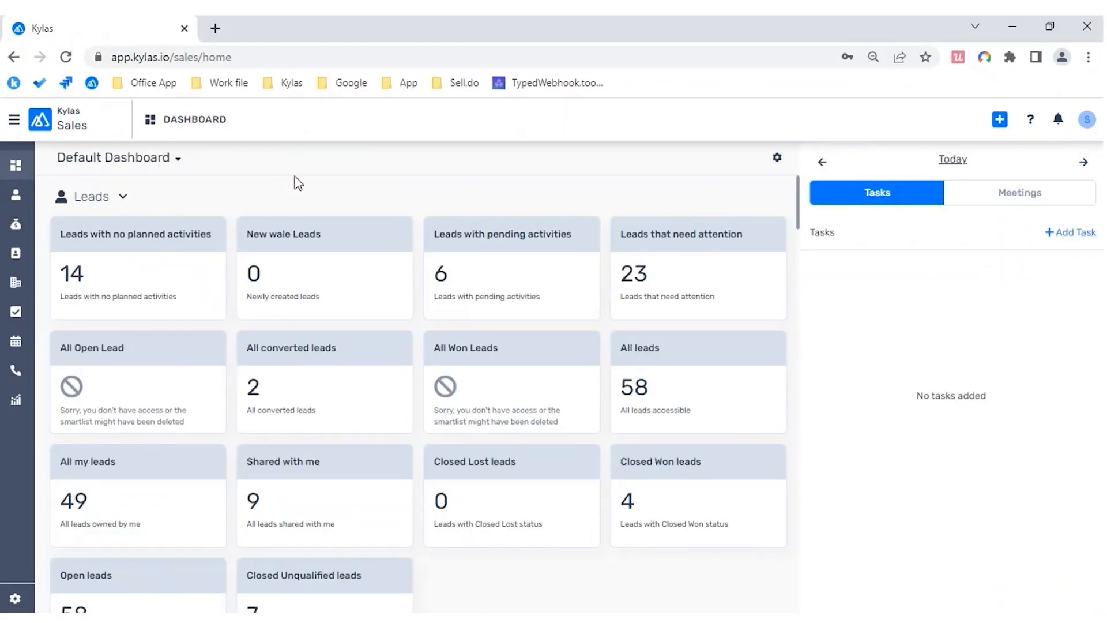
{"action": "left_click", "coordinate": [1085, 119]}
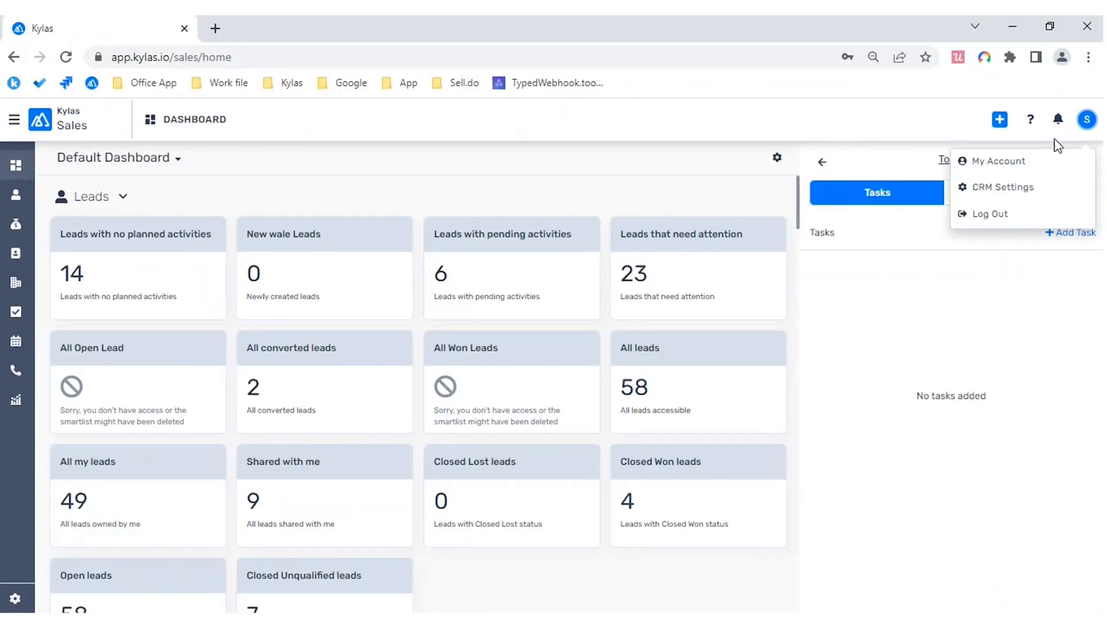
{"action": "left_click", "coordinate": [1014, 162]}
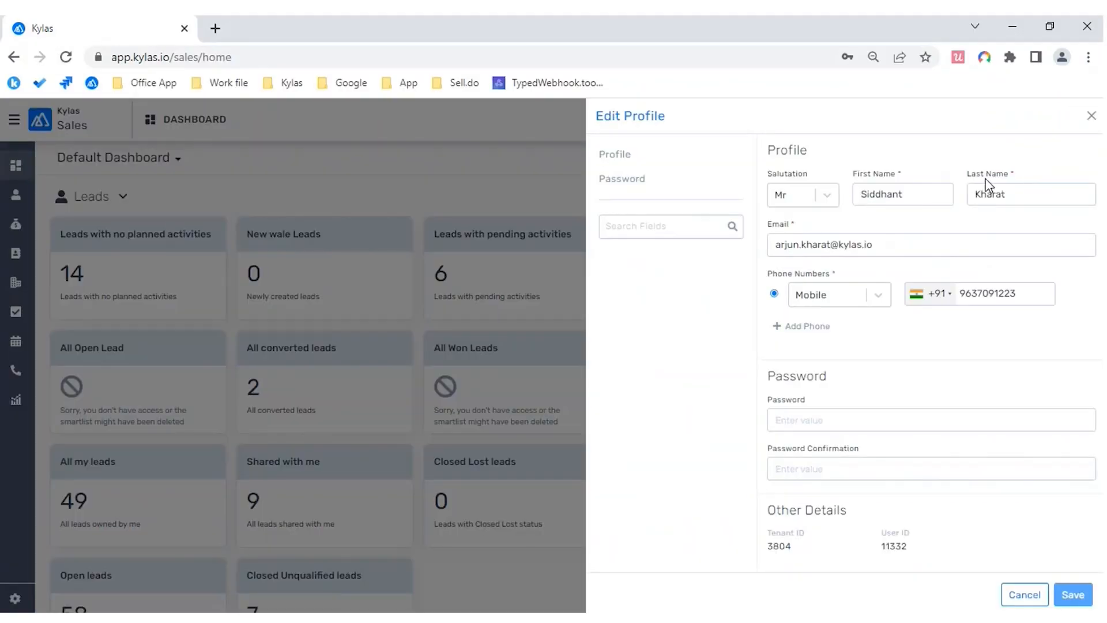
{"action": "left_click", "coordinate": [1091, 117]}
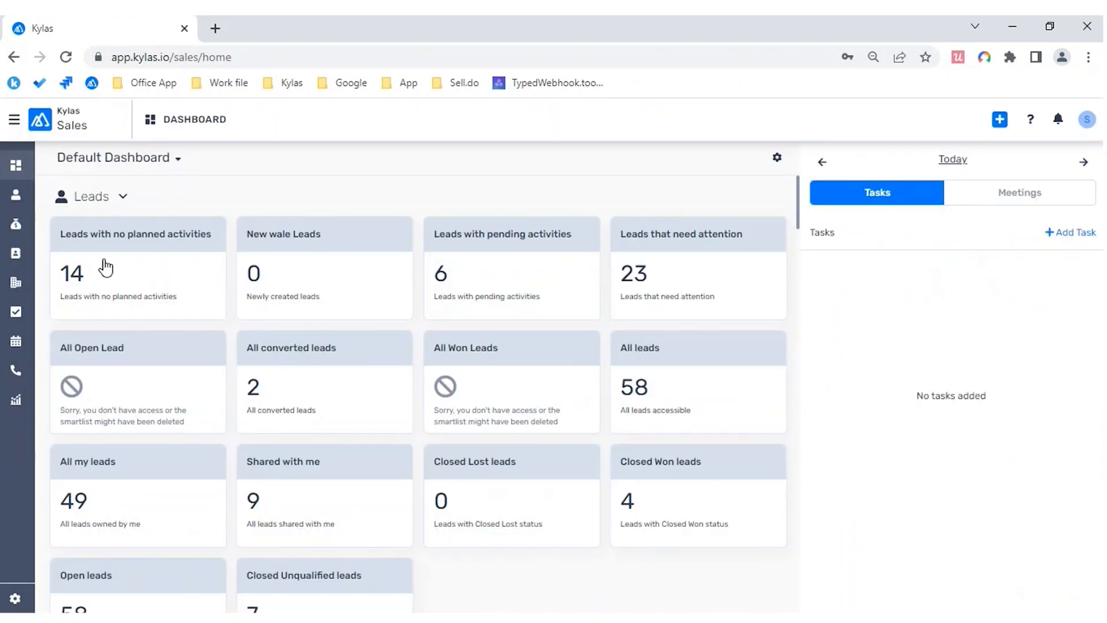
Step: Open the Add Deal form from the sales user's deals list to check its current layout, and close it
{"action": "left_click", "coordinate": [18, 224]}
{"action": "left_click", "coordinate": [1087, 170]}
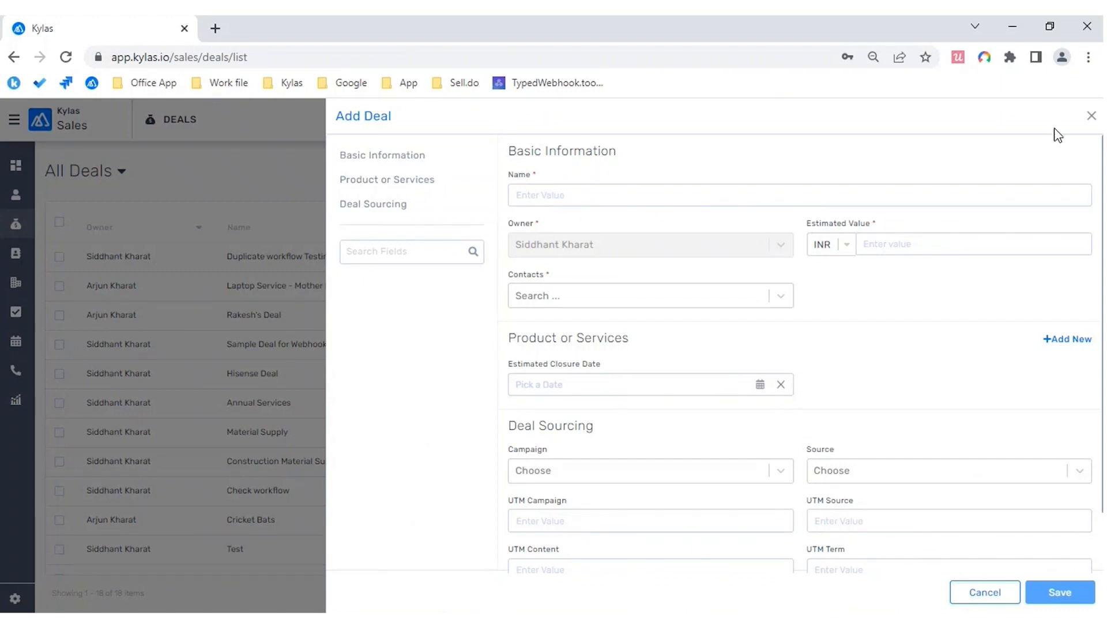
{"action": "left_click", "coordinate": [1090, 118]}
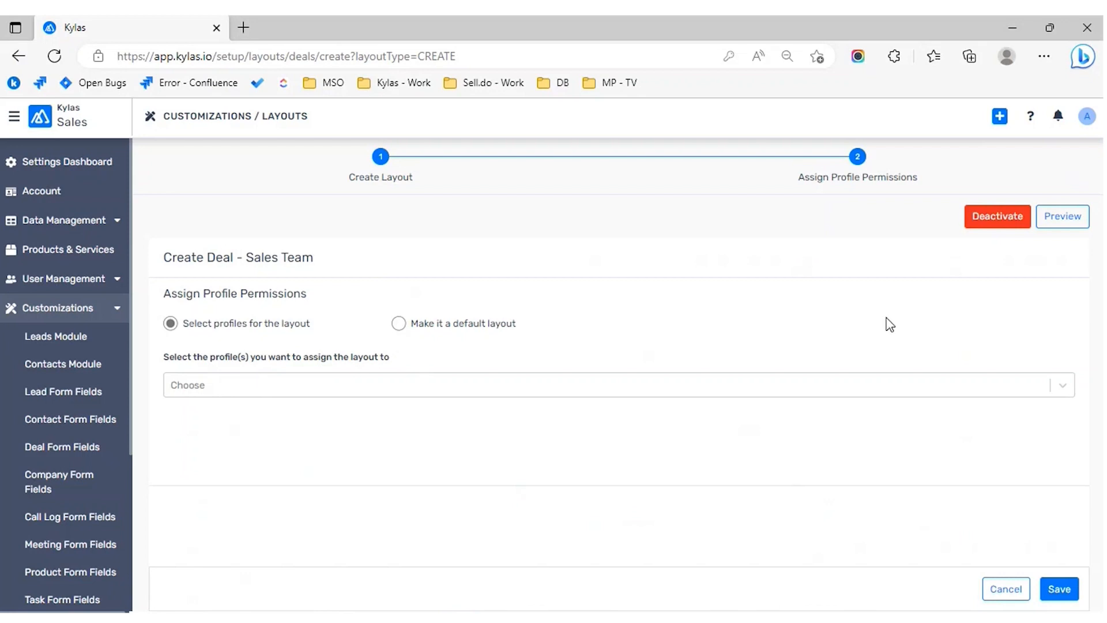
Step: Return to the admin session, preview the Create Deal - Sales Team form through all its sections and close the preview
{"action": "left_click", "coordinate": [1077, 227]}
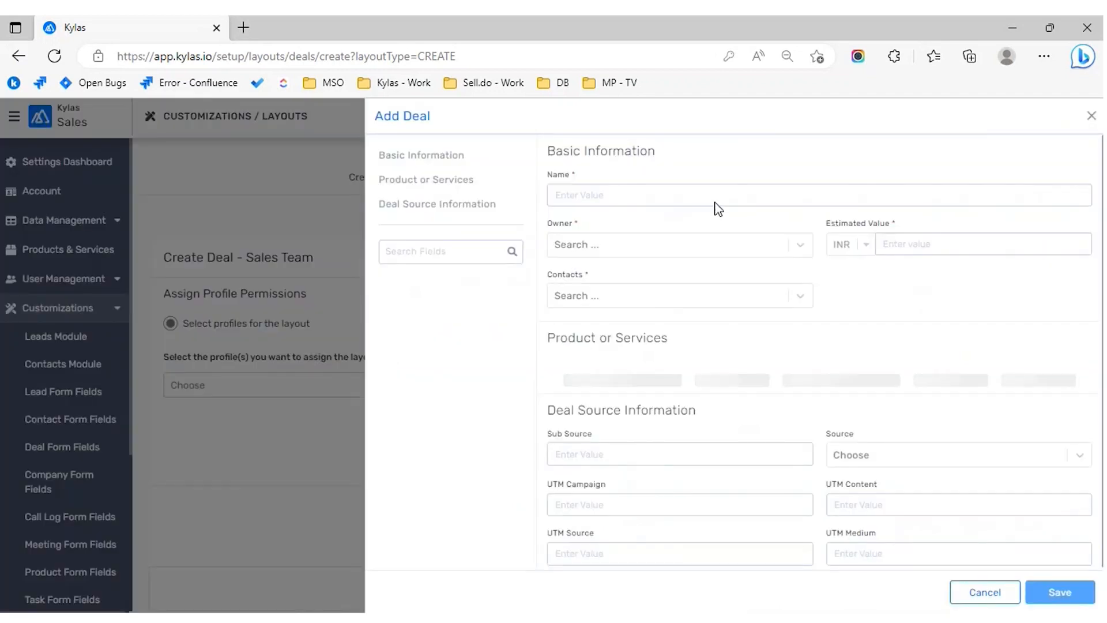
{"action": "scroll", "coordinate": [715, 208], "scroll_direction": "down", "scroll_amount": 1}
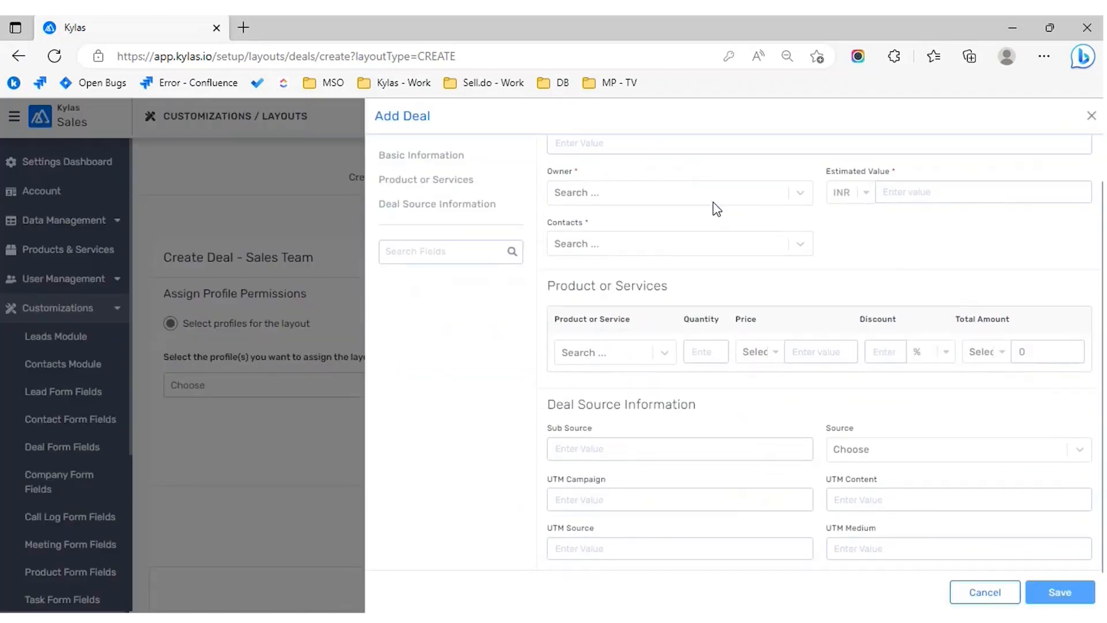
{"action": "scroll", "coordinate": [706, 351], "scroll_direction": "up", "scroll_amount": 1}
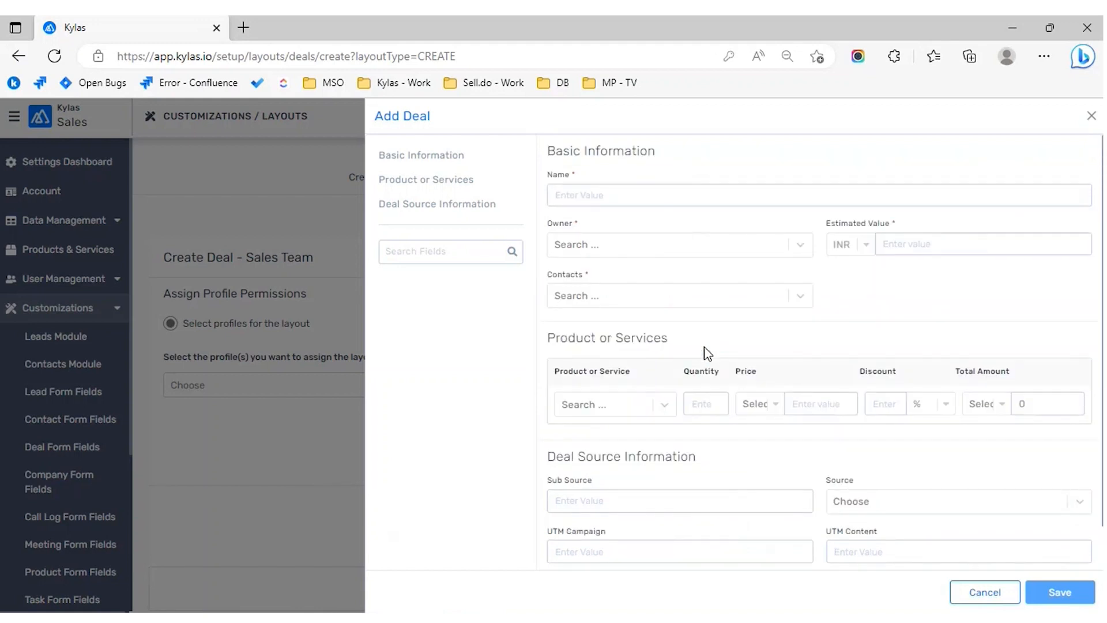
{"action": "left_click", "coordinate": [1090, 118]}
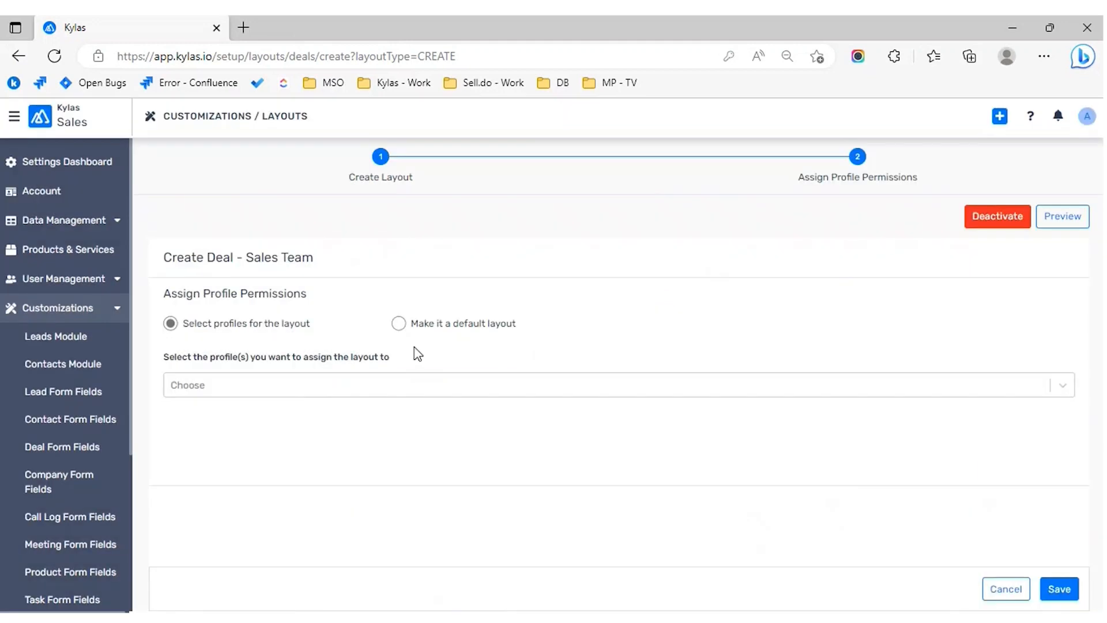
Step: Look at the profiles available for assignment, cancel the assignment and reopen the Create Deal - Sales Team layout for editing
{"action": "left_click", "coordinate": [237, 388]}
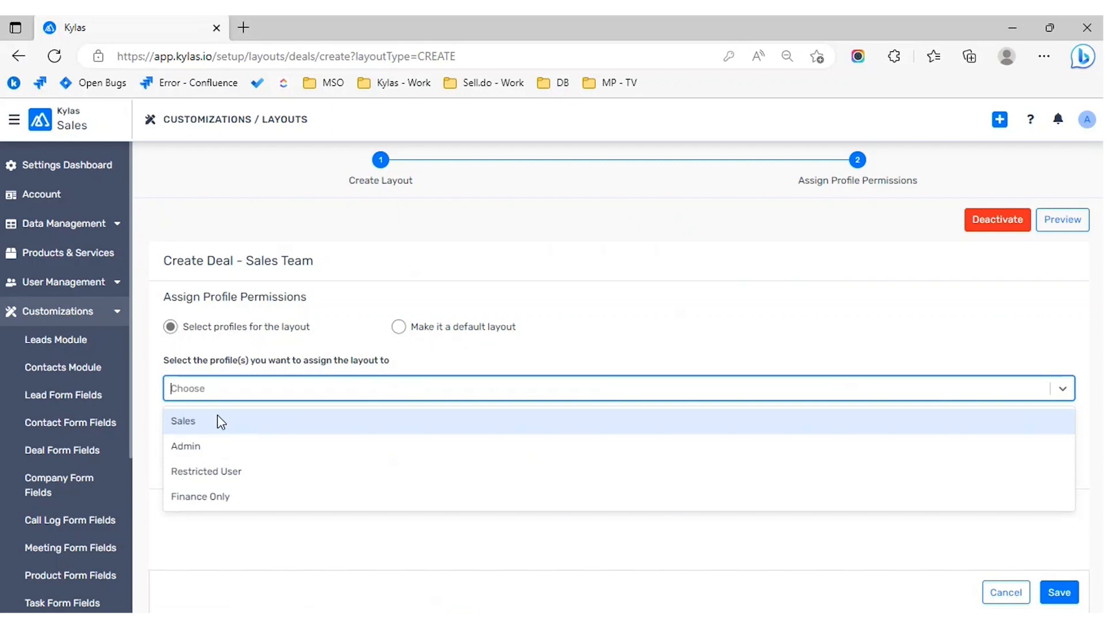
{"action": "left_click", "coordinate": [1003, 599]}
{"action": "left_click", "coordinate": [692, 277]}
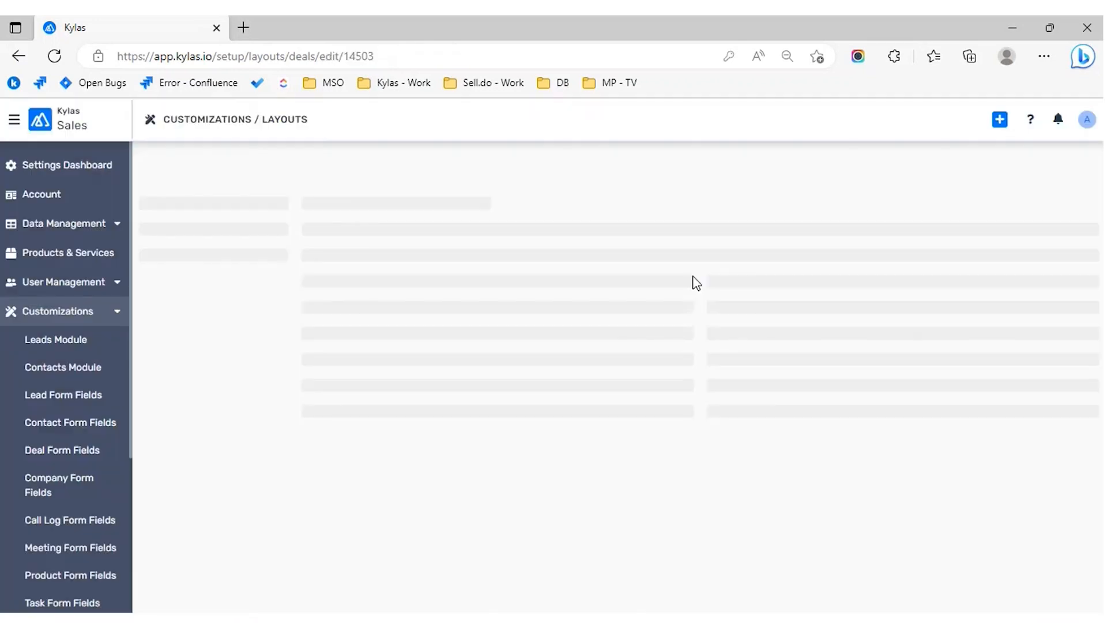
Step: Delete the Deal Source Information section from the layout and save to continue to the profile assignment
{"action": "scroll", "coordinate": [505, 312], "scroll_direction": "down", "scroll_amount": 5}
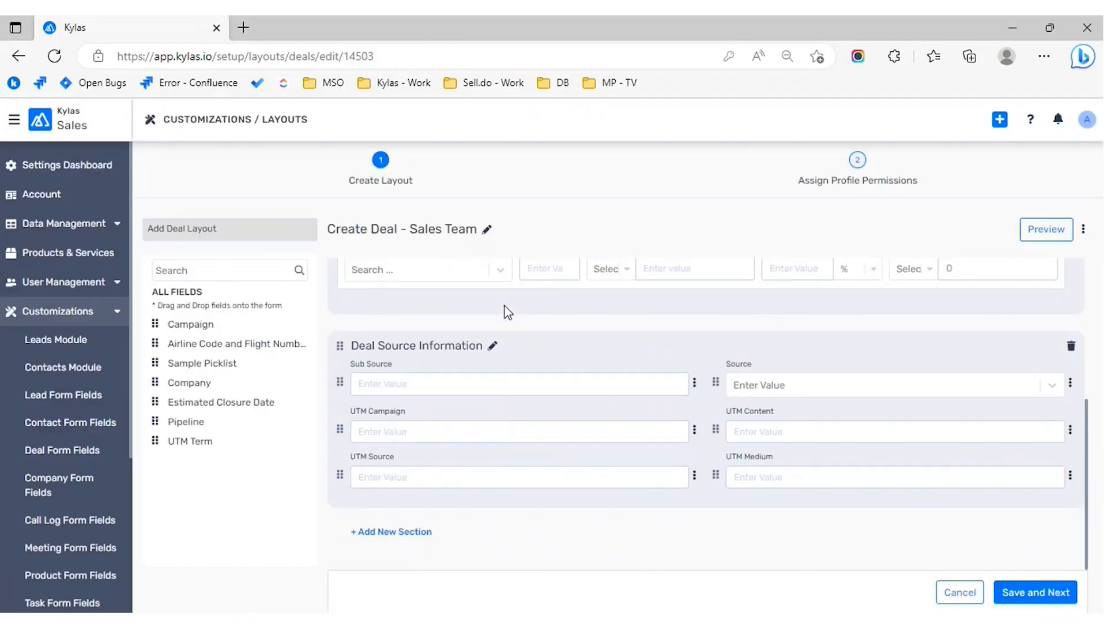
{"action": "scroll", "coordinate": [508, 312], "scroll_direction": "up", "scroll_amount": 1}
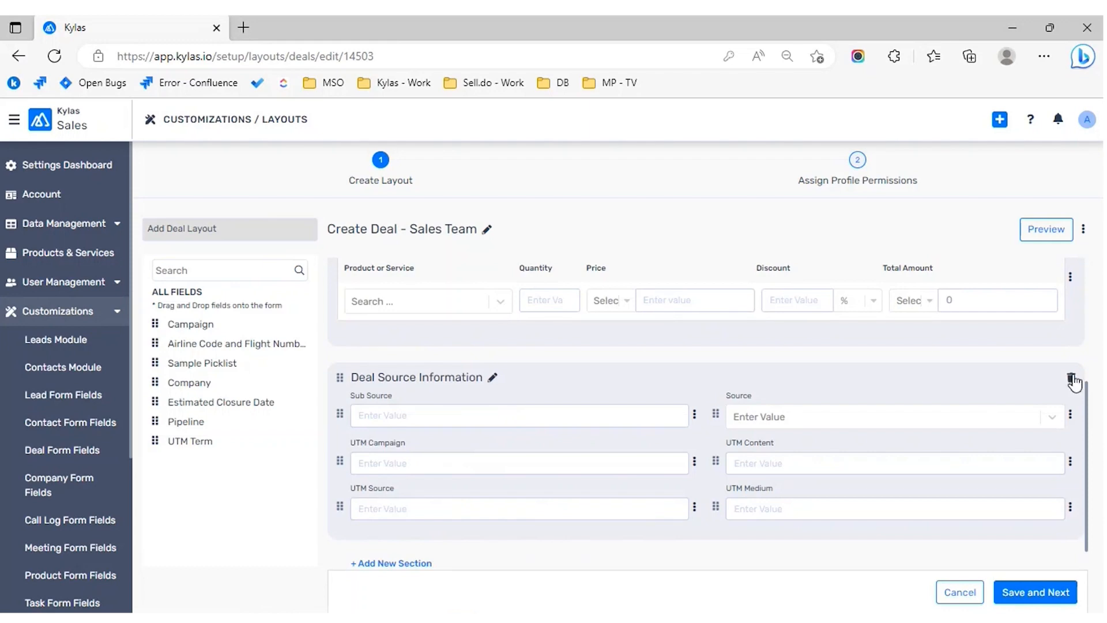
{"action": "left_click", "coordinate": [1073, 381]}
{"action": "left_click", "coordinate": [680, 252]}
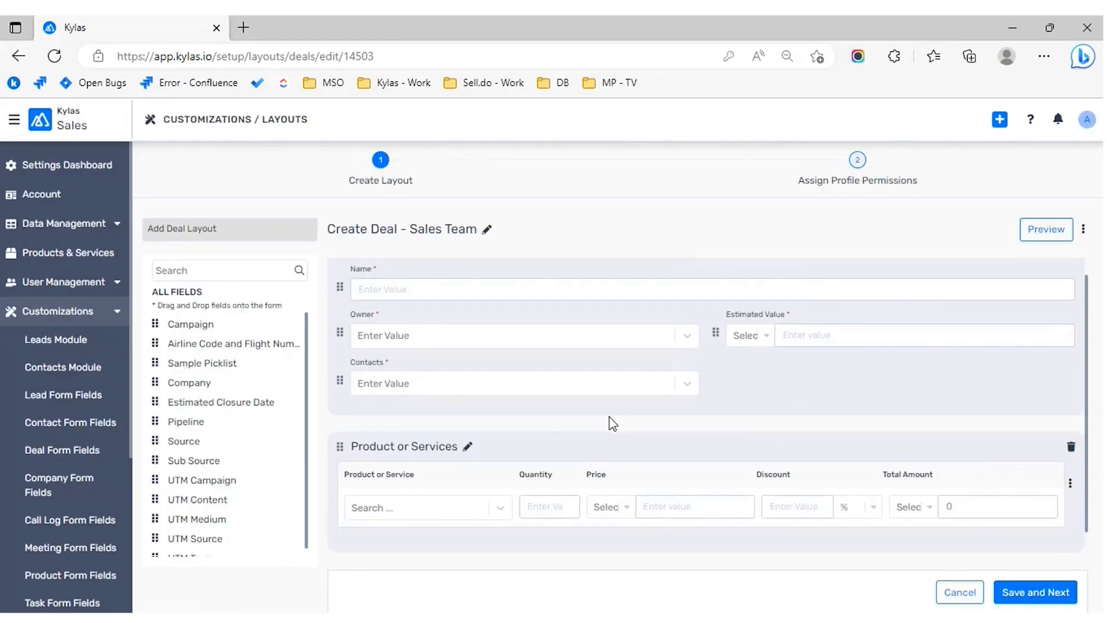
{"action": "scroll", "coordinate": [538, 372], "scroll_direction": "down", "scroll_amount": 1}
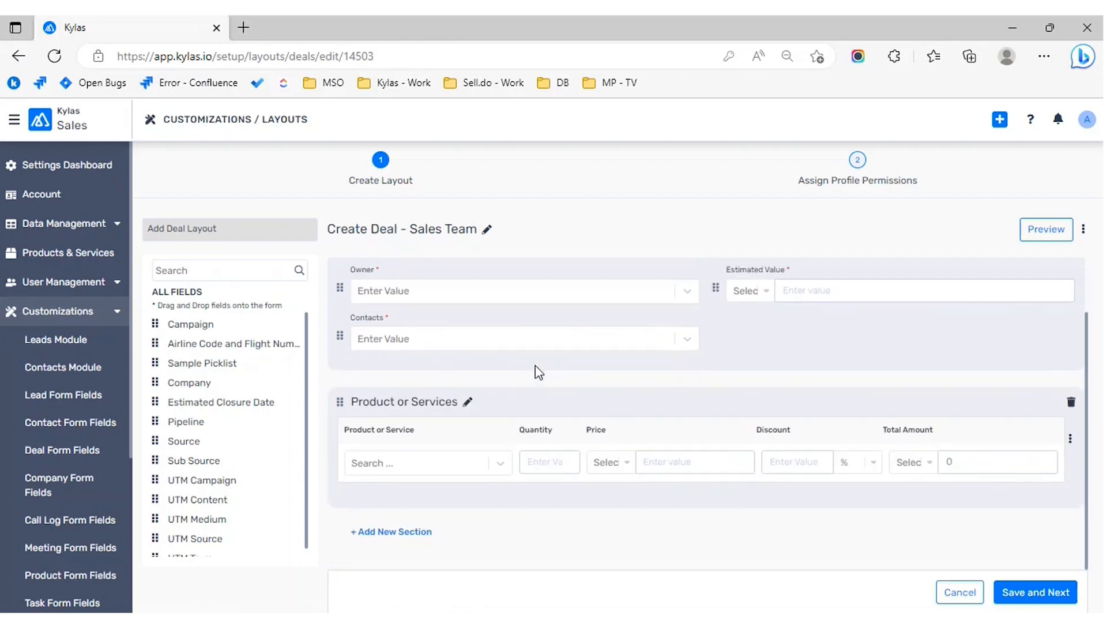
{"action": "scroll", "coordinate": [538, 372], "scroll_direction": "up", "scroll_amount": 1}
{"action": "scroll", "coordinate": [538, 372], "scroll_direction": "down", "scroll_amount": 1}
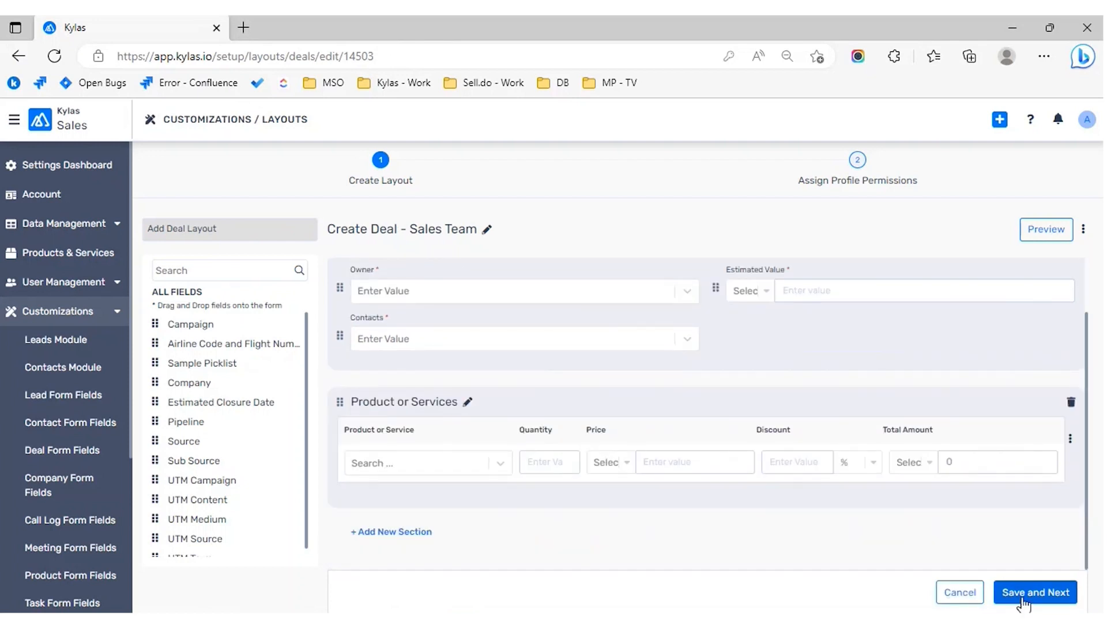
{"action": "left_click", "coordinate": [1024, 602]}
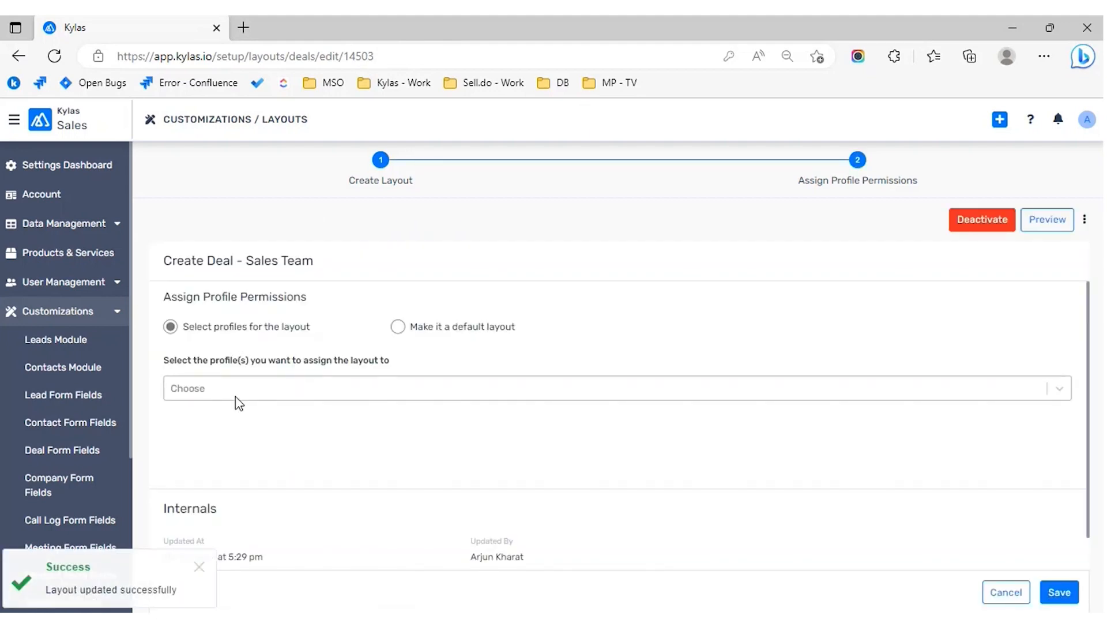
Step: Assign the layout to the Sales profile, accept its removal from the Create Deal layout and save
{"action": "left_click", "coordinate": [237, 395]}
{"action": "left_click", "coordinate": [213, 424]}
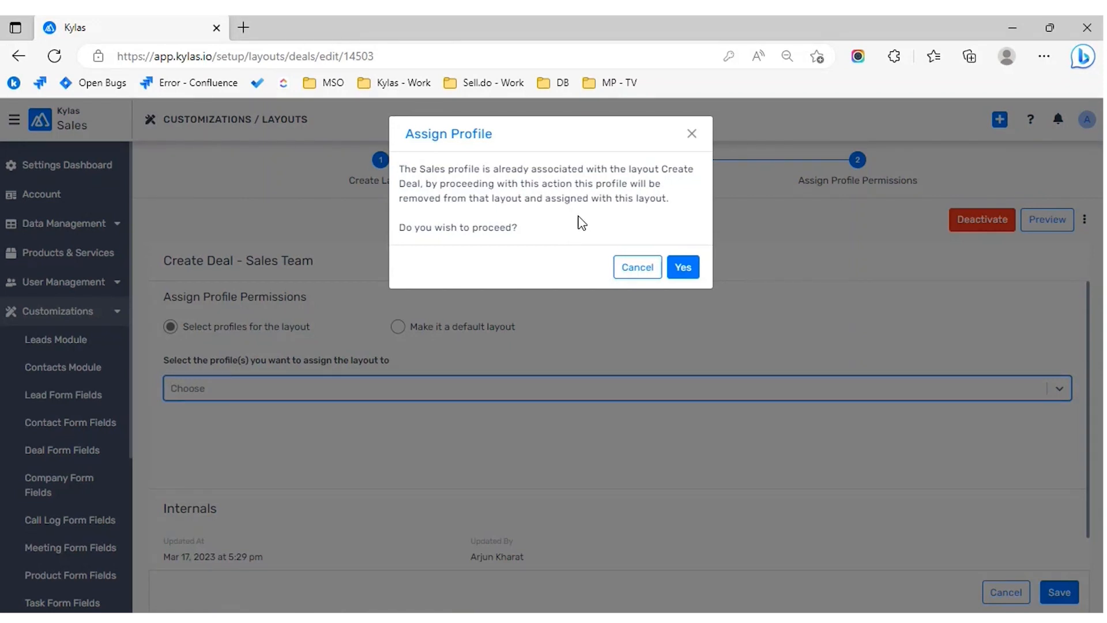
{"action": "left_click", "coordinate": [681, 267]}
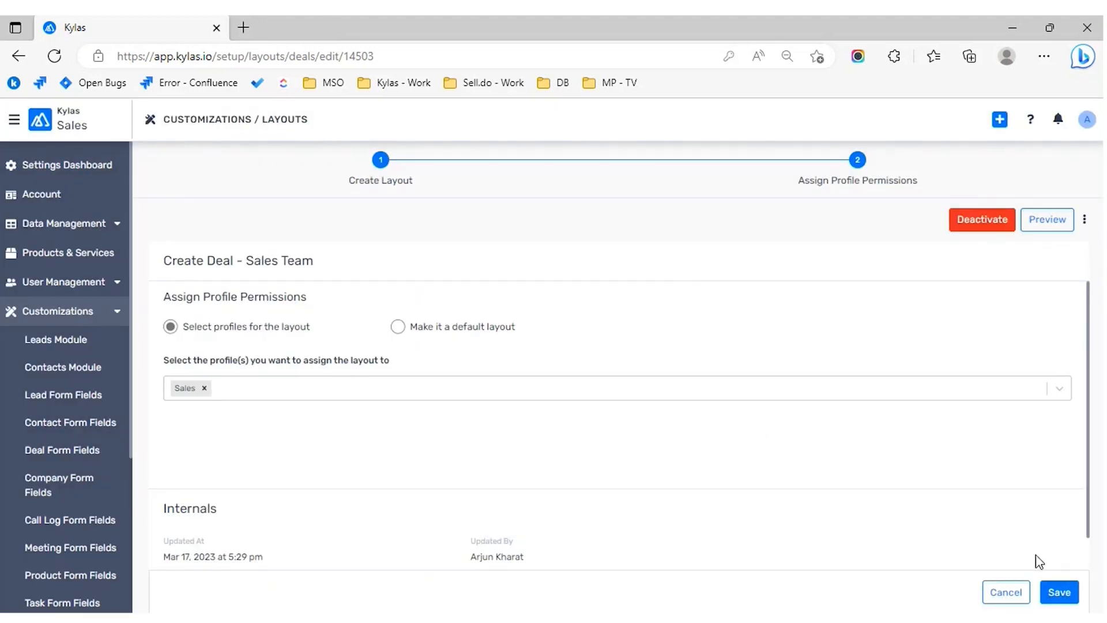
{"action": "left_click", "coordinate": [1057, 591]}
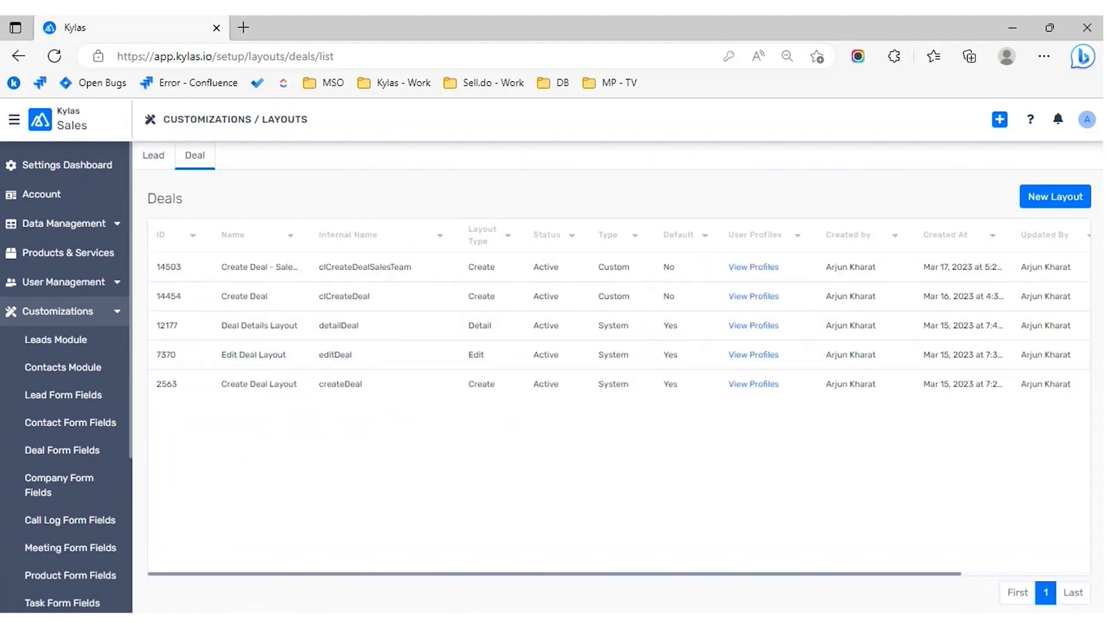
Step: Switch to the sales user's session in Chrome, reload the deals page and open a new Add Deal form
{"action": "mouse_move", "coordinate": [352, 576]}
{"action": "left_click", "coordinate": [408, 587]}
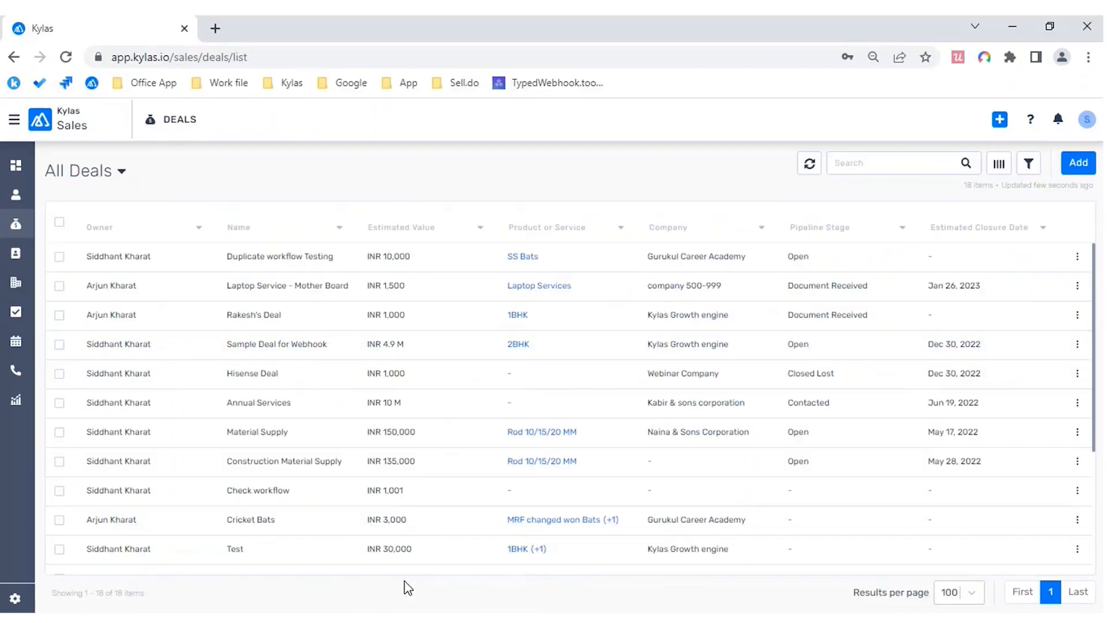
{"action": "left_click", "coordinate": [339, 49]}
{"action": "key", "text": "Return"}
{"action": "left_click", "coordinate": [1001, 123]}
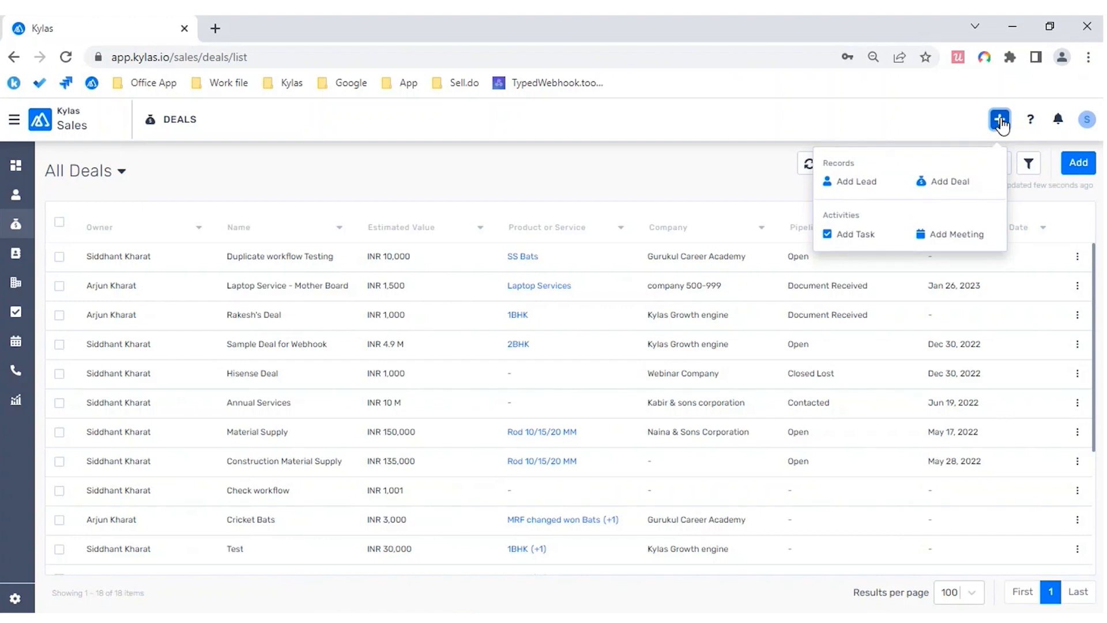
{"action": "left_click", "coordinate": [950, 183]}
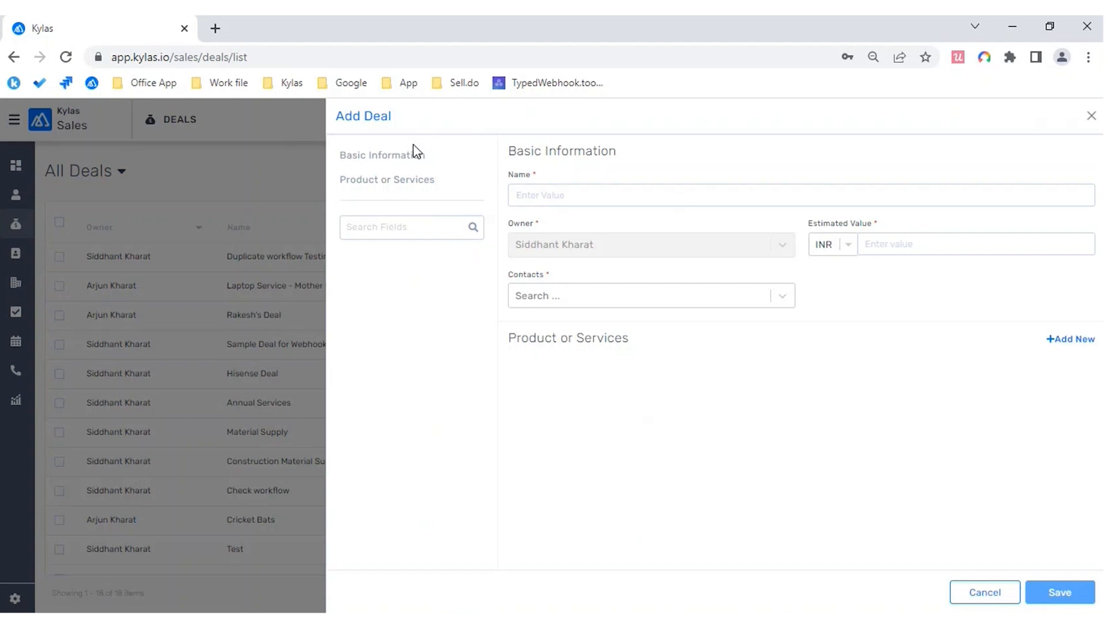
{"action": "key", "text": "alt+Tab"}
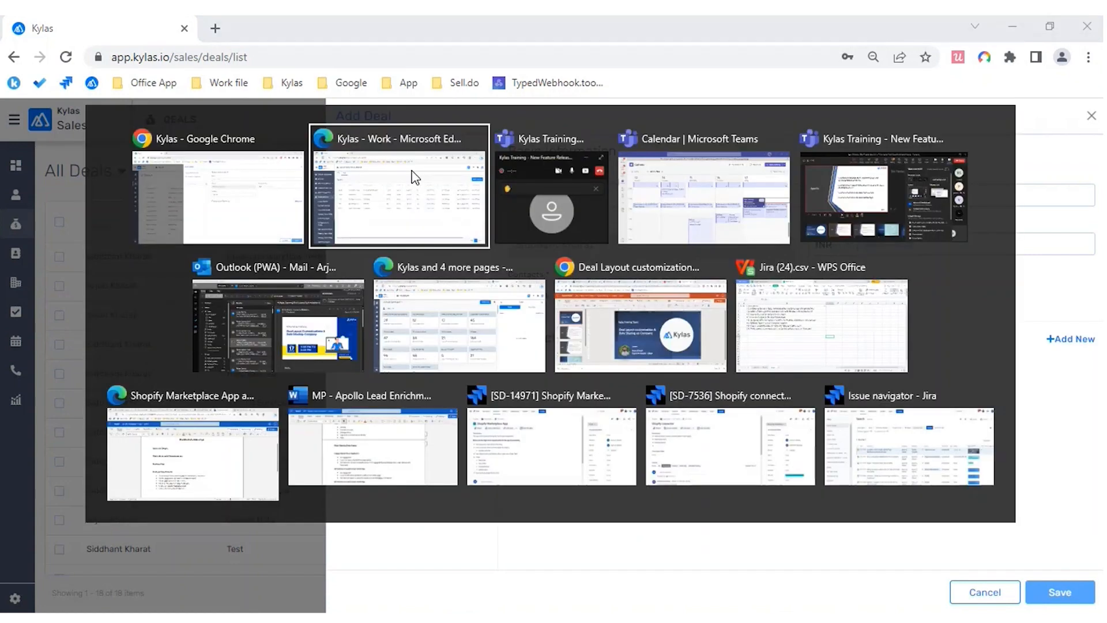
{"action": "key", "text": "alt+shift+Tab"}
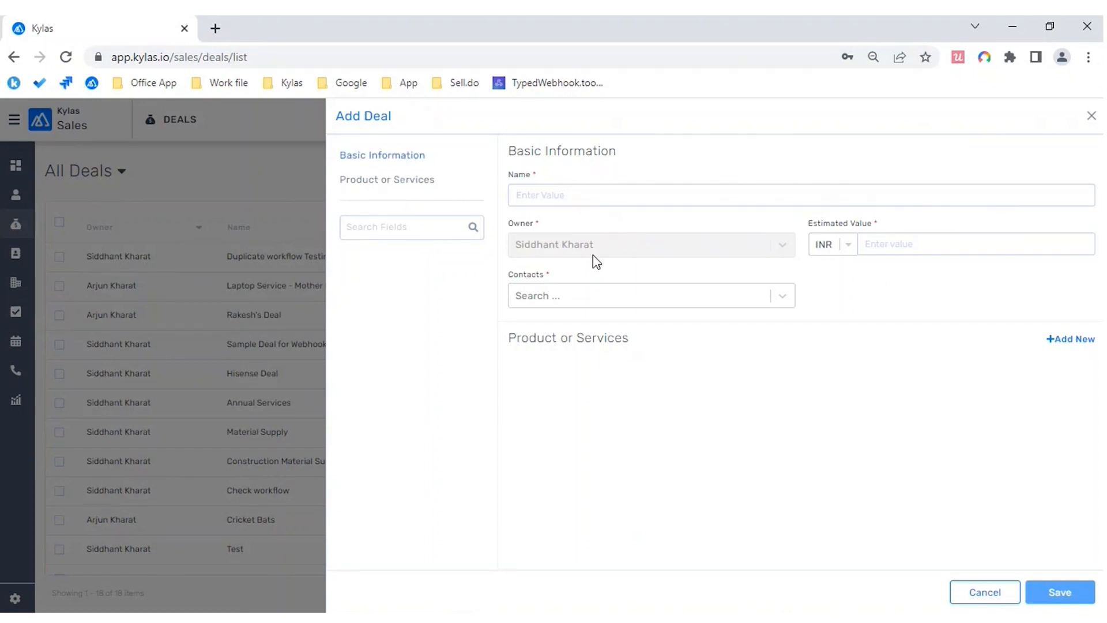
Step: Name the new deal Product Training
{"action": "left_click", "coordinate": [597, 196]}
{"action": "type", "text": "Prod"}
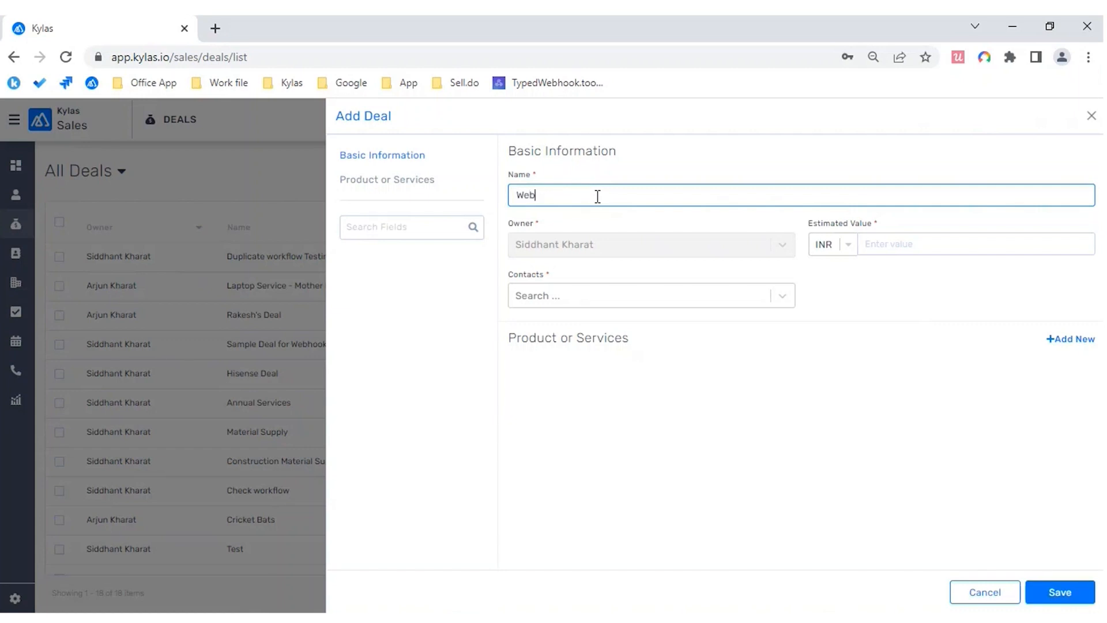
{"action": "key", "text": "BackSpace"}
{"action": "key", "text": "BackSpace"}
{"action": "key", "text": "BackSpace"}
{"action": "key", "text": "BackSpace"}
{"action": "type", "text": "Product Training"}
Step: Set the deal's estimated value to INR 1000 and associate the first suggested contact
{"action": "left_click", "coordinate": [884, 249]}
{"action": "type", "text": "100"}
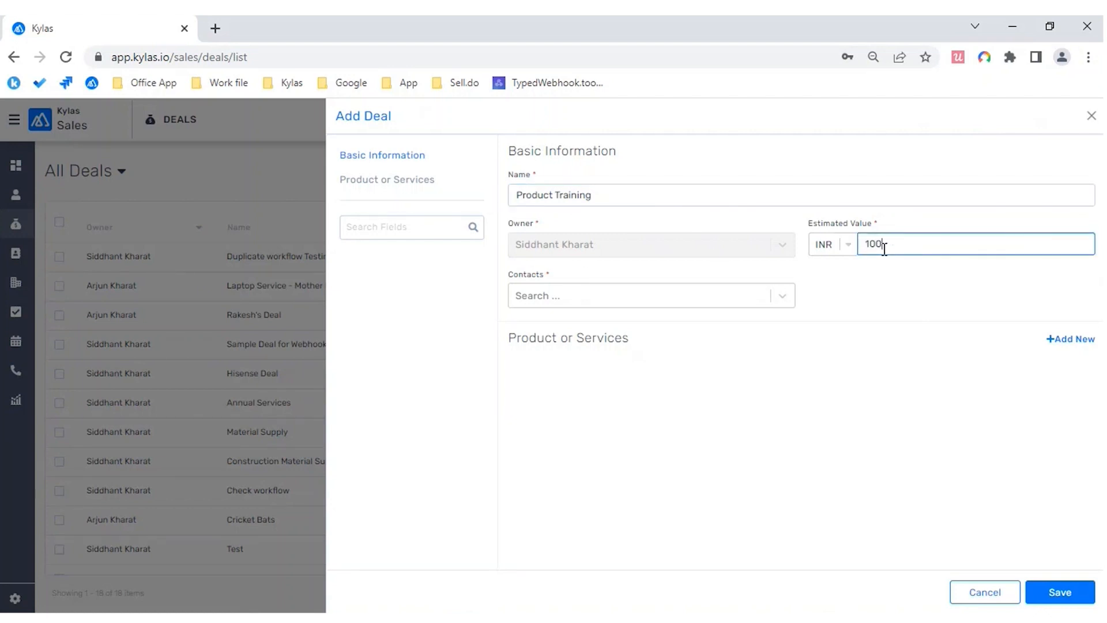
{"action": "type", "text": "0"}
{"action": "left_click", "coordinate": [600, 299]}
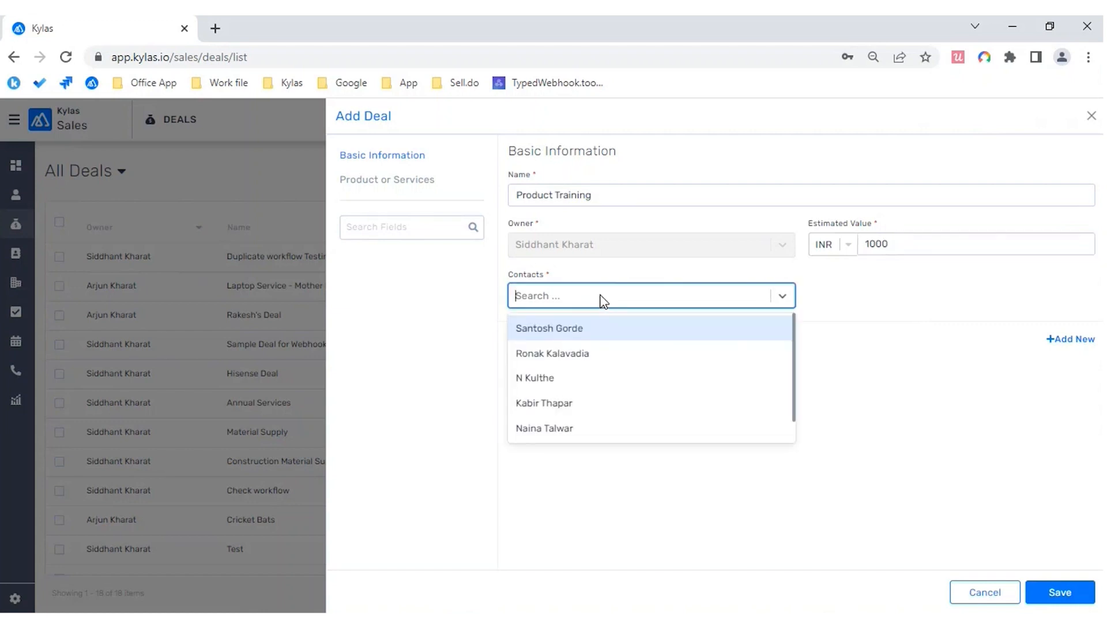
{"action": "left_click", "coordinate": [578, 329]}
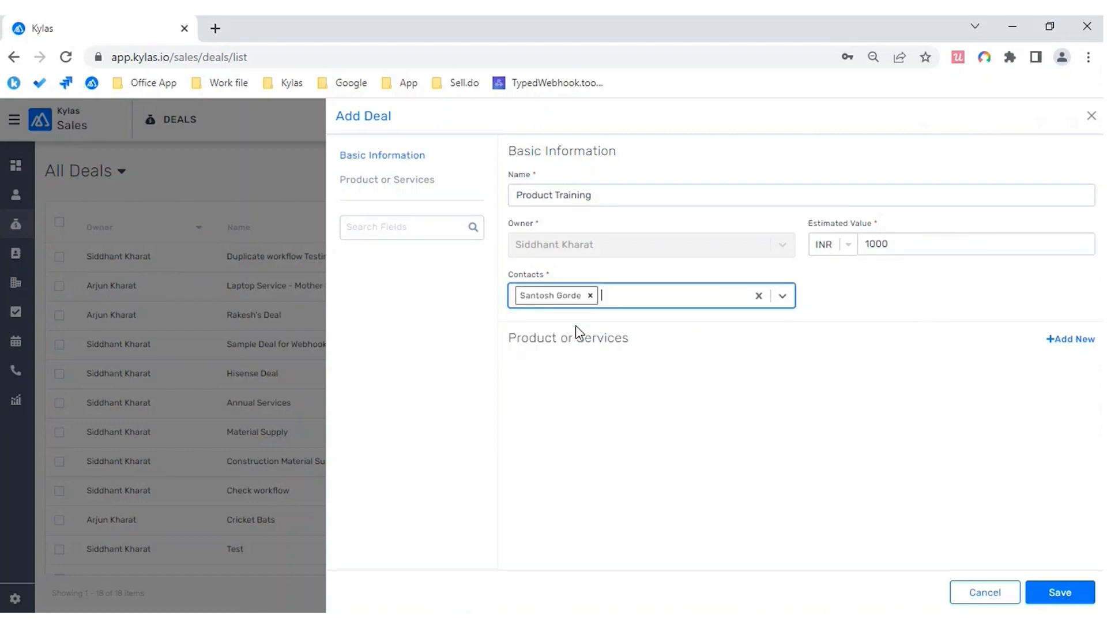
Step: Add the product SS Bats to the deal and save the deal
{"action": "left_click", "coordinate": [1068, 340]}
{"action": "left_click", "coordinate": [636, 404]}
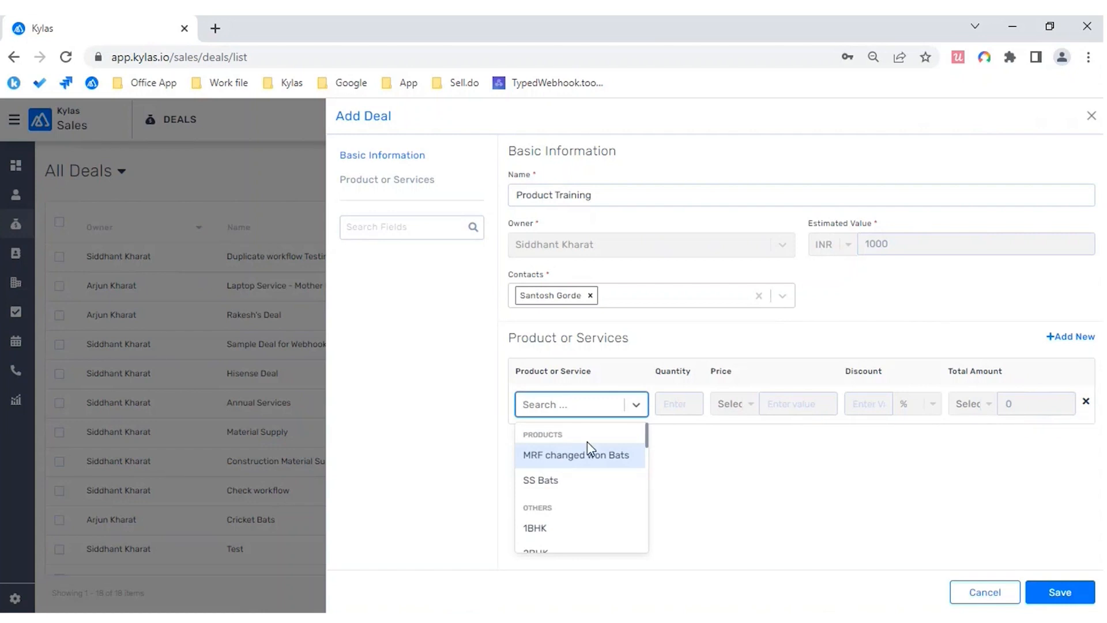
{"action": "left_click", "coordinate": [559, 482]}
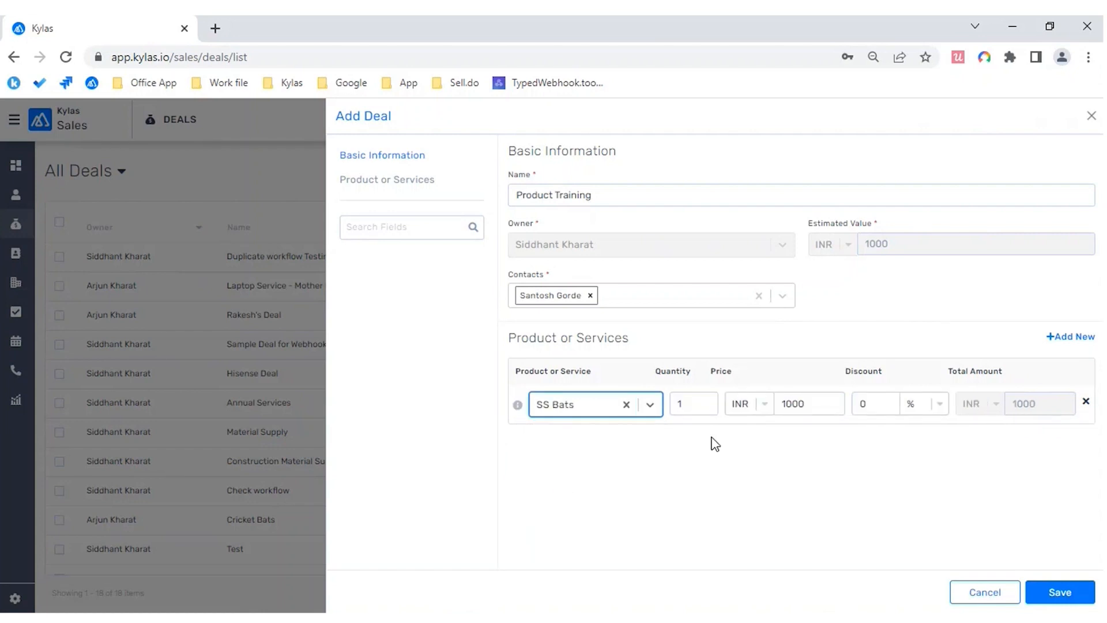
{"action": "left_click", "coordinate": [1057, 590]}
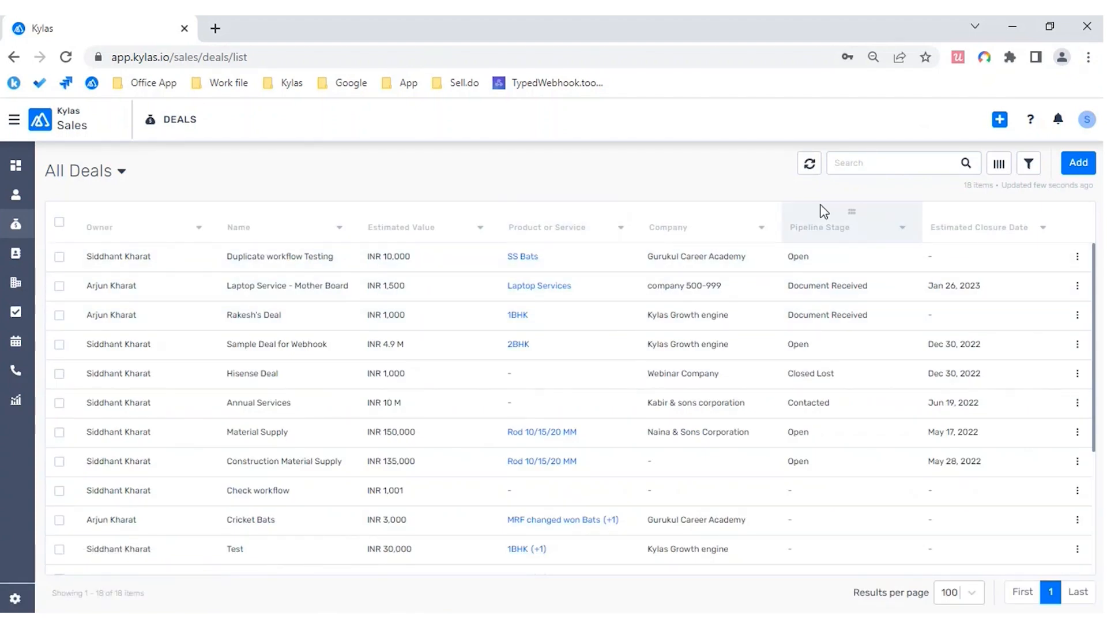
Step: Search the deals for "training" and open the Product Training deal's details
{"action": "left_click", "coordinate": [871, 162]}
{"action": "type", "text": "t"}
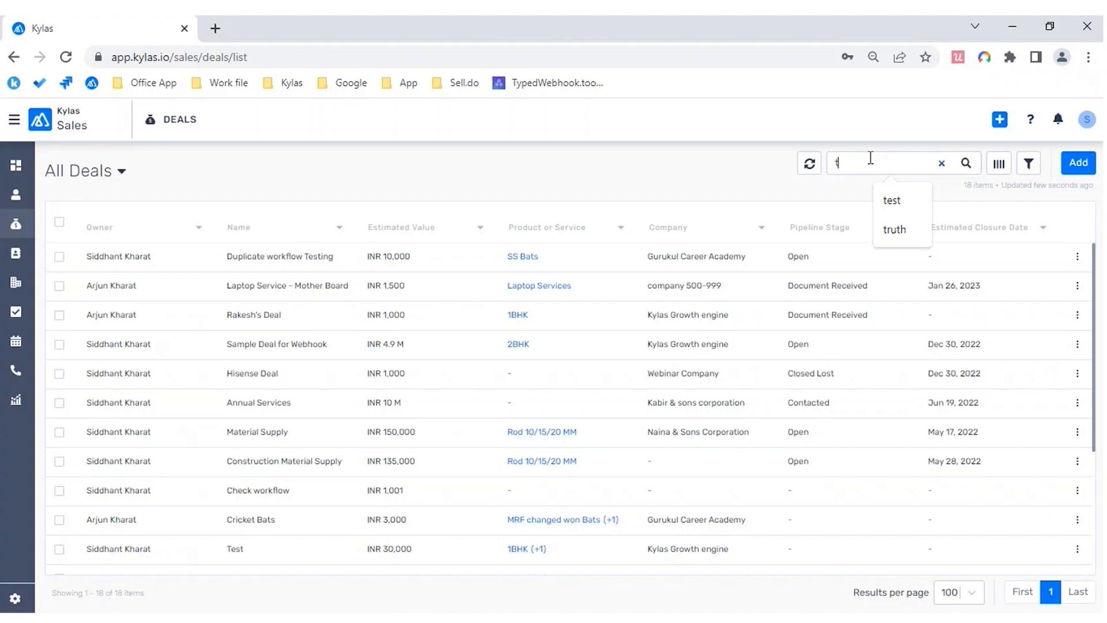
{"action": "type", "text": "raining"}
{"action": "key", "text": "Return"}
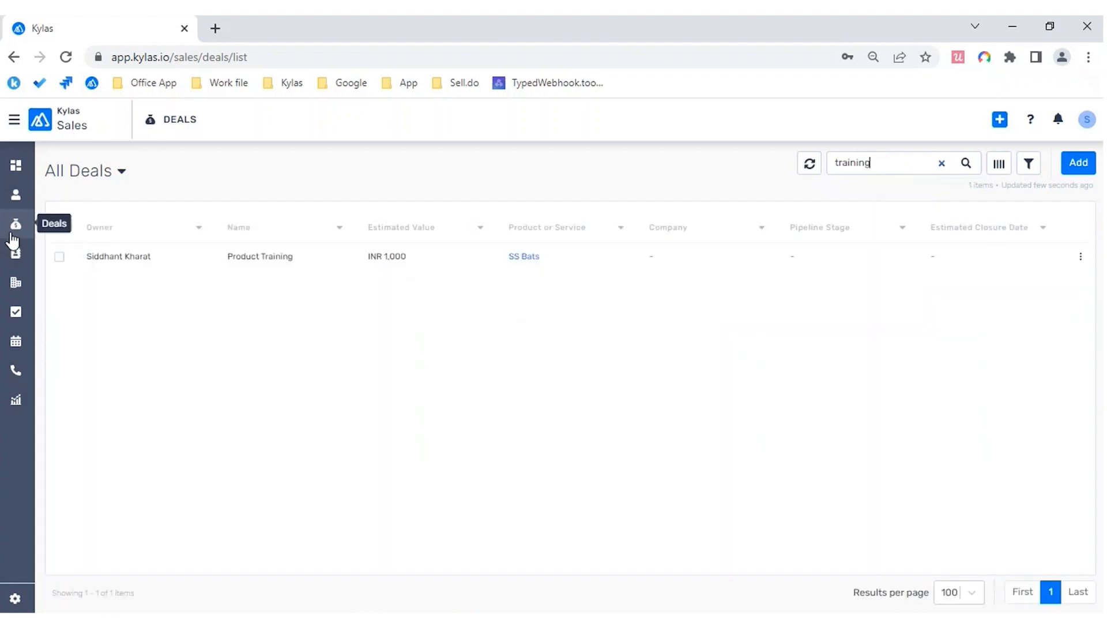
{"action": "left_click", "coordinate": [153, 262]}
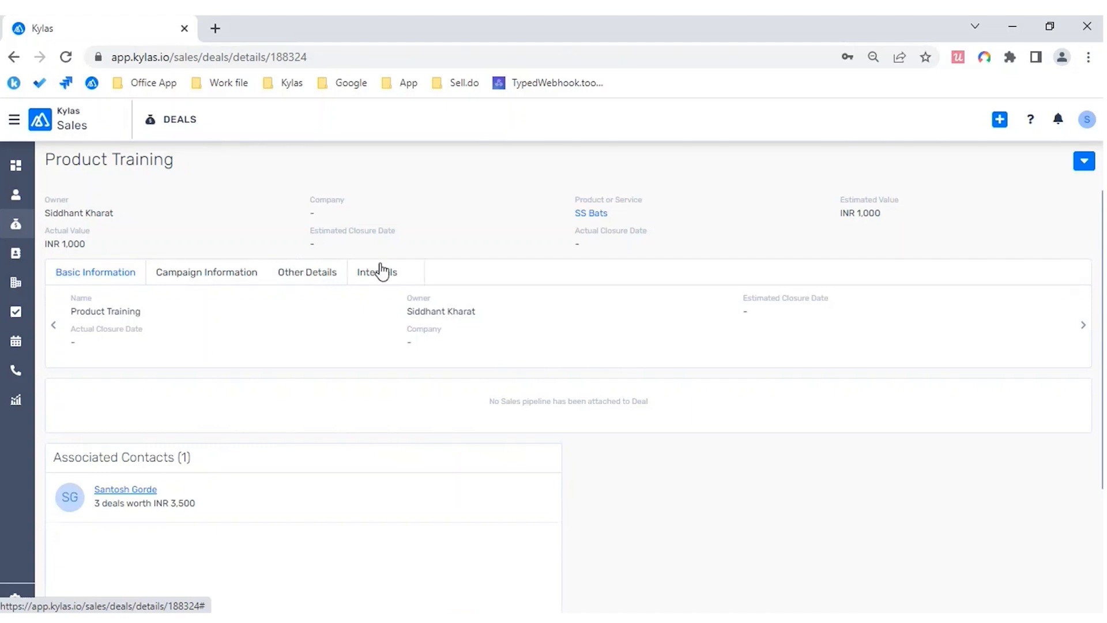
Step: Look through the deal's Campaign Information, Other Details and Internals sections, ending back on Basic Information
{"action": "left_click", "coordinate": [193, 277]}
{"action": "left_click", "coordinate": [289, 278]}
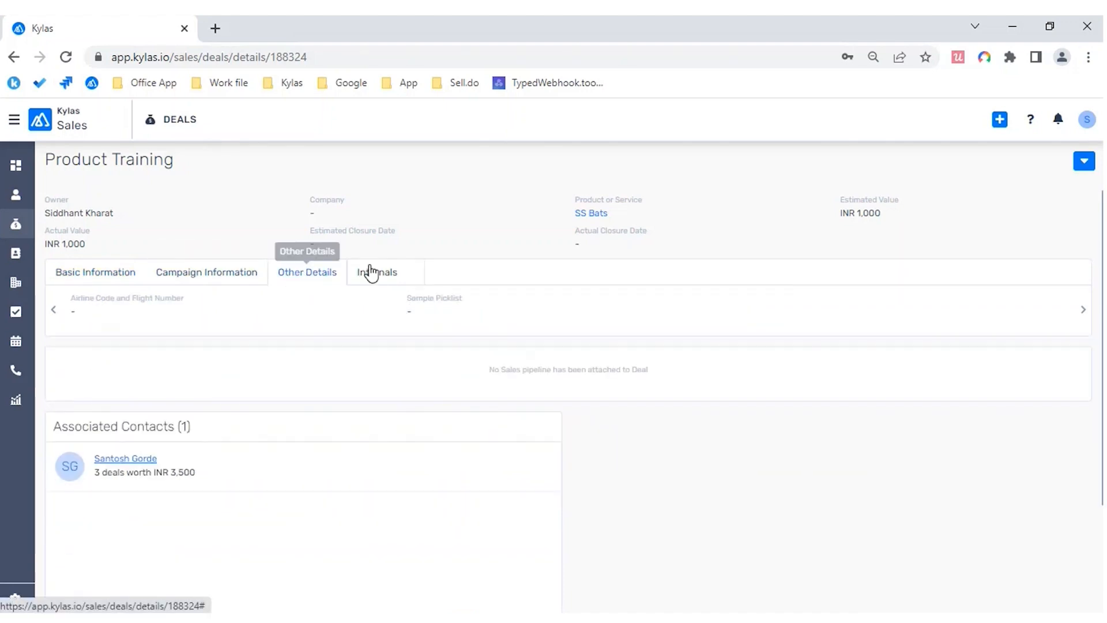
{"action": "left_click", "coordinate": [372, 272]}
{"action": "left_click", "coordinate": [312, 277]}
{"action": "left_click", "coordinate": [220, 278]}
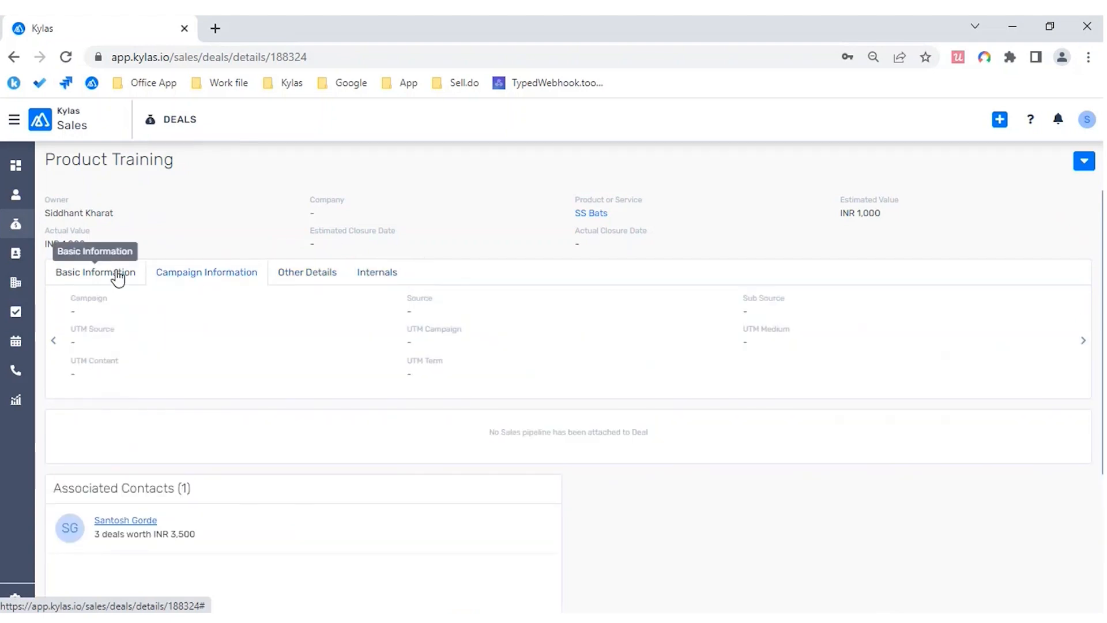
{"action": "left_click", "coordinate": [115, 275]}
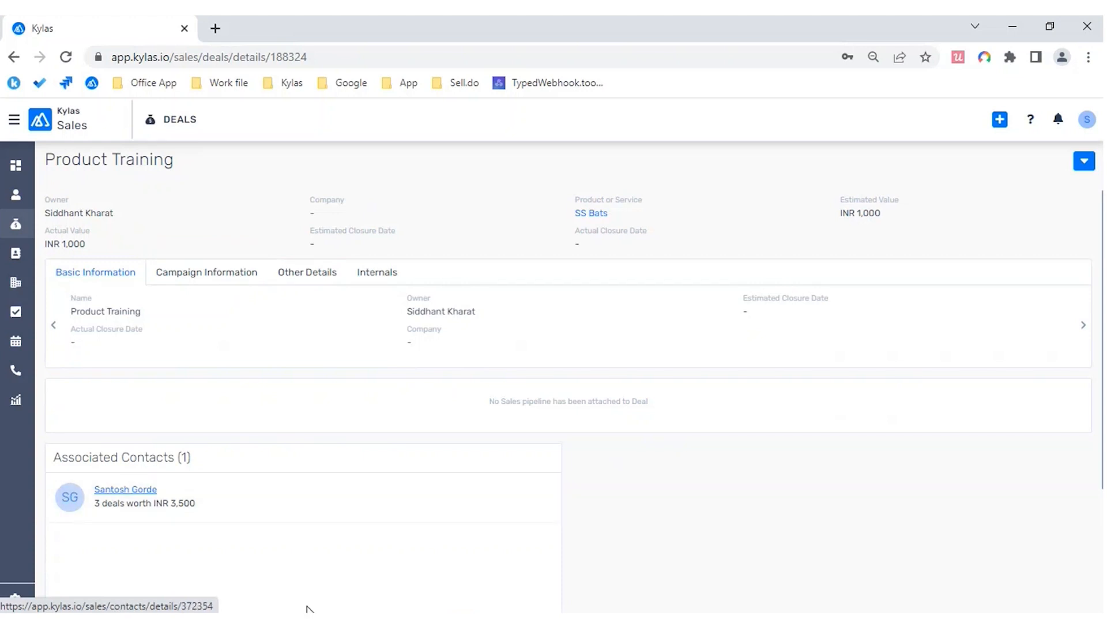
Step: Switch back to the admin session in Edge showing the deal layouts list
{"action": "mouse_move", "coordinate": [311, 618]}
{"action": "left_click", "coordinate": [428, 577]}
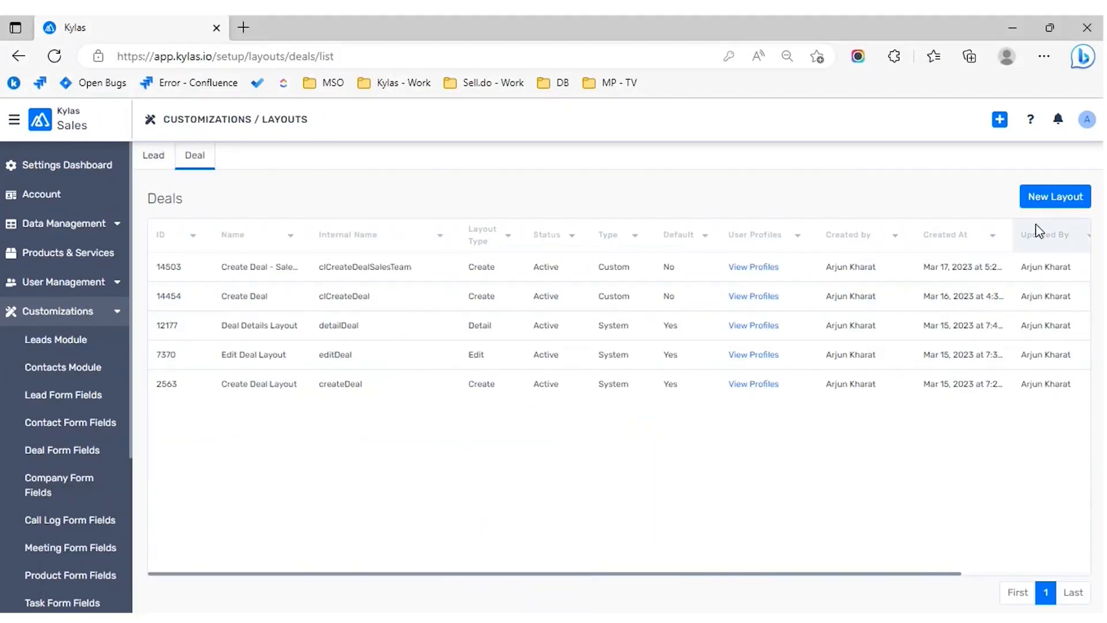
{"action": "left_click", "coordinate": [1057, 198]}
{"action": "left_click", "coordinate": [707, 427]}
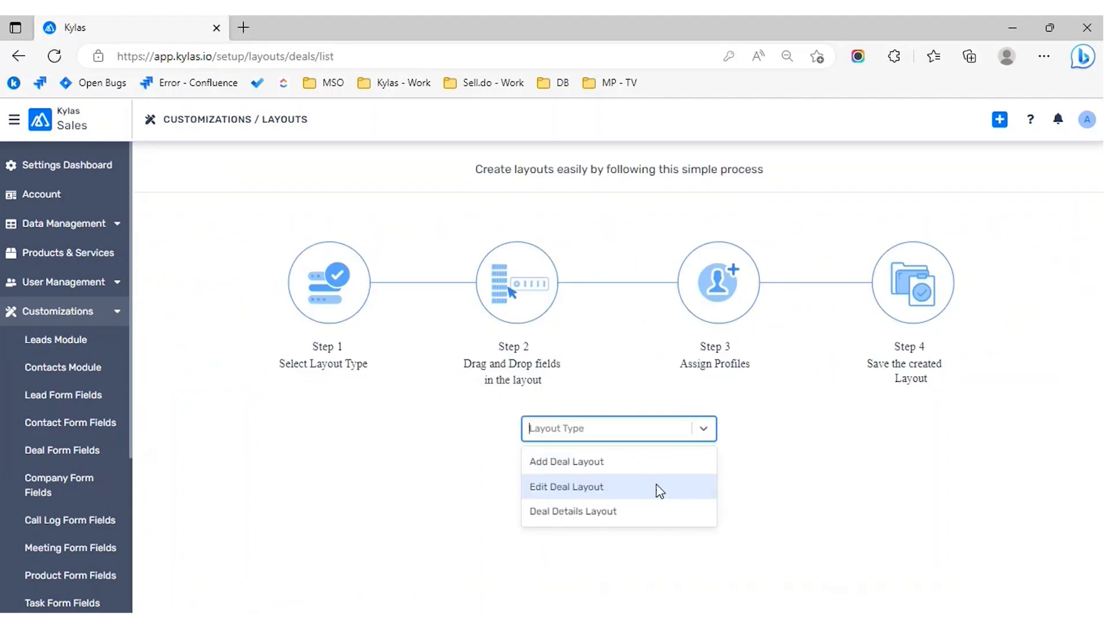
{"action": "left_click", "coordinate": [597, 511]}
{"action": "left_click", "coordinate": [615, 477]}
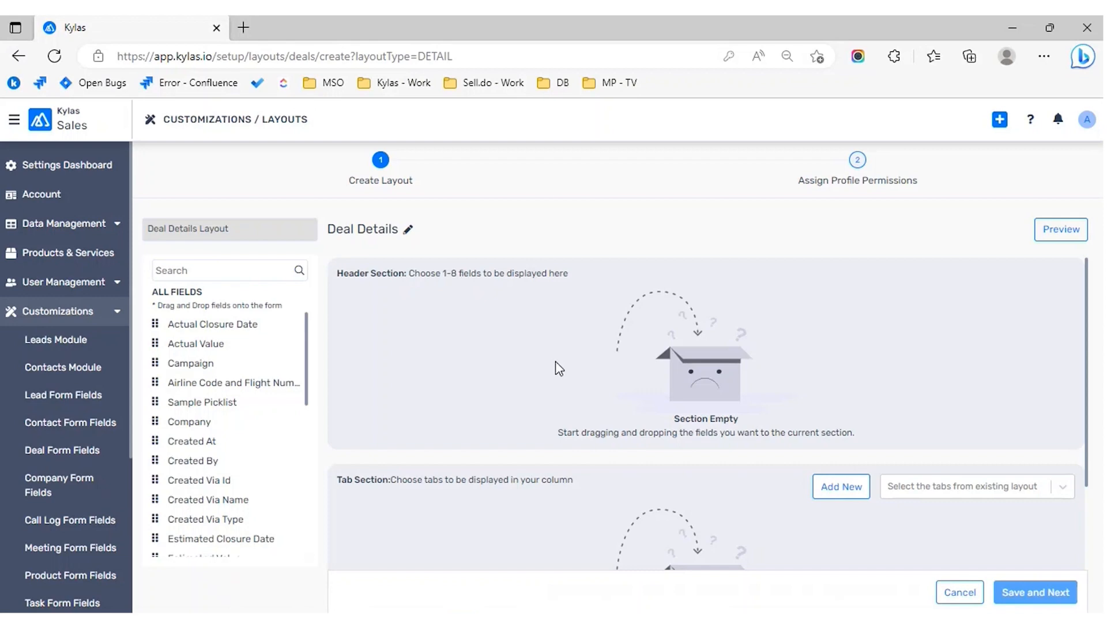
{"action": "left_click", "coordinate": [952, 590]}
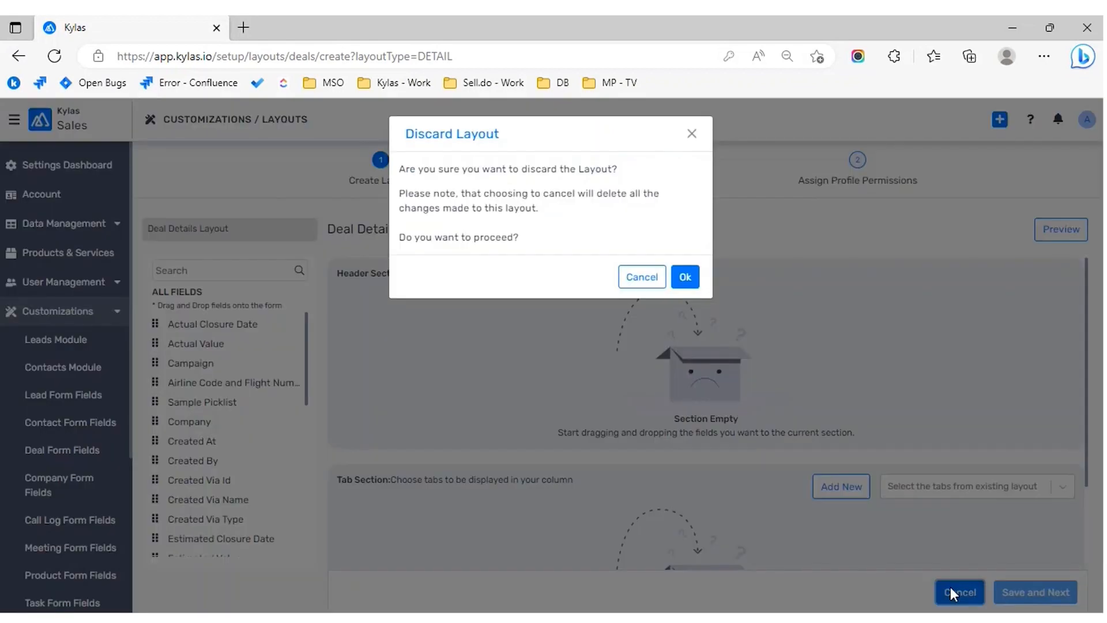
{"action": "left_click", "coordinate": [689, 278]}
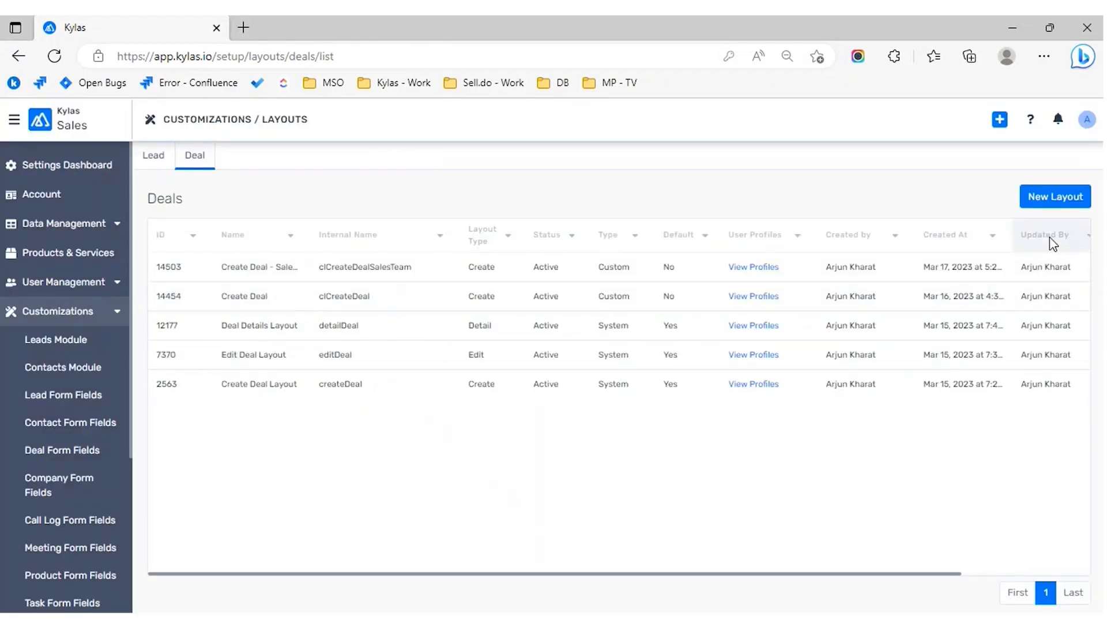
Step: Start a new deal layout of the type Deal Details Layout
{"action": "left_click", "coordinate": [1055, 197]}
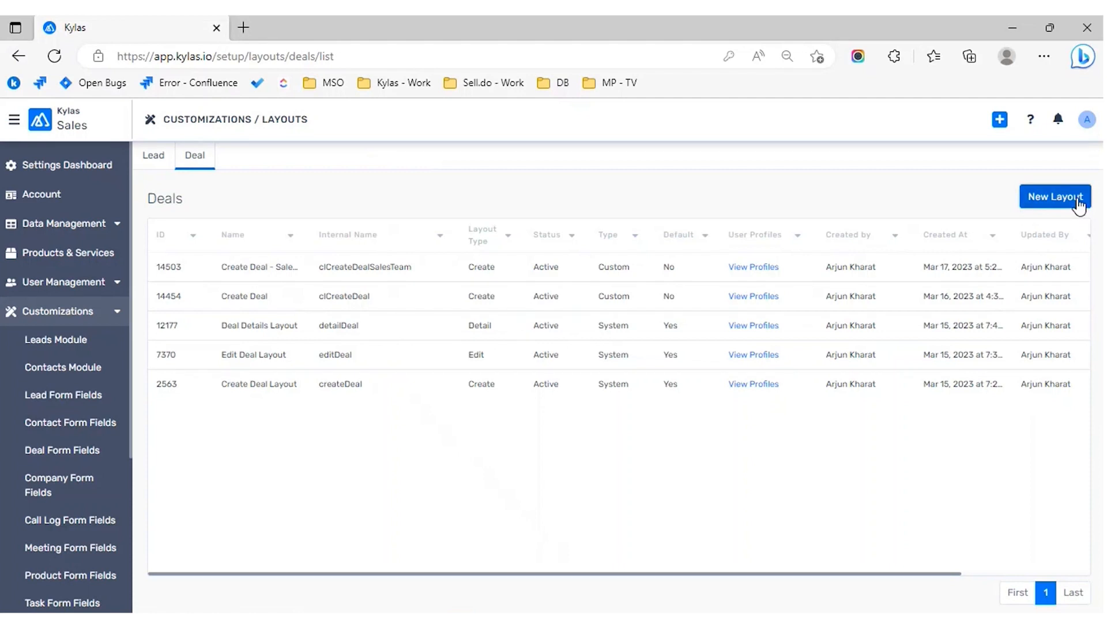
{"action": "left_click", "coordinate": [704, 430]}
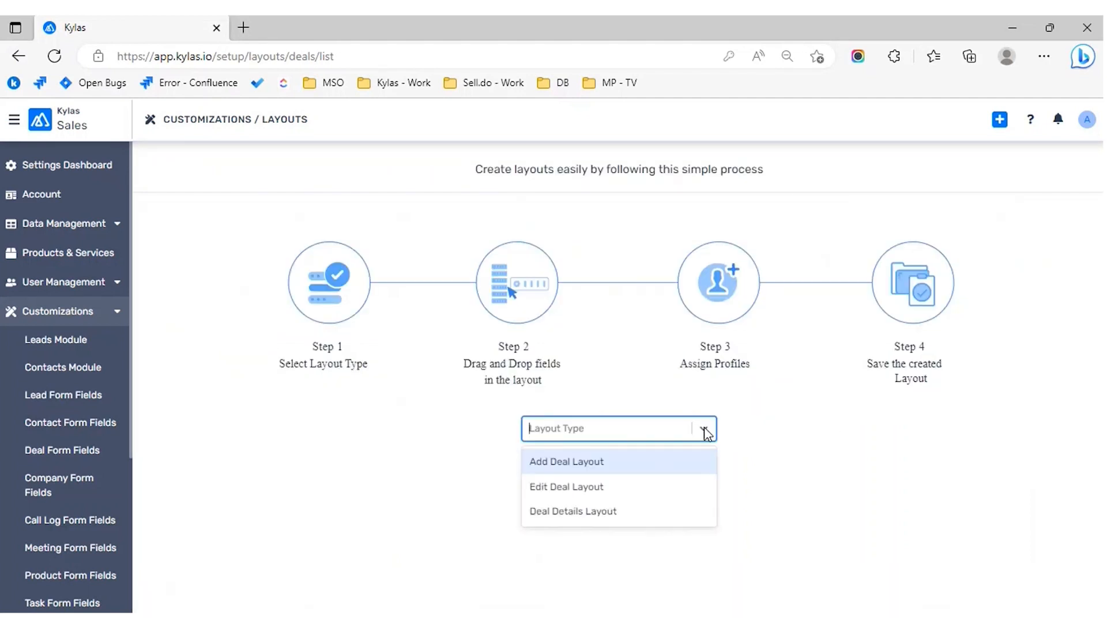
{"action": "left_click", "coordinate": [643, 523]}
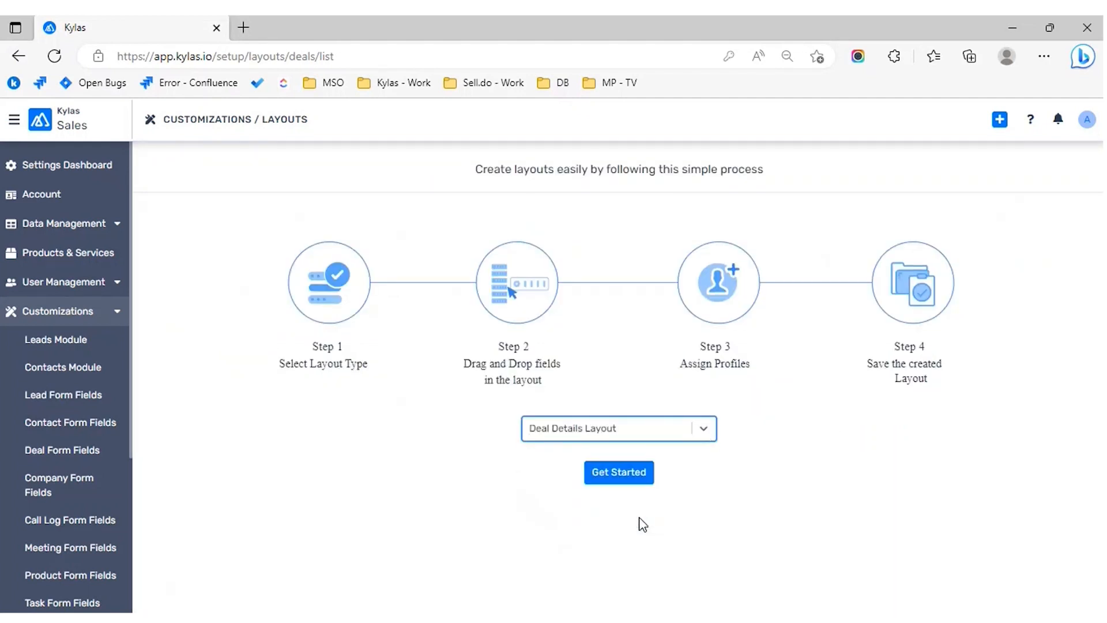
{"action": "left_click", "coordinate": [634, 476]}
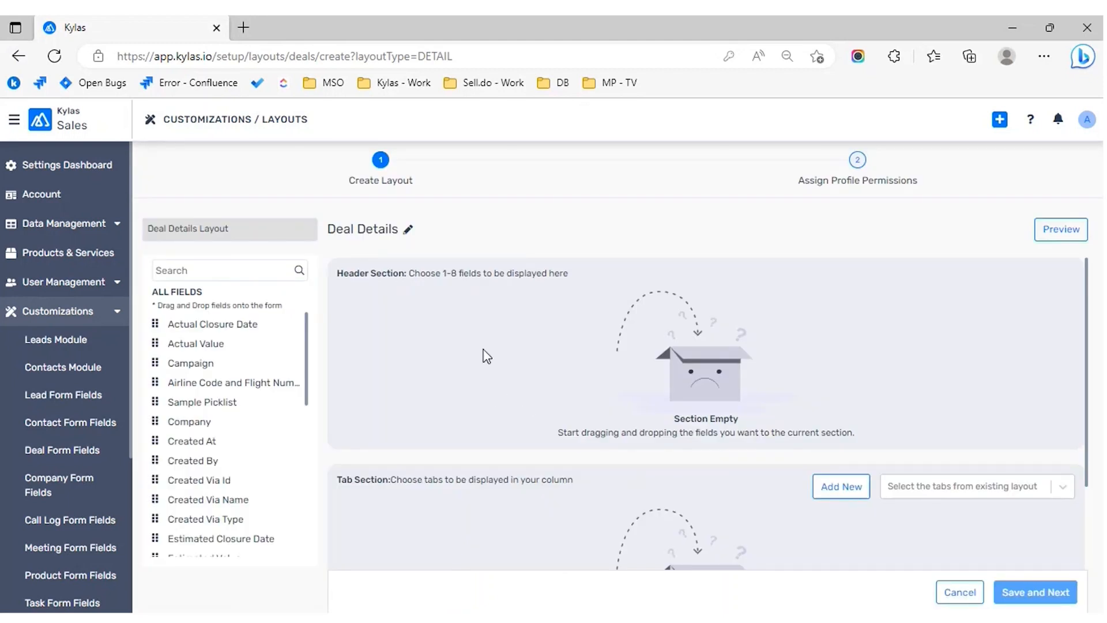
Step: Find the Name field and add it to the layout's header section
{"action": "left_click", "coordinate": [227, 270]}
{"action": "type", "text": "name"}
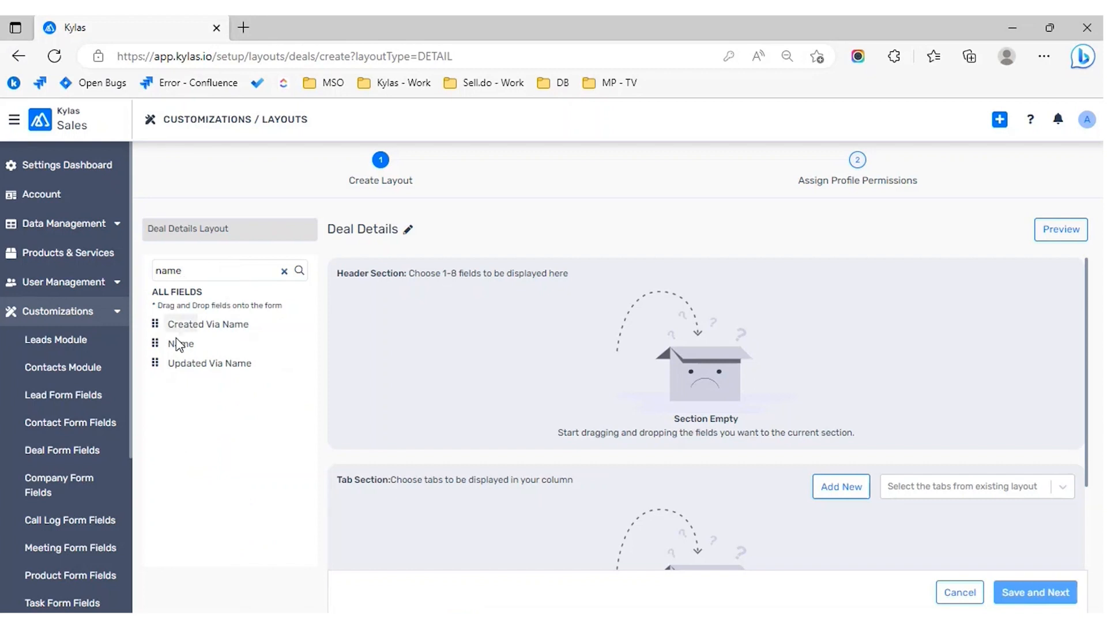
{"action": "left_click_drag", "start_coordinate": [154, 343], "coordinate": [402, 325]}
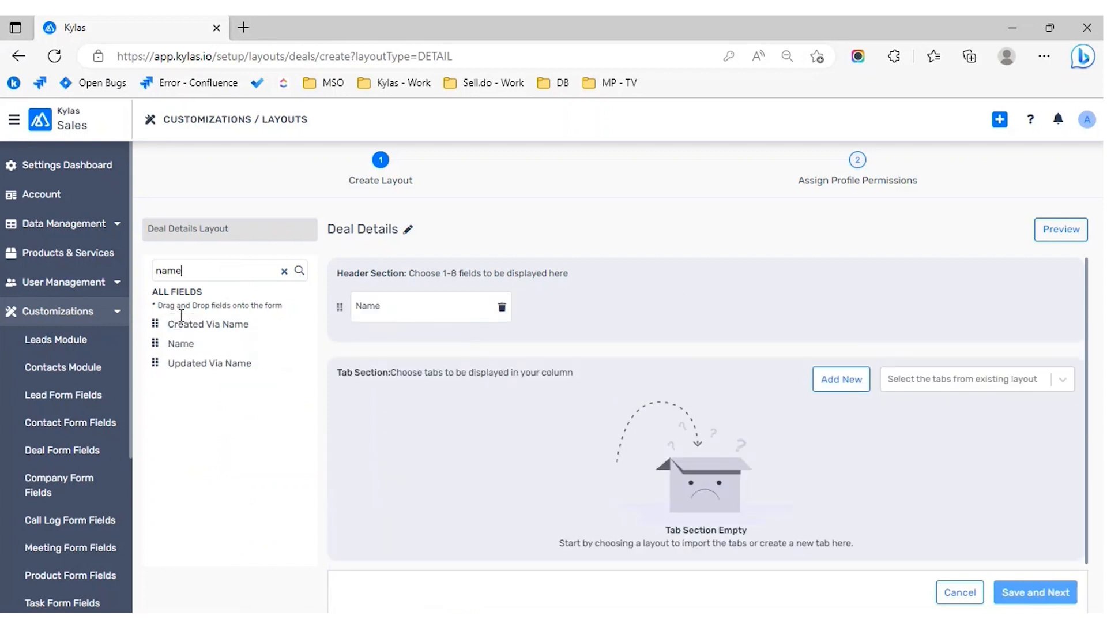
Step: Find the Owner field, add it to the header section and place it after Name
{"action": "key", "text": "BackSpace"}
{"action": "key", "text": "BackSpace"}
{"action": "key", "text": "BackSpace"}
{"action": "key", "text": "BackSpace"}
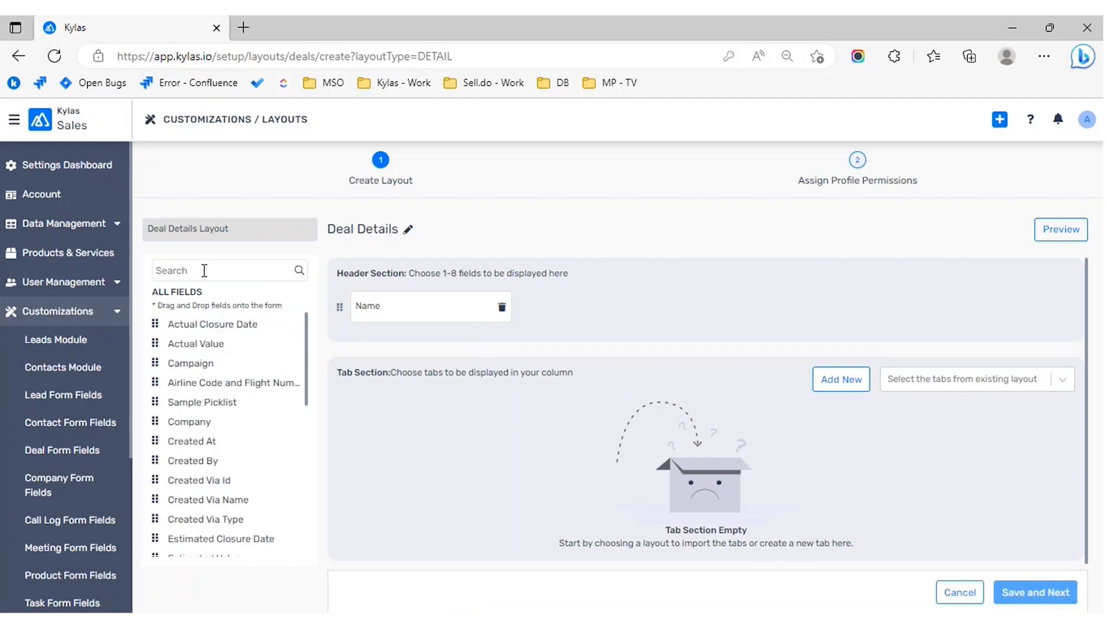
{"action": "type", "text": "Owner"}
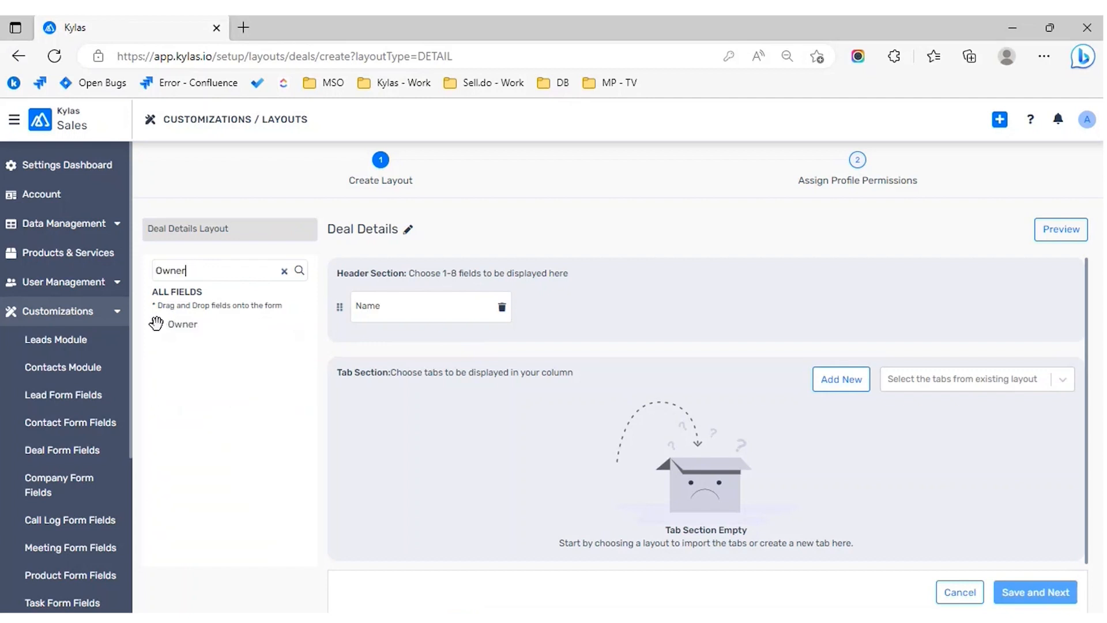
{"action": "left_click_drag", "start_coordinate": [156, 323], "coordinate": [399, 339]}
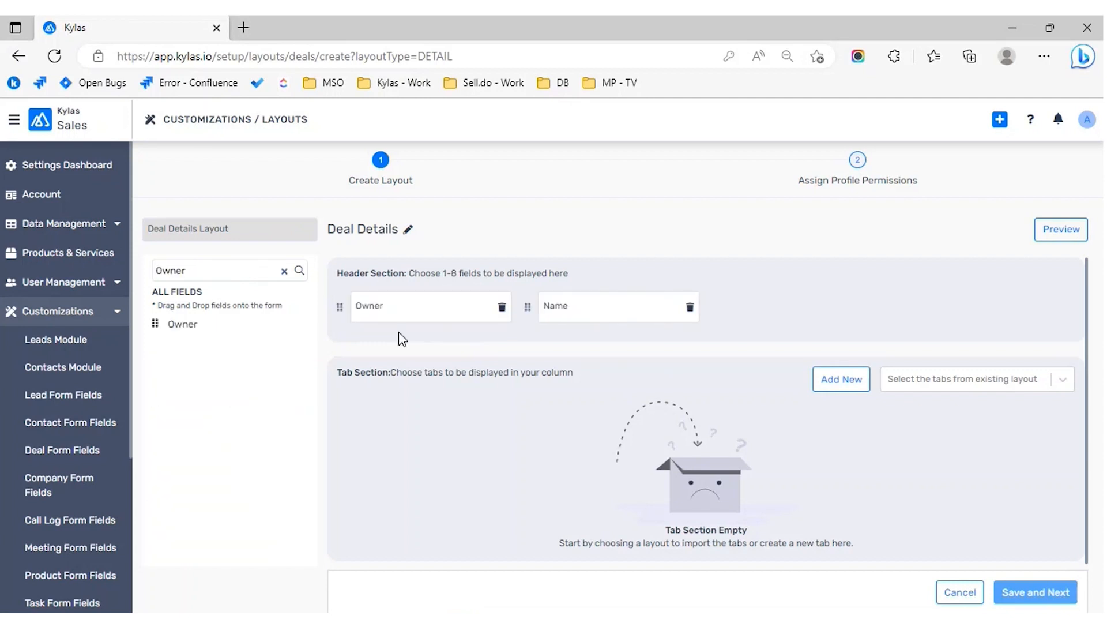
{"action": "left_click_drag", "start_coordinate": [339, 307], "coordinate": [662, 305]}
Step: Find the estimate fields and add Estimated Value and Estimated Closure Date after Owner in the header section
{"action": "double_click", "coordinate": [179, 271]}
{"action": "type", "text": "Estimat"}
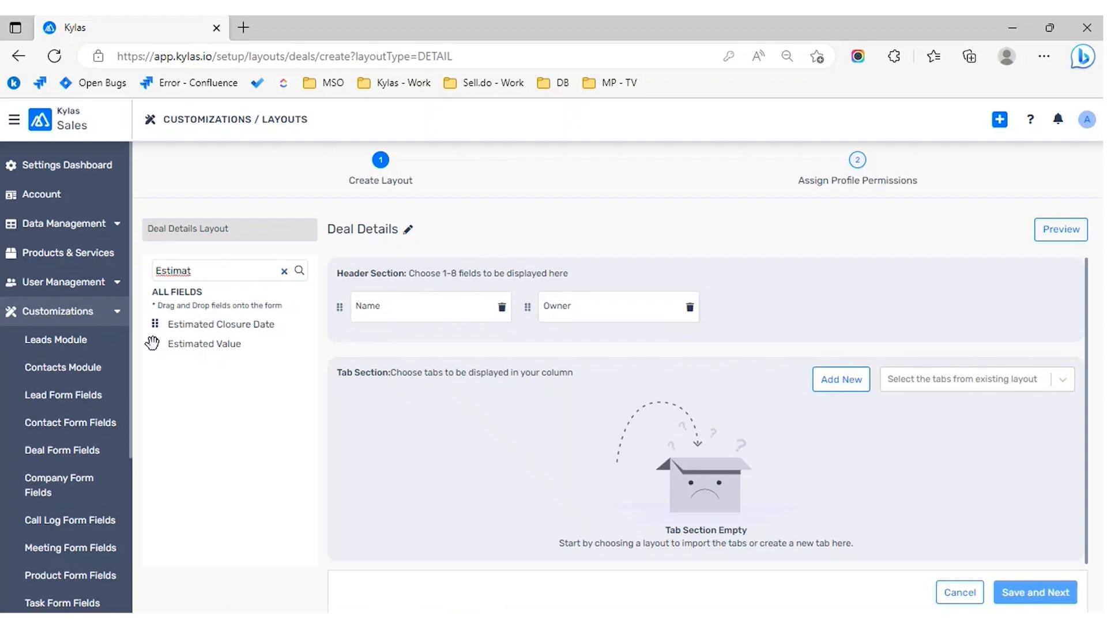
{"action": "left_click_drag", "start_coordinate": [152, 343], "coordinate": [767, 309]}
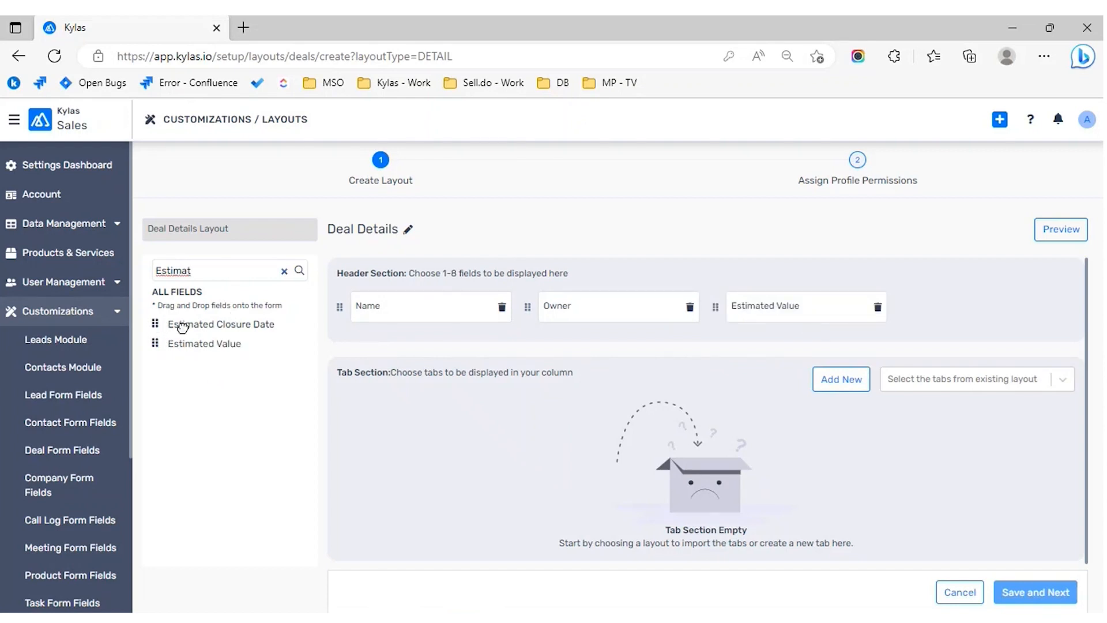
{"action": "left_click_drag", "start_coordinate": [154, 324], "coordinate": [948, 303]}
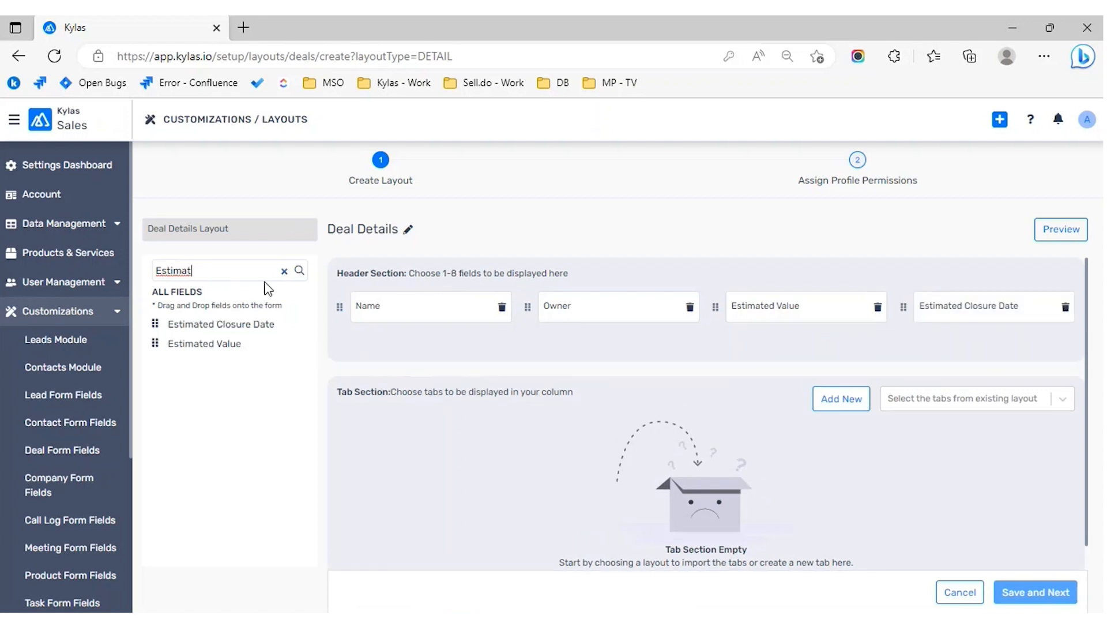
Step: Clear the field search and check the header fields and tabs on the sales user's deal details page in the other browser
{"action": "key", "text": "BackSpace"}
{"action": "key", "text": "BackSpace"}
{"action": "key", "text": "BackSpace"}
{"action": "key", "text": "BackSpace"}
{"action": "key", "text": "BackSpace"}
{"action": "key", "text": "BackSpace"}
{"action": "key", "text": "BackSpace"}
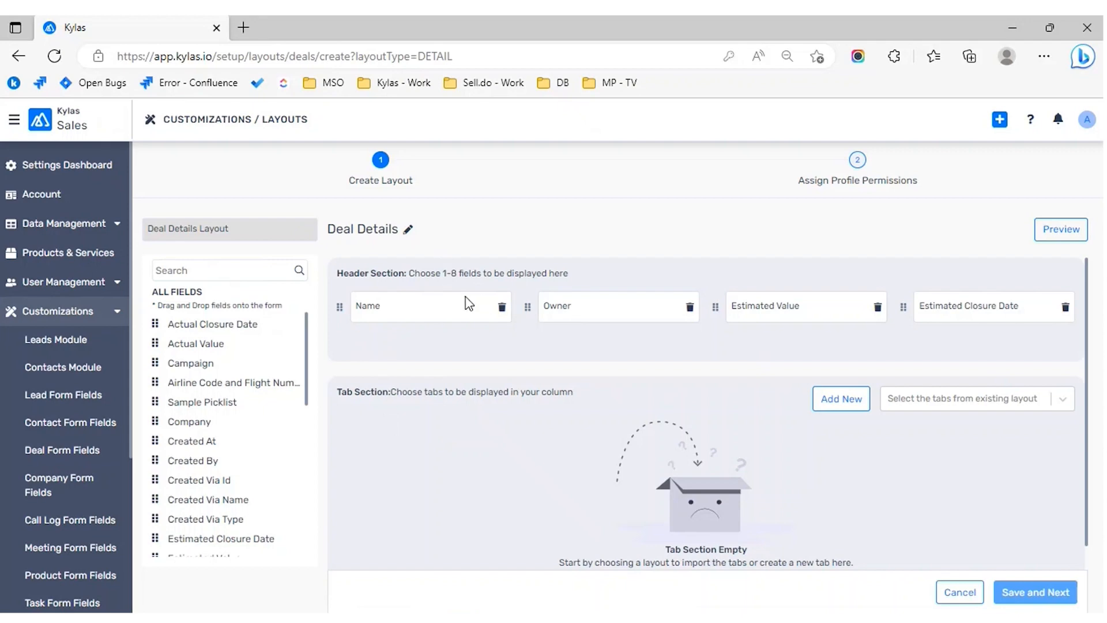
{"action": "key", "text": "alt+Tab"}
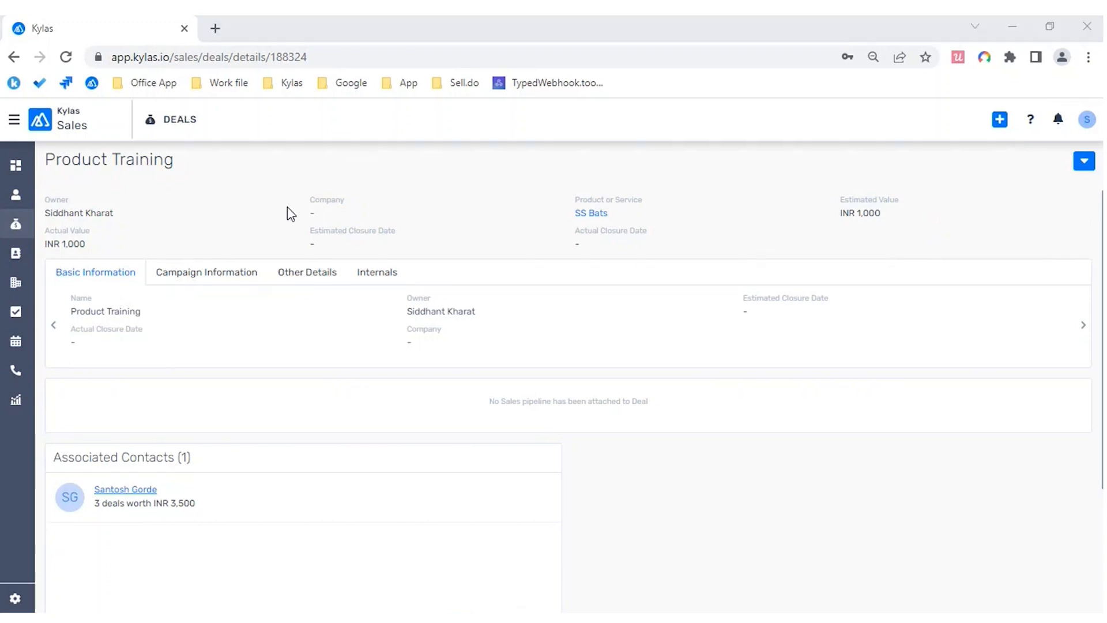
{"action": "key", "text": "alt+Tab"}
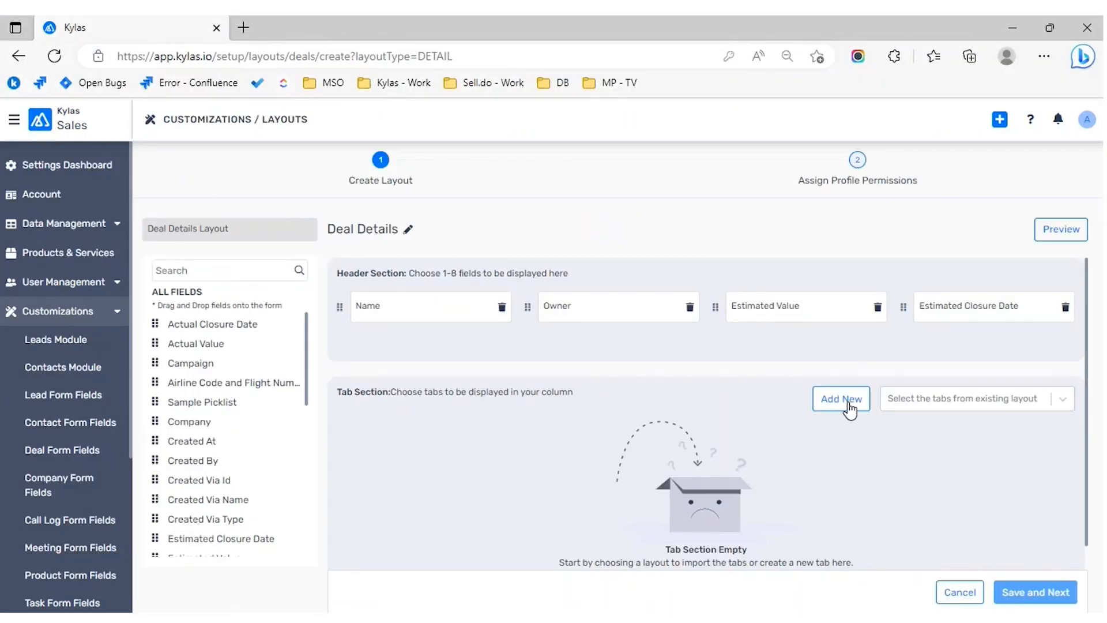
Step: Import the tabs of the existing Deal Details Layout into the new layout's tab section
{"action": "left_click_drag", "start_coordinate": [354, 397], "coordinate": [414, 397]}
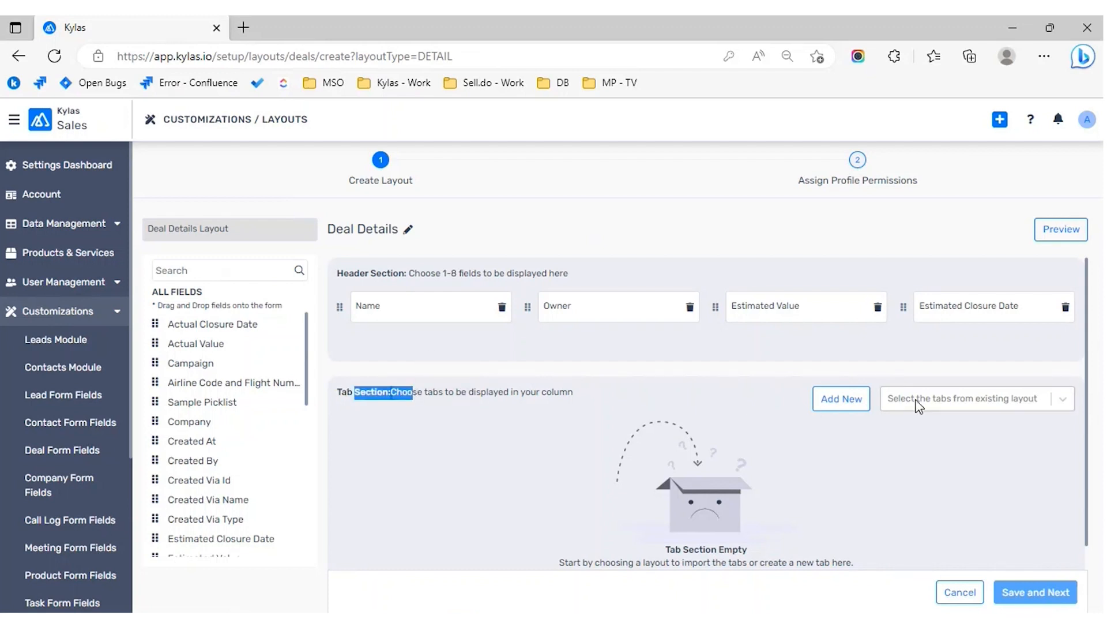
{"action": "left_click", "coordinate": [1064, 401]}
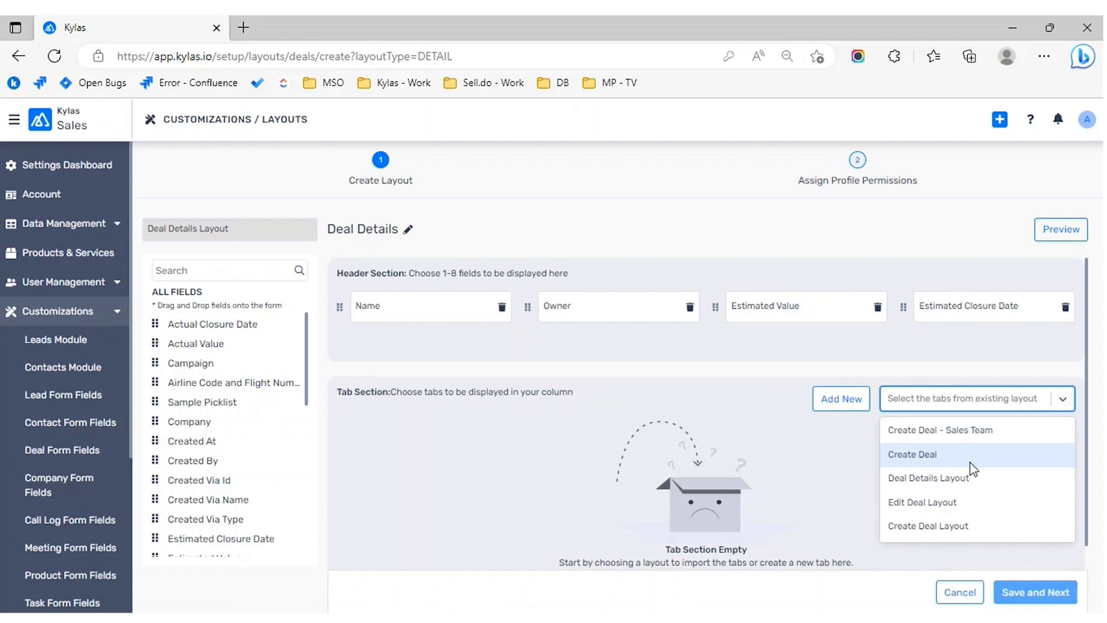
{"action": "scroll", "coordinate": [974, 469], "scroll_direction": "down", "scroll_amount": 1}
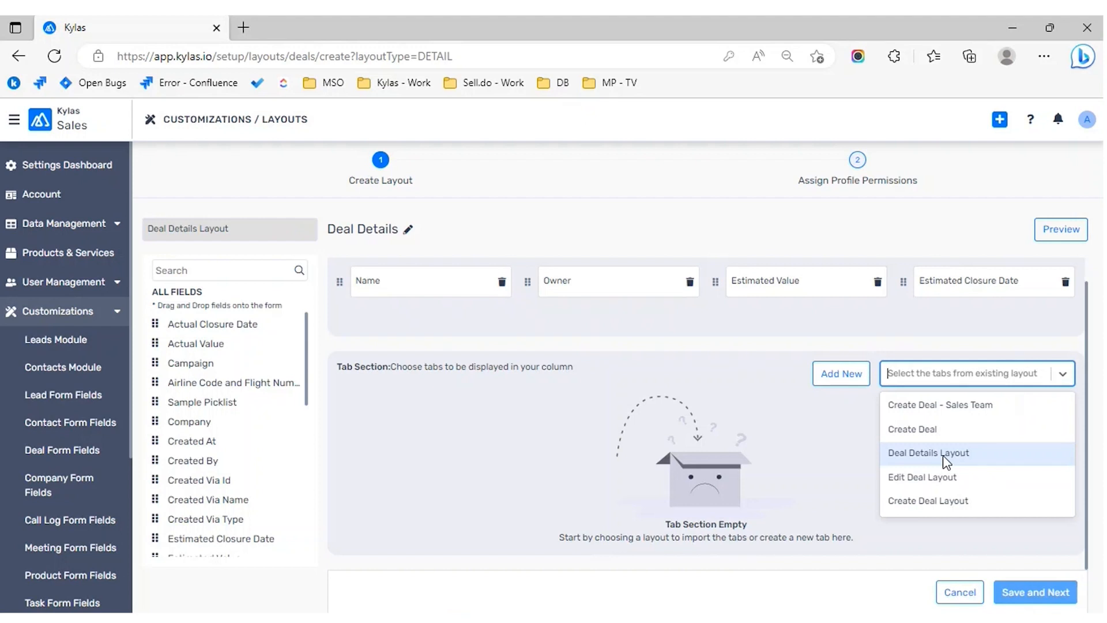
{"action": "left_click", "coordinate": [943, 456]}
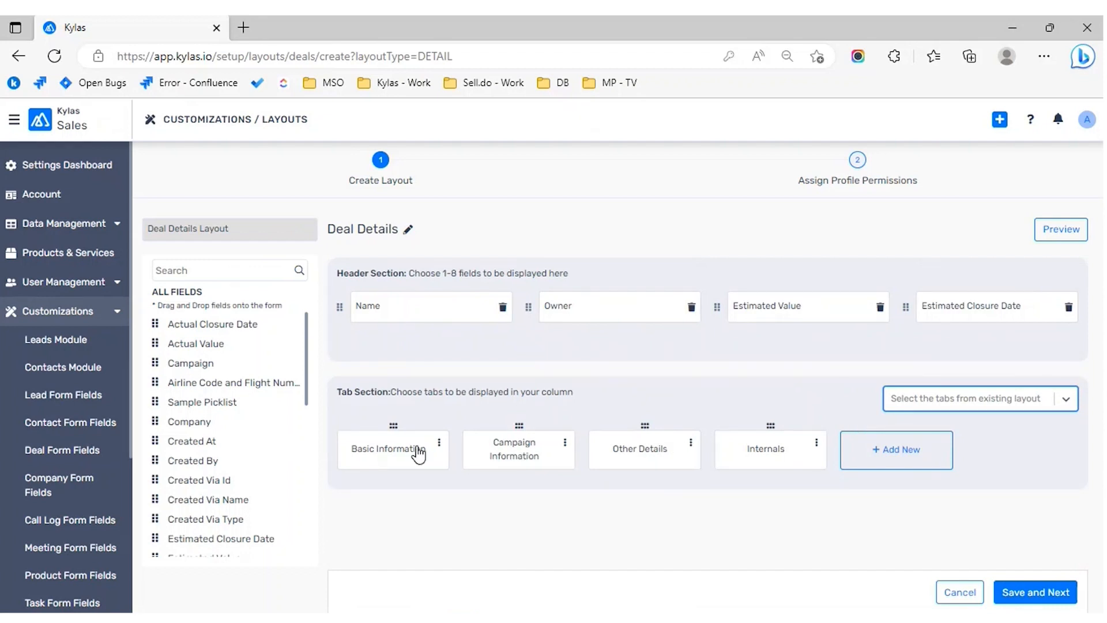
Step: Delete the Basic Information and Other Details tabs from the layout's tab section
{"action": "left_click", "coordinate": [439, 443]}
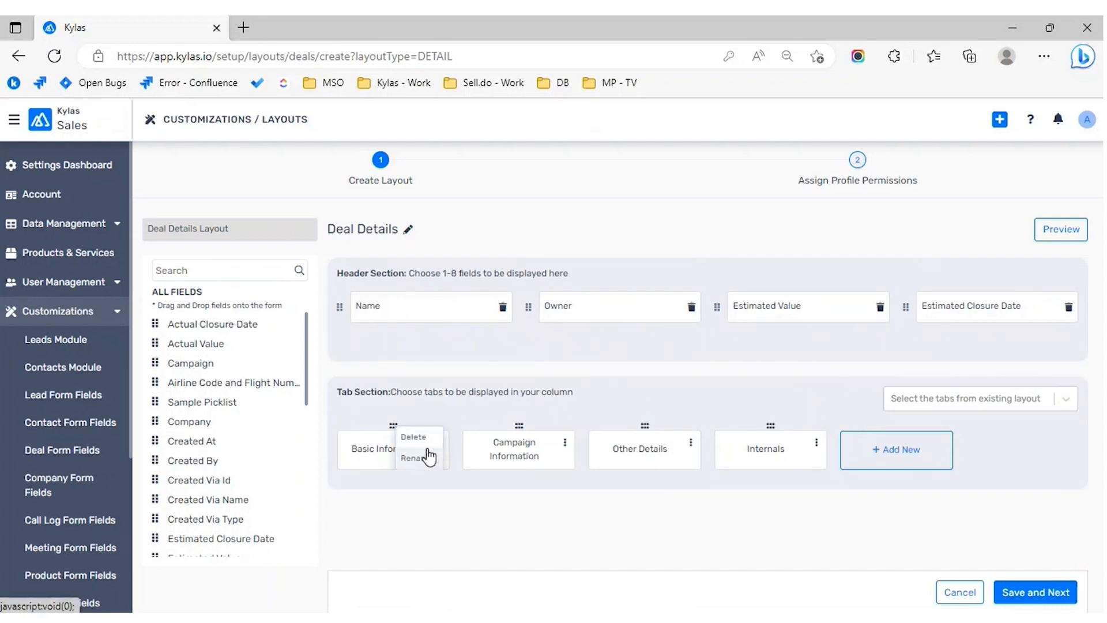
{"action": "left_click", "coordinate": [424, 438]}
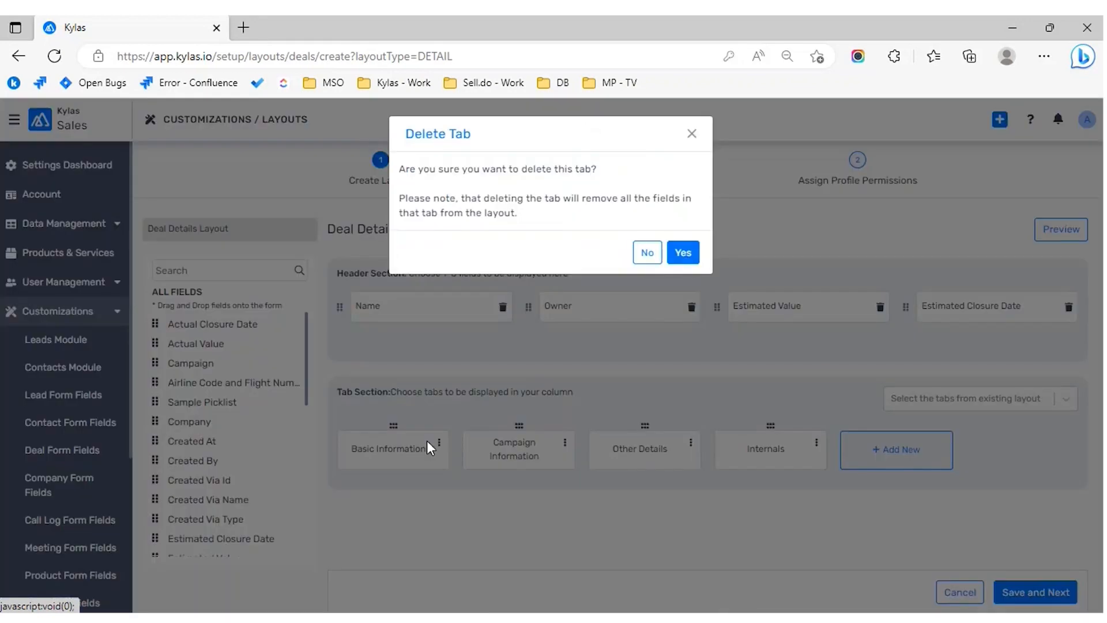
{"action": "left_click", "coordinate": [680, 253]}
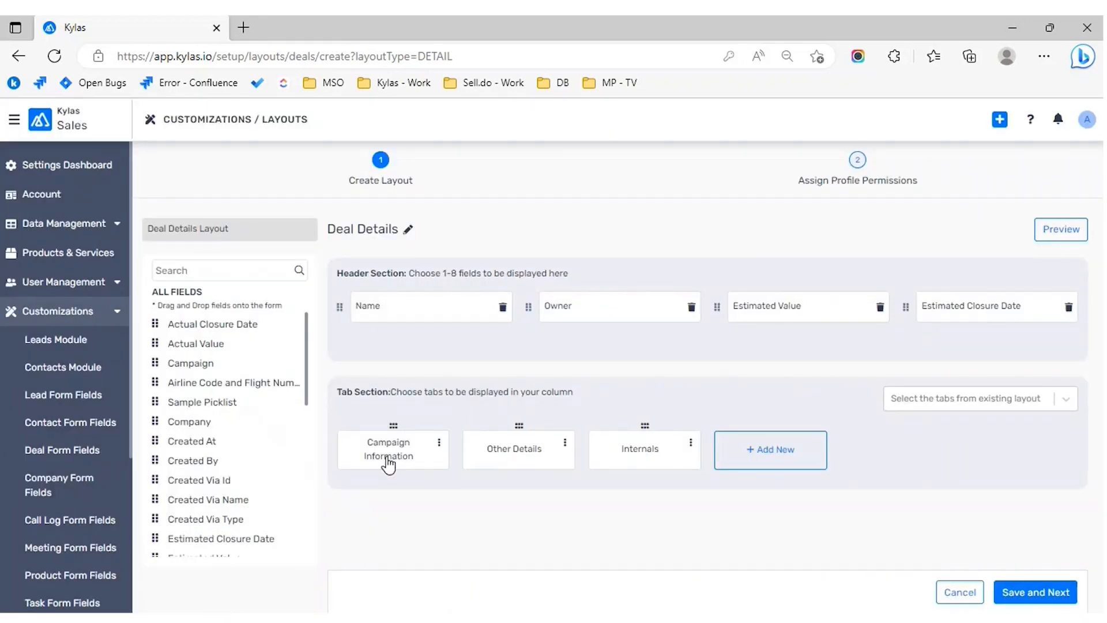
{"action": "left_click", "coordinate": [565, 443]}
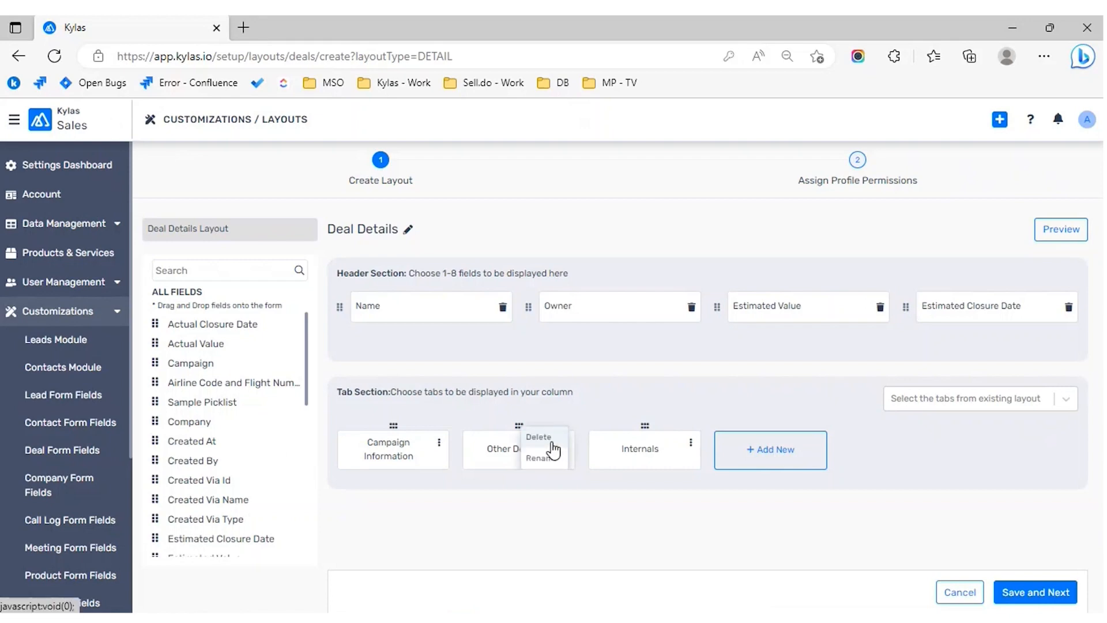
{"action": "left_click", "coordinate": [545, 437]}
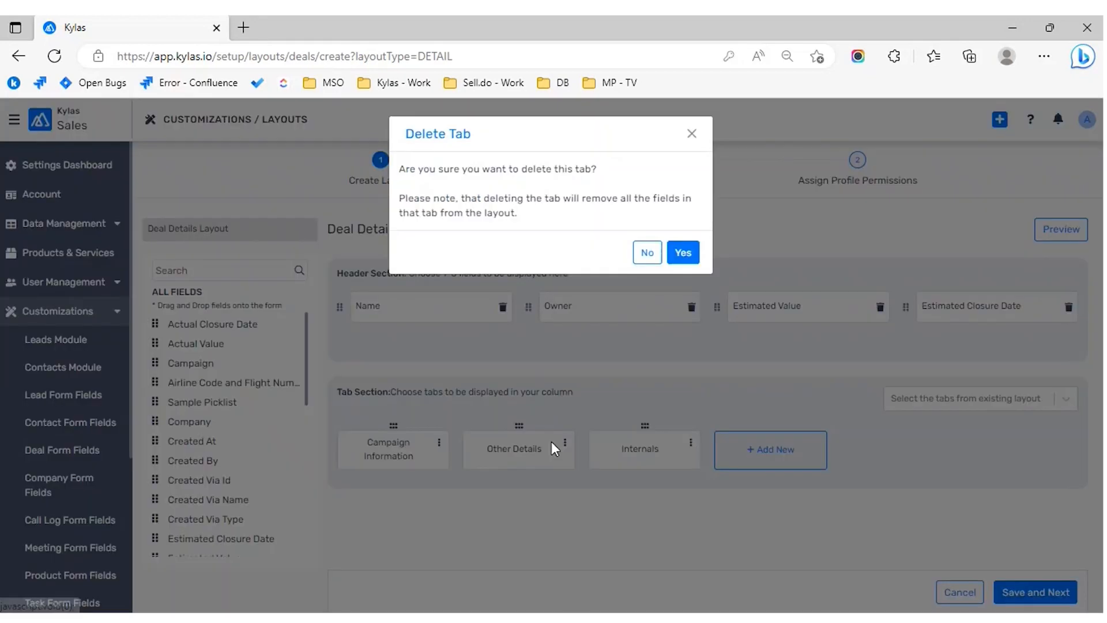
{"action": "left_click", "coordinate": [682, 258]}
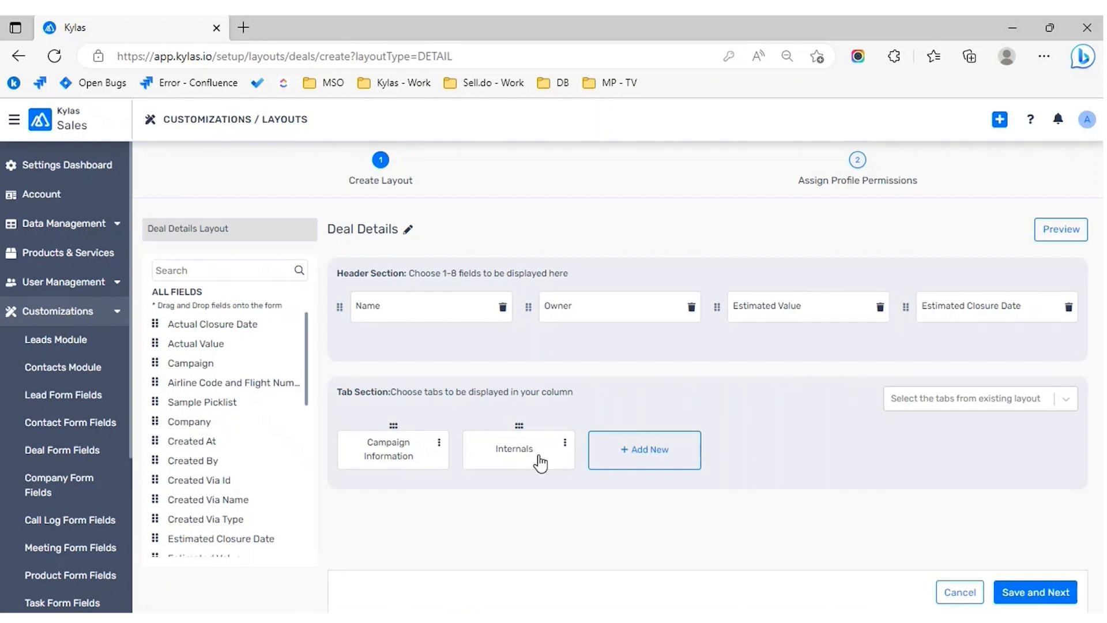
Step: Add a new tab to the tab section, find the Product or Service field and place it in that tab
{"action": "left_click", "coordinate": [679, 464]}
{"action": "left_click", "coordinate": [631, 456]}
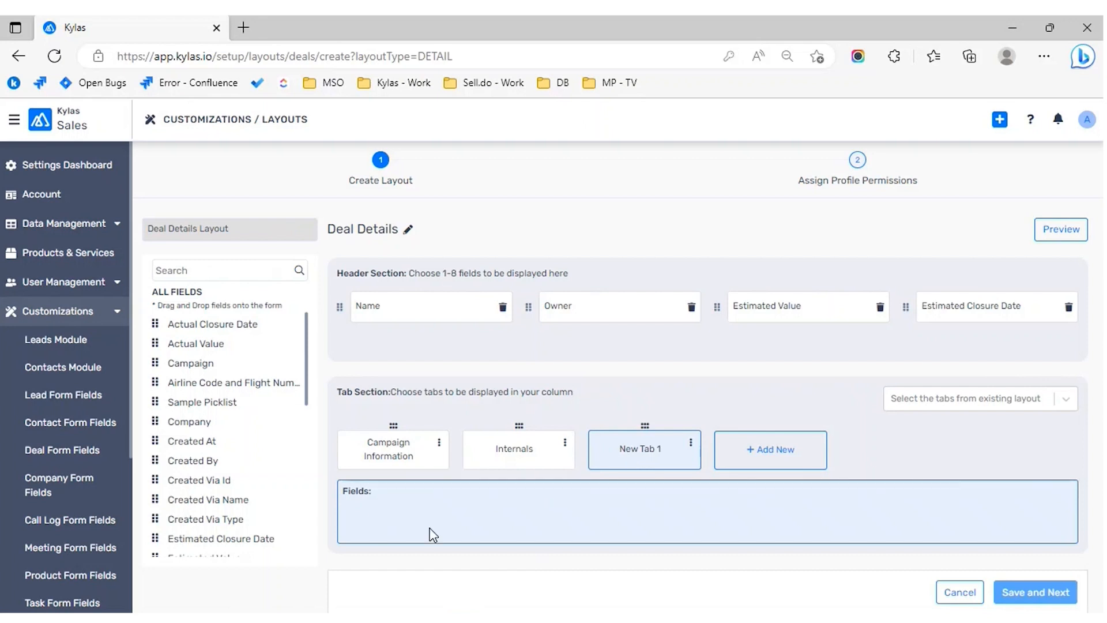
{"action": "left_click", "coordinate": [211, 264]}
{"action": "type", "text": "pro"}
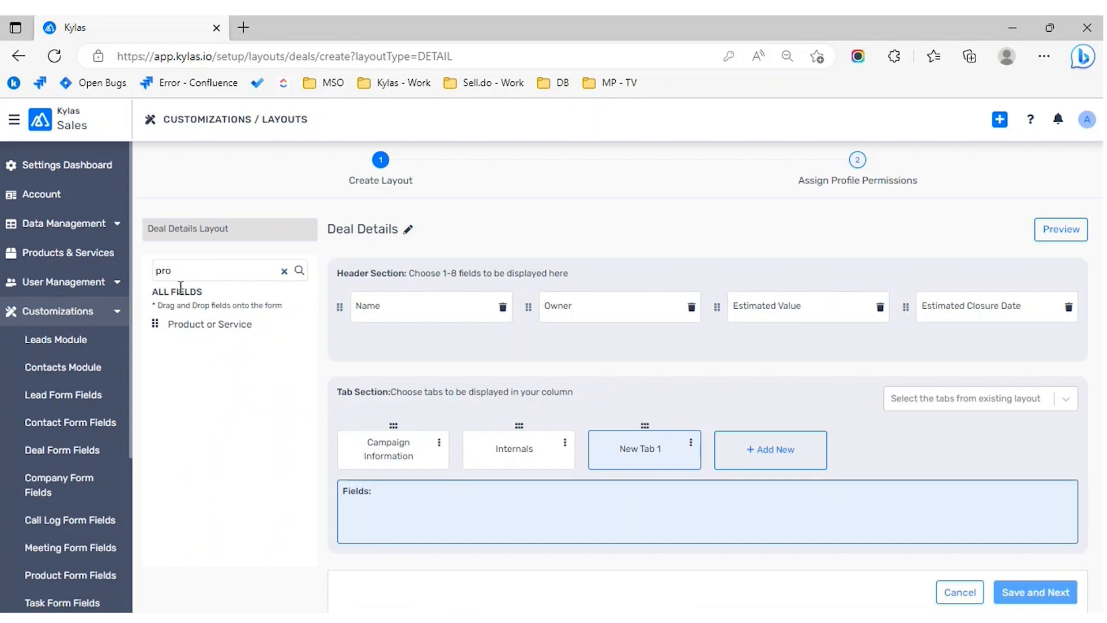
{"action": "left_click_drag", "start_coordinate": [156, 320], "coordinate": [404, 519]}
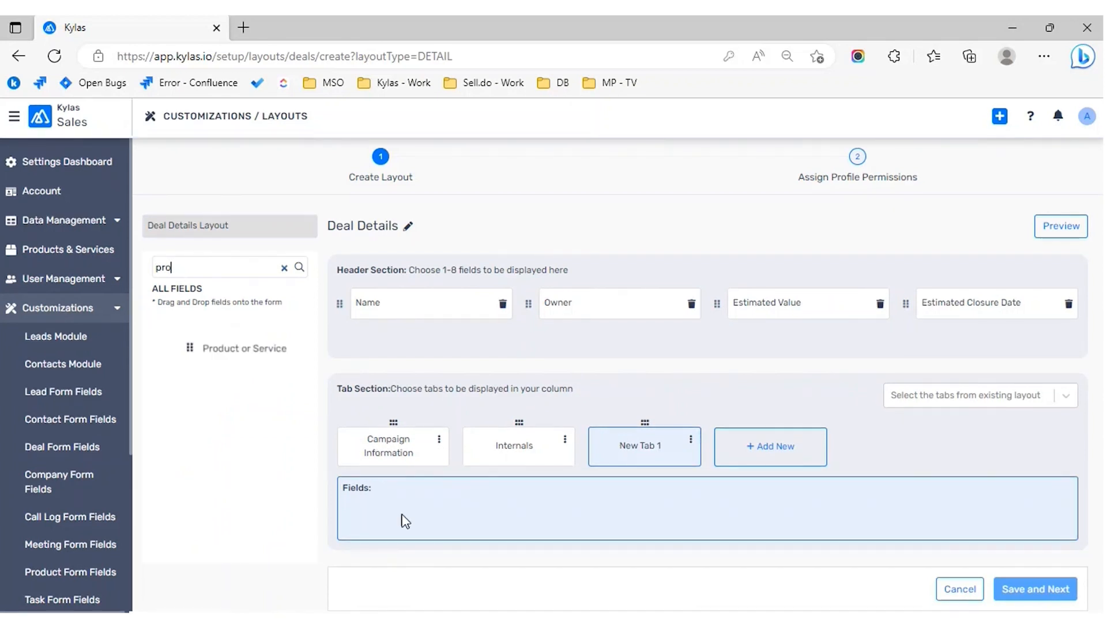
{"action": "left_click_drag", "start_coordinate": [154, 321], "coordinate": [492, 534]}
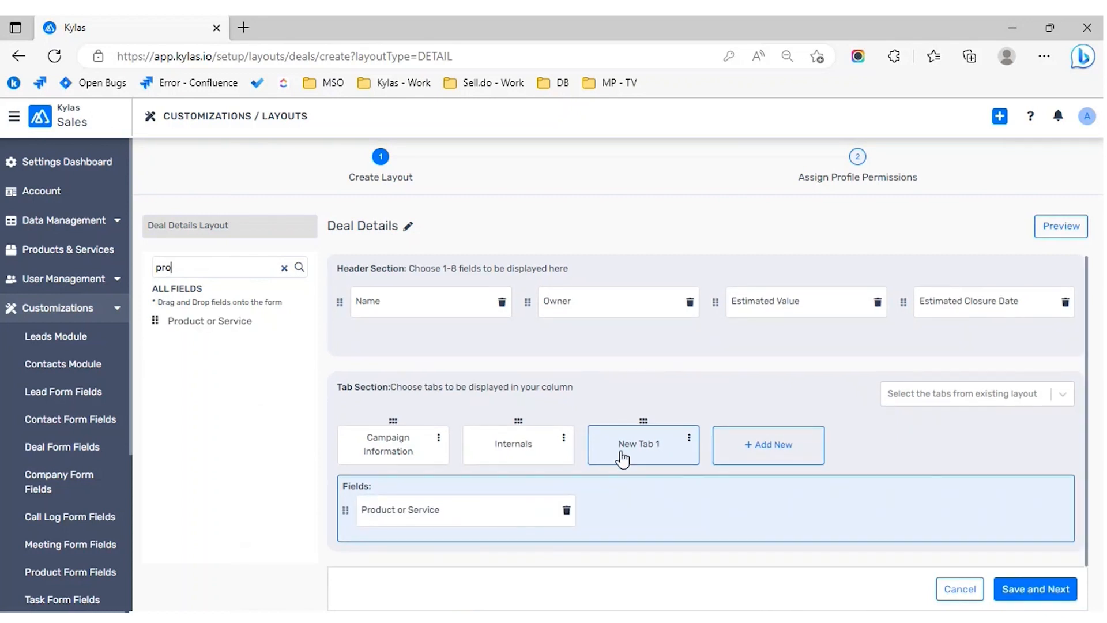
Step: Review the Internals tab's fields and remove UTM Term and UTM Content from the Campaign Information tab
{"action": "left_click", "coordinate": [523, 459]}
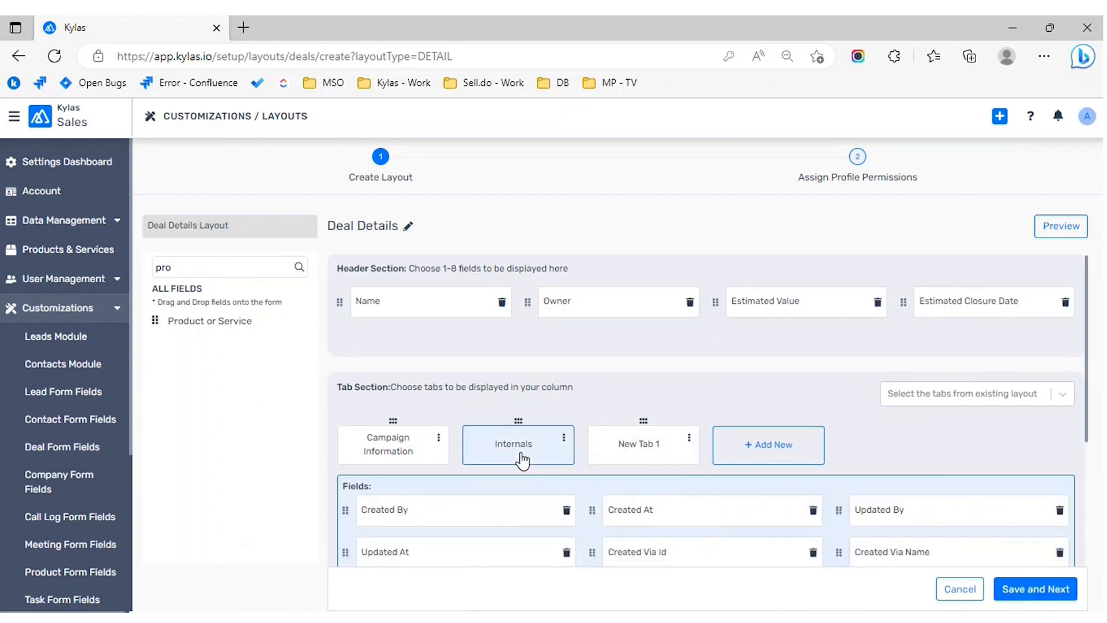
{"action": "scroll", "coordinate": [519, 460], "scroll_direction": "down", "scroll_amount": 3}
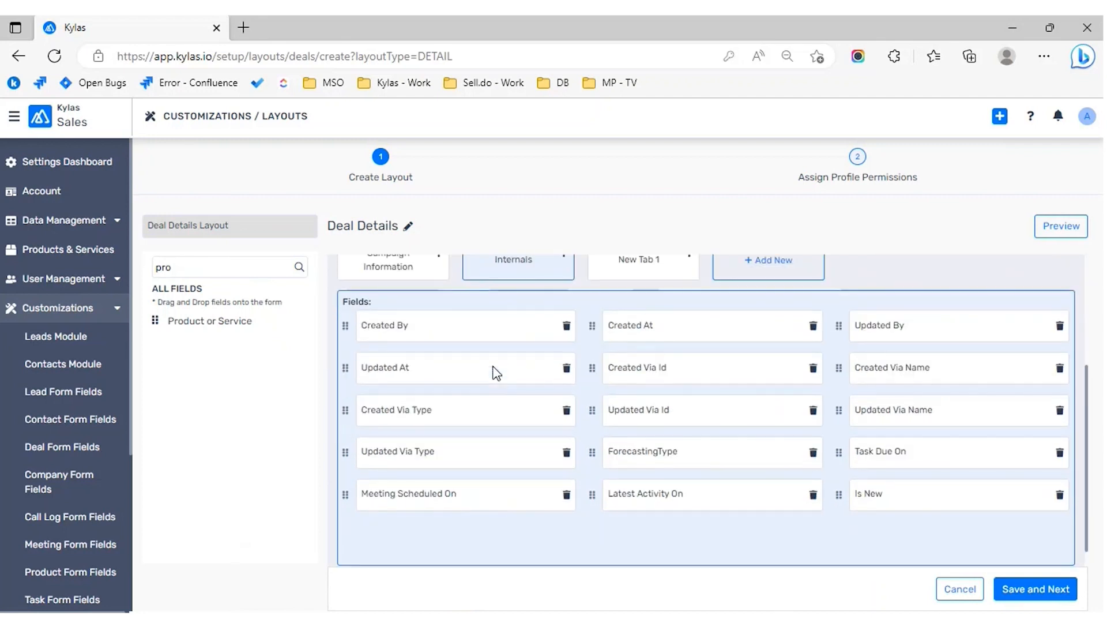
{"action": "scroll", "coordinate": [496, 373], "scroll_direction": "up", "scroll_amount": 1}
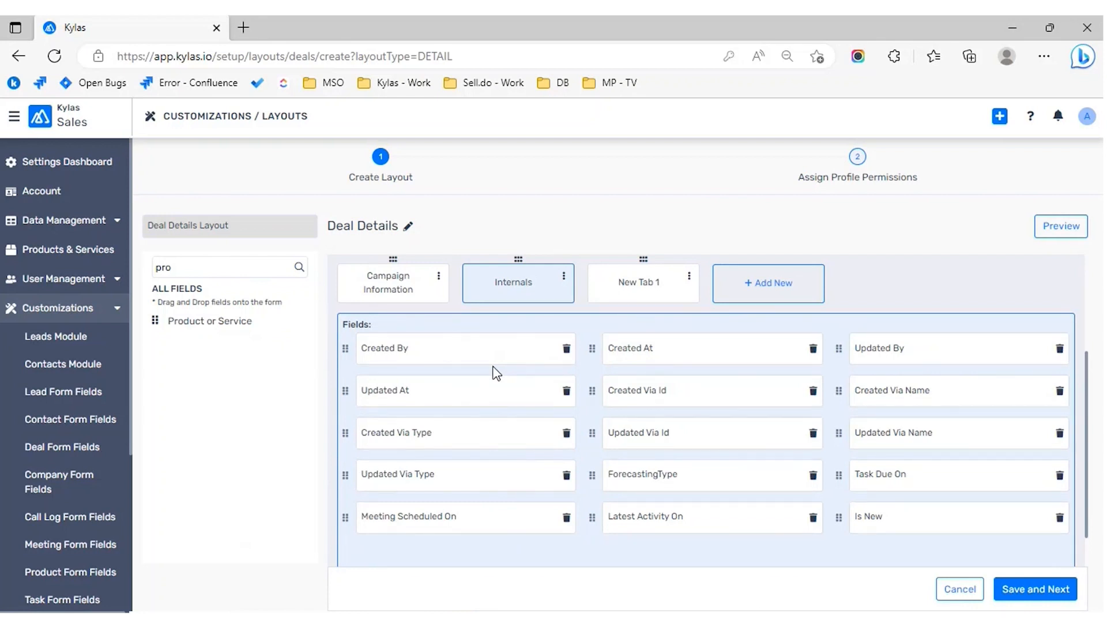
{"action": "left_click", "coordinate": [392, 286]}
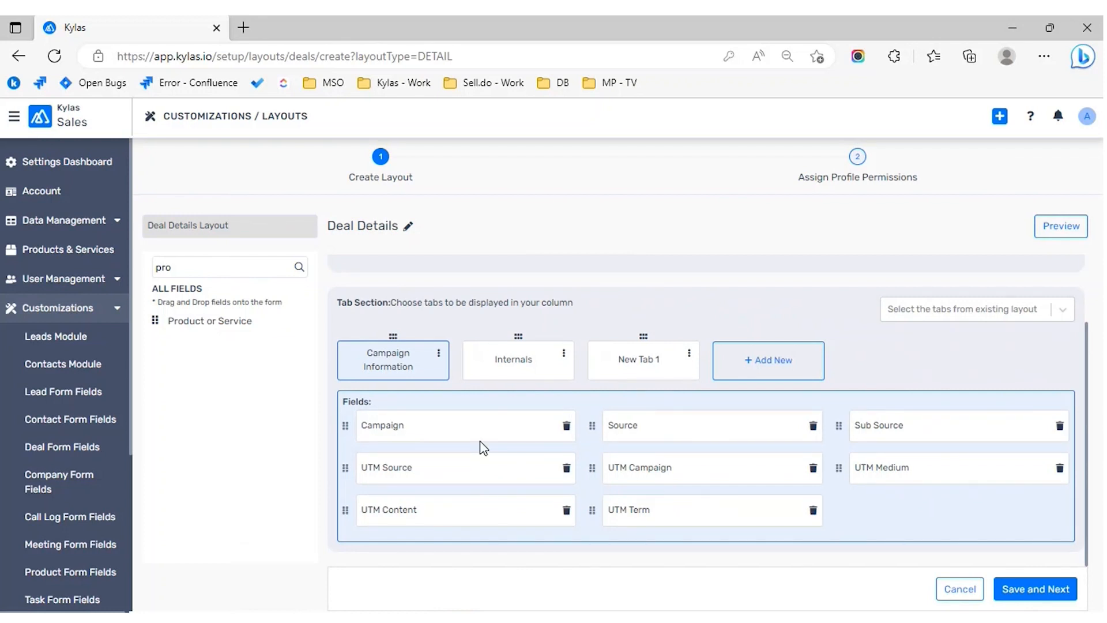
{"action": "left_click", "coordinate": [813, 511]}
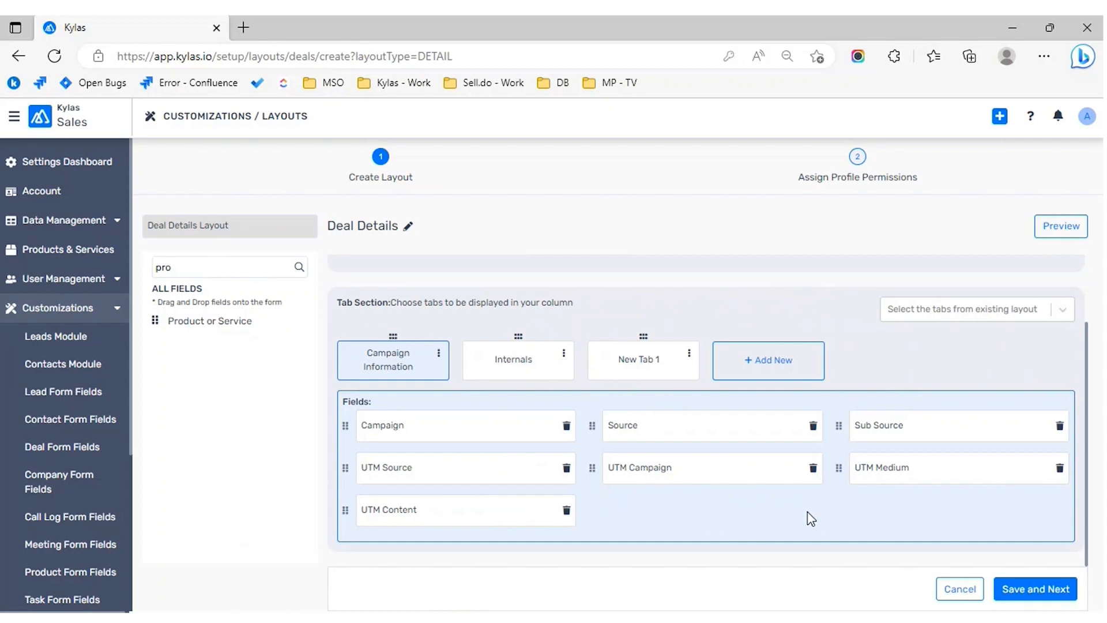
{"action": "left_click", "coordinate": [567, 510]}
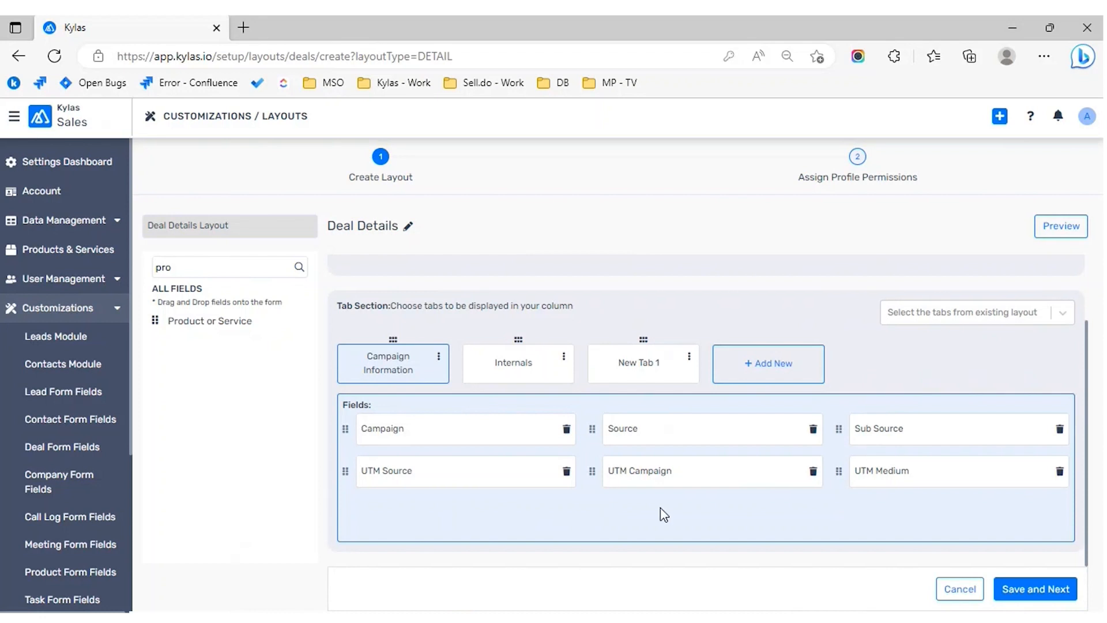
Step: Save the Deal Details layout and select the Sales profile for its assignment
{"action": "left_click", "coordinate": [538, 362]}
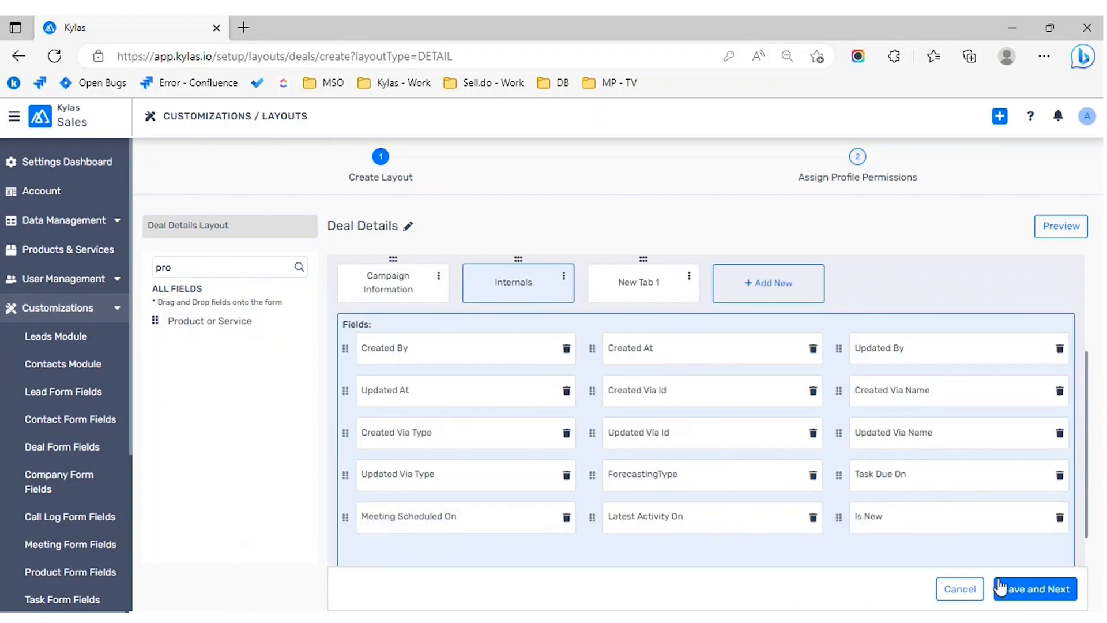
{"action": "left_click", "coordinate": [1027, 600]}
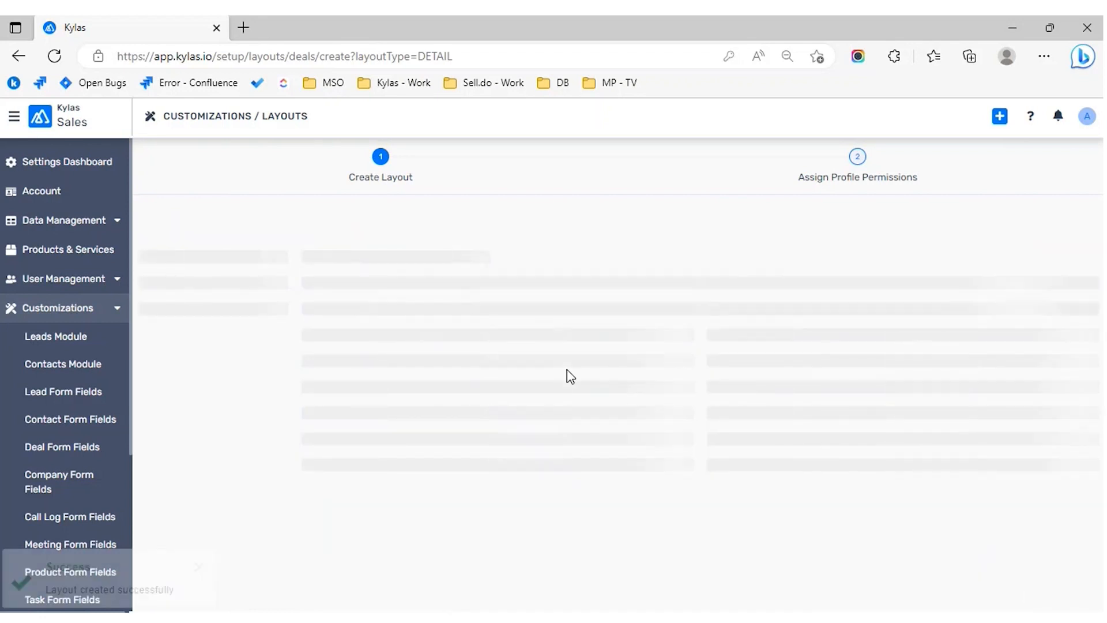
{"action": "left_click", "coordinate": [271, 394]}
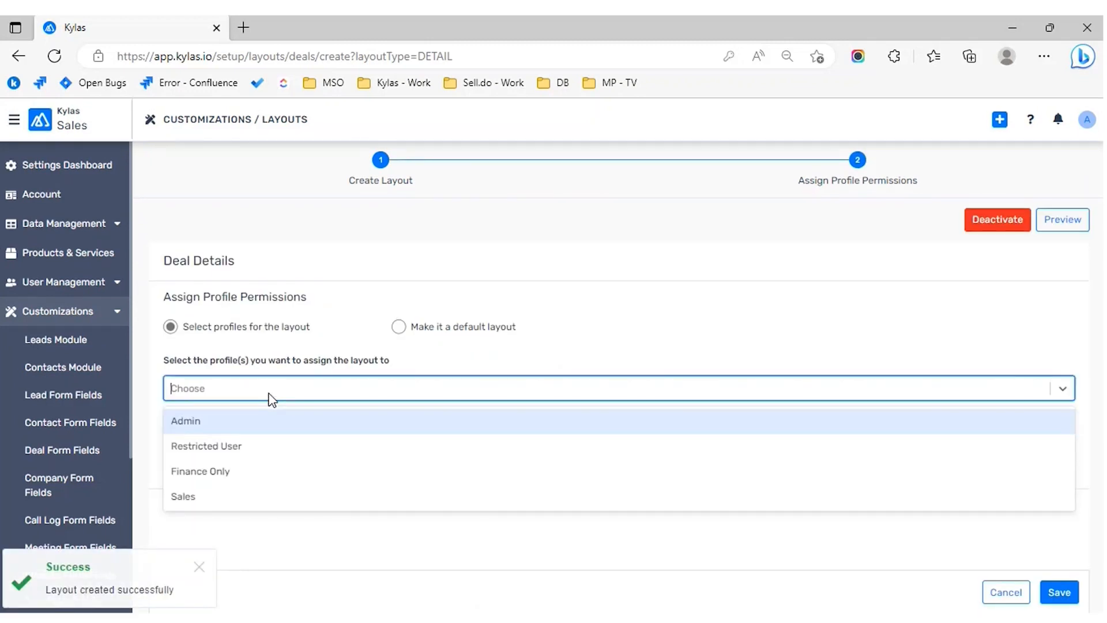
{"action": "left_click", "coordinate": [208, 498]}
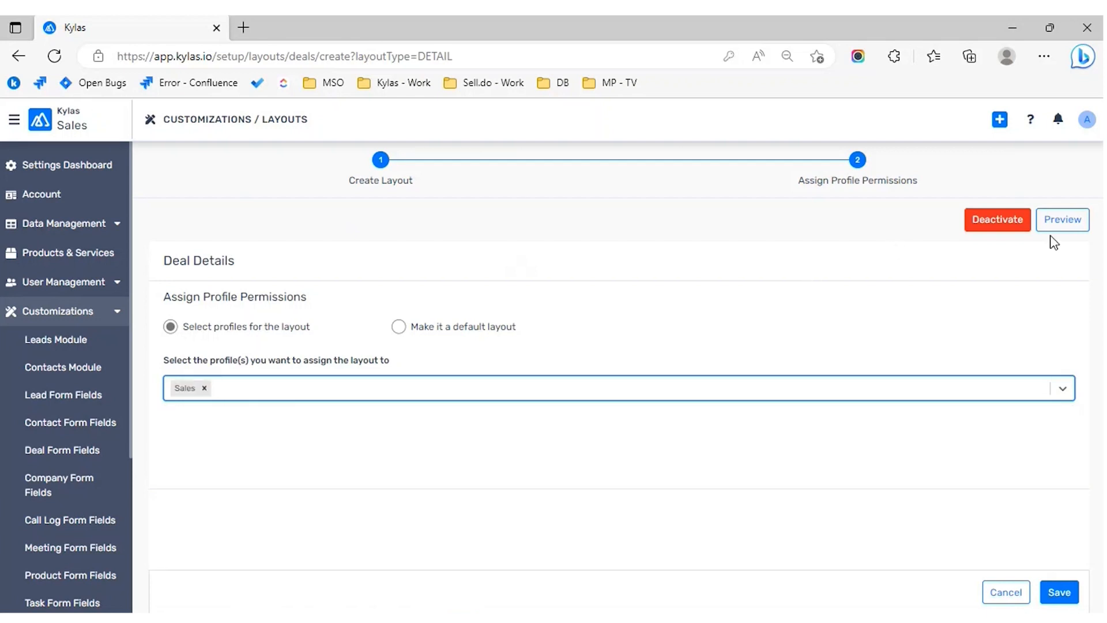
Step: Preview the details layout and check the fields in its Campaign Information, Internals and New Tab 1 tabs
{"action": "left_click", "coordinate": [1062, 225]}
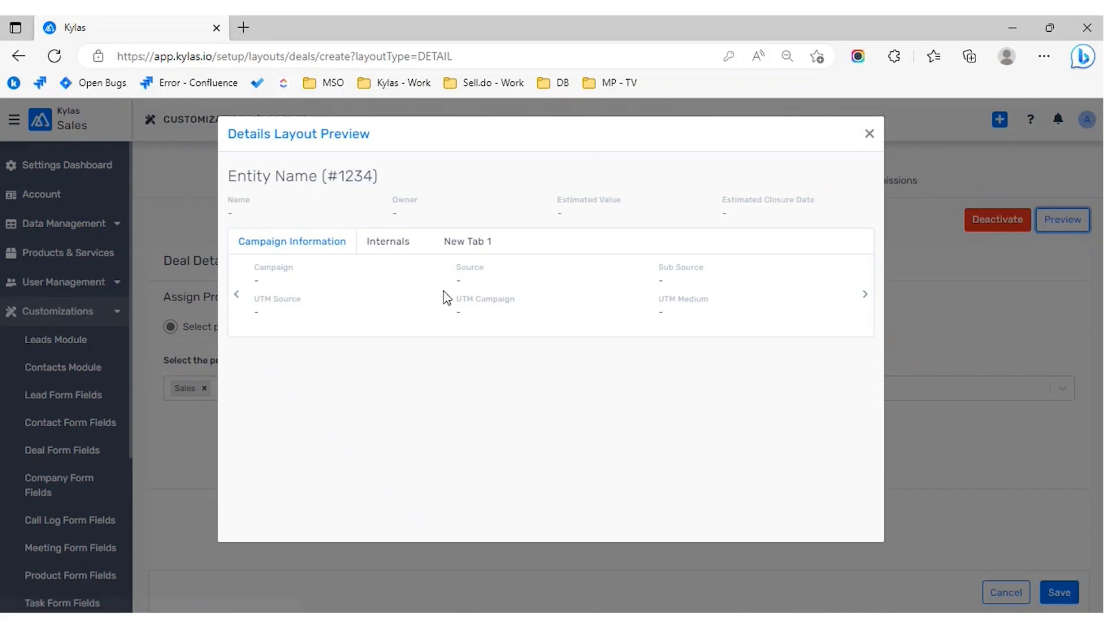
{"action": "left_click", "coordinate": [395, 252]}
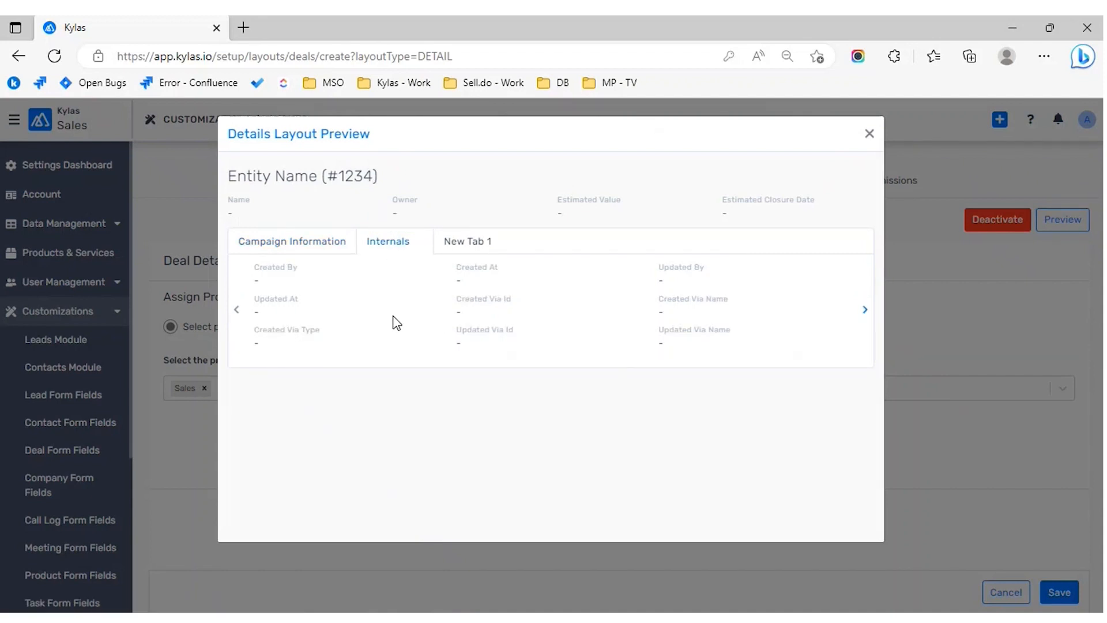
{"action": "left_click", "coordinate": [471, 244]}
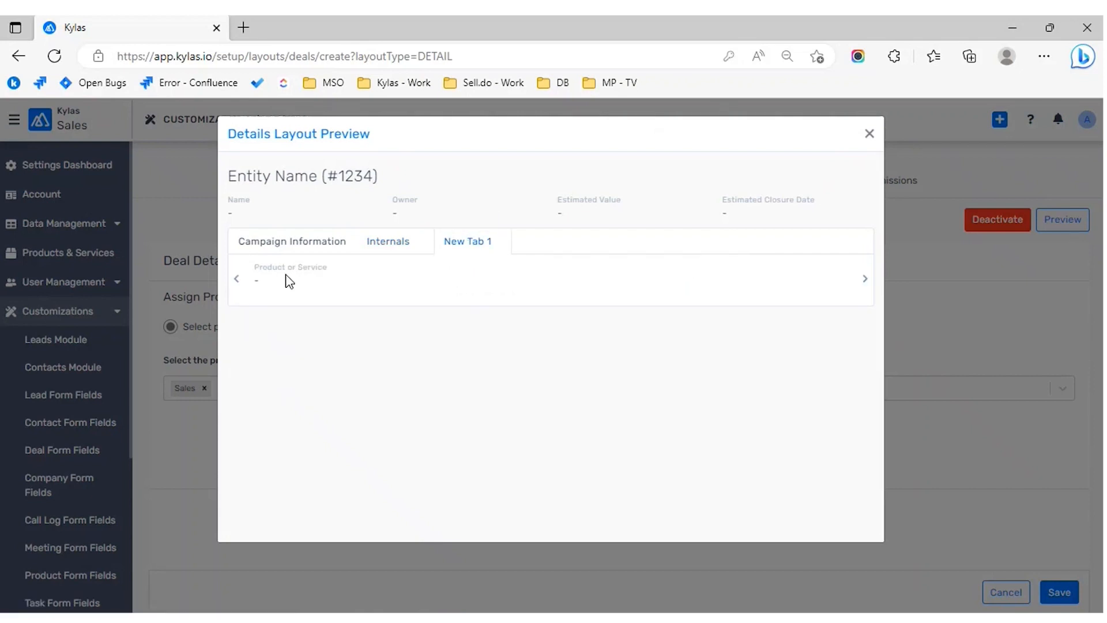
{"action": "left_click", "coordinate": [870, 134]}
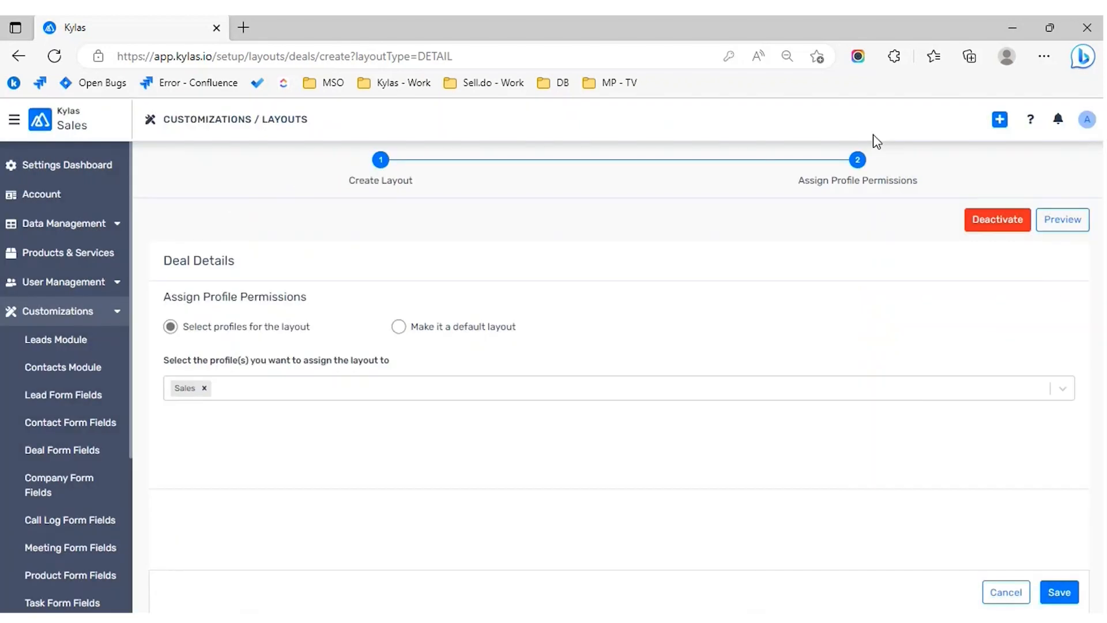
Step: Discard the pending profile assignment and rename the New Tab 1 tab of the Deal Details layout to Product Details
{"action": "left_click", "coordinate": [1004, 597]}
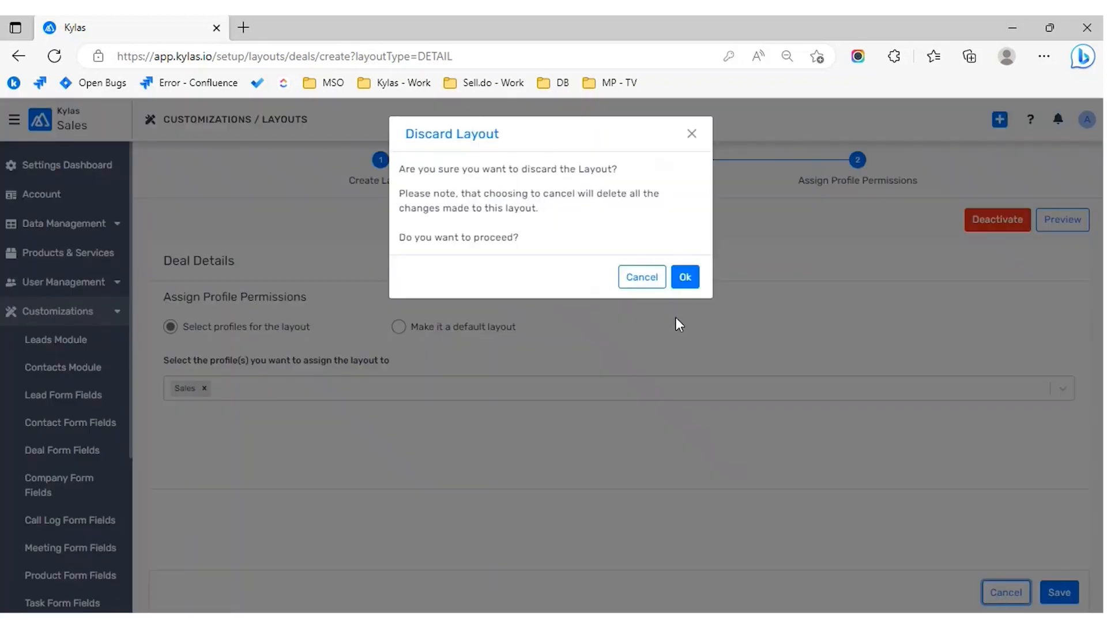
{"action": "left_click", "coordinate": [685, 277]}
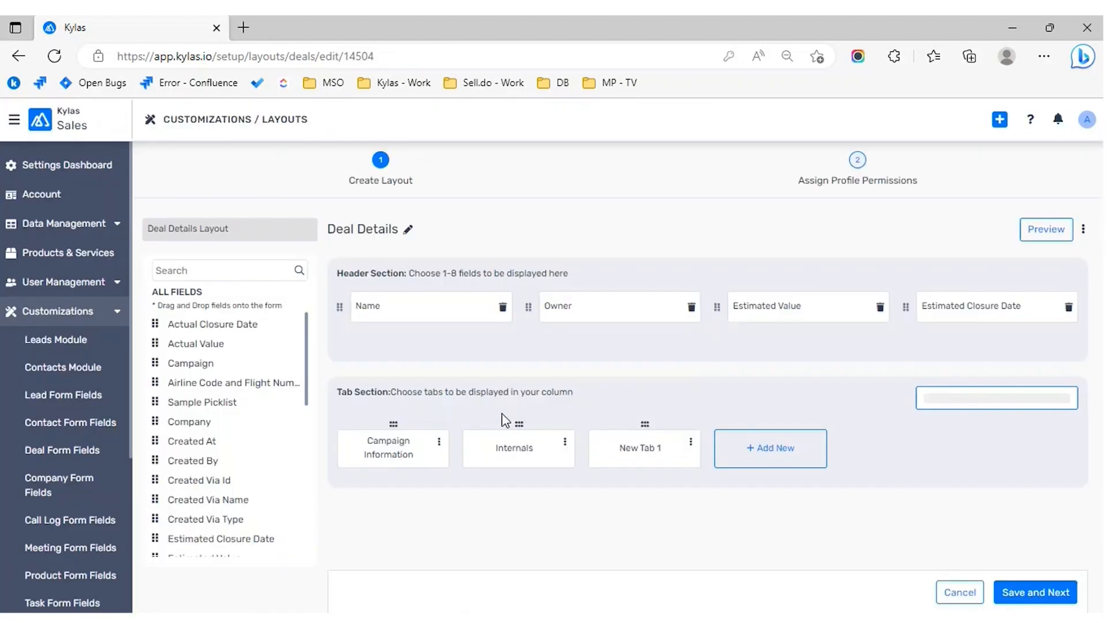
{"action": "left_click", "coordinate": [628, 450]}
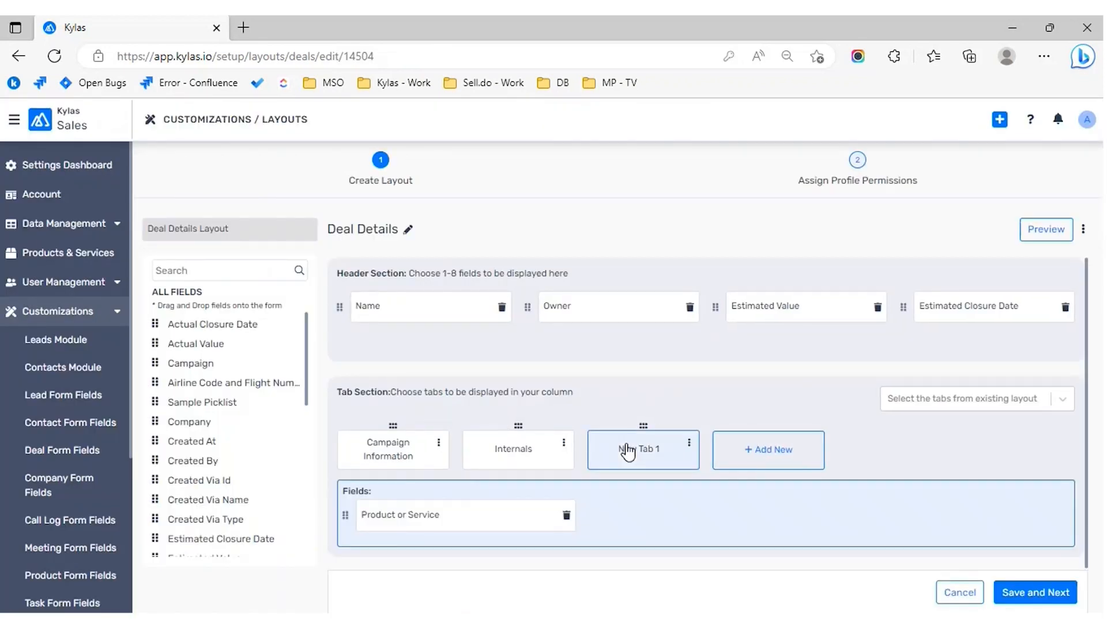
{"action": "left_click", "coordinate": [689, 444]}
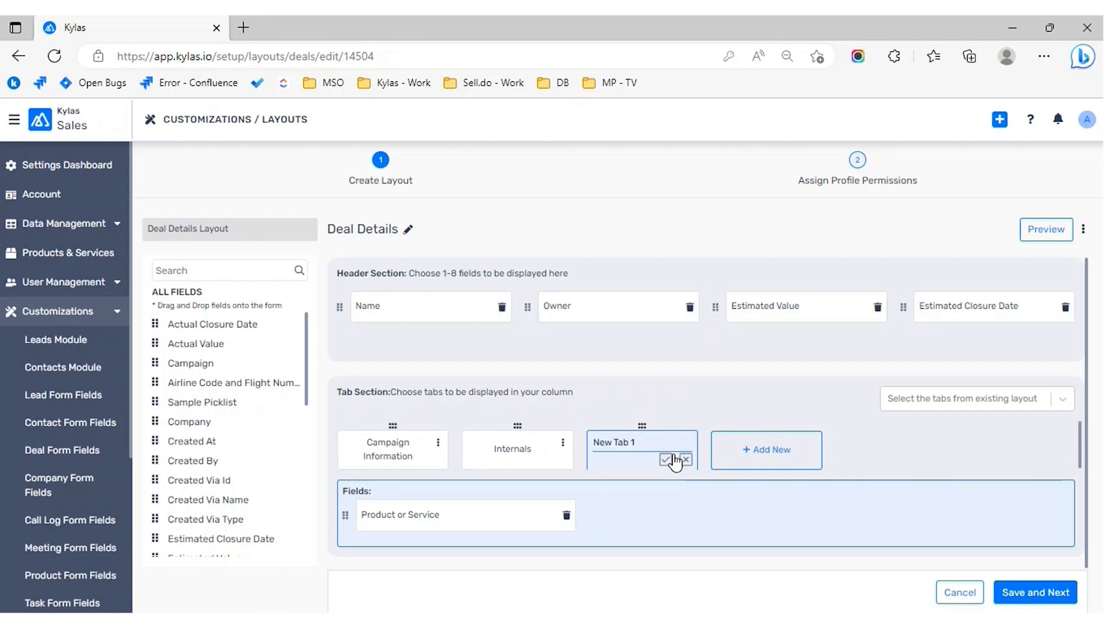
{"action": "triple_click", "coordinate": [659, 442]}
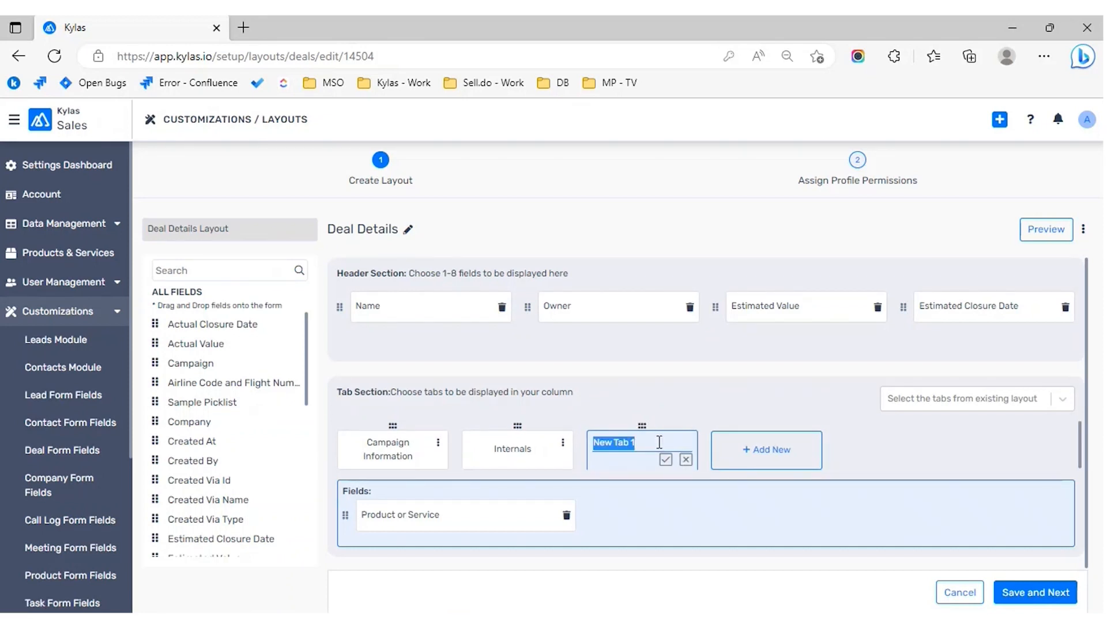
{"action": "type", "text": "Product Details"}
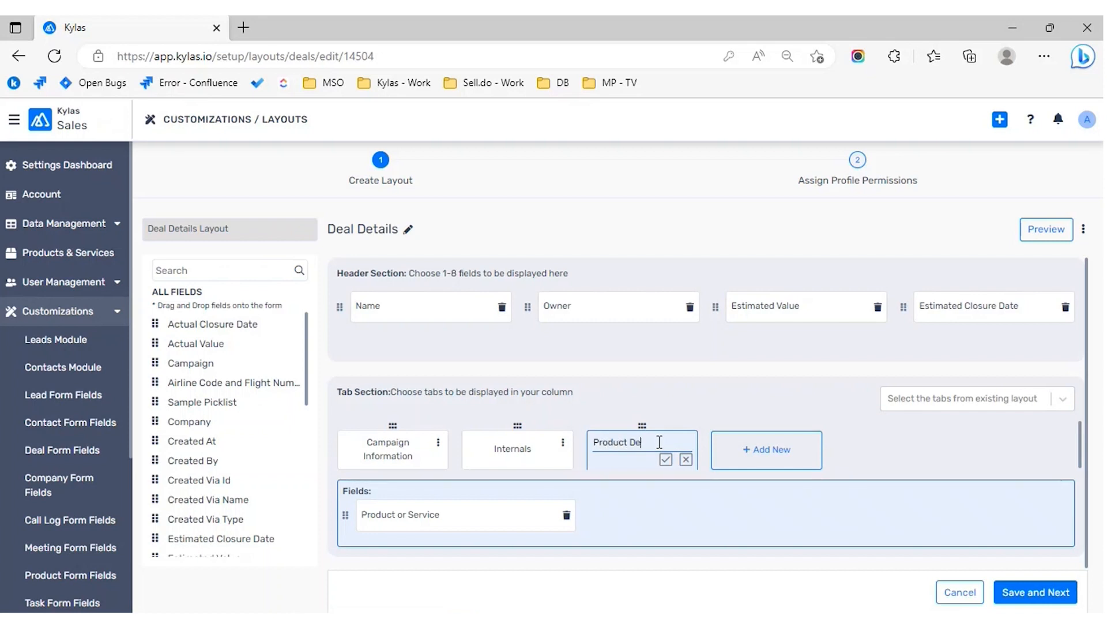
{"action": "left_click", "coordinate": [666, 460]}
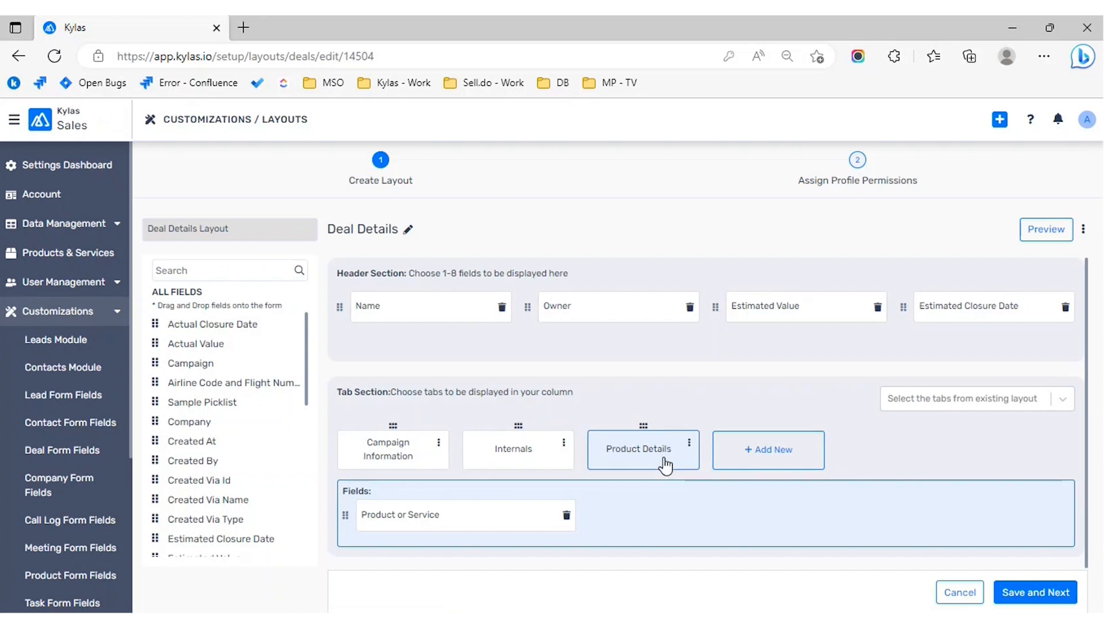
Step: Save the Deal Details layout and preview it to check the Product Details tab name
{"action": "left_click", "coordinate": [1032, 592]}
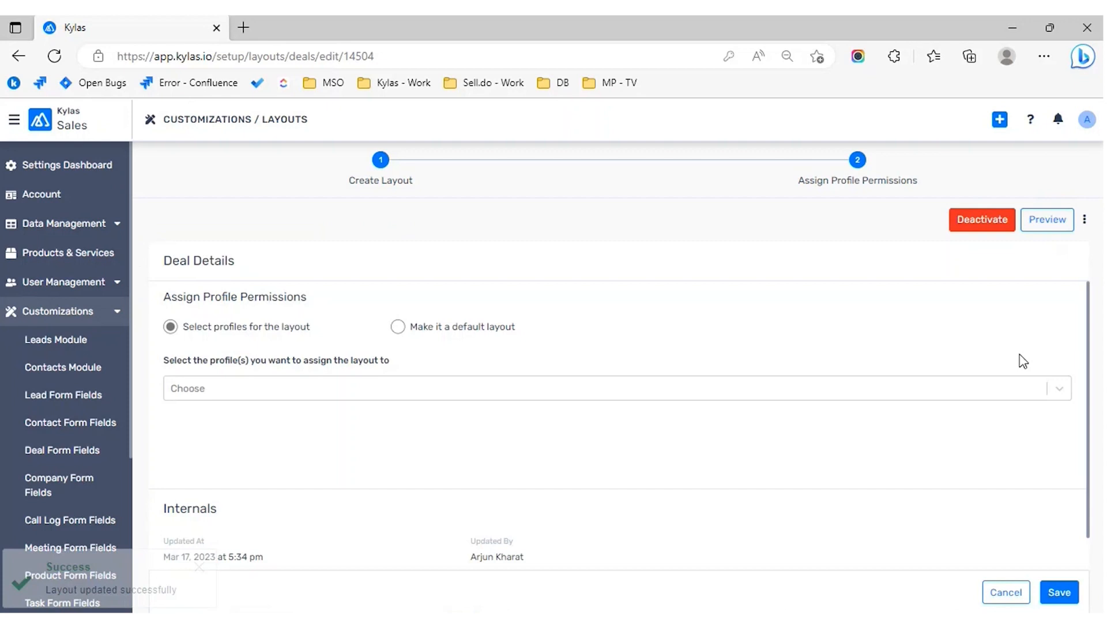
{"action": "left_click", "coordinate": [1048, 220]}
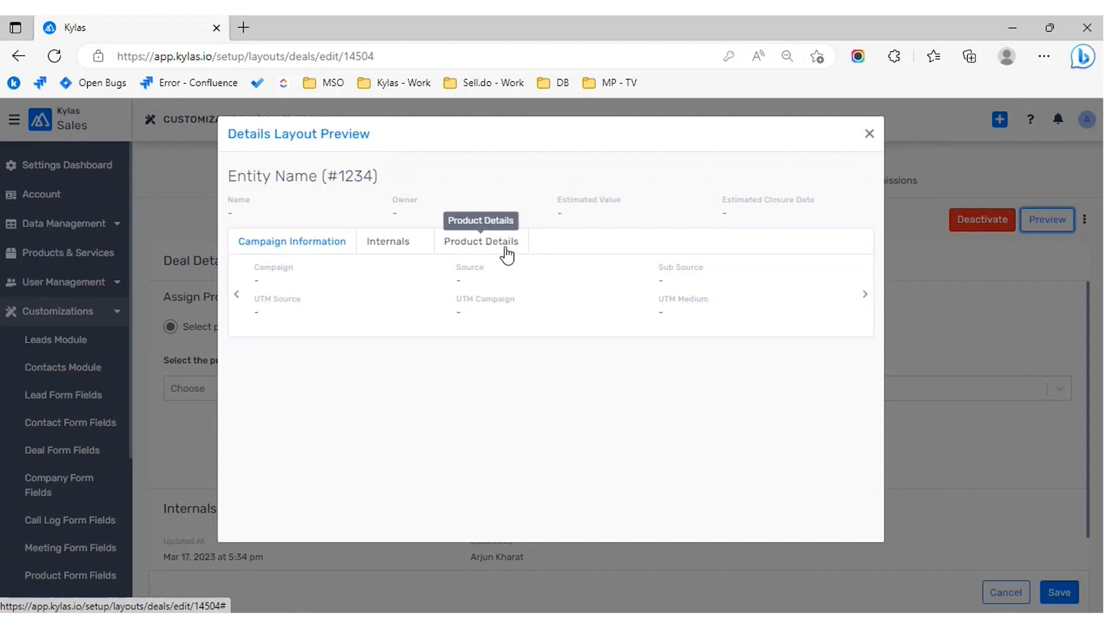
{"action": "left_click", "coordinate": [869, 136]}
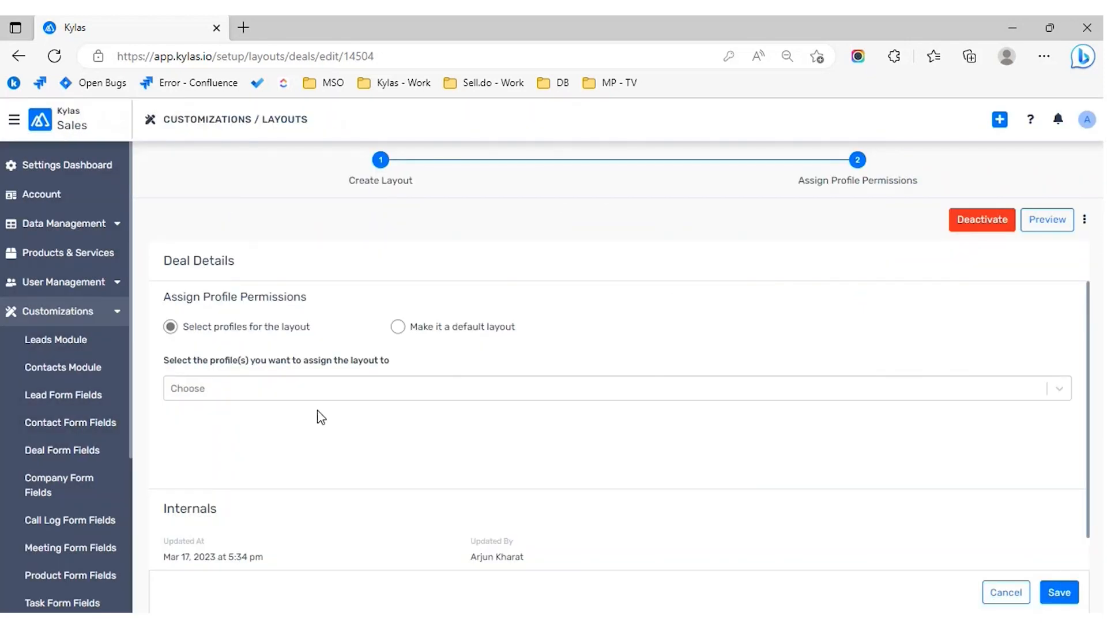
Step: Assign the Deal Details layout to the Sales profile and save the assignment
{"action": "left_click", "coordinate": [294, 395]}
{"action": "left_click", "coordinate": [224, 494]}
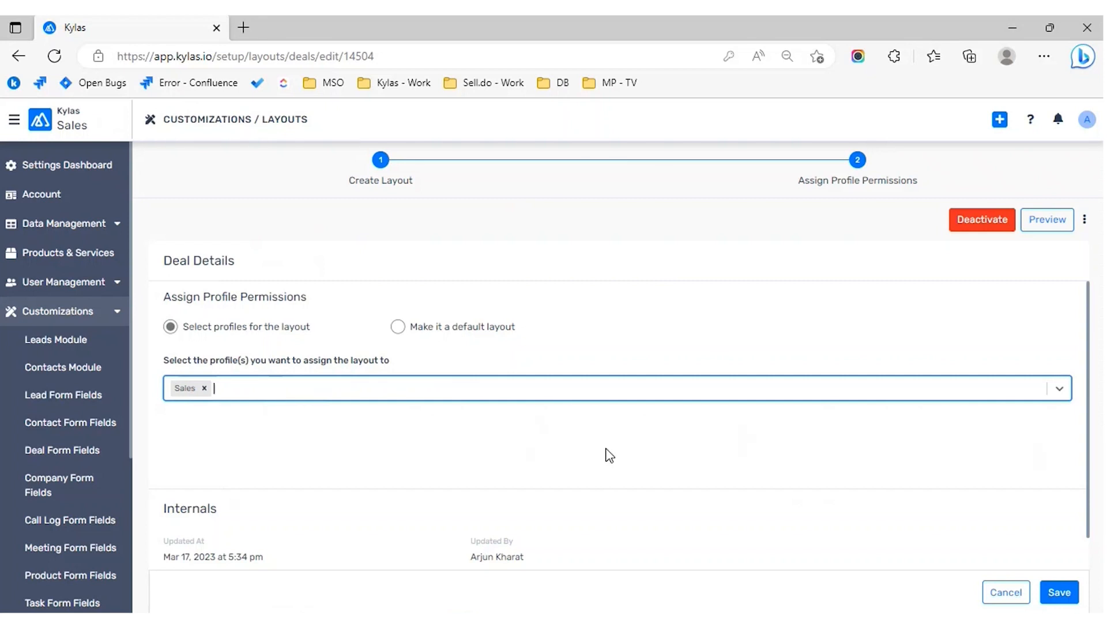
{"action": "left_click", "coordinate": [1051, 595]}
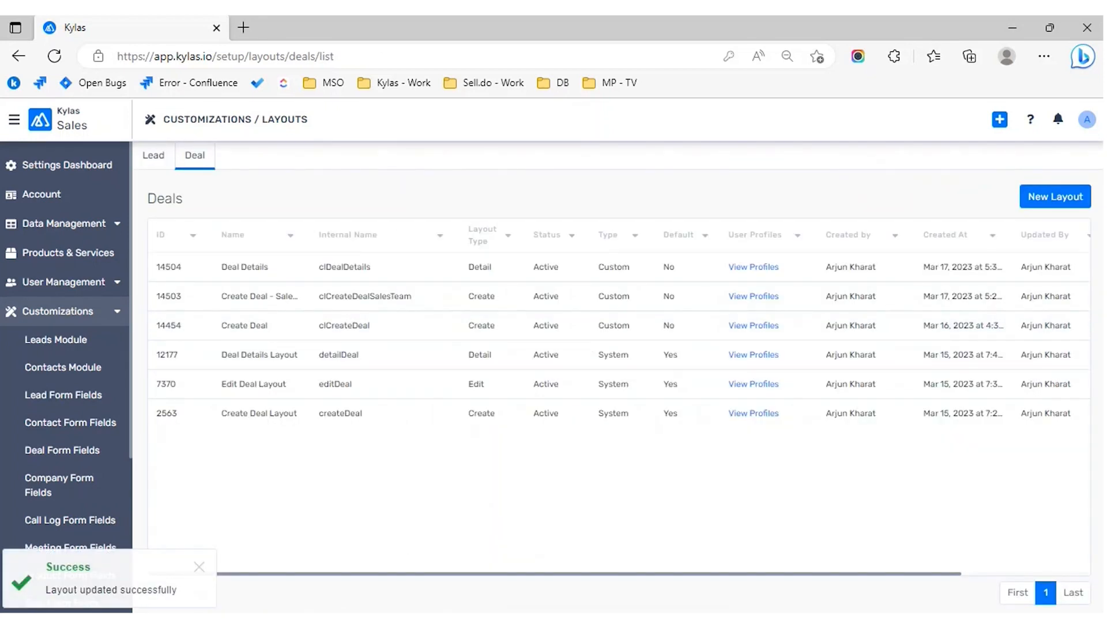
Step: Switch to the sales user's Chrome window, search the deals for "training" and open the Product Training deal
{"action": "mouse_move", "coordinate": [340, 619]}
{"action": "left_click", "coordinate": [402, 594]}
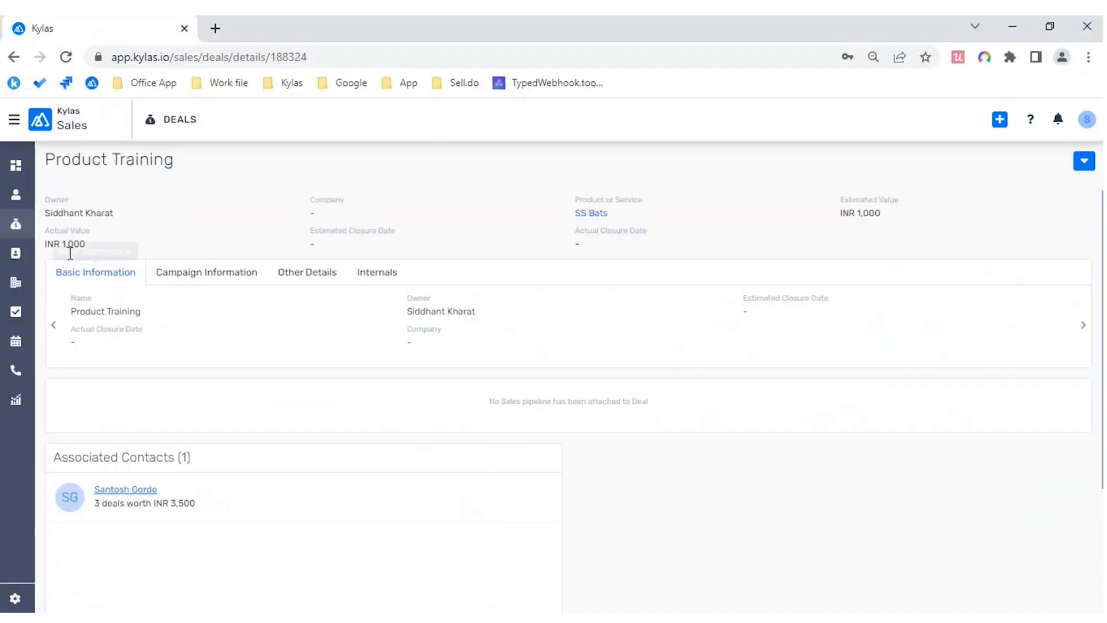
{"action": "left_click", "coordinate": [16, 224]}
{"action": "left_click", "coordinate": [834, 156]}
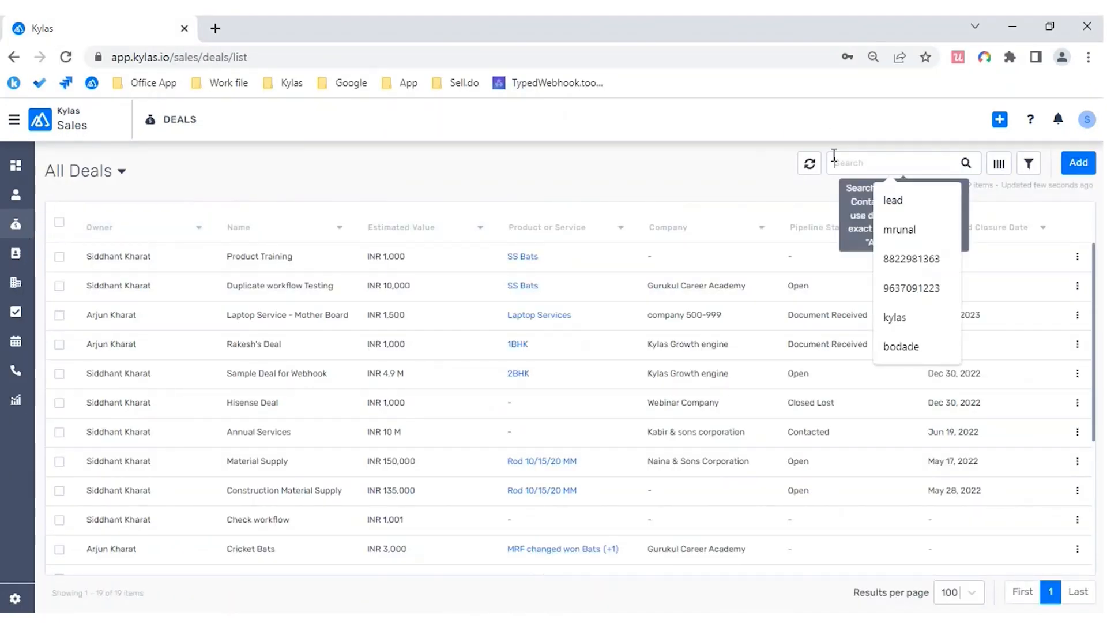
{"action": "type", "text": "training"}
{"action": "key", "text": "Return"}
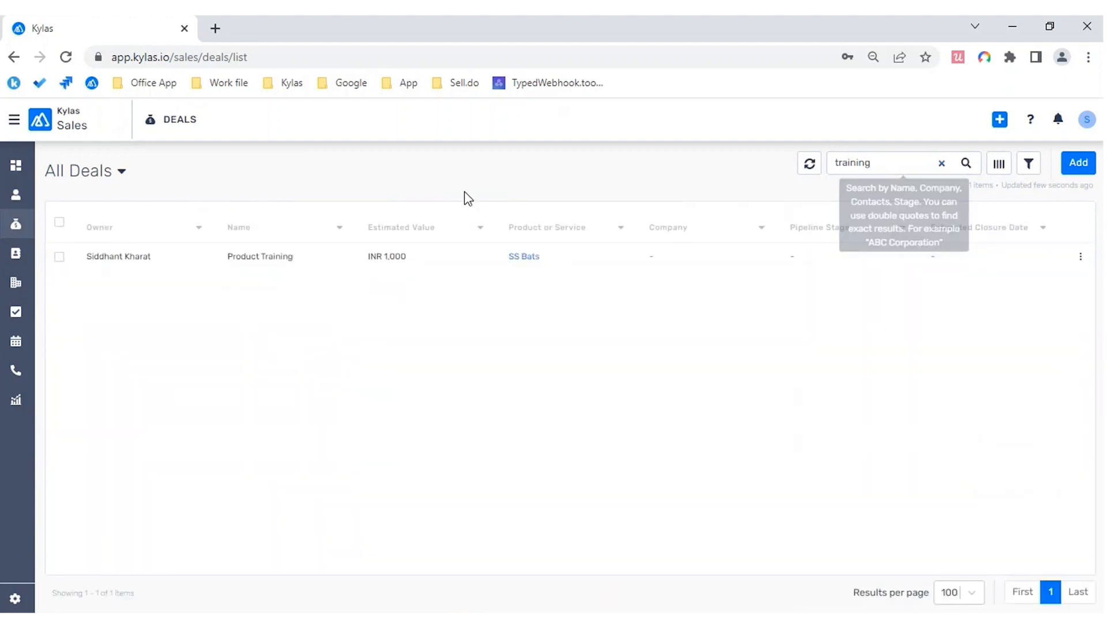
{"action": "left_click", "coordinate": [257, 263]}
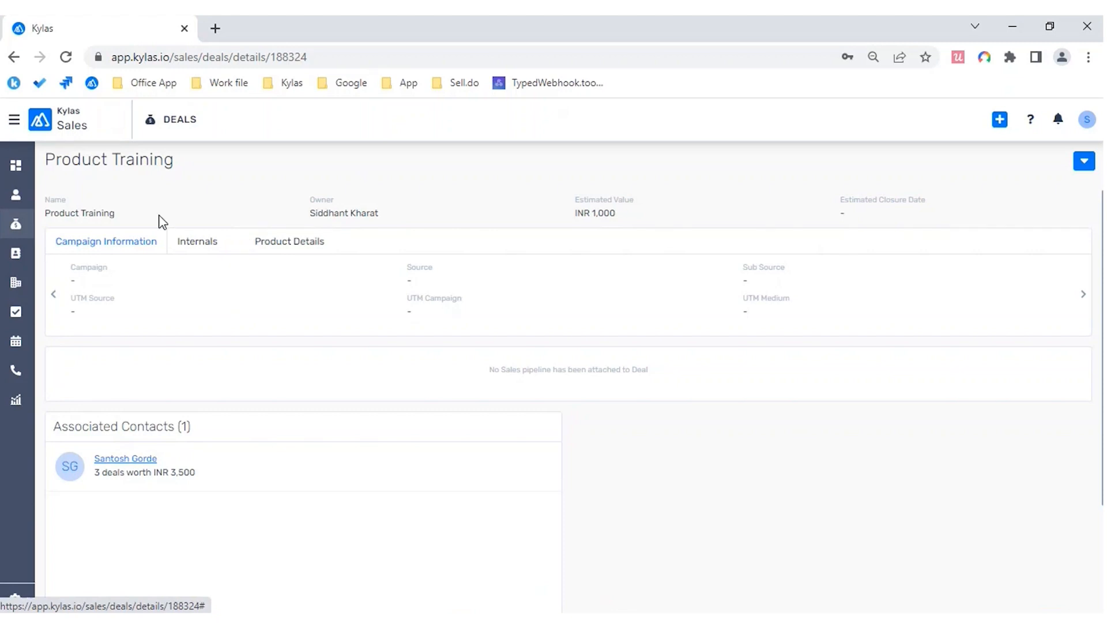
Step: Check the deal's header fields, its Campaign Information, Internals and Product Details tabs, and the actions available to the sales user
{"action": "left_click_drag", "start_coordinate": [46, 161], "coordinate": [178, 168]}
{"action": "left_click", "coordinate": [176, 168]}
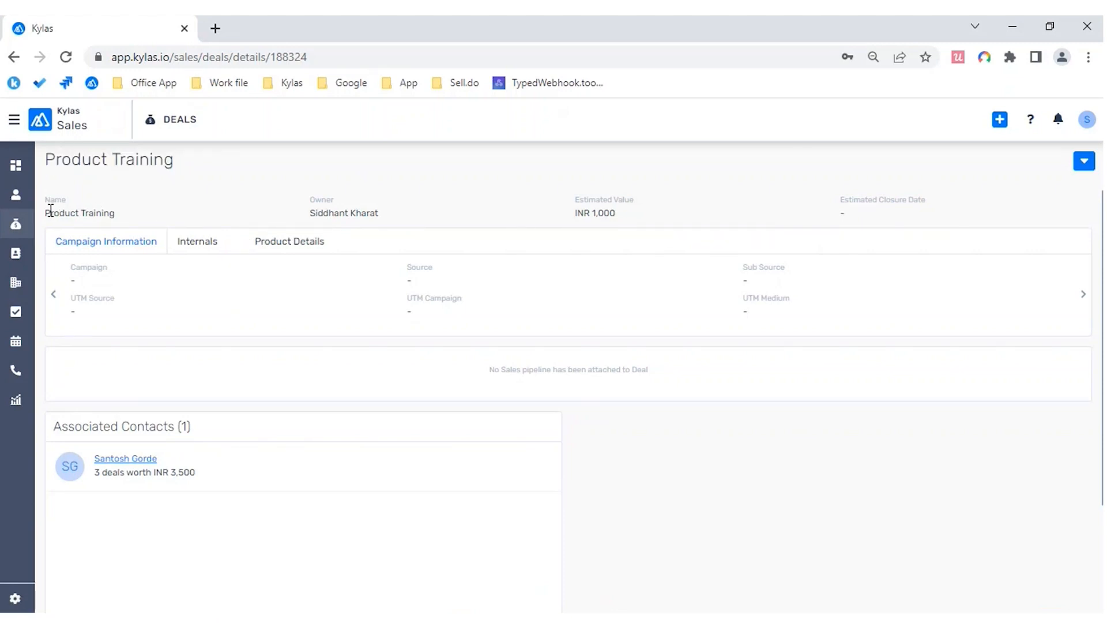
{"action": "left_click_drag", "start_coordinate": [50, 211], "coordinate": [127, 218]}
{"action": "left_click_drag", "start_coordinate": [385, 215], "coordinate": [306, 225]}
{"action": "left_click", "coordinate": [427, 213]}
{"action": "left_click_drag", "start_coordinate": [576, 212], "coordinate": [614, 214]}
{"action": "left_click", "coordinate": [850, 221]}
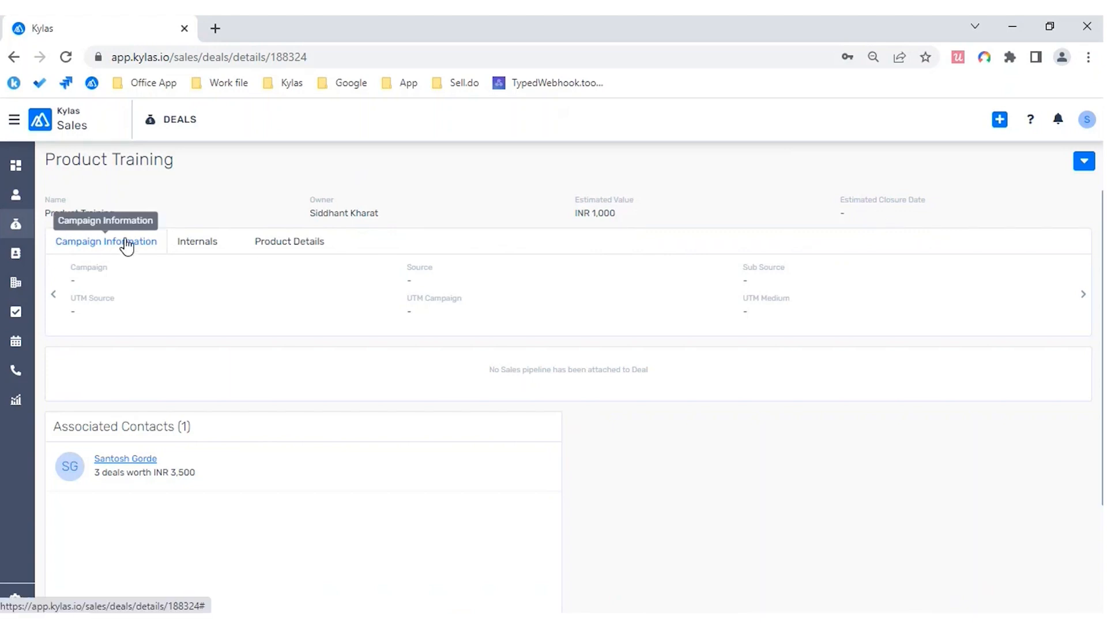
{"action": "left_click", "coordinate": [193, 250]}
{"action": "left_click", "coordinate": [279, 252]}
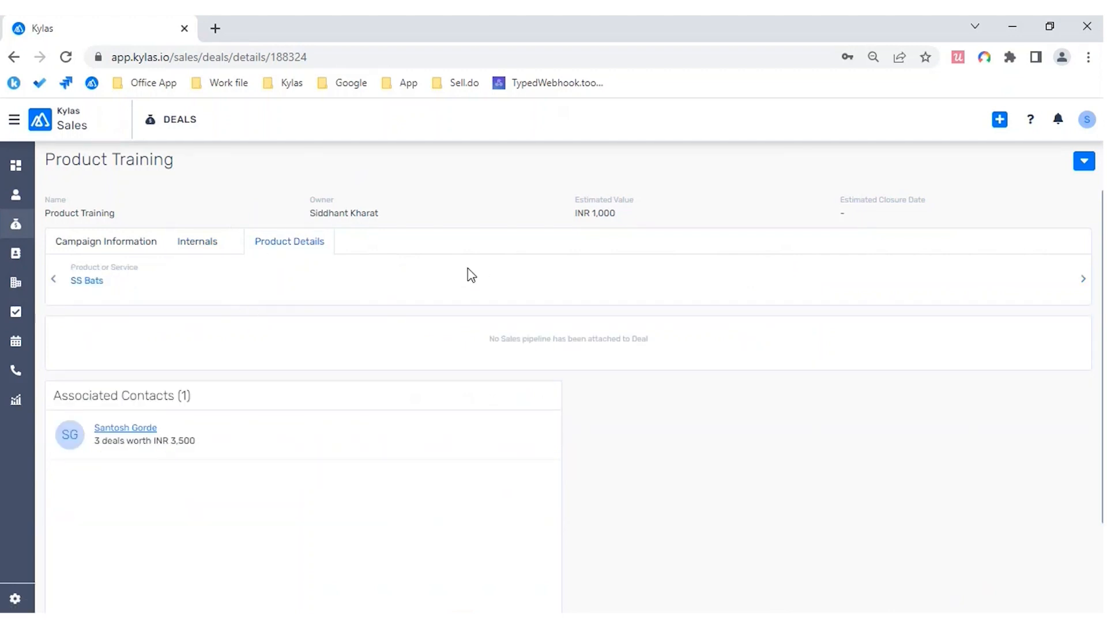
{"action": "left_click", "coordinate": [1084, 163]}
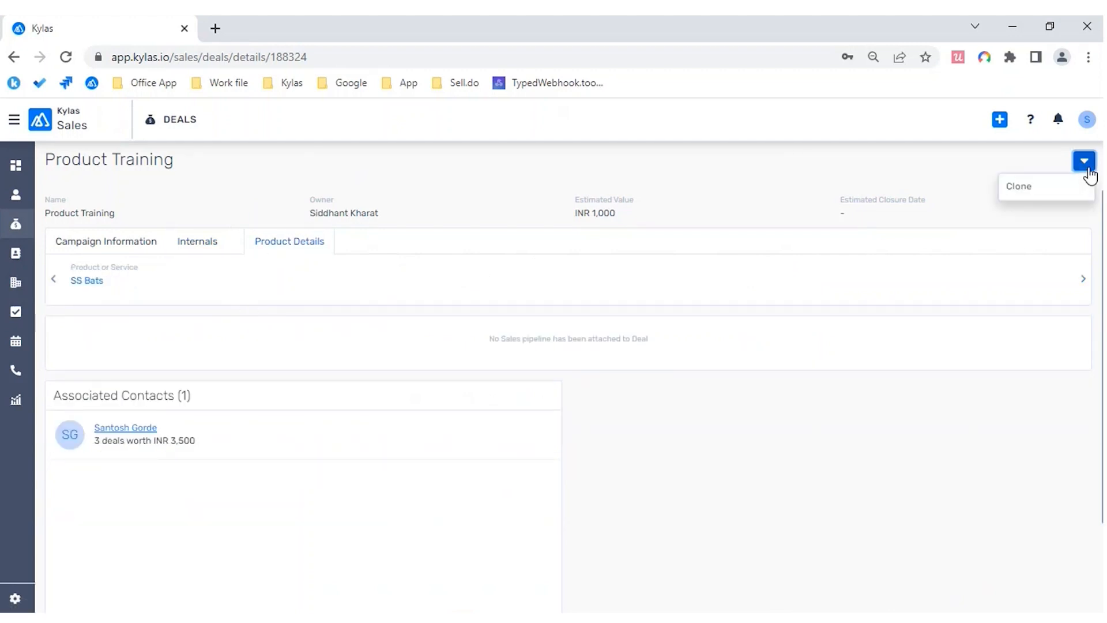
{"action": "left_click", "coordinate": [762, 163]}
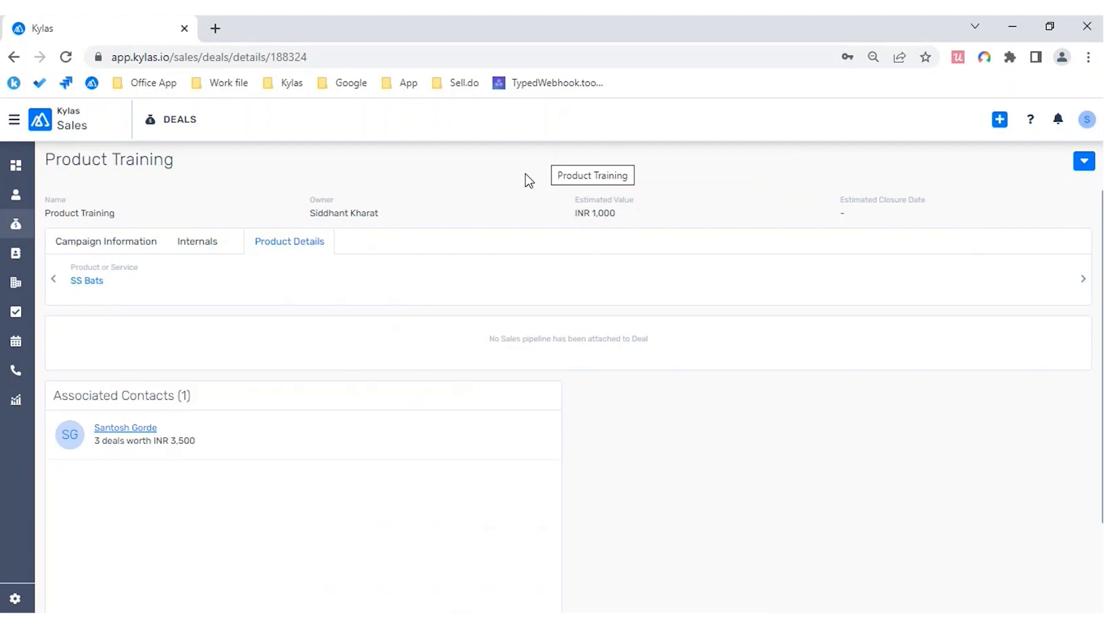
Step: Switch to the admin's Edge window and open the Sales profile in the user management profile permissions
{"action": "mouse_move", "coordinate": [341, 618]}
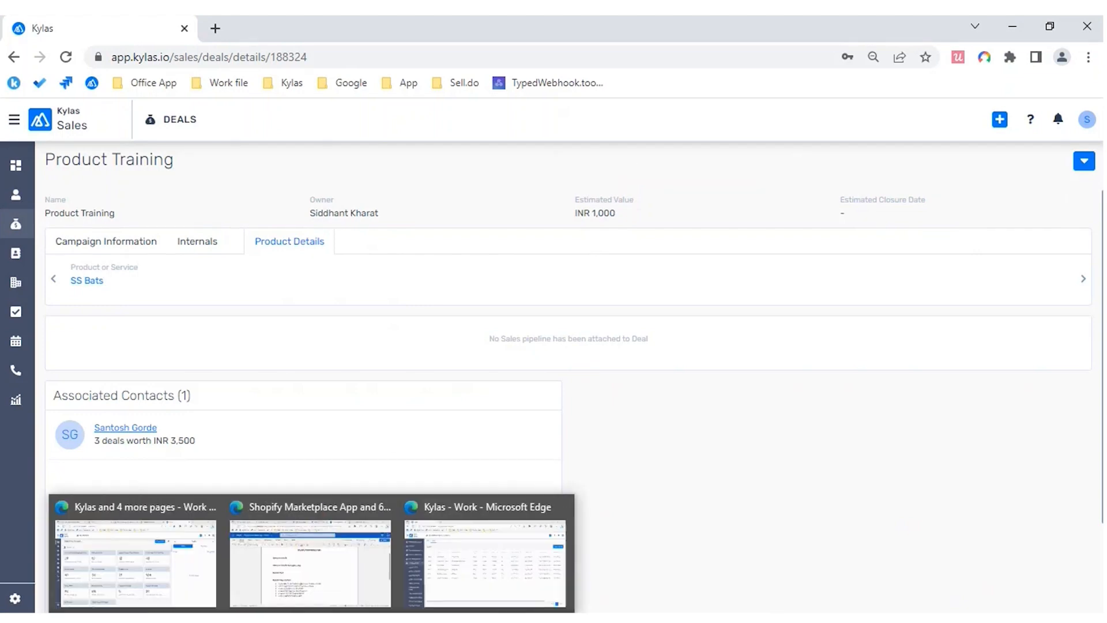
{"action": "left_click", "coordinate": [457, 568]}
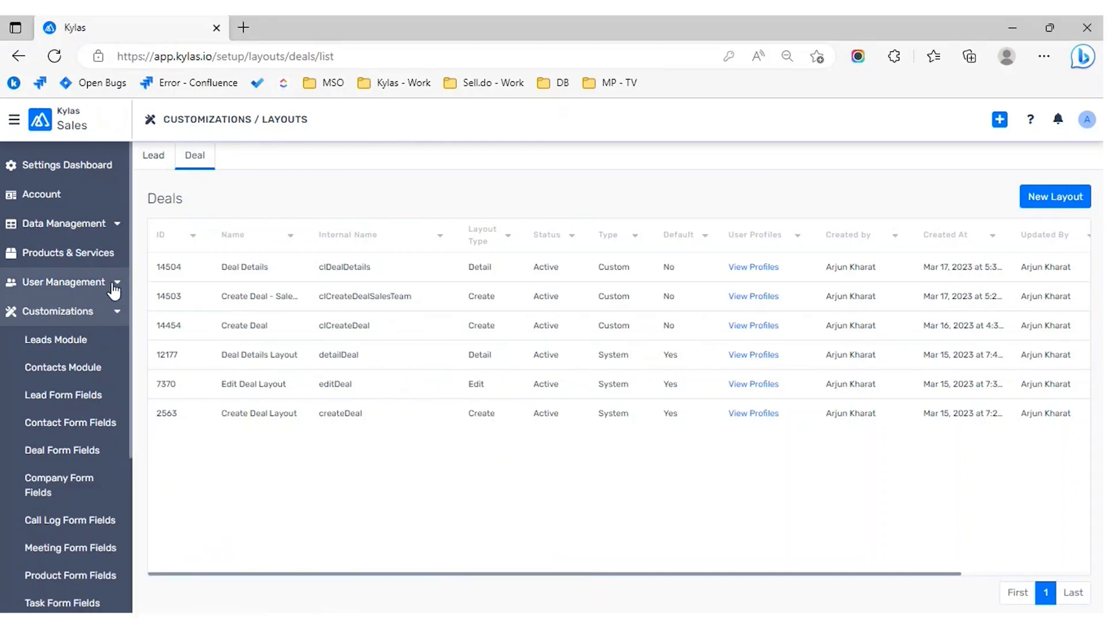
{"action": "left_click", "coordinate": [112, 283]}
{"action": "left_click", "coordinate": [85, 372]}
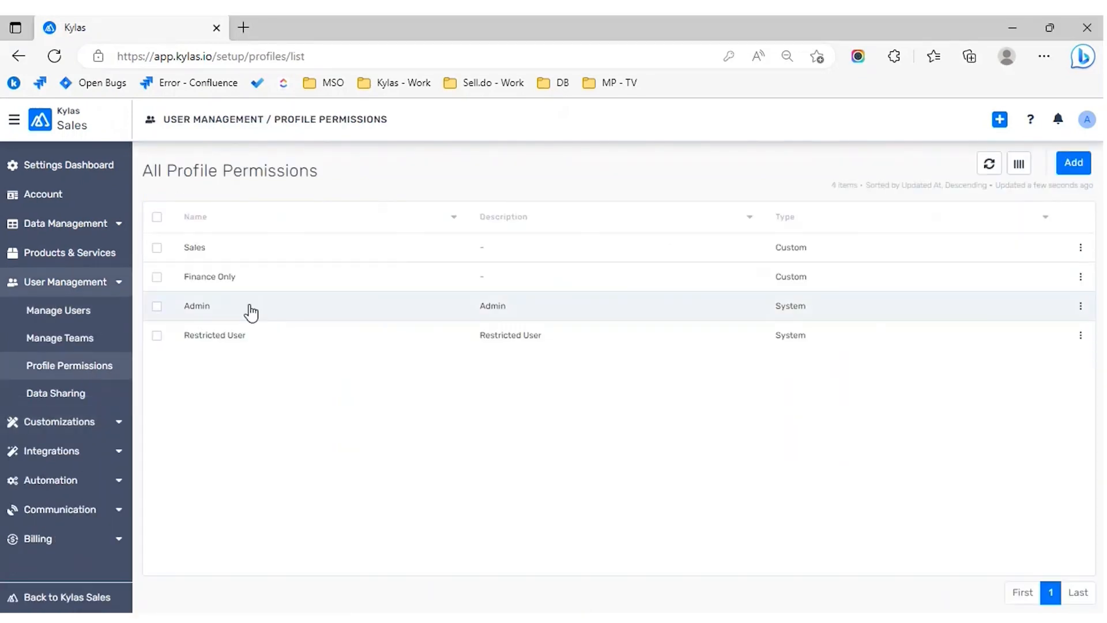
{"action": "left_click", "coordinate": [218, 248]}
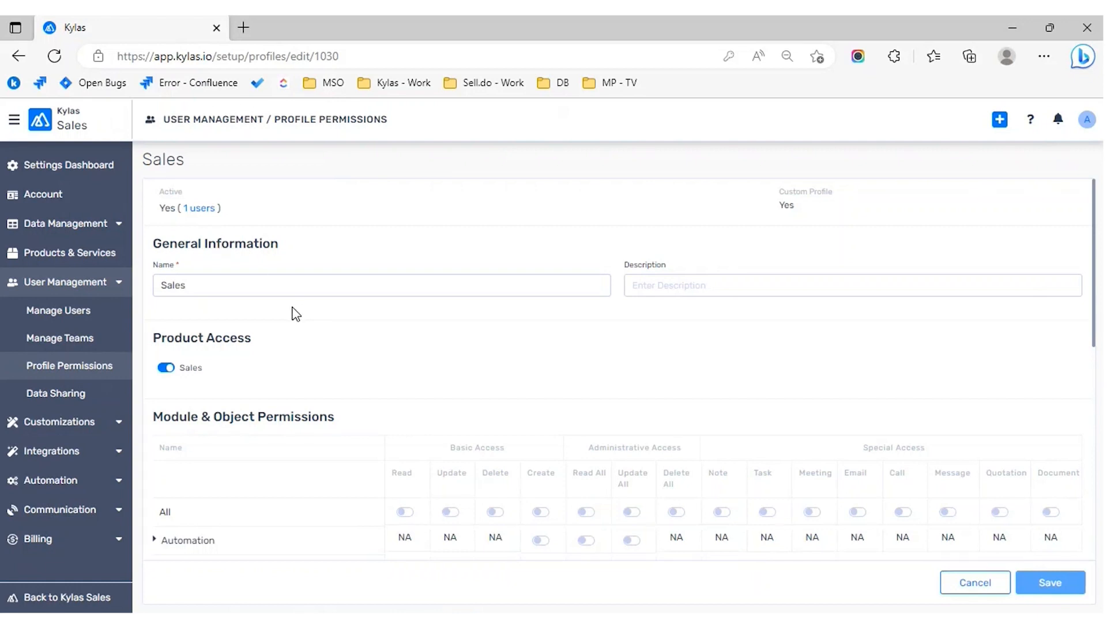
Step: Enable the Note, Task, Meeting and Email permissions for Deal Management, including the dependent Contact Email permission
{"action": "scroll", "coordinate": [295, 314], "scroll_direction": "down", "scroll_amount": 2}
{"action": "scroll", "coordinate": [295, 314], "scroll_direction": "down", "scroll_amount": 5}
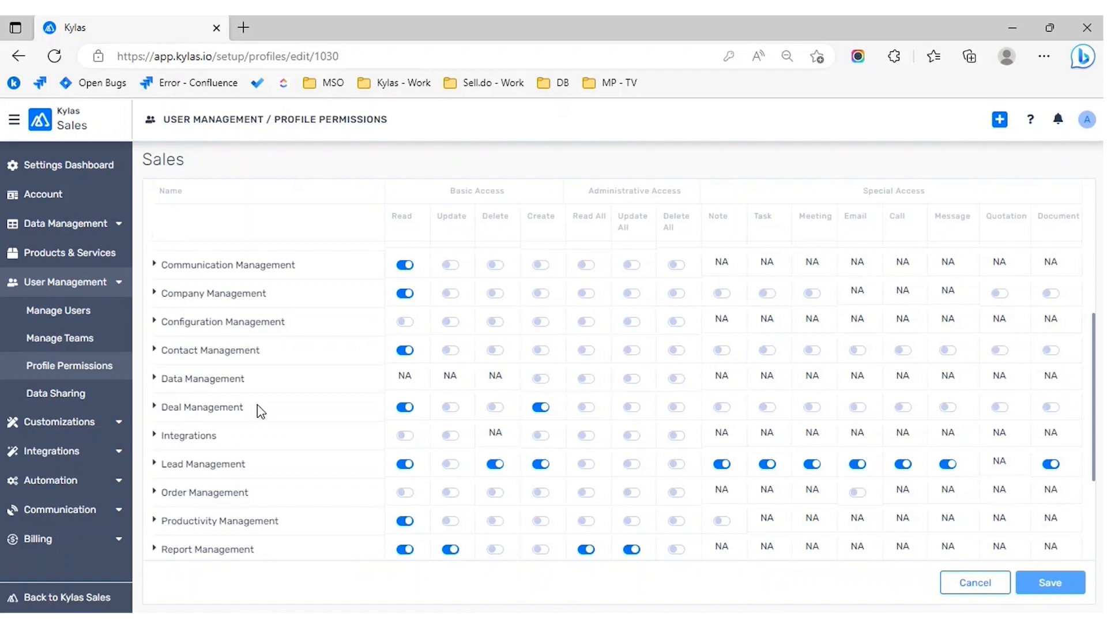
{"action": "left_click", "coordinate": [725, 408]}
{"action": "left_click", "coordinate": [767, 409]}
{"action": "left_click", "coordinate": [813, 410]}
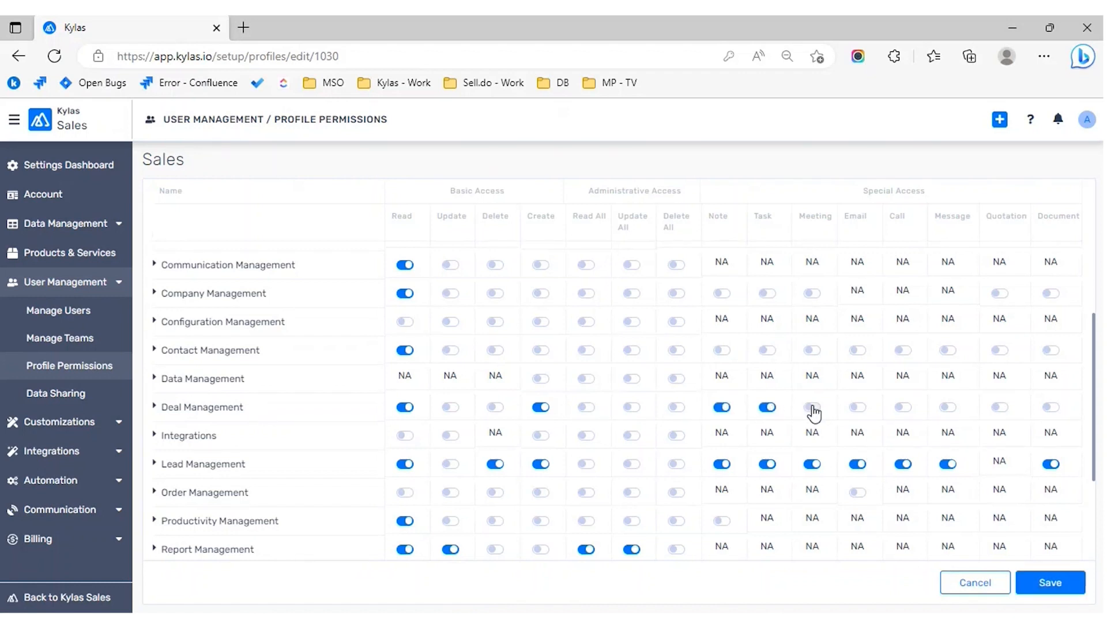
{"action": "left_click", "coordinate": [858, 407]}
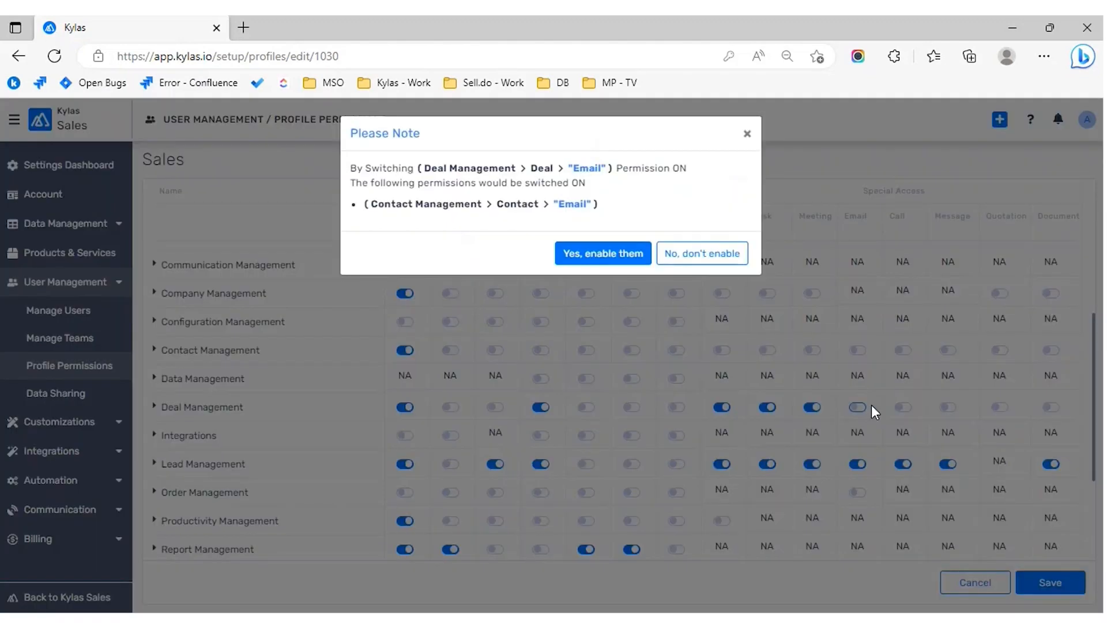
{"action": "left_click", "coordinate": [636, 255]}
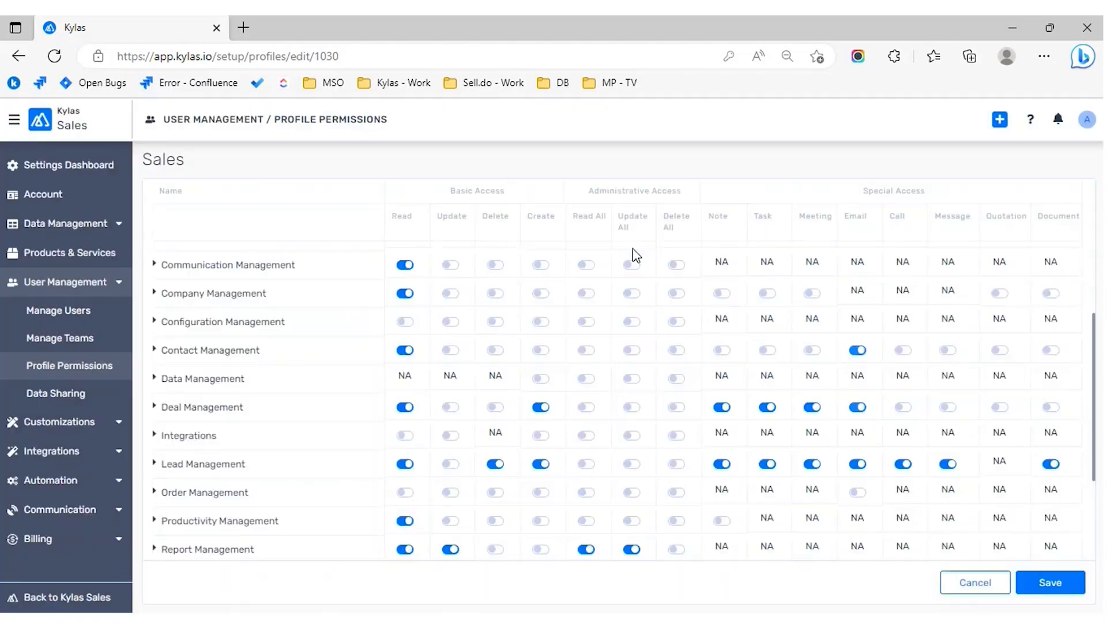
Step: Enable Call, Message, Quotation and Document for Deal Management, accept the dependent Quotation Read permission, and save the Sales profile
{"action": "left_click", "coordinate": [909, 412]}
{"action": "left_click", "coordinate": [948, 410]}
{"action": "left_click", "coordinate": [999, 410]}
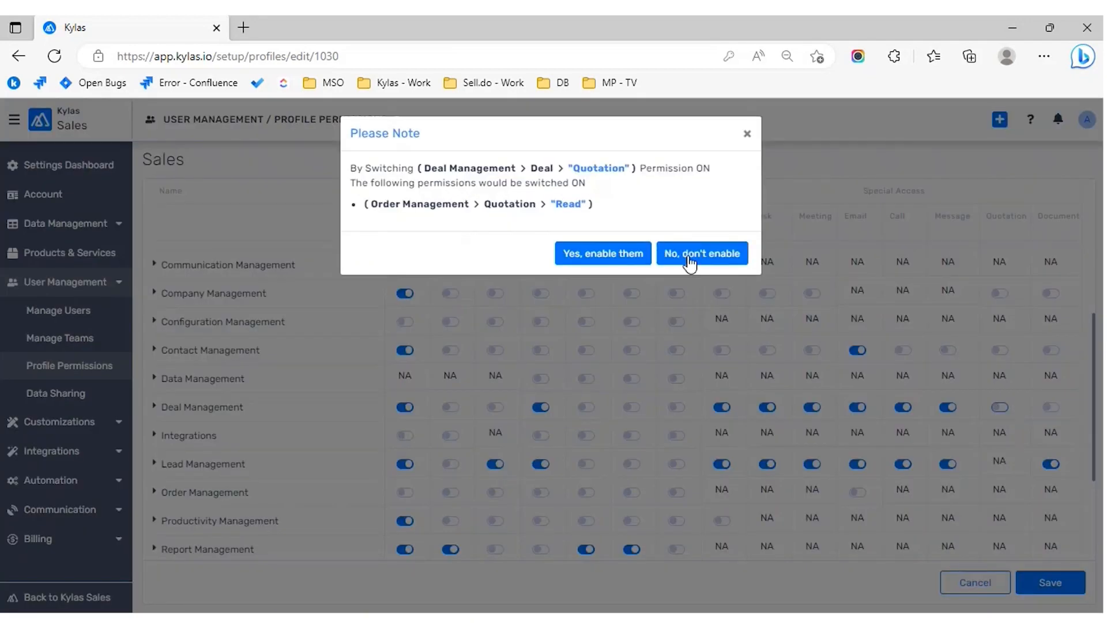
{"action": "left_click", "coordinate": [690, 259]}
{"action": "left_click", "coordinate": [1007, 410]}
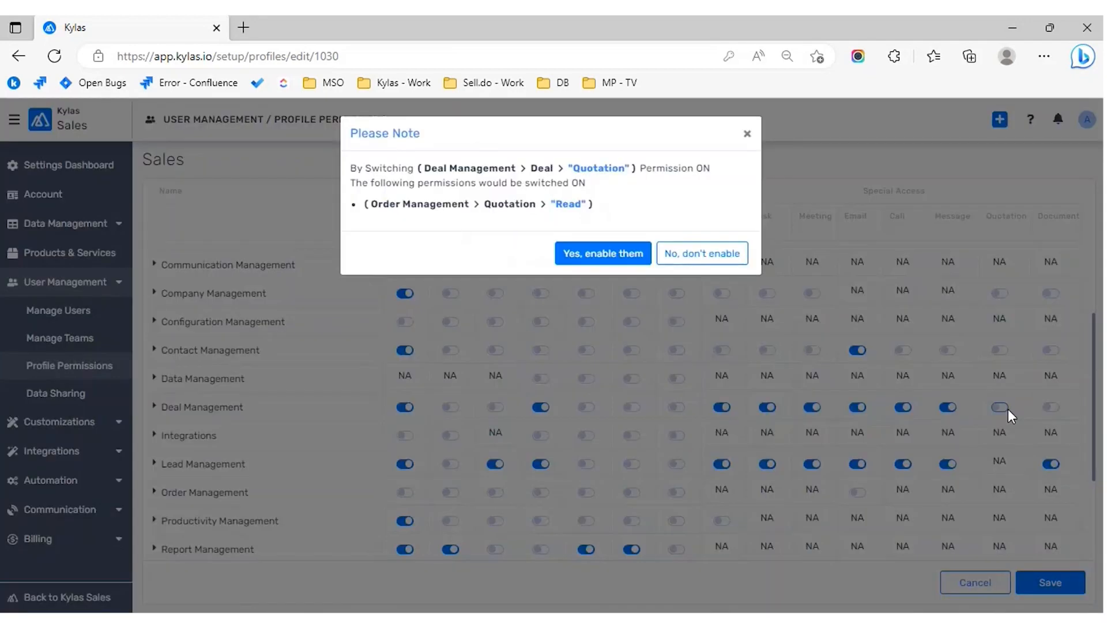
{"action": "left_click", "coordinate": [589, 252]}
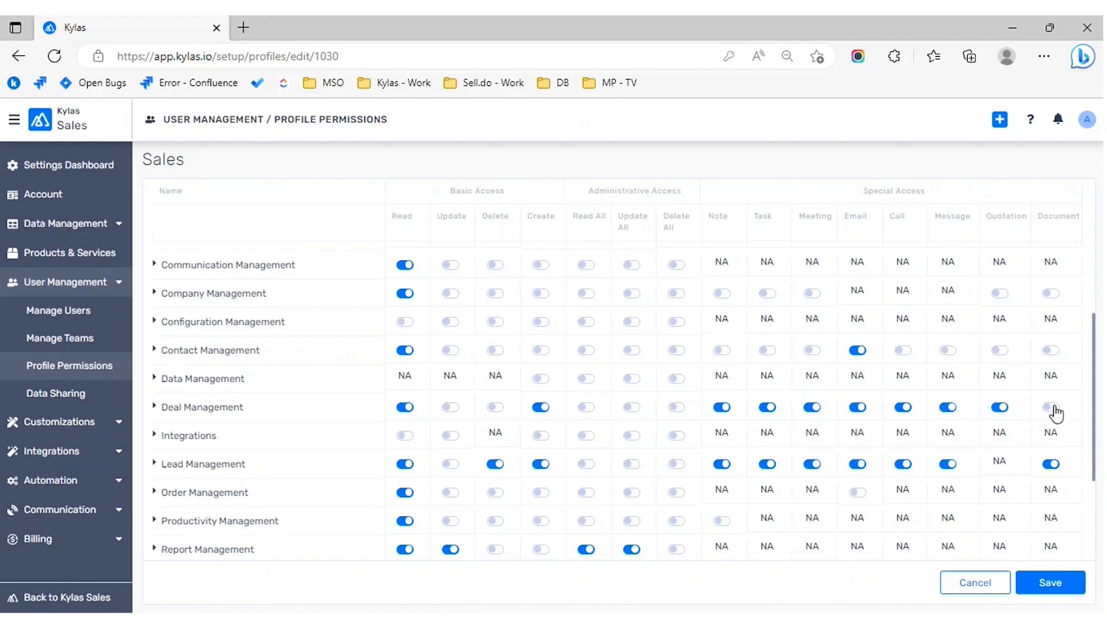
{"action": "left_click", "coordinate": [1052, 408]}
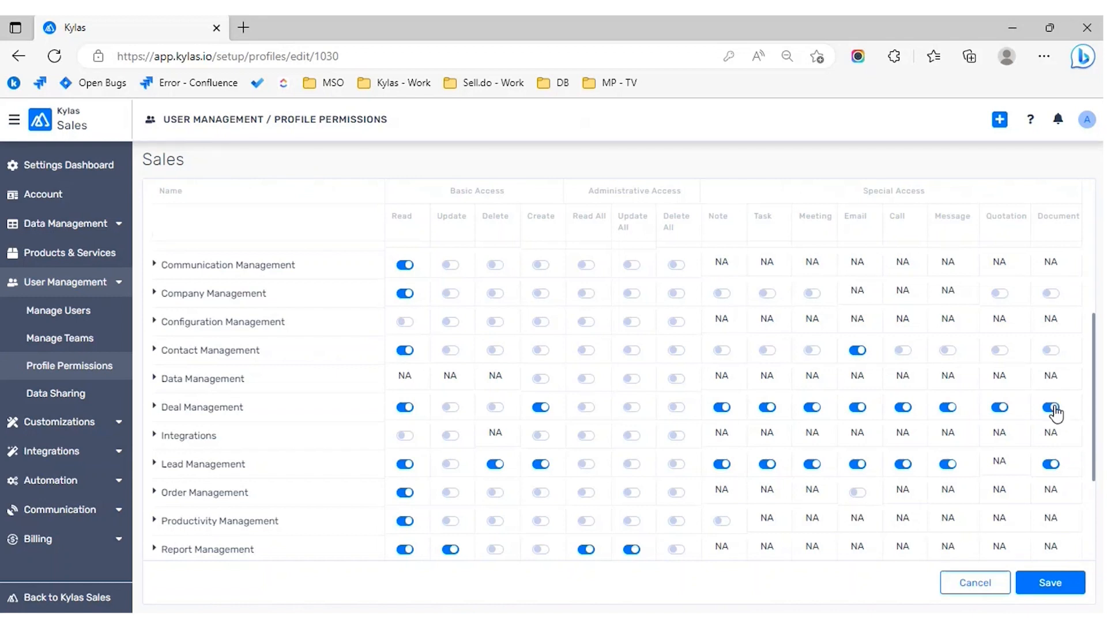
{"action": "left_click", "coordinate": [1060, 586]}
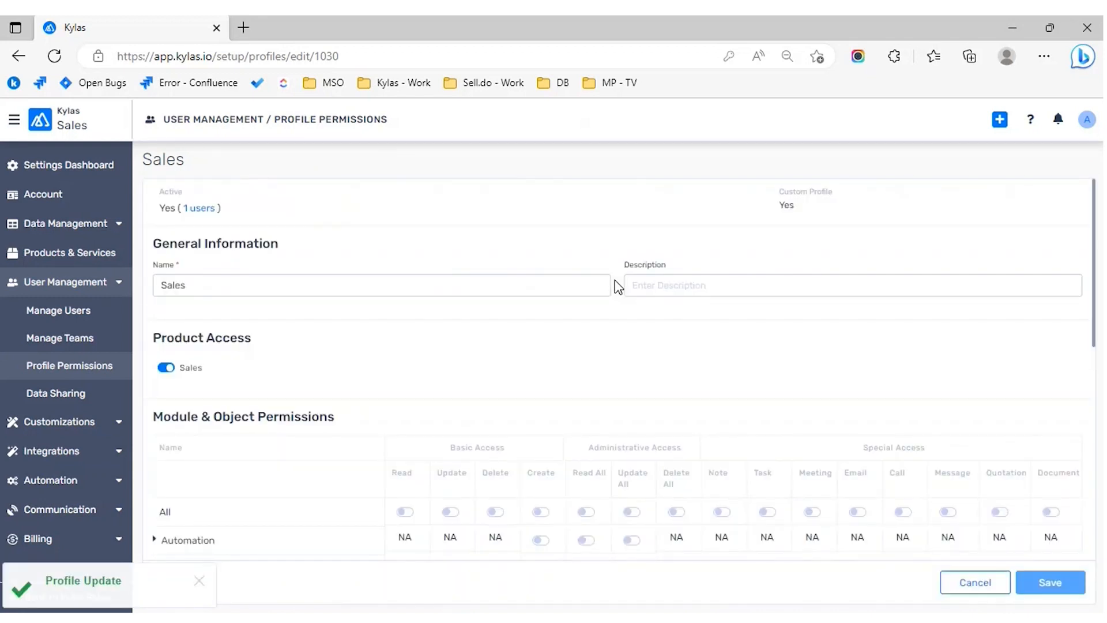
Step: Switch to the sales user's Chrome window, log out and back in, and dismiss the training banner and disconnected-apps notice
{"action": "key", "text": "alt+Tab"}
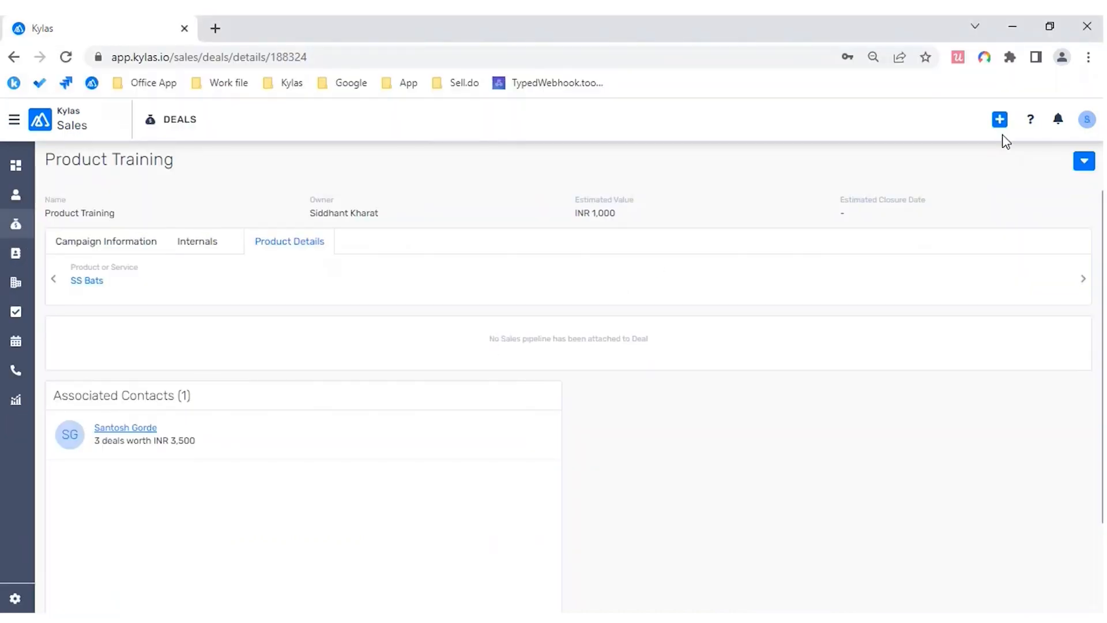
{"action": "left_click", "coordinate": [1087, 120]}
{"action": "left_click", "coordinate": [1002, 215]}
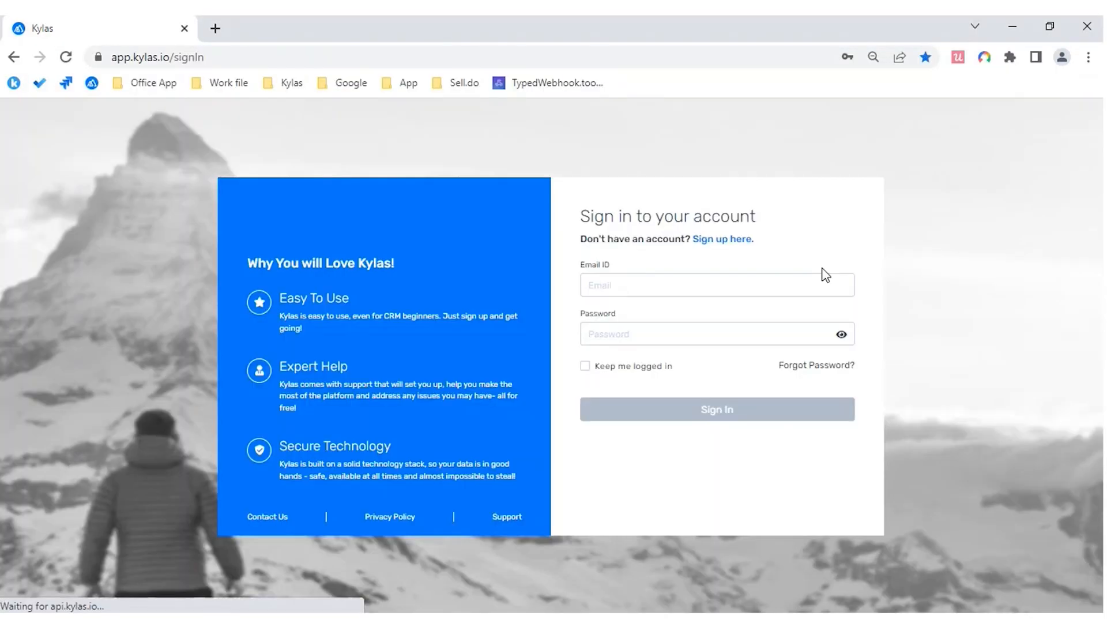
{"action": "left_click", "coordinate": [672, 414]}
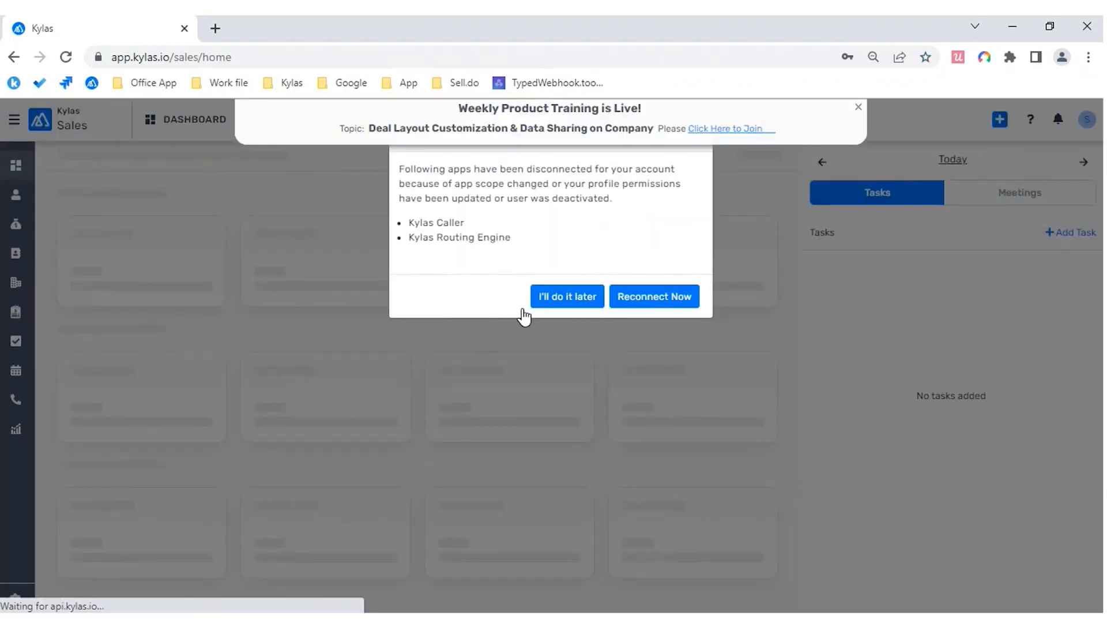
{"action": "left_click", "coordinate": [859, 108]}
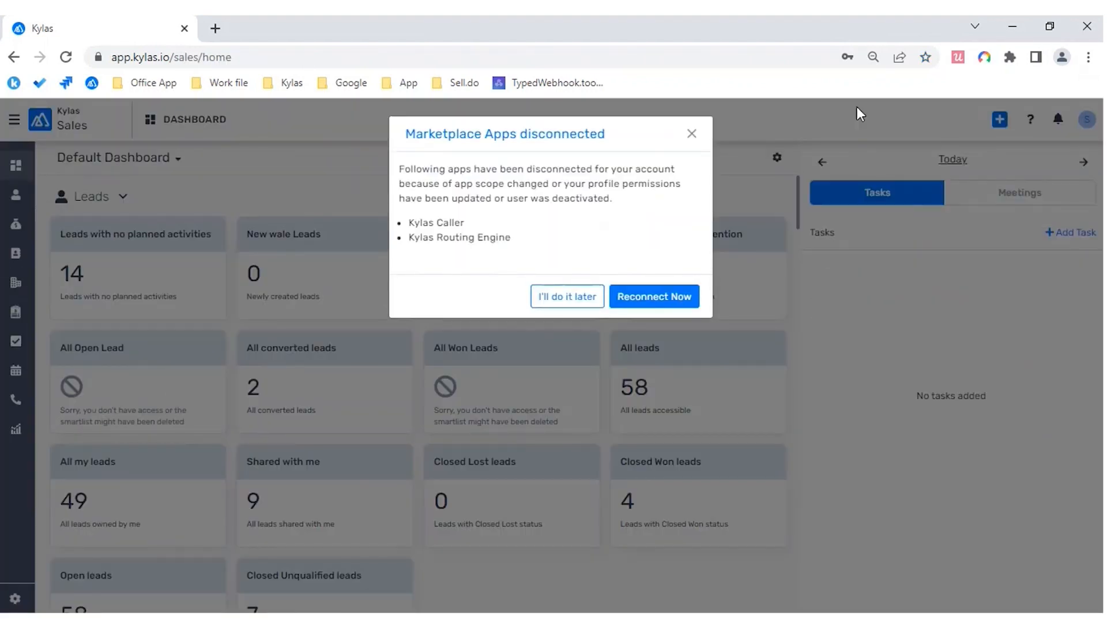
{"action": "left_click", "coordinate": [576, 299]}
Step: Open the Product Training deal from the deals list and check its notes, available activity actions and owner
{"action": "left_click", "coordinate": [16, 224]}
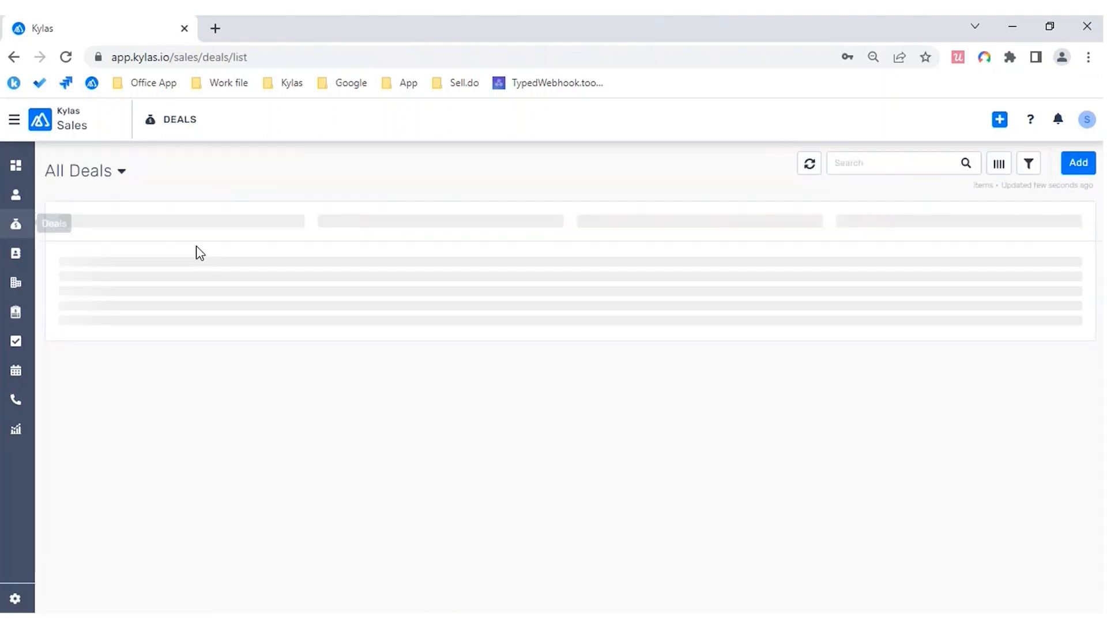
{"action": "left_click", "coordinate": [265, 254]}
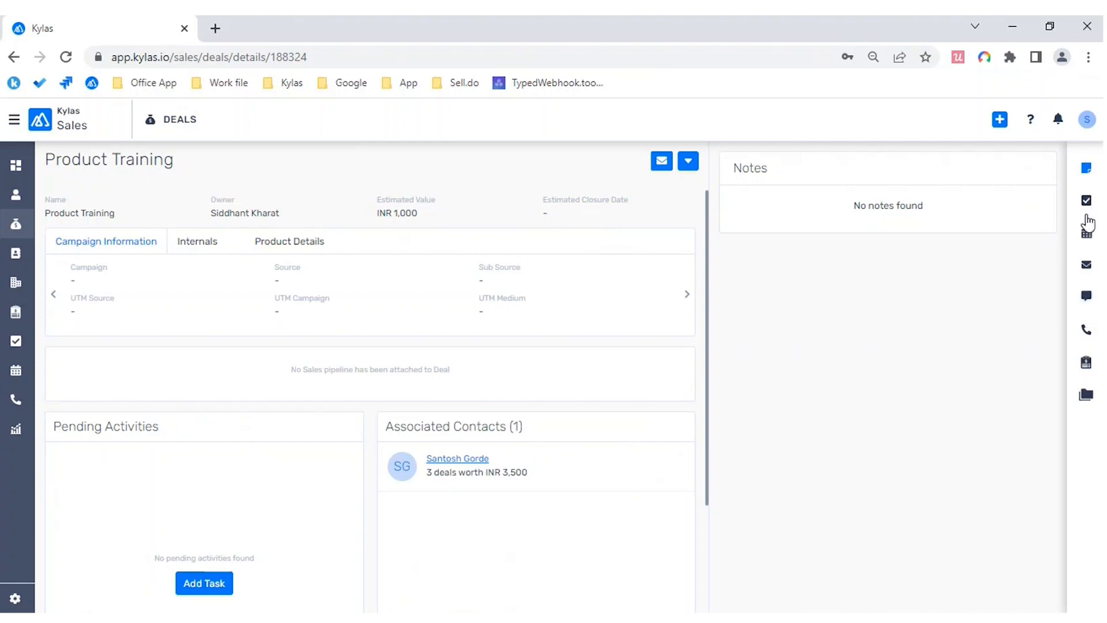
{"action": "left_click", "coordinate": [1088, 173]}
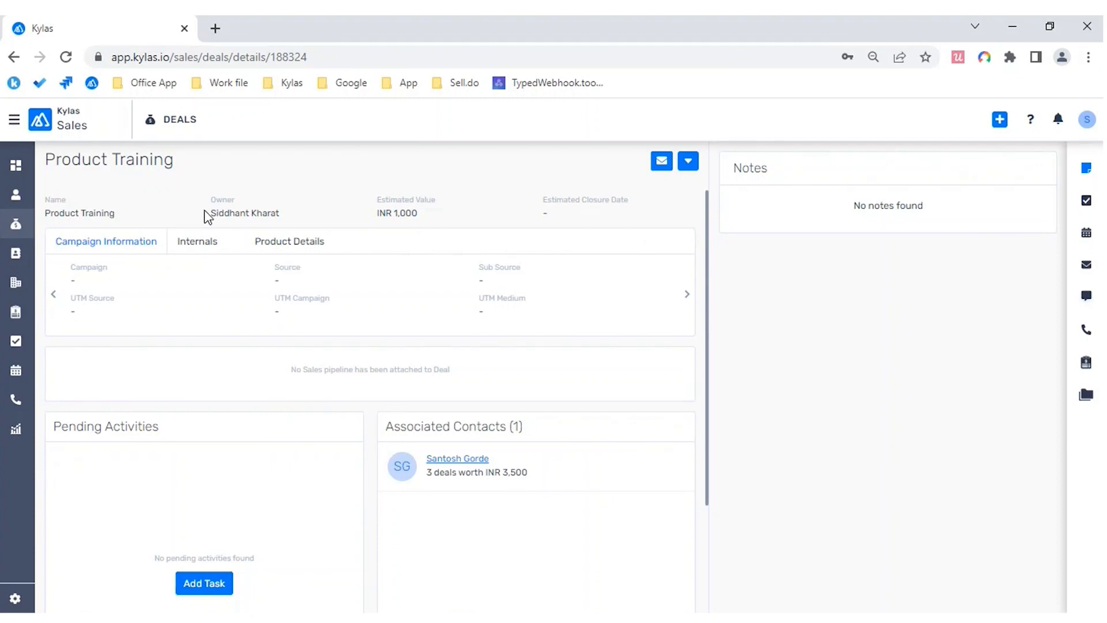
{"action": "left_click_drag", "start_coordinate": [210, 218], "coordinate": [287, 217]}
Step: View the companies list as the sales user, and compare it with the companies list in the admin's Edge window
{"action": "left_click", "coordinate": [23, 228]}
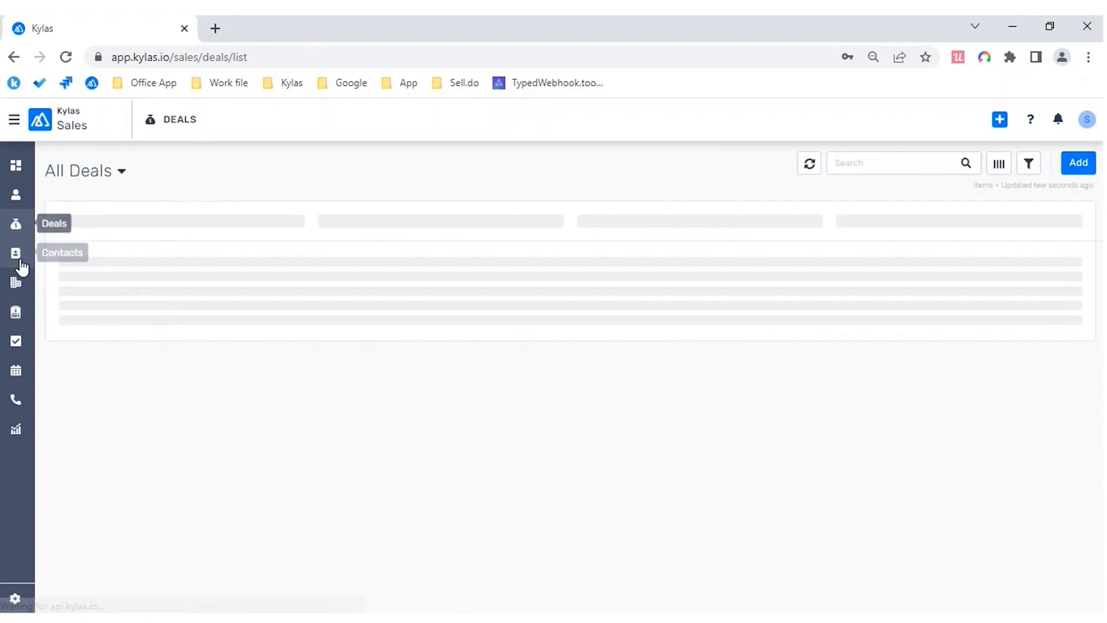
{"action": "left_click", "coordinate": [19, 284]}
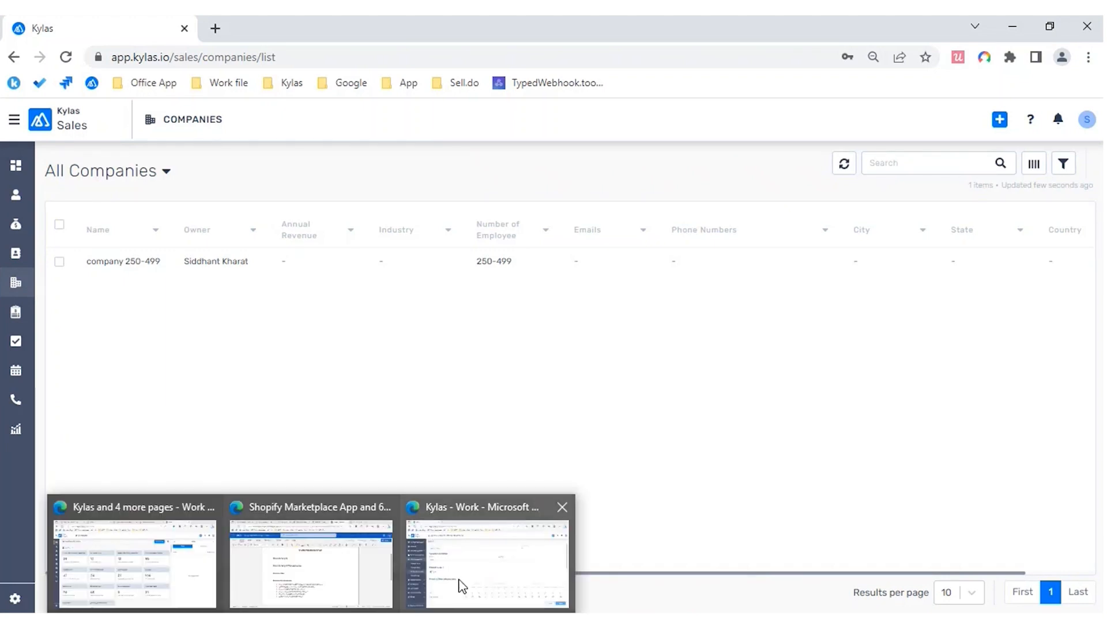
{"action": "left_click", "coordinate": [458, 586]}
{"action": "left_click", "coordinate": [14, 120]}
{"action": "left_click", "coordinate": [34, 153]}
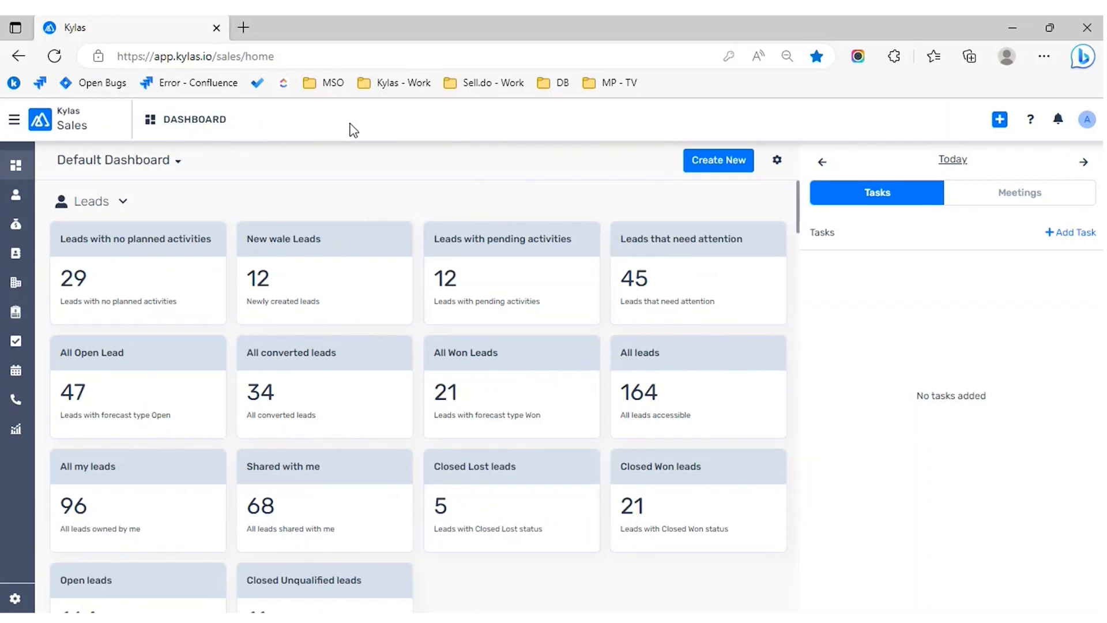
{"action": "left_click", "coordinate": [17, 286]}
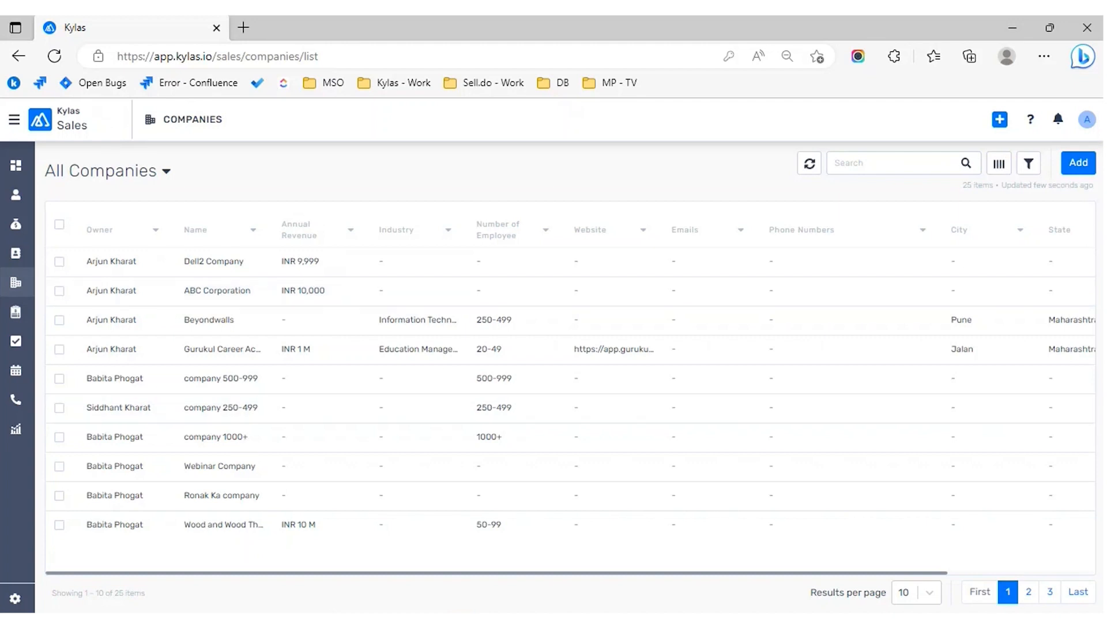
Step: Switch back to the sales user's Chrome window and open company 250-499 to check its available actions
{"action": "mouse_move", "coordinate": [341, 618]}
{"action": "left_click", "coordinate": [407, 574]}
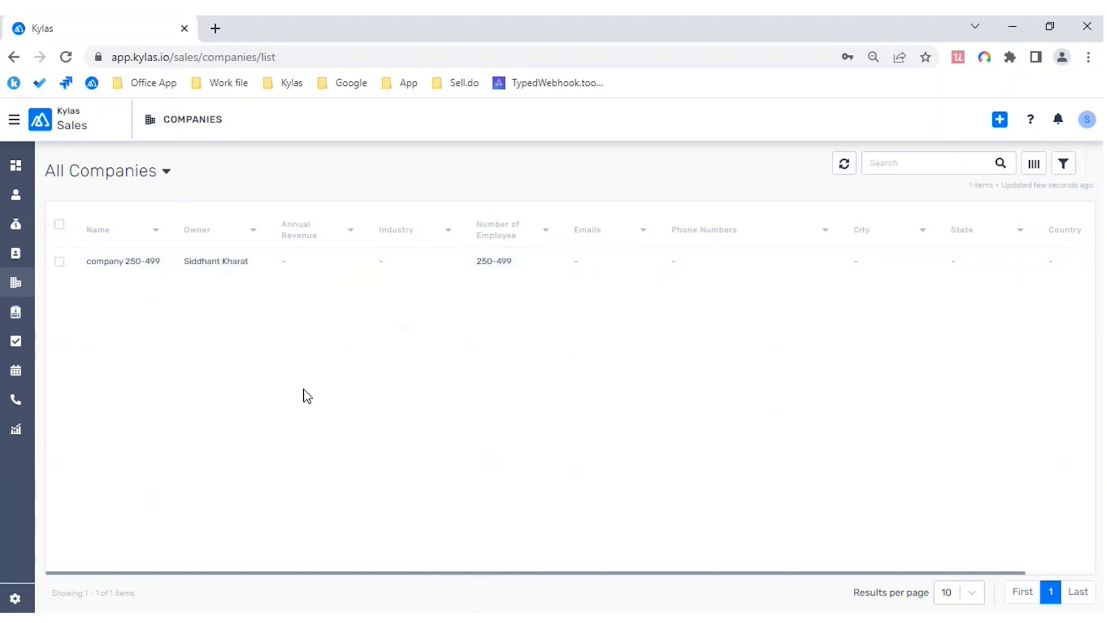
{"action": "key", "text": "alt"}
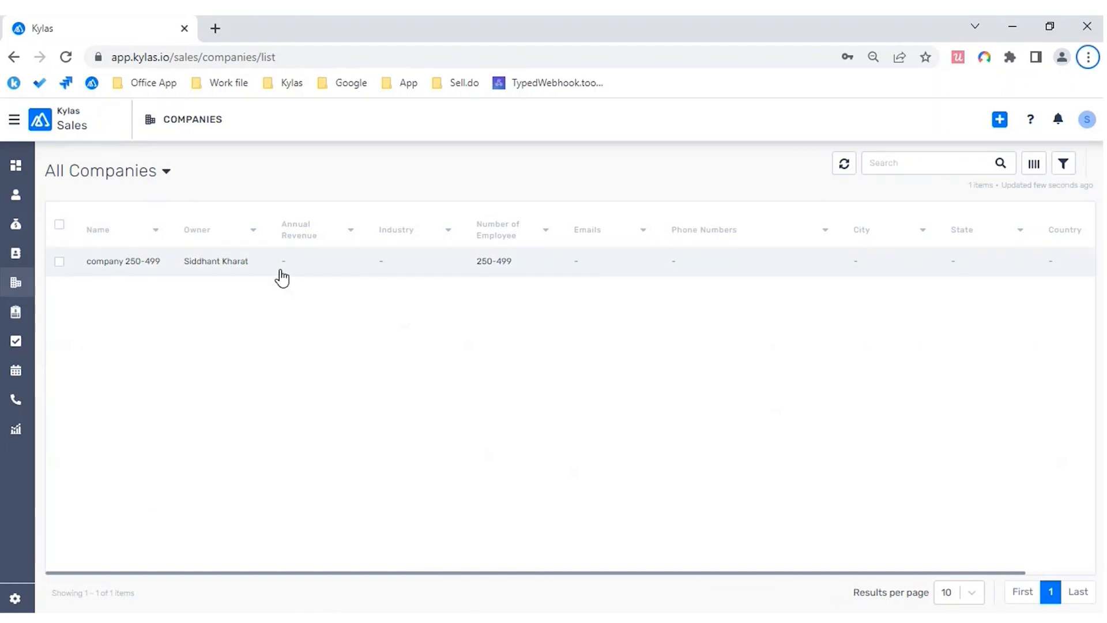
{"action": "left_click", "coordinate": [1087, 119]}
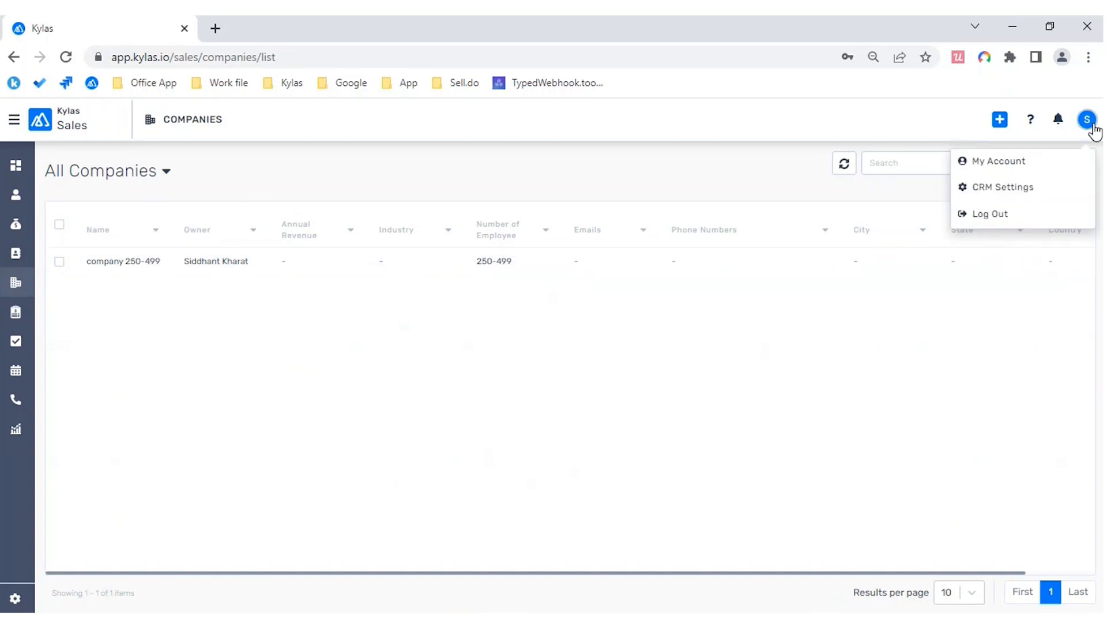
{"action": "left_click", "coordinate": [1032, 170]}
{"action": "left_click", "coordinate": [1090, 116]}
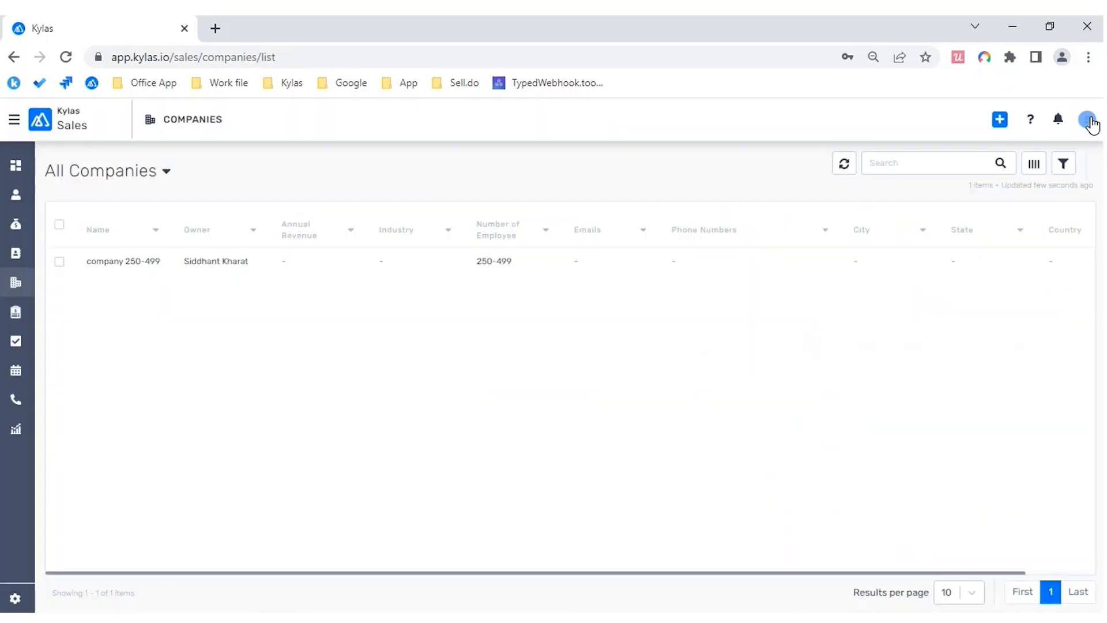
{"action": "left_click", "coordinate": [113, 266]}
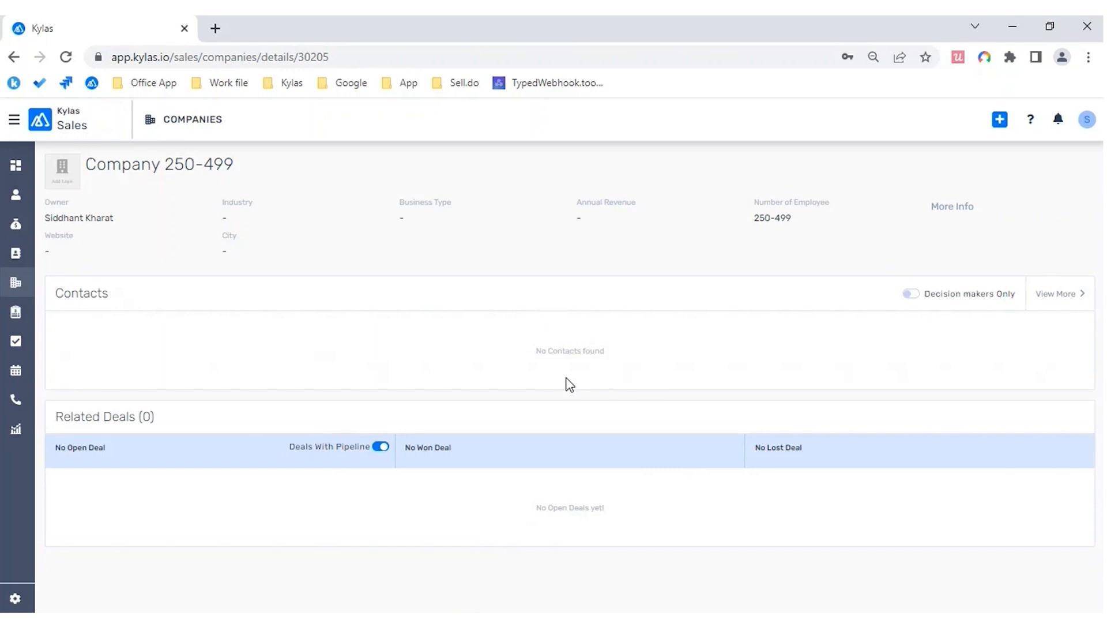
Step: Switch to the admin's Edge window and open the Sales profile's permissions in a duplicate of the current tab
{"action": "mouse_move", "coordinate": [312, 616]}
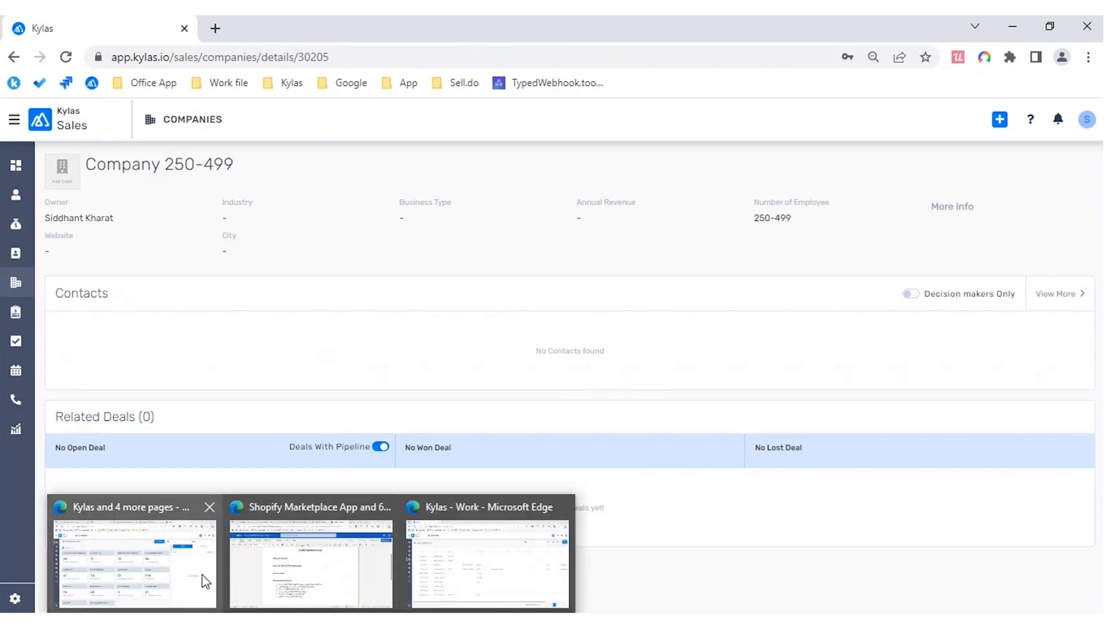
{"action": "left_click", "coordinate": [484, 562]}
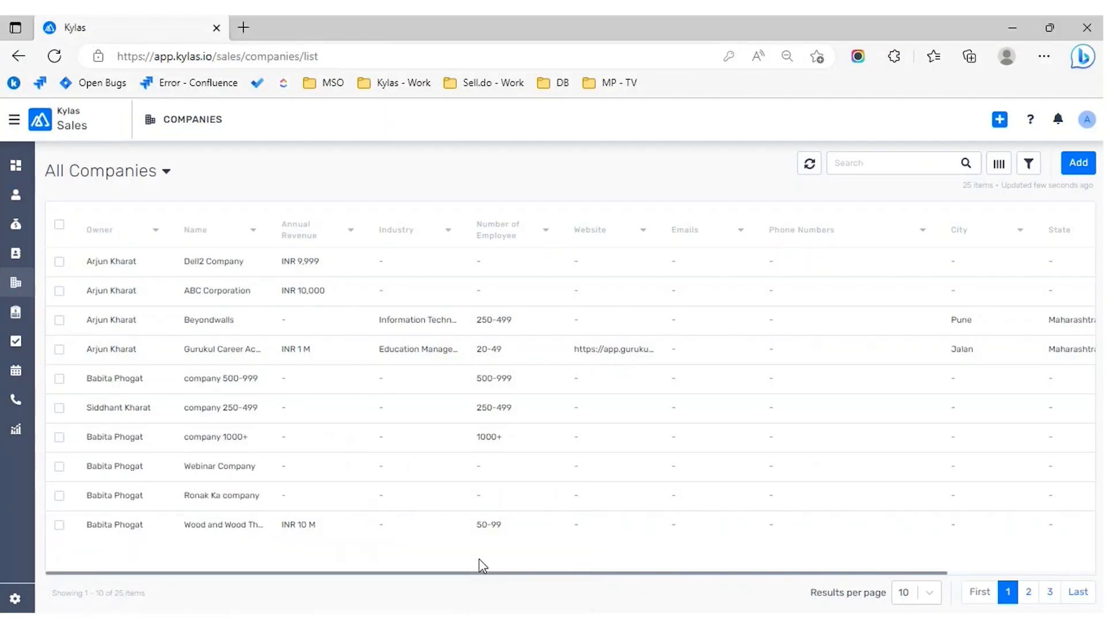
{"action": "right_click", "coordinate": [165, 36]}
{"action": "left_click", "coordinate": [211, 127]}
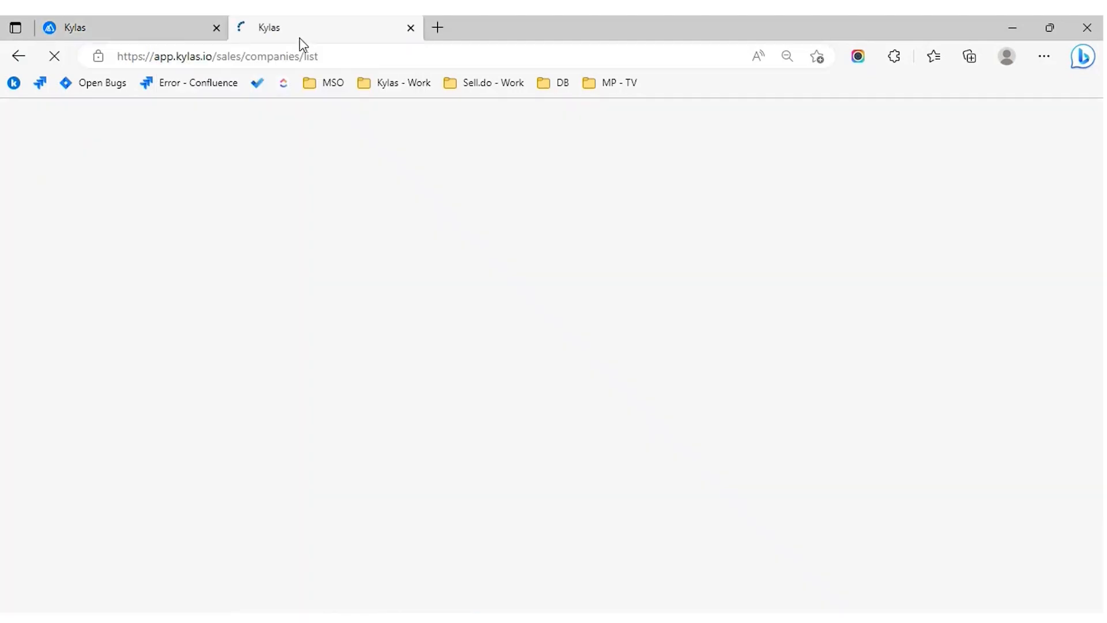
{"action": "left_click", "coordinate": [18, 599]}
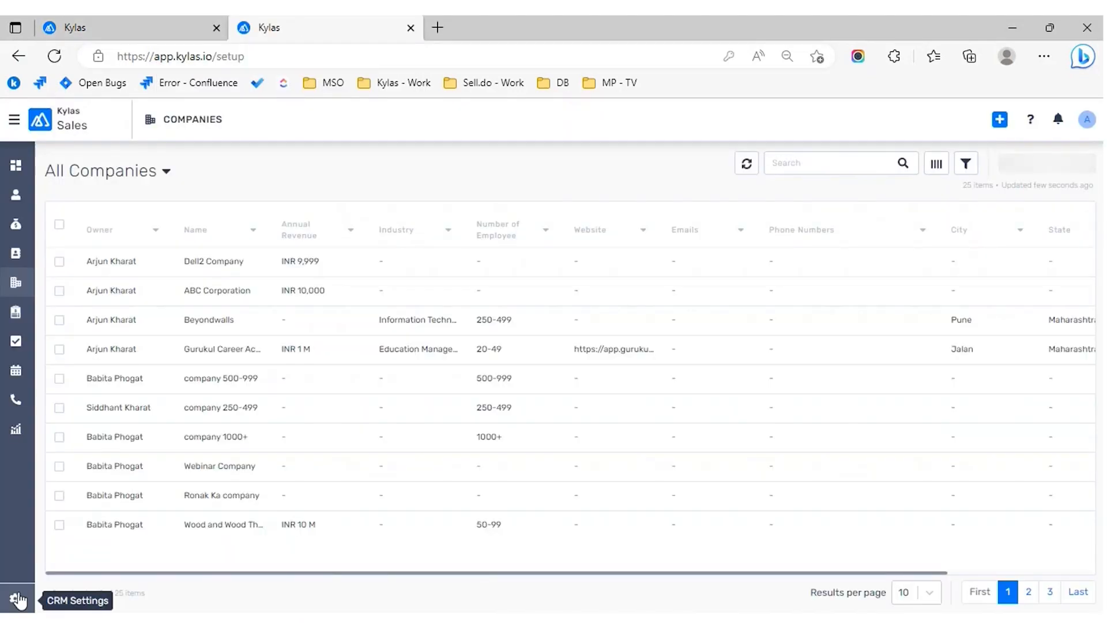
{"action": "left_click", "coordinate": [69, 288]}
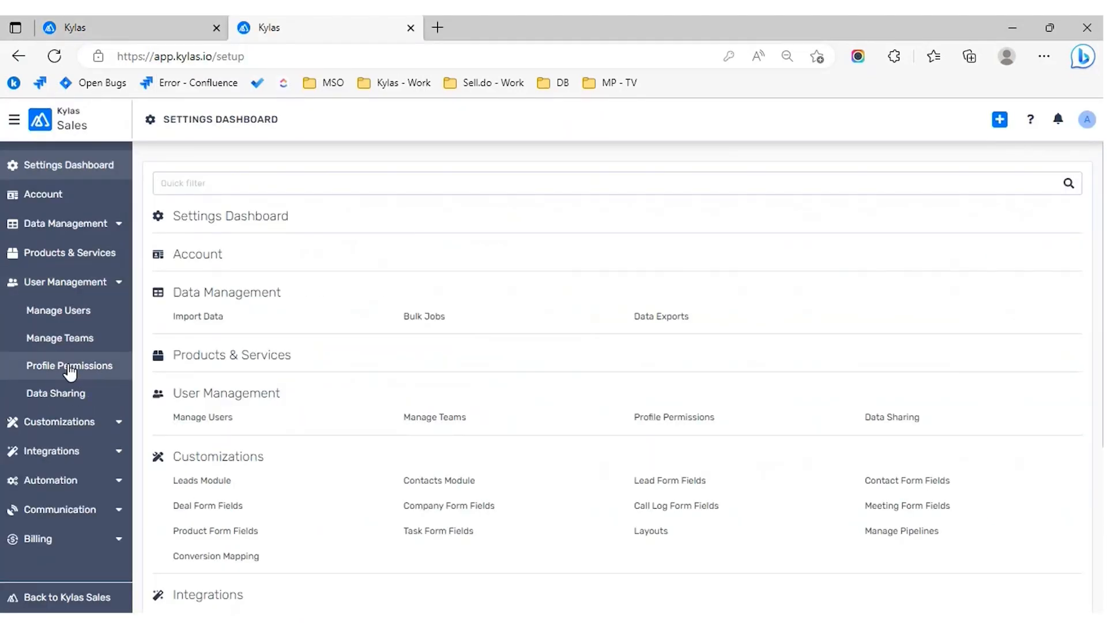
{"action": "left_click", "coordinate": [70, 369]}
{"action": "left_click", "coordinate": [251, 247]}
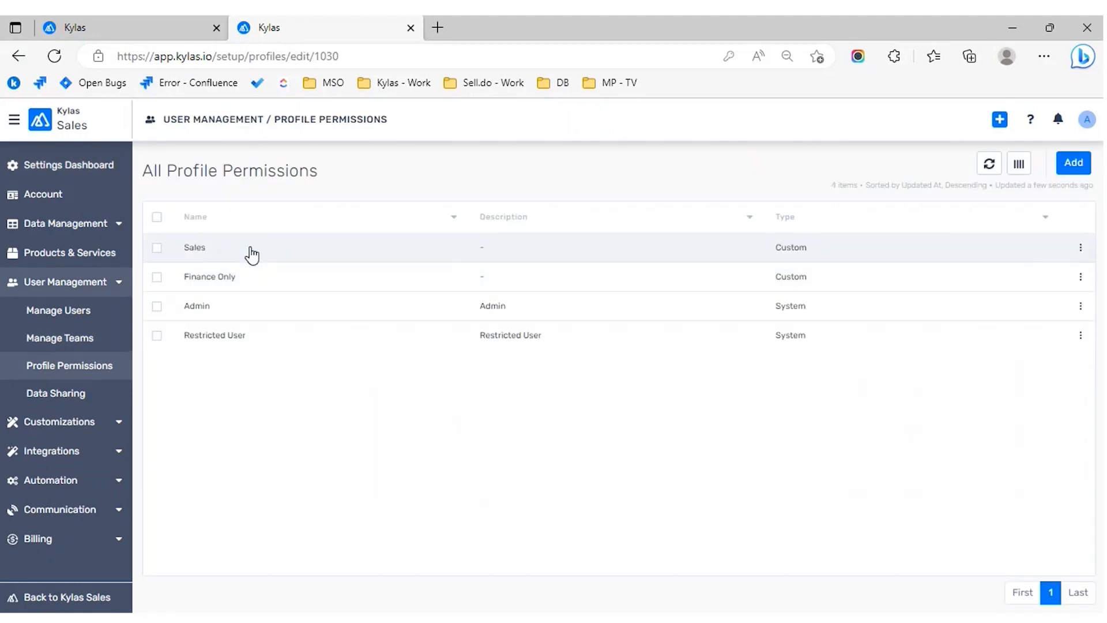
Step: Enable the Update and Create permissions for Company Management and save the Sales profile
{"action": "scroll", "coordinate": [425, 402], "scroll_direction": "down", "scroll_amount": 6}
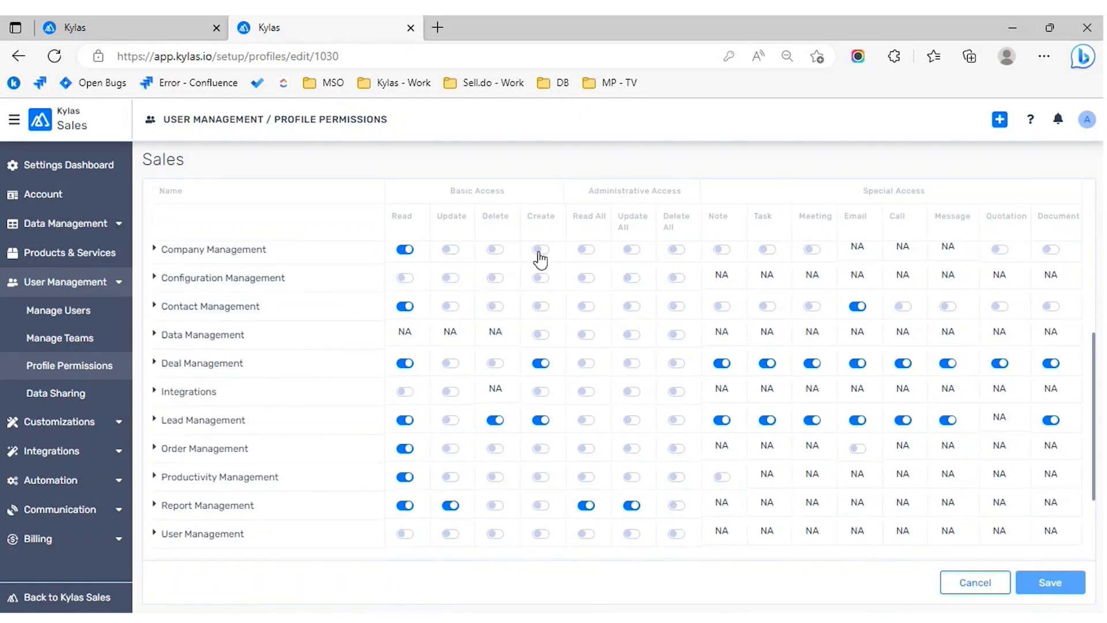
{"action": "left_click", "coordinate": [456, 252]}
{"action": "left_click", "coordinate": [545, 254]}
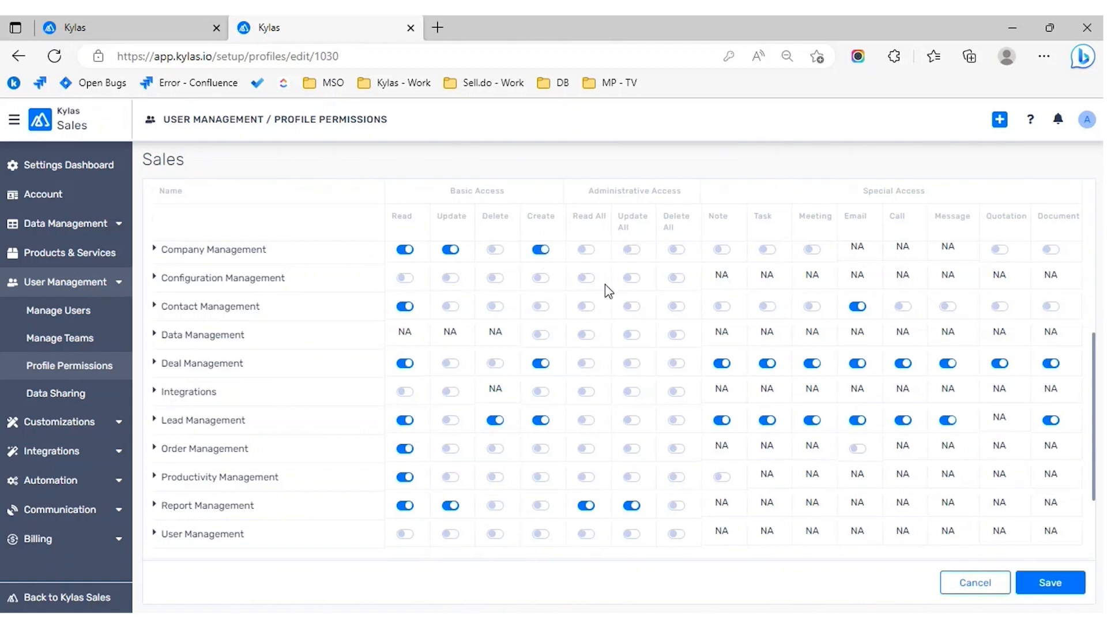
{"action": "left_click", "coordinate": [1036, 578]}
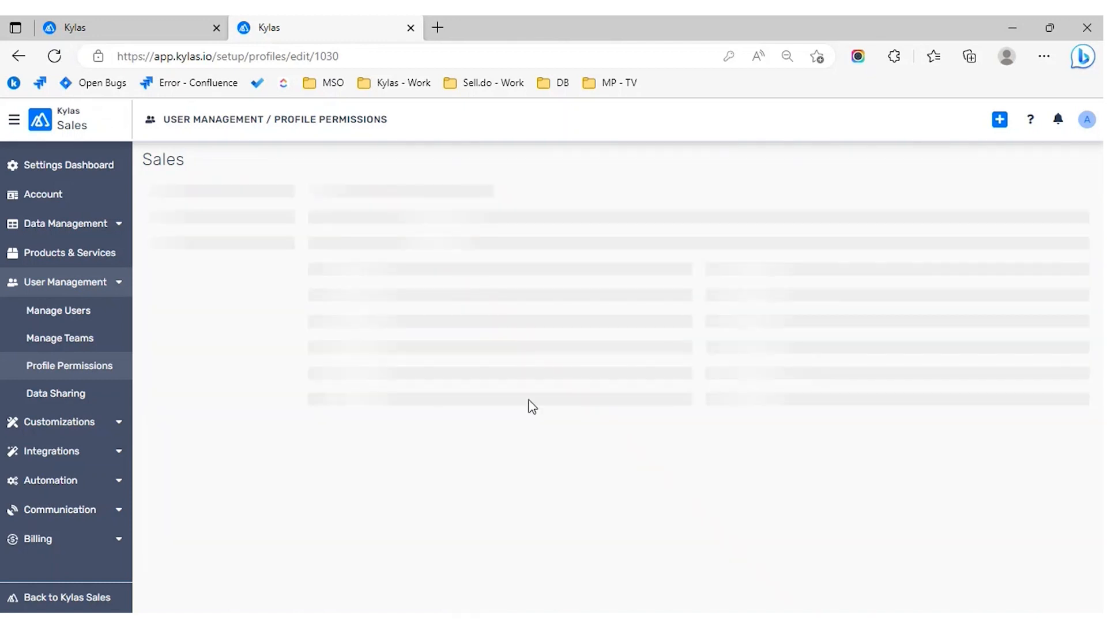
Step: Switch to the sales user's Chrome window, sign out and in again, and postpone reconnecting the marketplace apps
{"action": "mouse_move", "coordinate": [340, 620]}
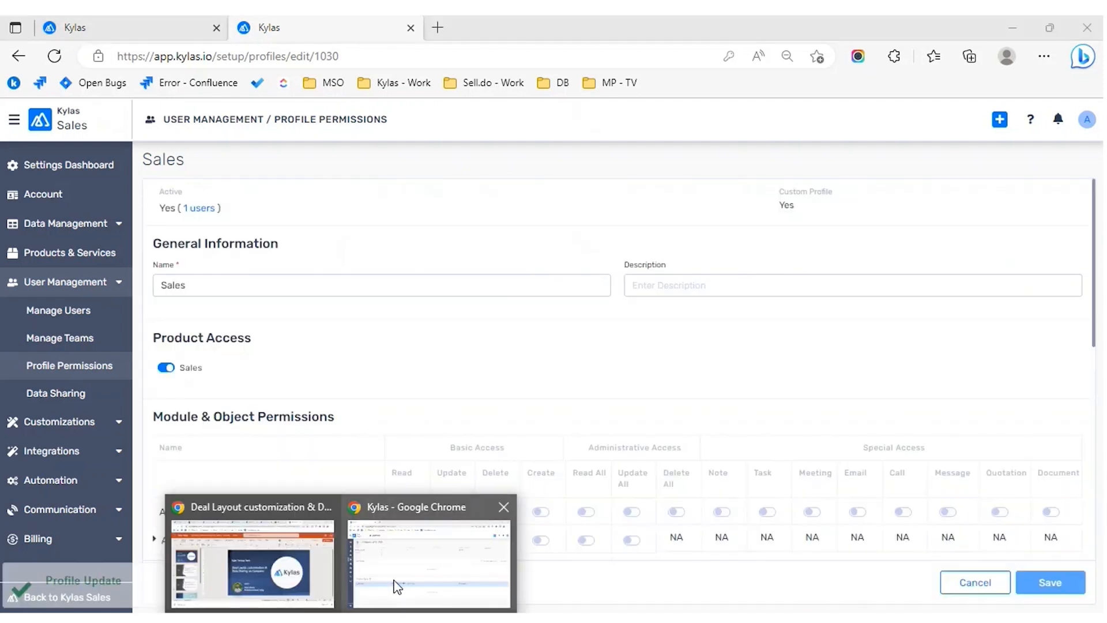
{"action": "left_click", "coordinate": [395, 586]}
{"action": "left_click", "coordinate": [1088, 128]}
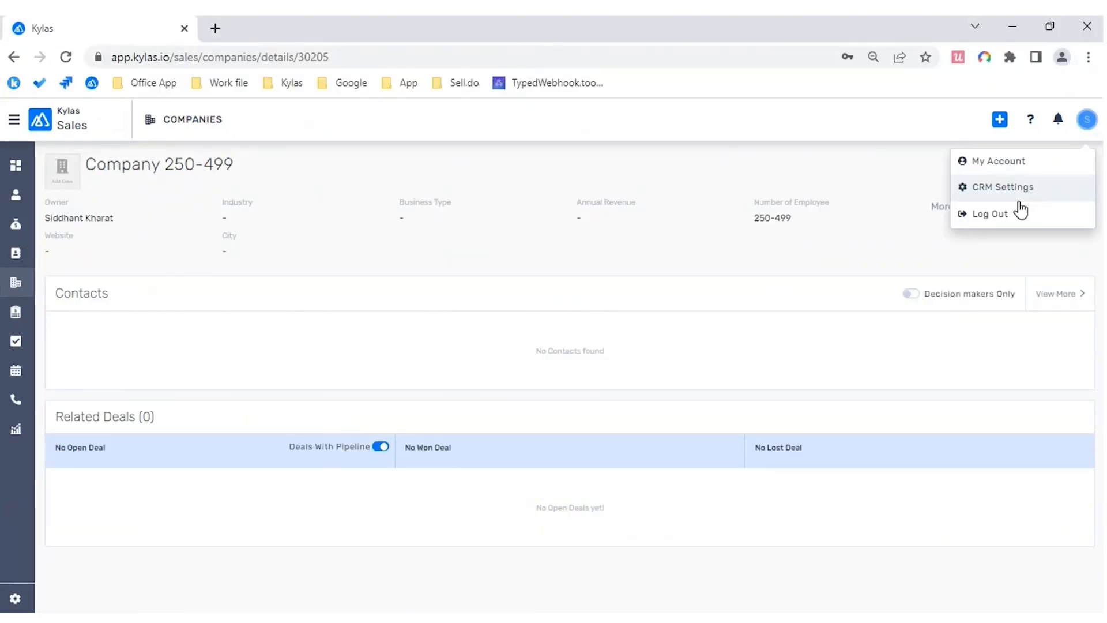
{"action": "left_click", "coordinate": [986, 214]}
{"action": "left_click", "coordinate": [681, 412]}
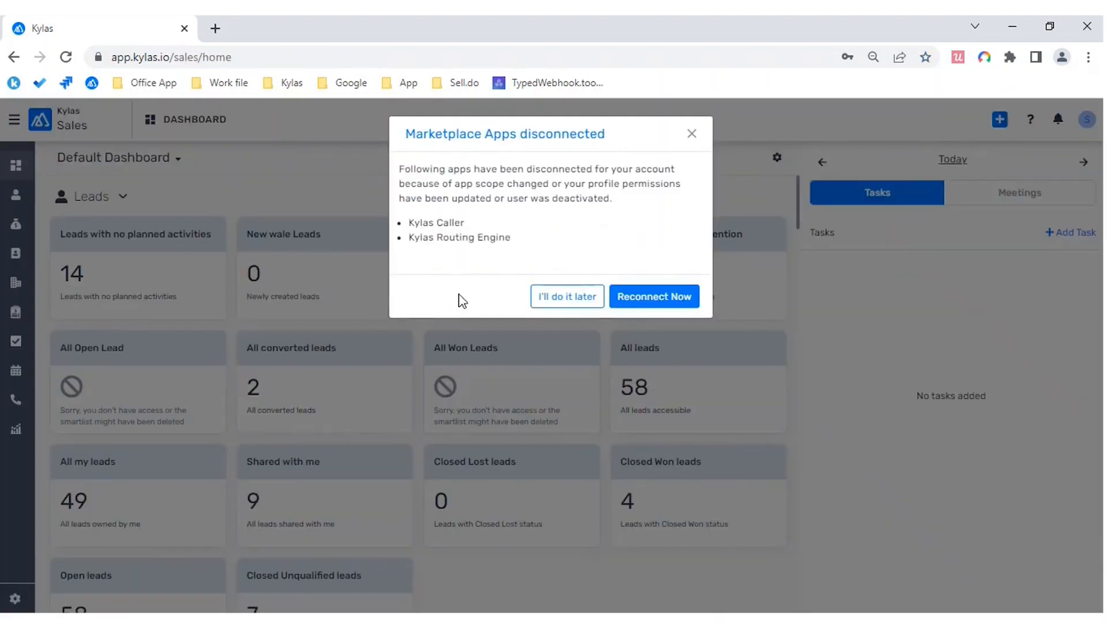
{"action": "left_click", "coordinate": [562, 296]}
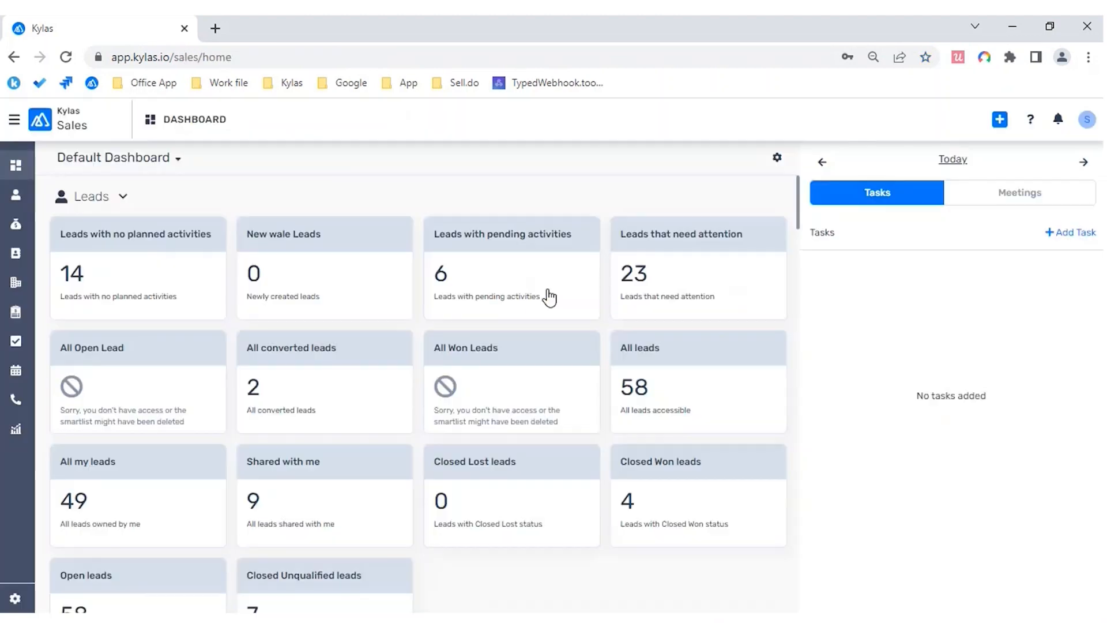
Step: Open company 250-499 as the sales user, check its edit and additional actions, and return to the companies list
{"action": "left_click", "coordinate": [12, 286]}
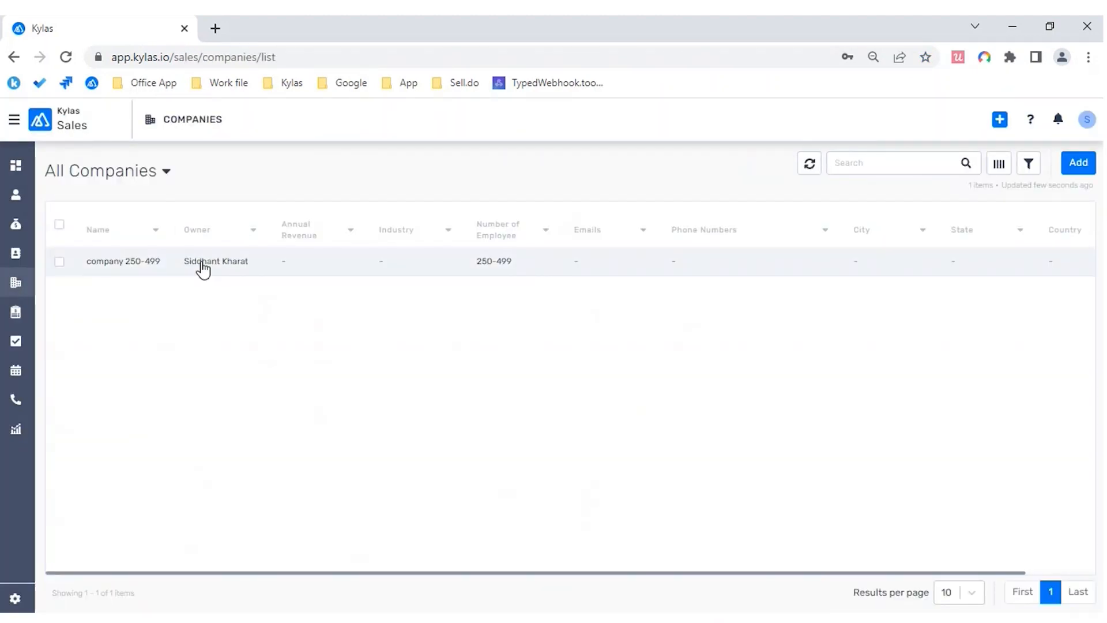
{"action": "left_click", "coordinate": [203, 268]}
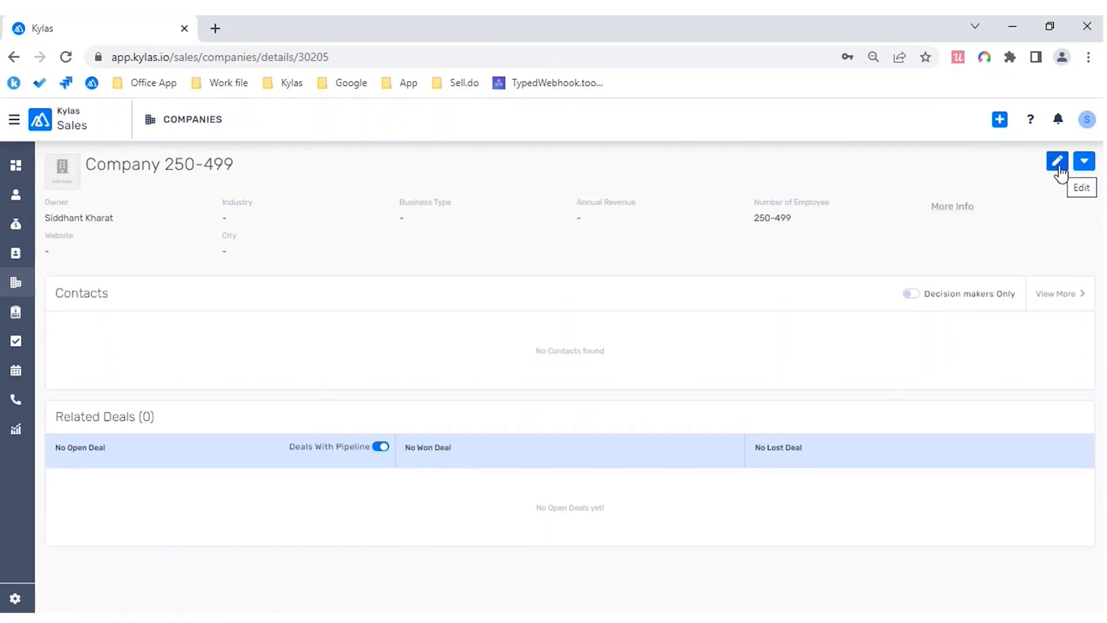
{"action": "left_click", "coordinate": [1080, 172]}
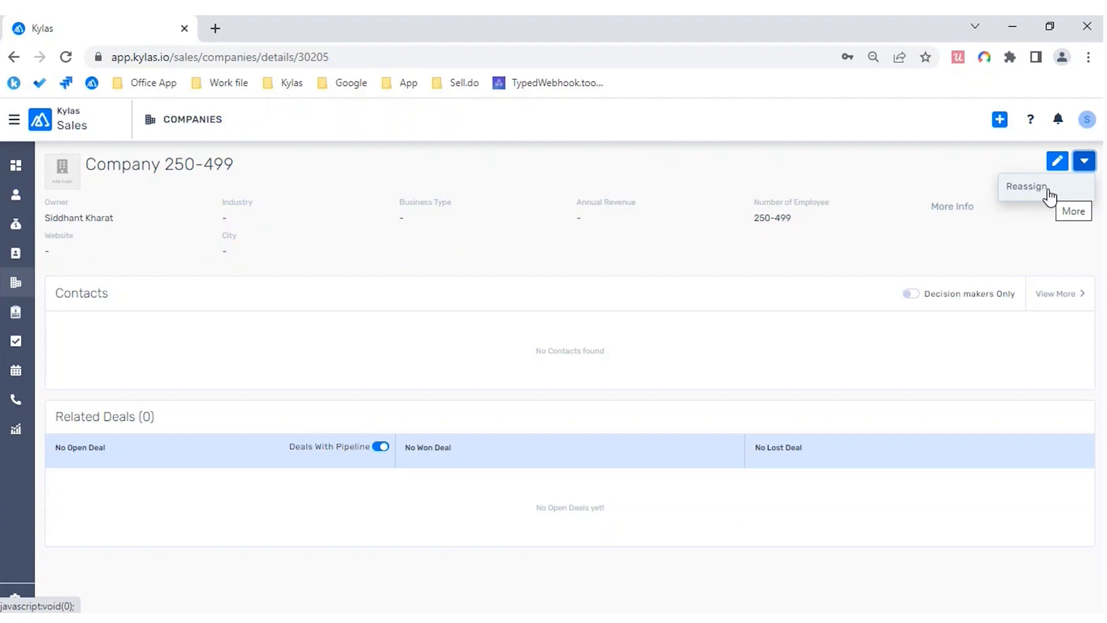
{"action": "left_click", "coordinate": [22, 292]}
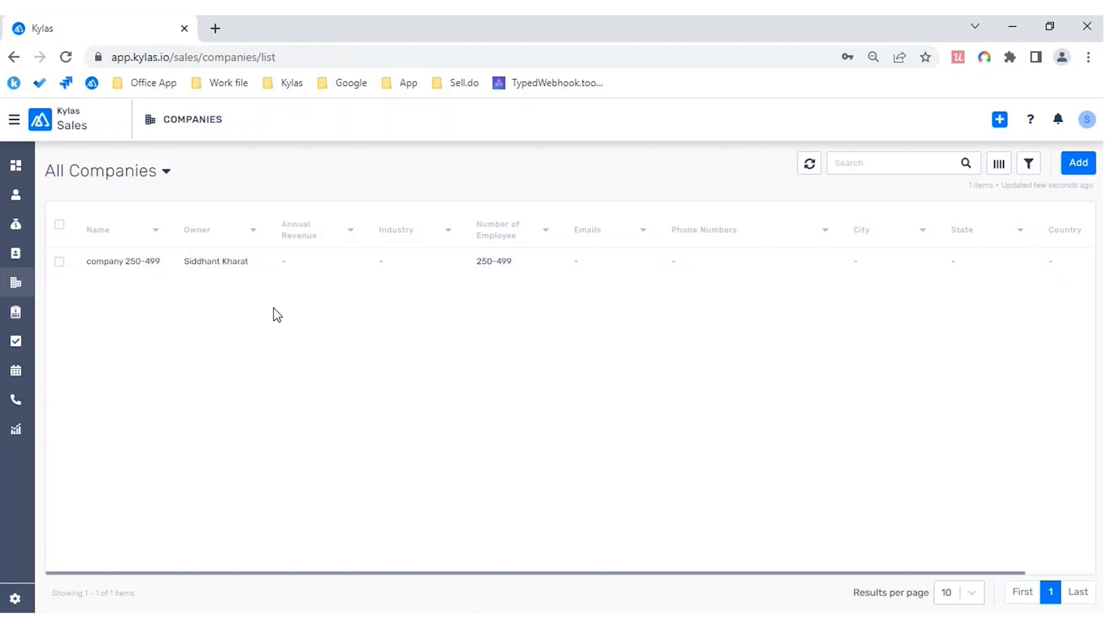
Step: Switch to the admin's Edge window, open the companies list in Kylas Sales and check its total item count
{"action": "mouse_move", "coordinate": [312, 620]}
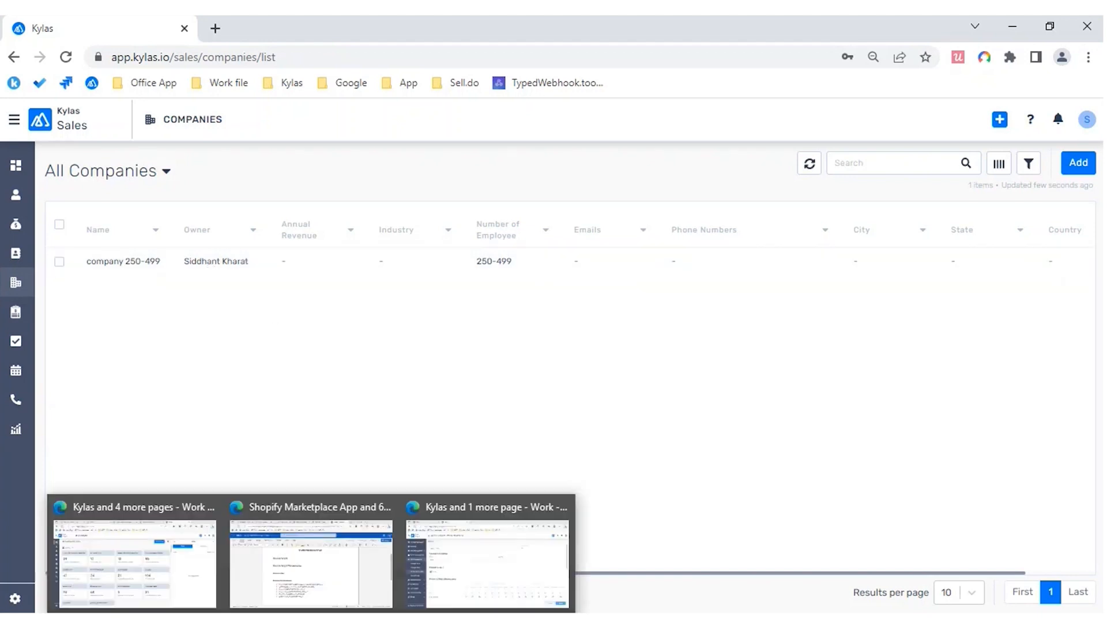
{"action": "left_click", "coordinate": [481, 590]}
{"action": "left_click", "coordinate": [16, 121]}
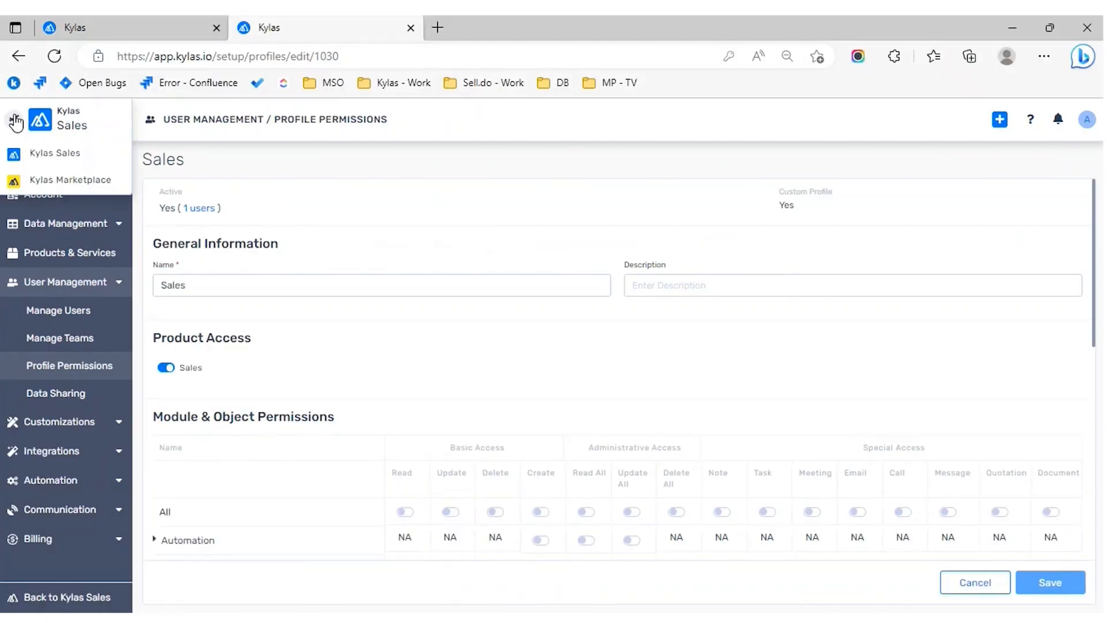
{"action": "left_click", "coordinate": [34, 152]}
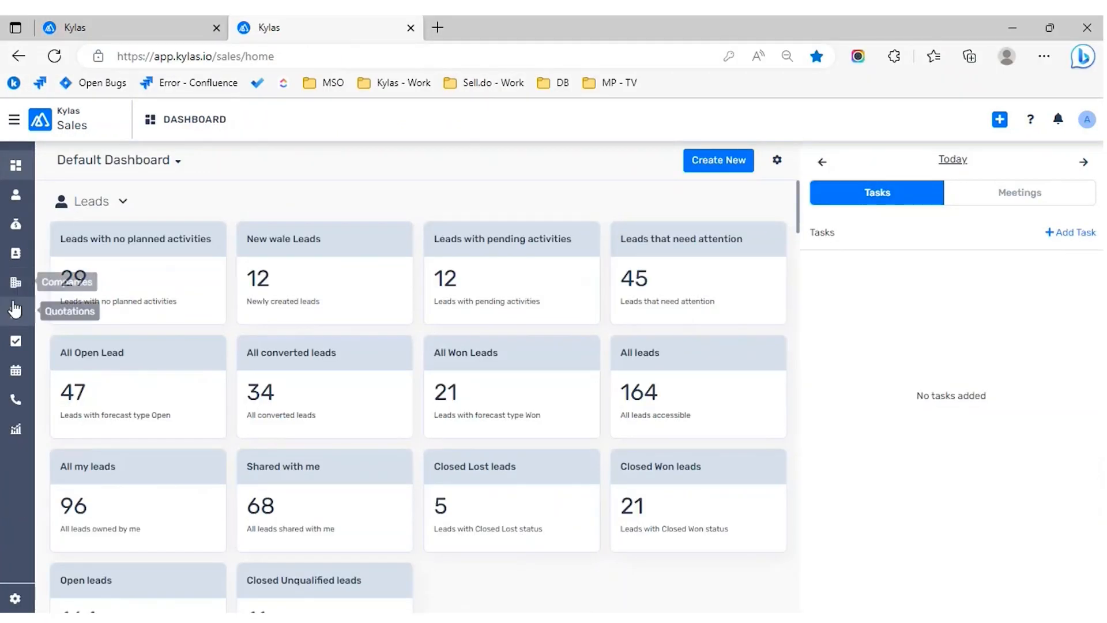
{"action": "left_click", "coordinate": [16, 282]}
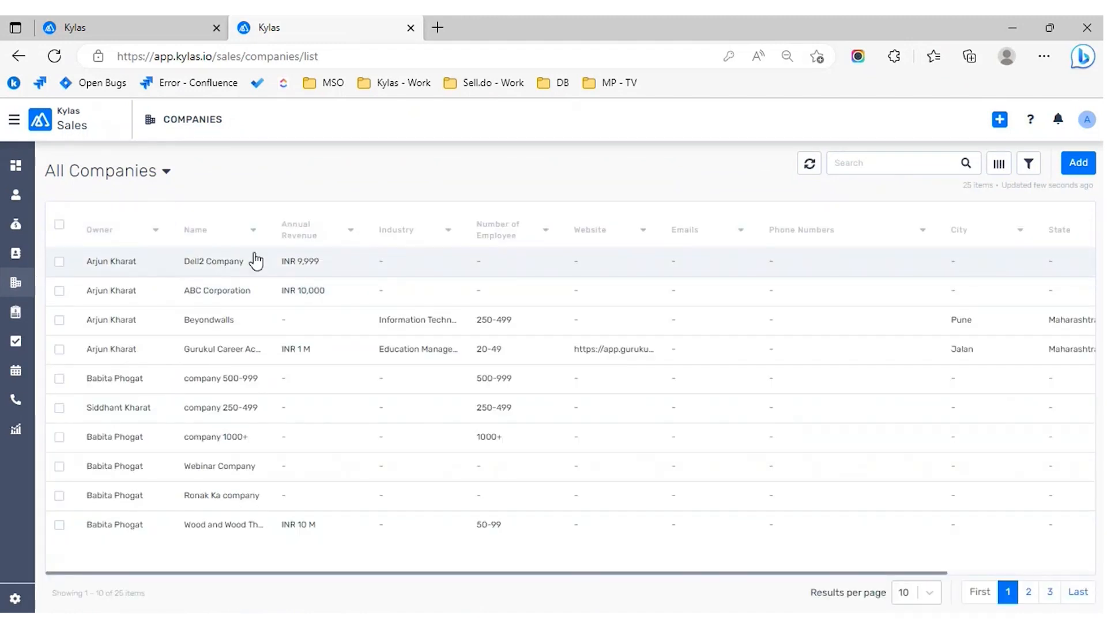
{"action": "left_click_drag", "start_coordinate": [955, 189], "coordinate": [993, 188]}
Step: Switch to the sales user's Chrome window, rename company 250-499 as Product Training and return to the companies list
{"action": "key", "text": "alt+Tab"}
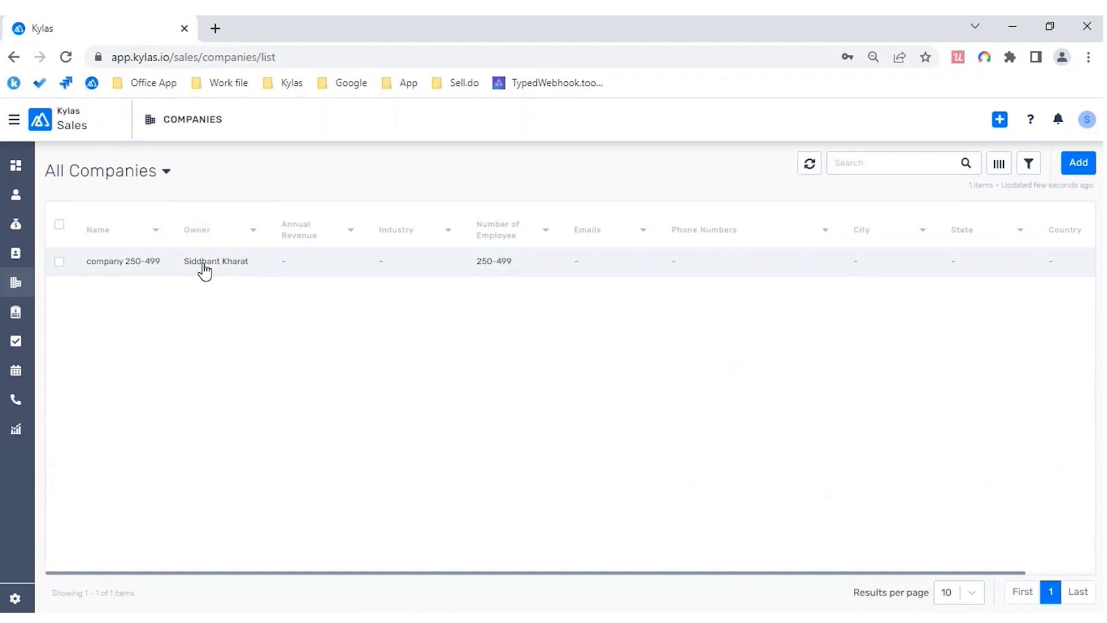
{"action": "key", "text": "alt"}
{"action": "left_click", "coordinate": [130, 266]}
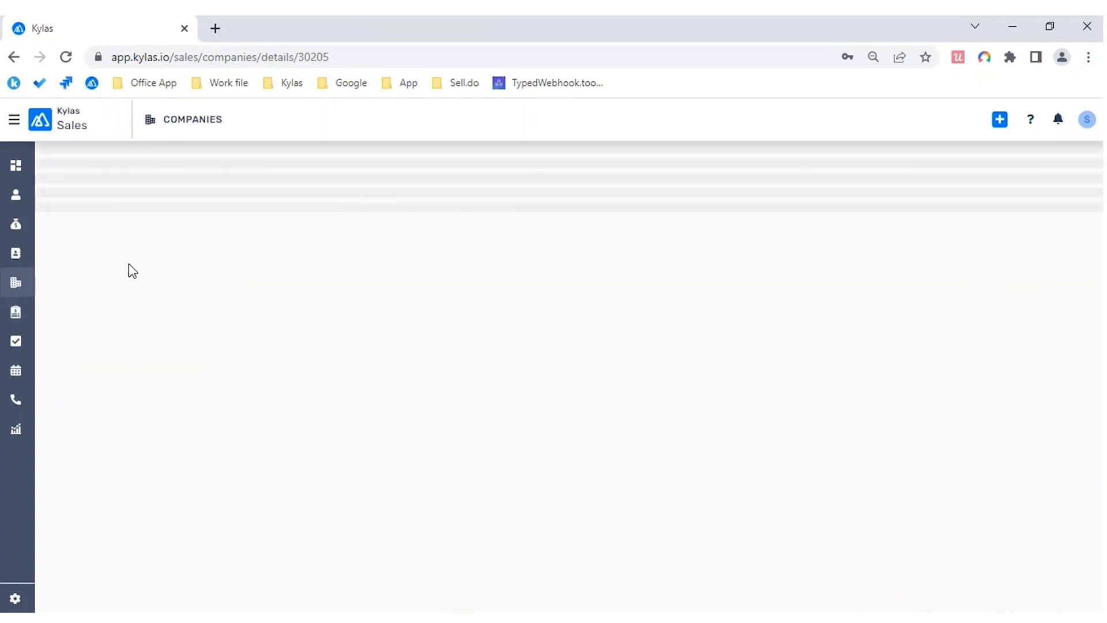
{"action": "left_click", "coordinate": [1060, 171]}
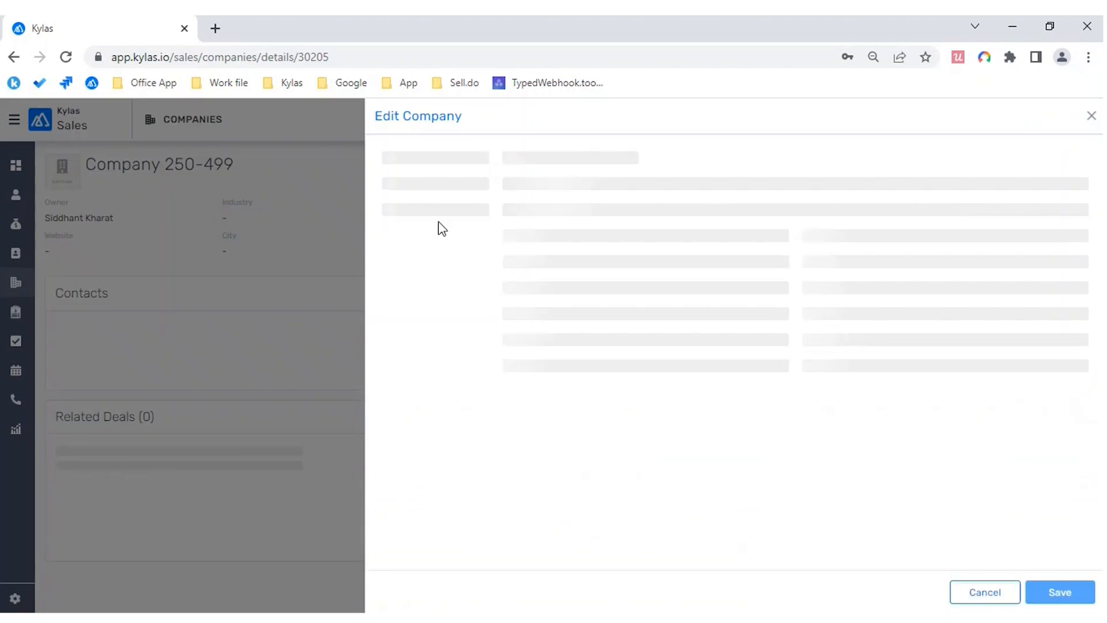
{"action": "triple_click", "coordinate": [653, 190]}
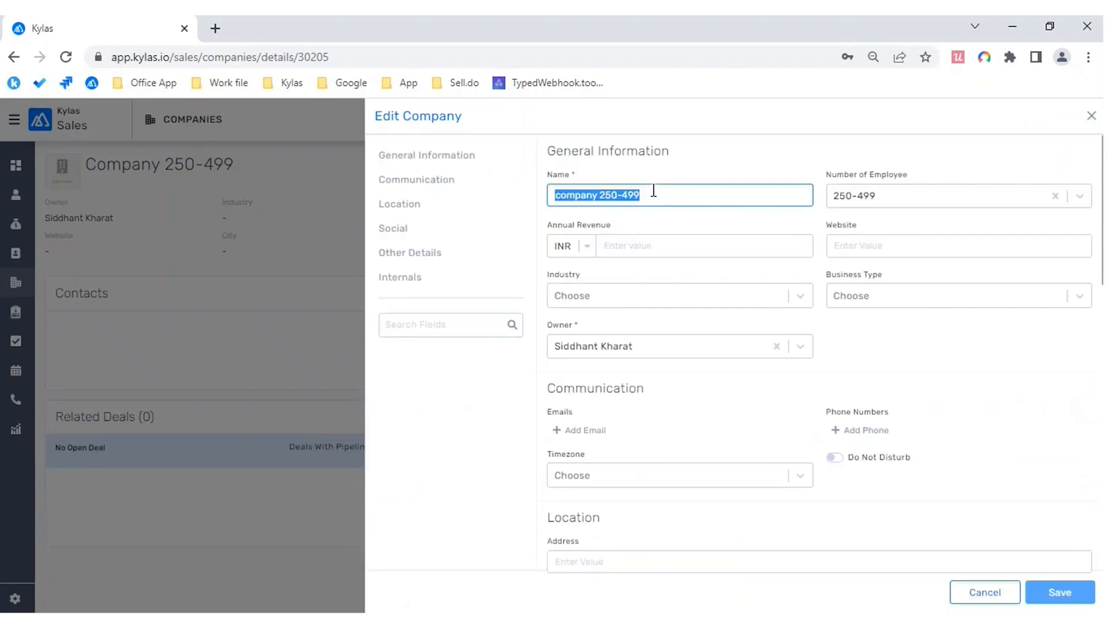
{"action": "type", "text": "Product Tra"}
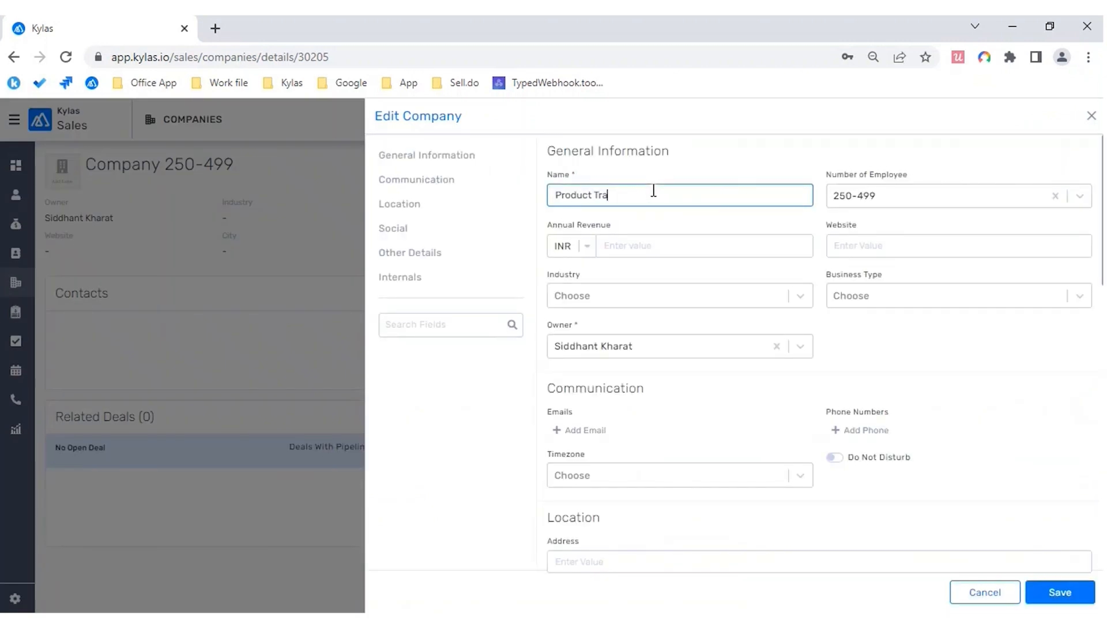
{"action": "type", "text": "ining"}
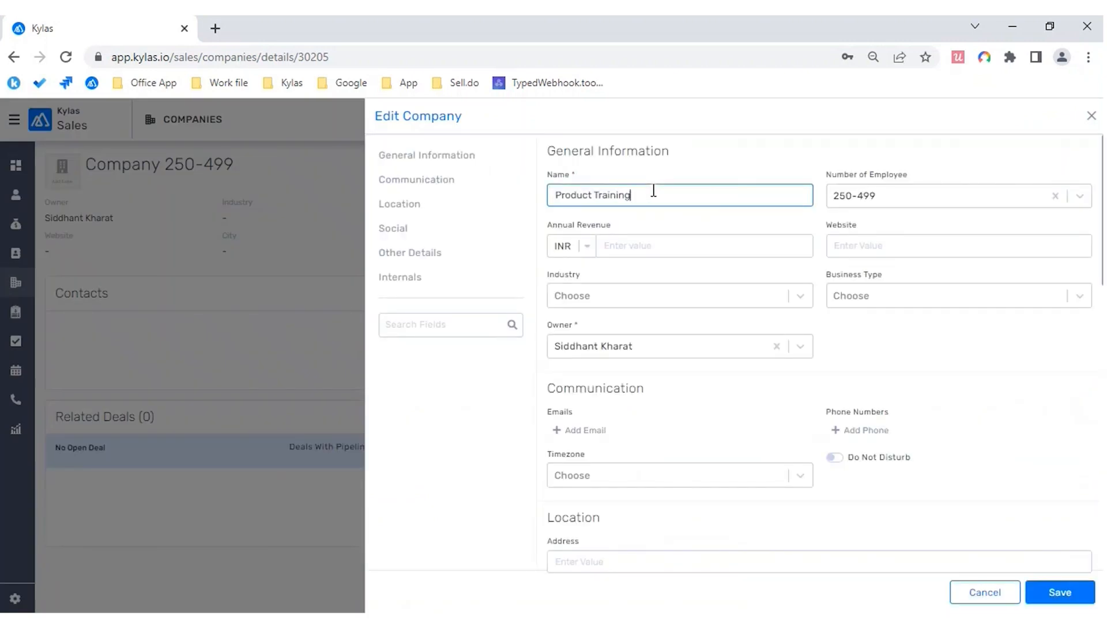
{"action": "left_click", "coordinate": [1059, 594]}
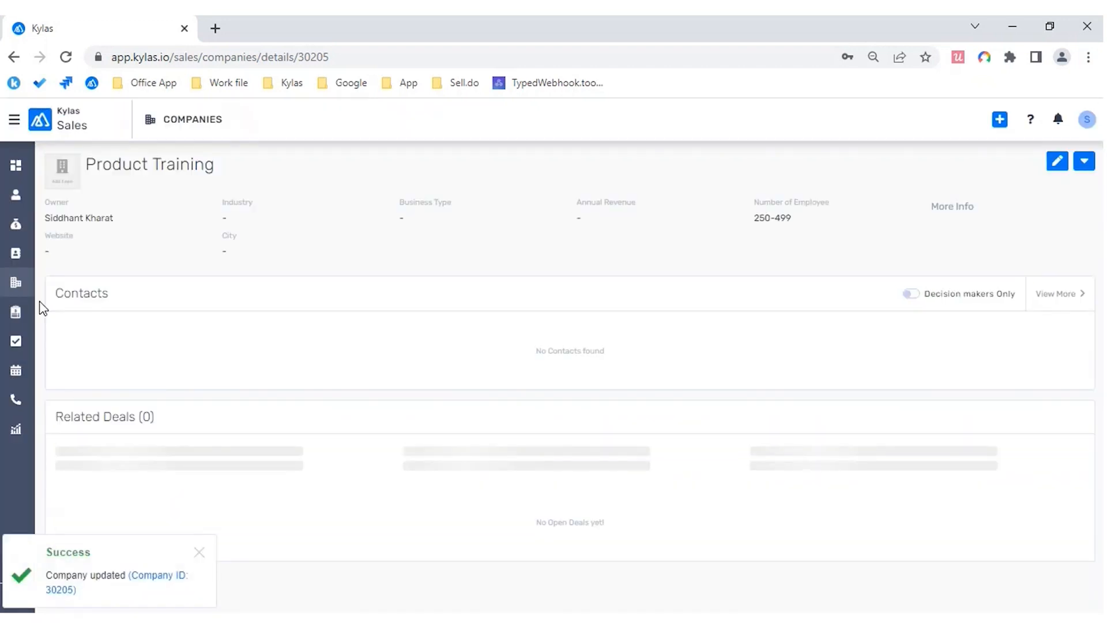
{"action": "left_click", "coordinate": [15, 282]}
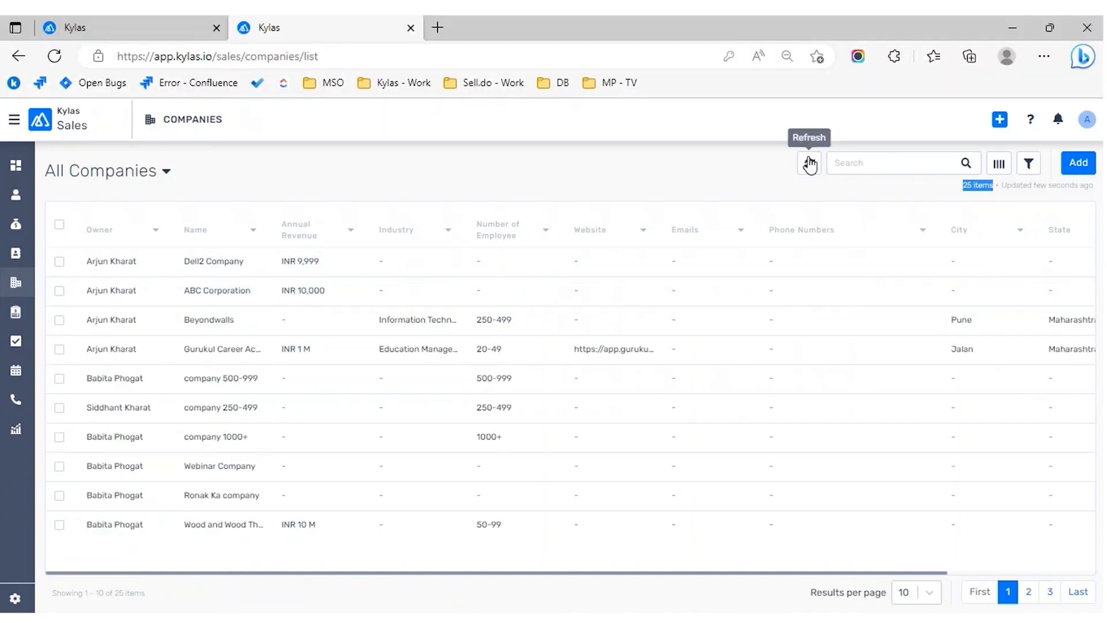
Step: Refresh the companies list in the admin's Edge window and reassign Dell2 Company to the sales user
{"action": "left_click", "coordinate": [809, 163]}
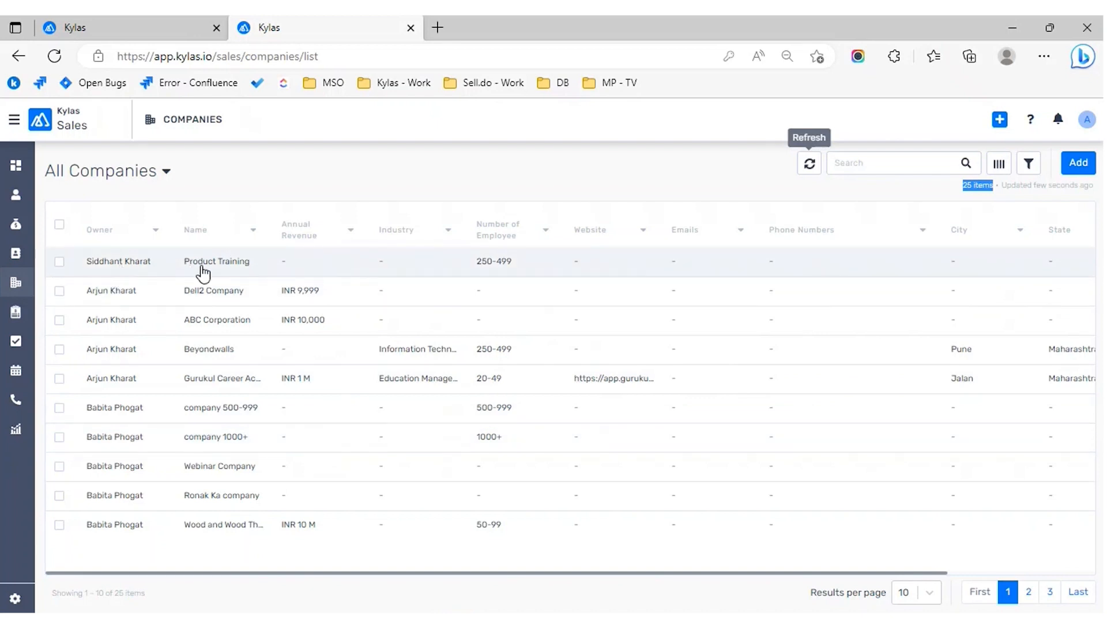
{"action": "left_click", "coordinate": [122, 294]}
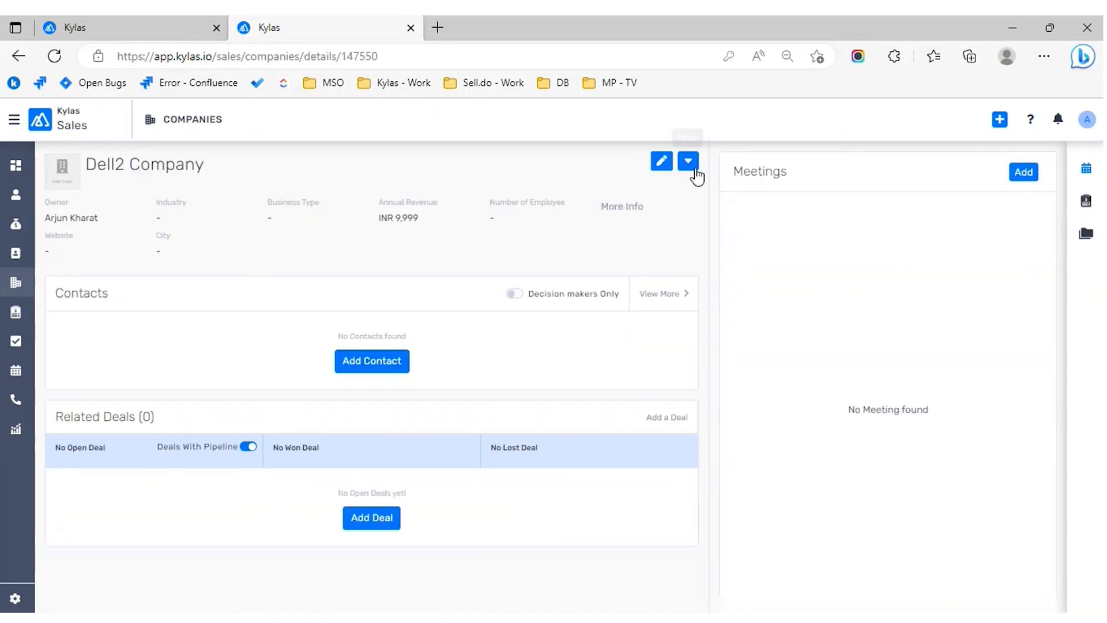
{"action": "left_click", "coordinate": [695, 172]}
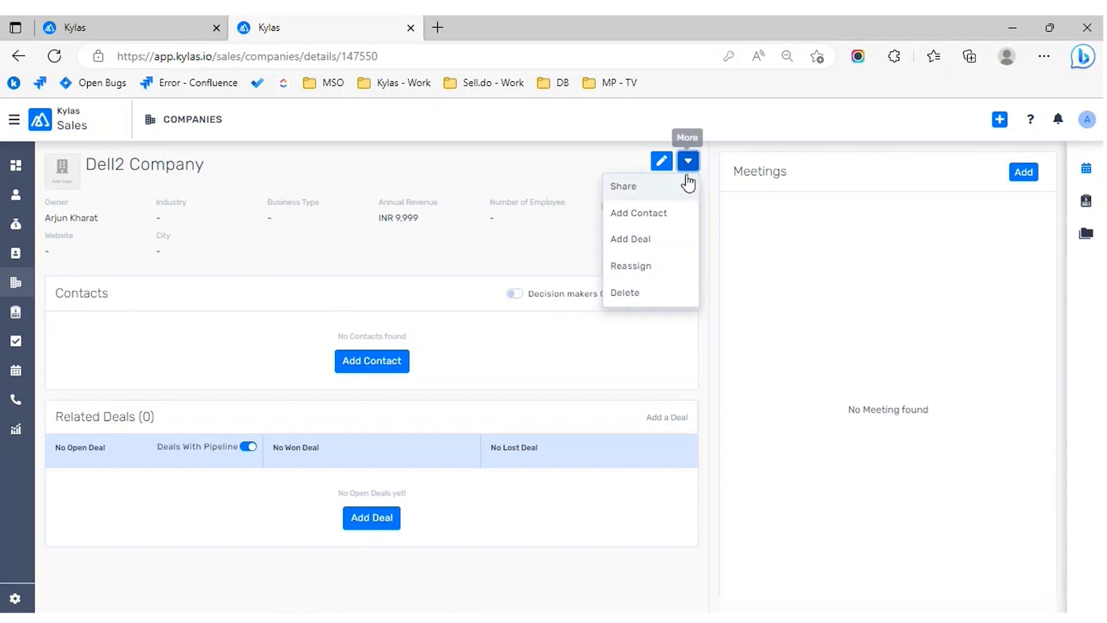
{"action": "left_click", "coordinate": [649, 269]}
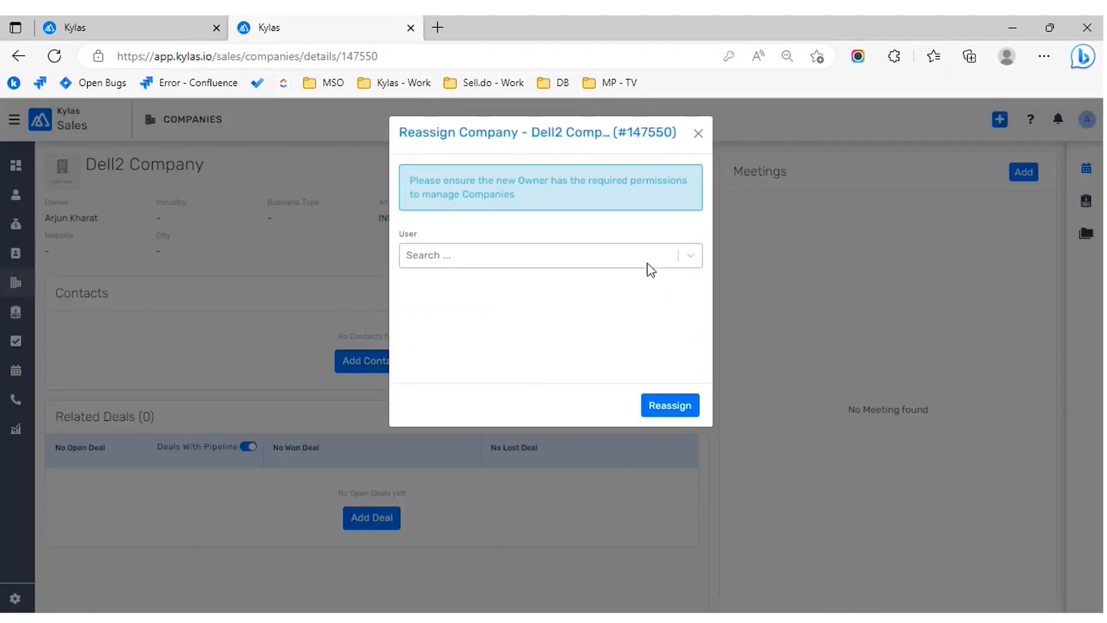
{"action": "left_click", "coordinate": [690, 260]}
{"action": "left_click", "coordinate": [501, 338]}
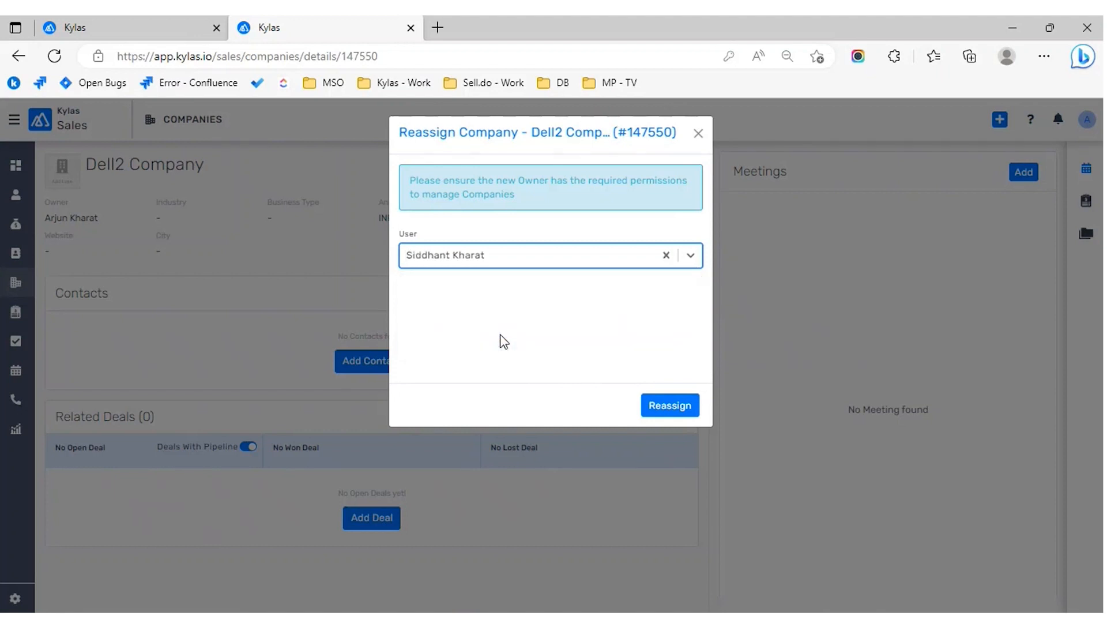
{"action": "left_click", "coordinate": [674, 406]}
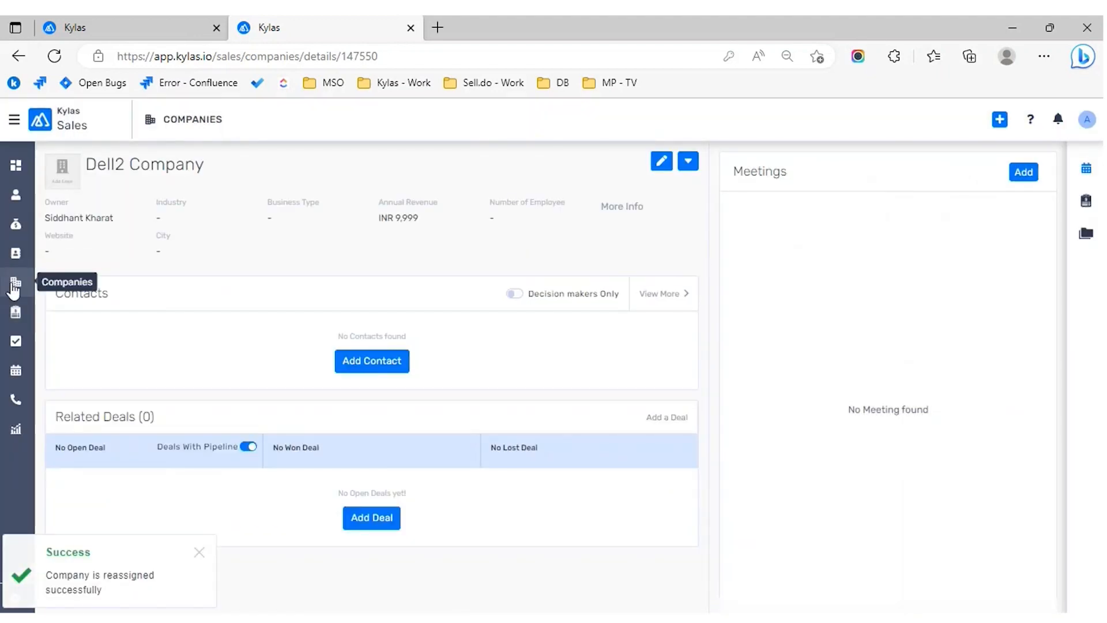
Step: Return to the admin's companies list, switch to the sales user's Chrome window and refresh the list there
{"action": "left_click", "coordinate": [16, 282]}
{"action": "key", "text": "alt+Tab"}
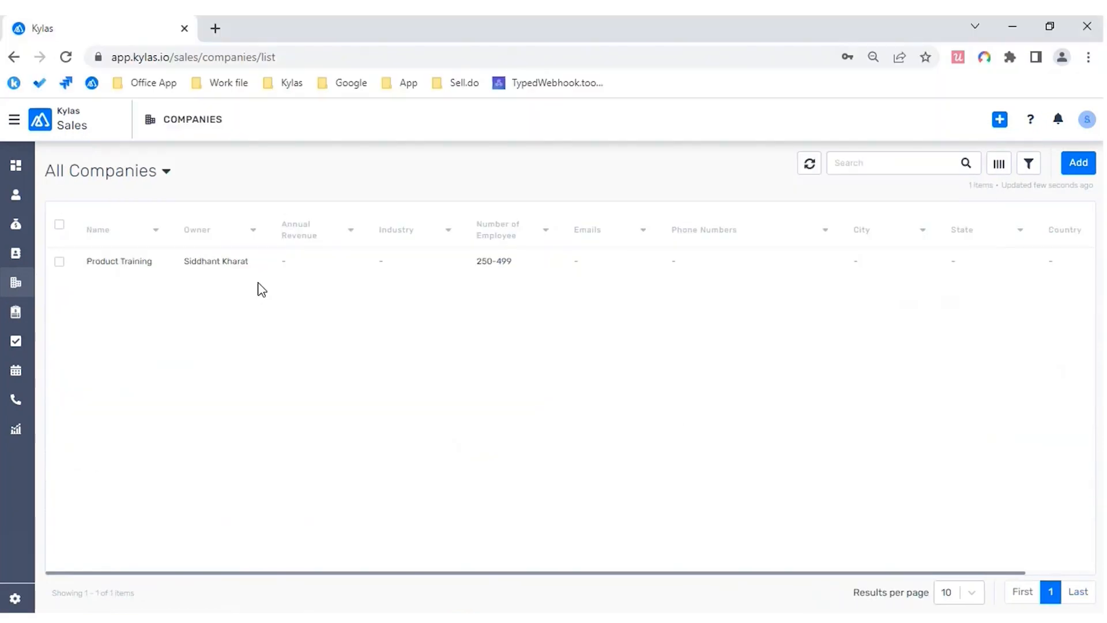
{"action": "left_click", "coordinate": [807, 168]}
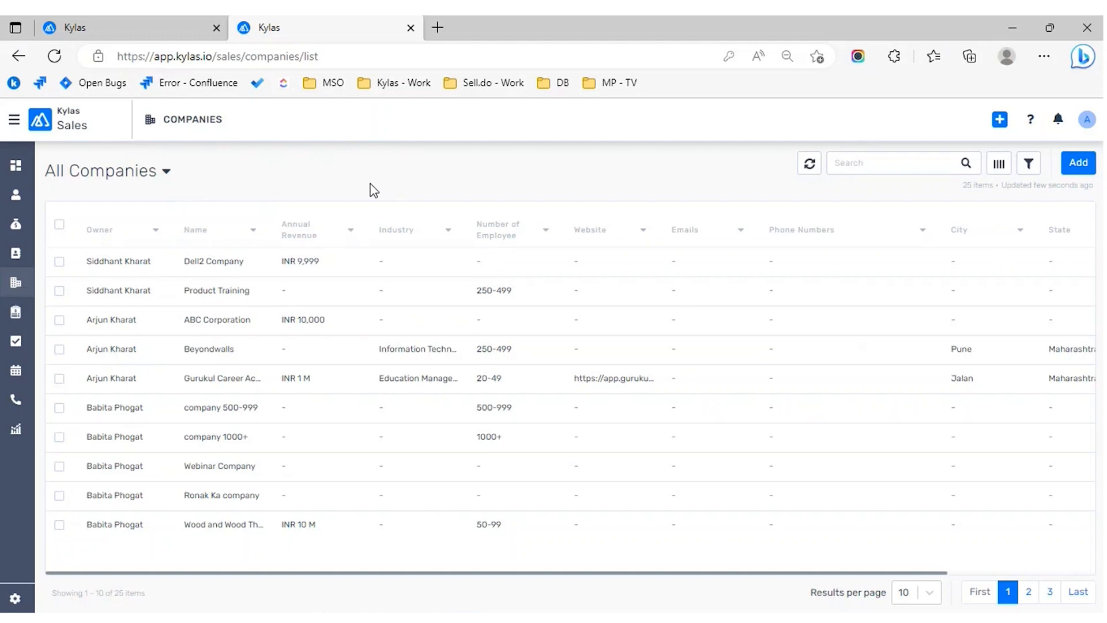
Step: In the admin's first Edge tab, open the Data Sharing settings and bring up a blank sharing rule form
{"action": "left_click", "coordinate": [237, 271]}
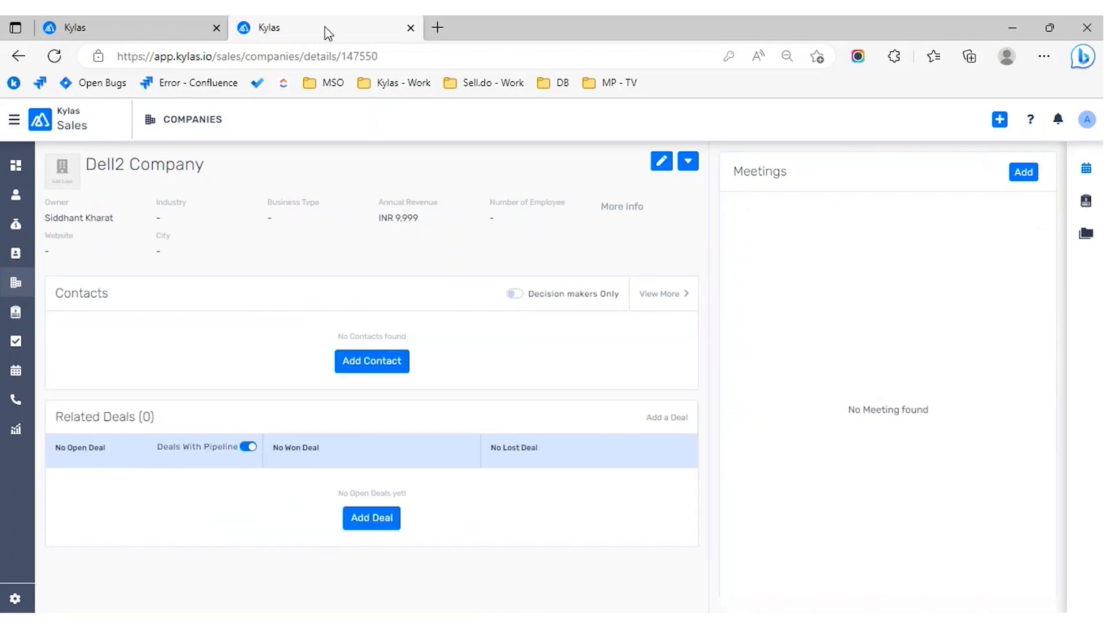
{"action": "left_click", "coordinate": [116, 32]}
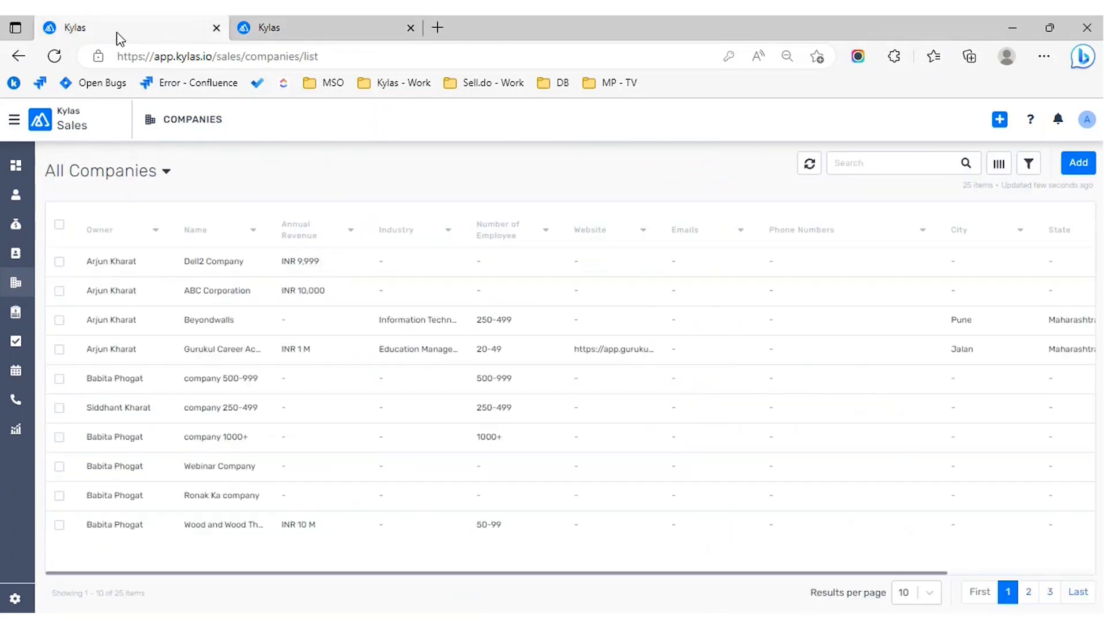
{"action": "left_click", "coordinate": [10, 595]}
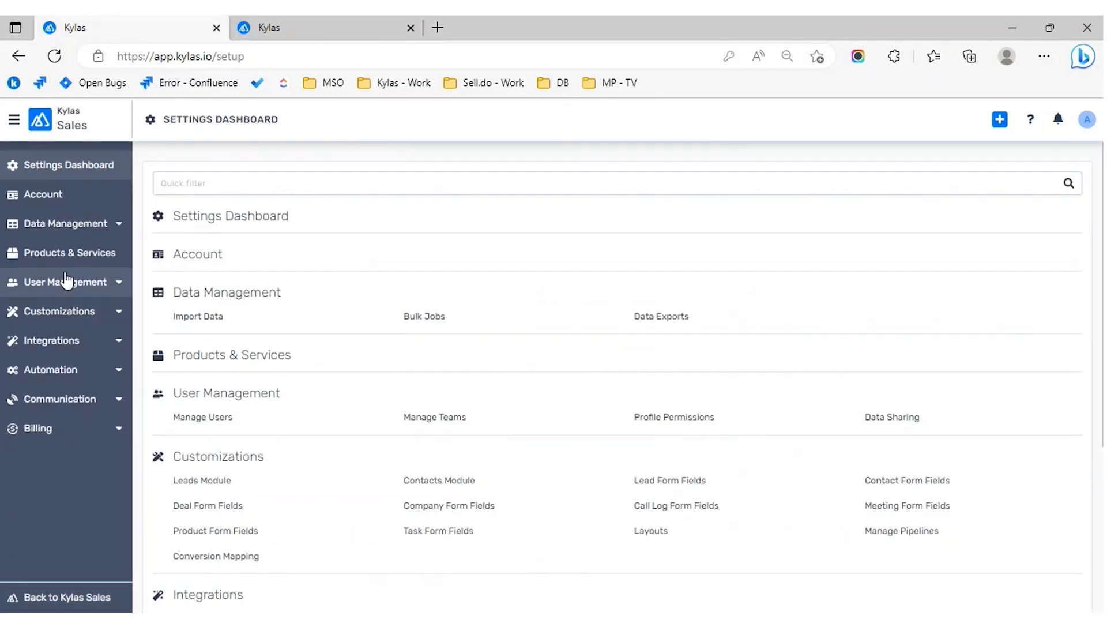
{"action": "left_click", "coordinate": [63, 285]}
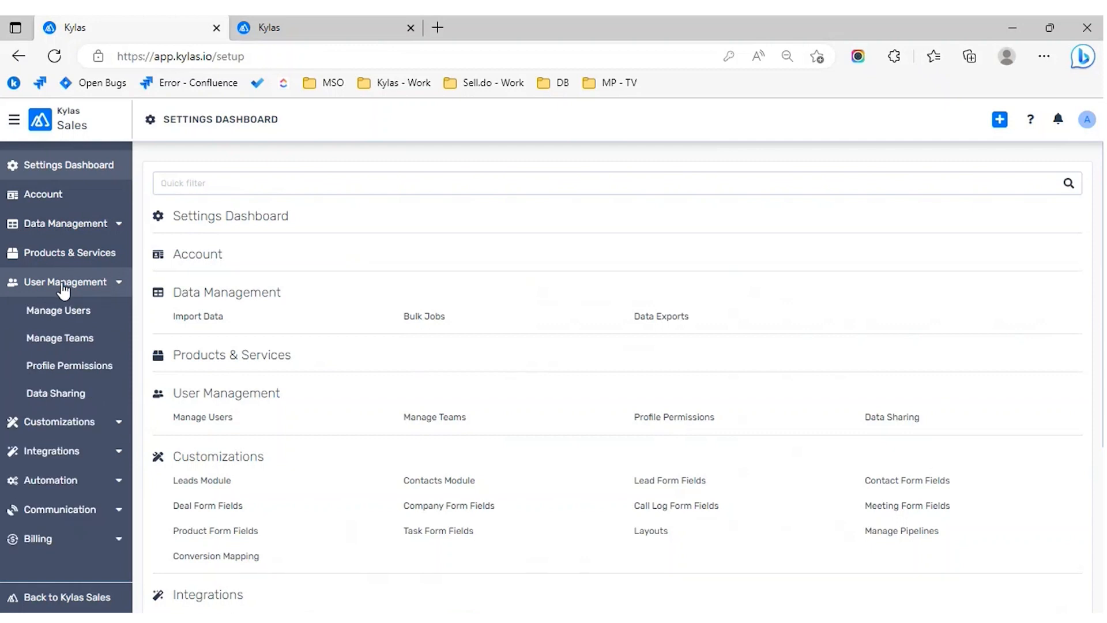
{"action": "left_click", "coordinate": [82, 398]}
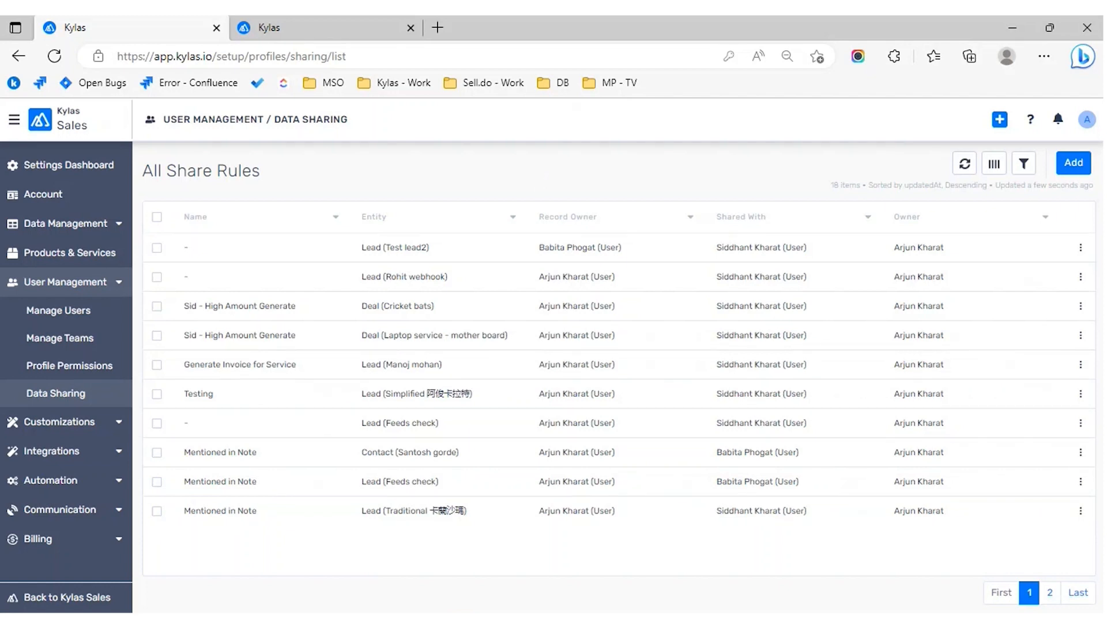
{"action": "left_click", "coordinate": [1074, 164]}
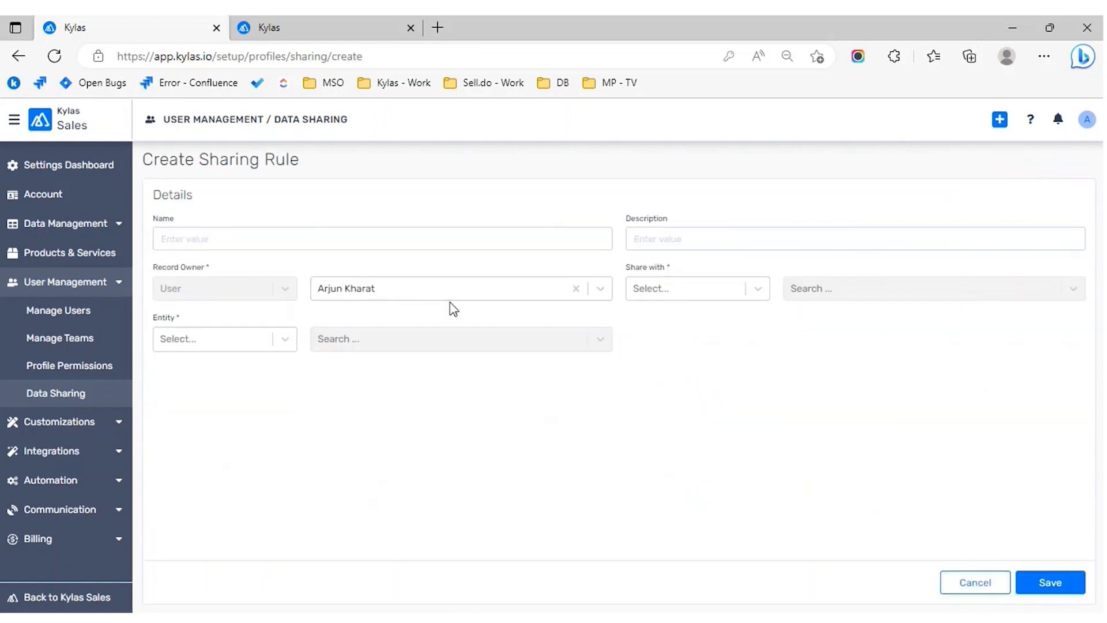
Step: In the admin's other Edge tab, open ABC Corporation from the companies list and bring up its sharing options
{"action": "left_click", "coordinate": [322, 30]}
{"action": "left_click", "coordinate": [16, 283]}
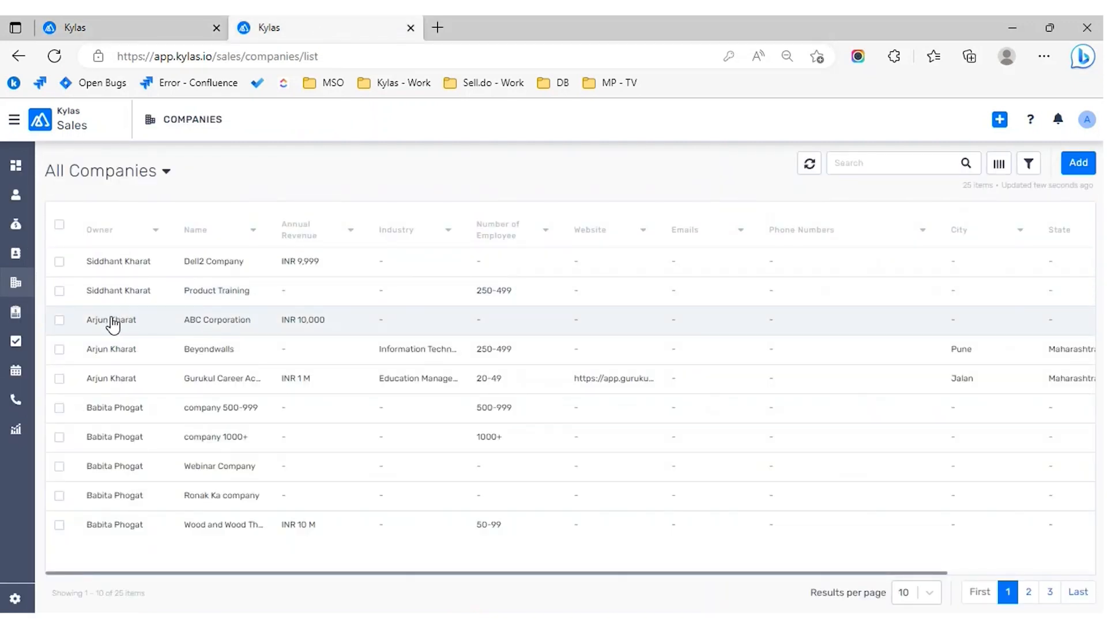
{"action": "left_click", "coordinate": [112, 322]}
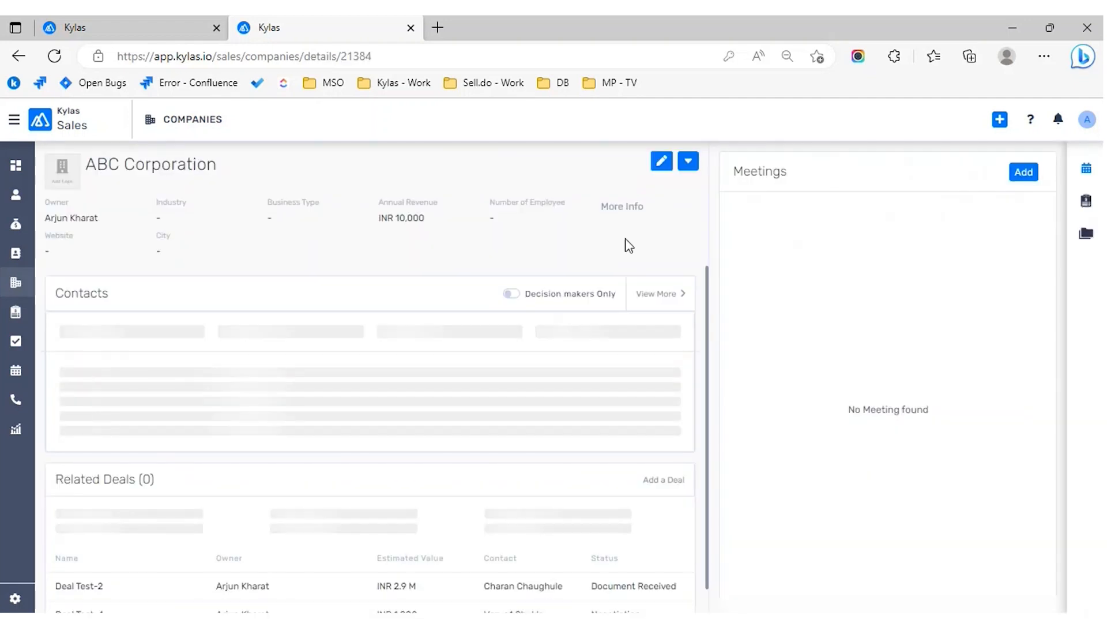
{"action": "left_click", "coordinate": [688, 163]}
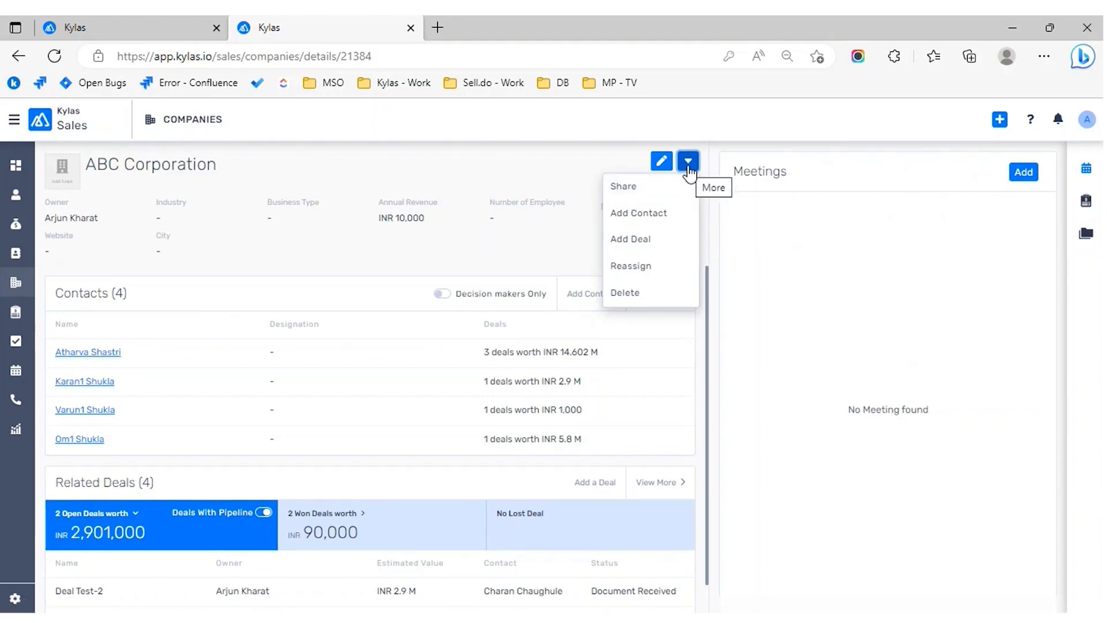
{"action": "left_click", "coordinate": [689, 174]}
{"action": "left_click", "coordinate": [688, 172]}
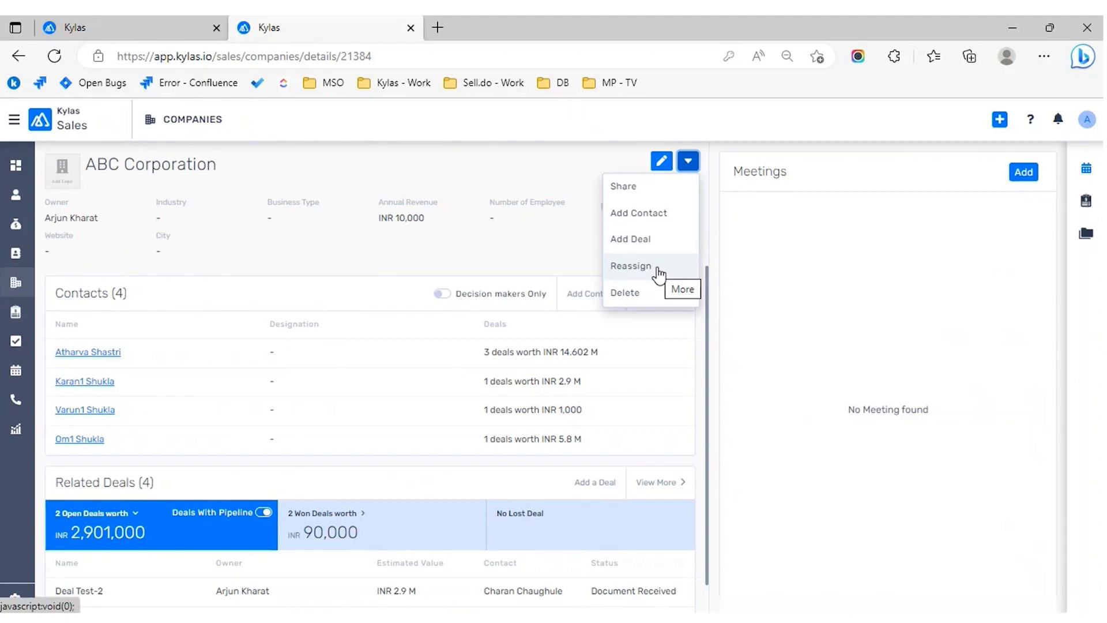
{"action": "left_click", "coordinate": [649, 197]}
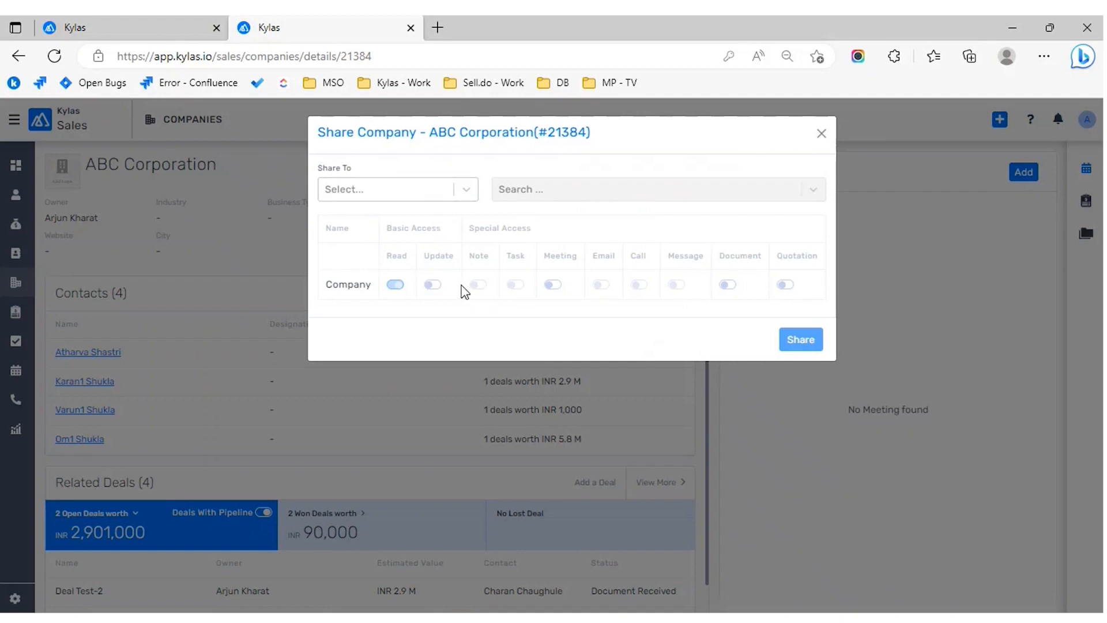
Step: Fill in ABC Corporation's sharing form for the sales user with Update, Meeting, Document and Quotation access
{"action": "left_click_drag", "start_coordinate": [386, 228], "coordinate": [486, 226]}
{"action": "left_click", "coordinate": [546, 225]}
{"action": "left_click", "coordinate": [467, 194]}
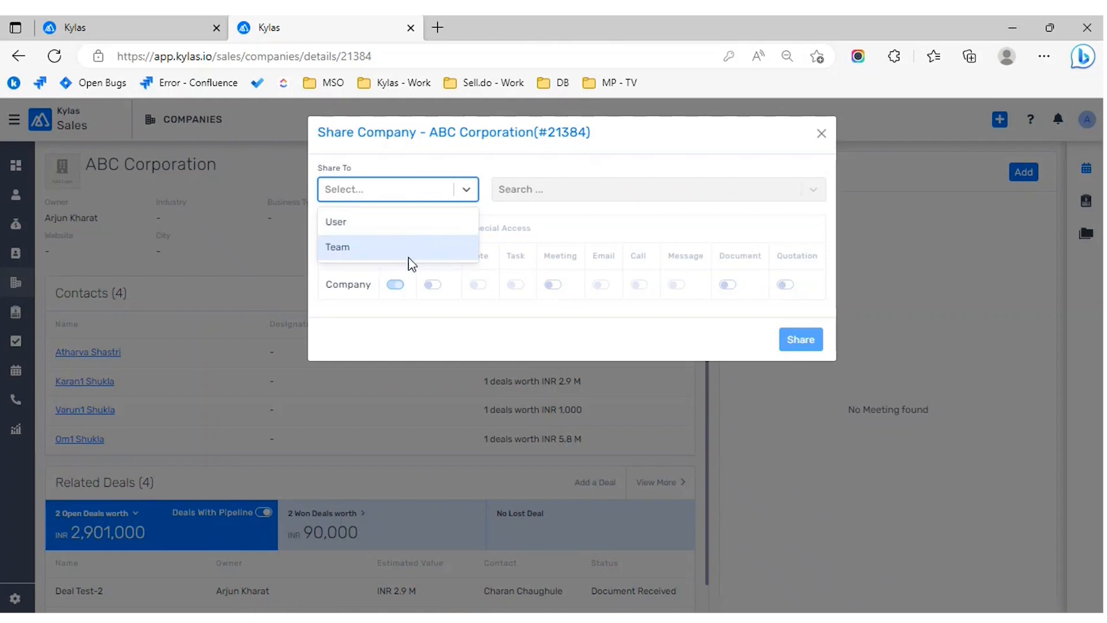
{"action": "left_click", "coordinate": [419, 228]}
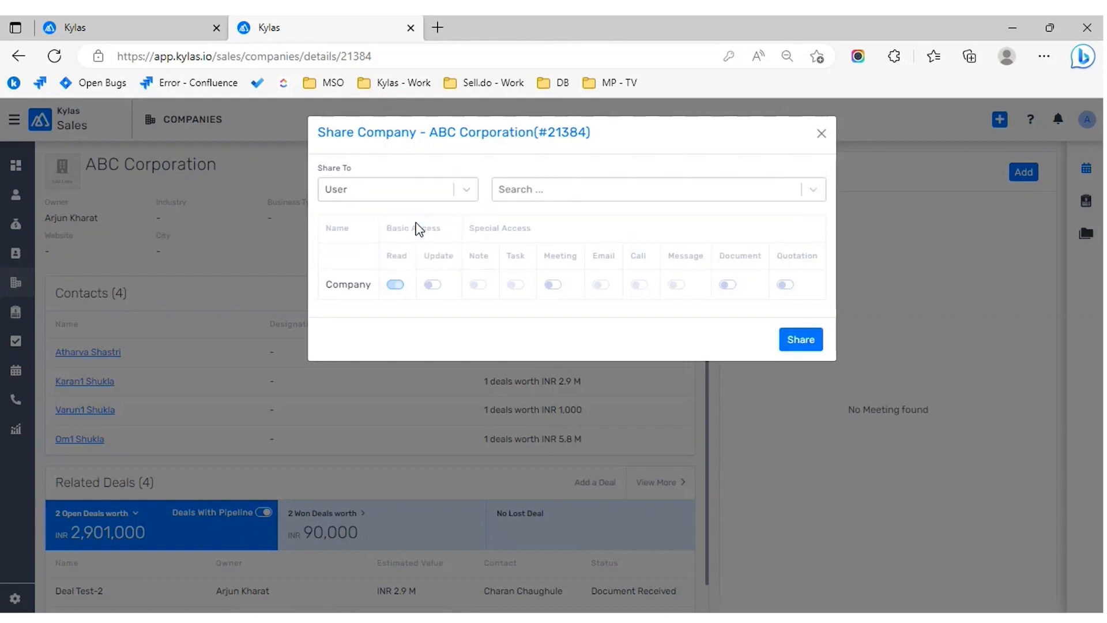
{"action": "left_click", "coordinate": [547, 197]}
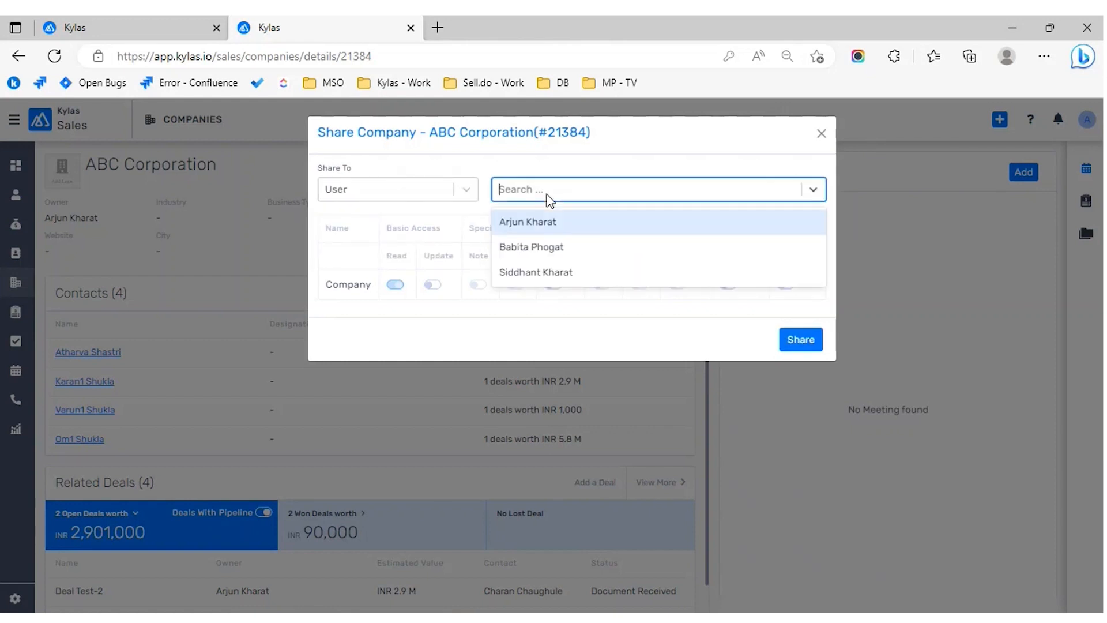
{"action": "left_click", "coordinate": [540, 274]}
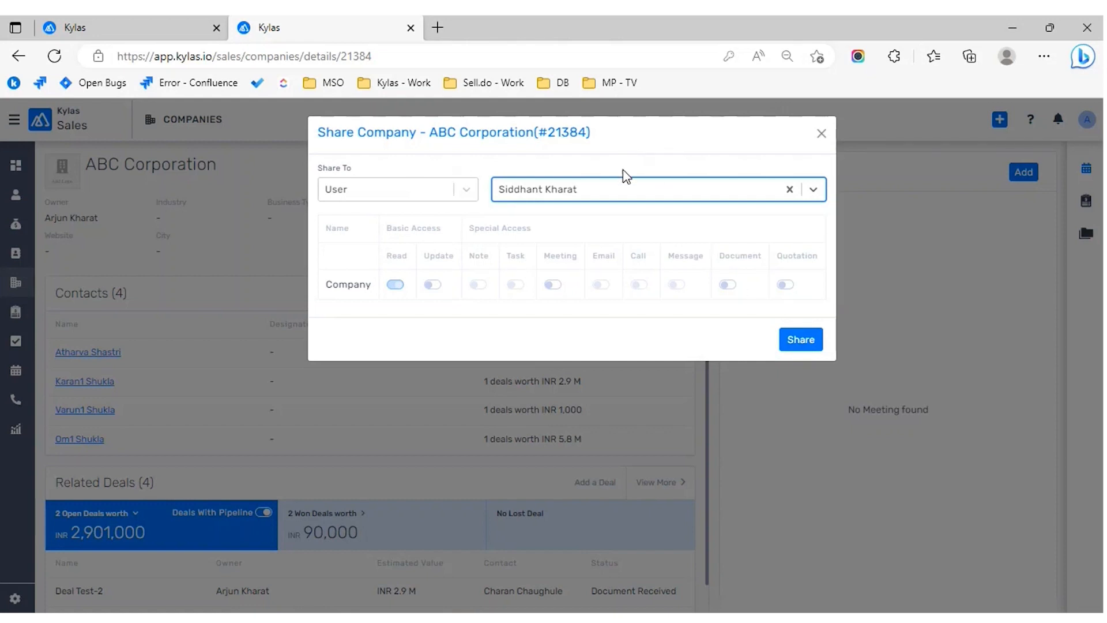
{"action": "left_click", "coordinate": [436, 284]}
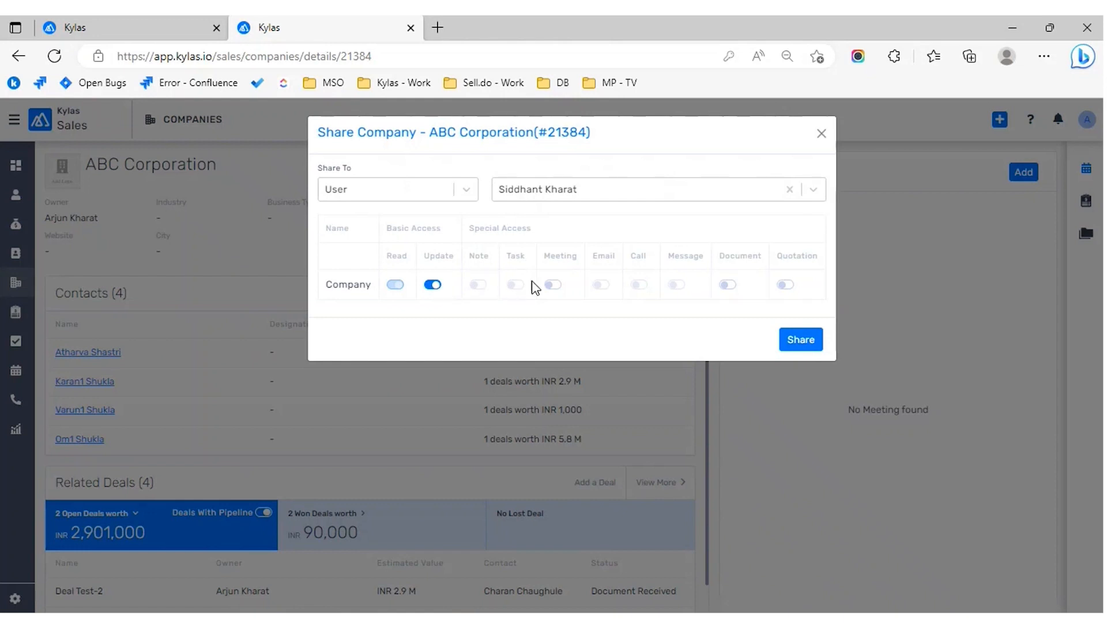
{"action": "left_click", "coordinate": [552, 285]}
{"action": "left_click", "coordinate": [728, 285]}
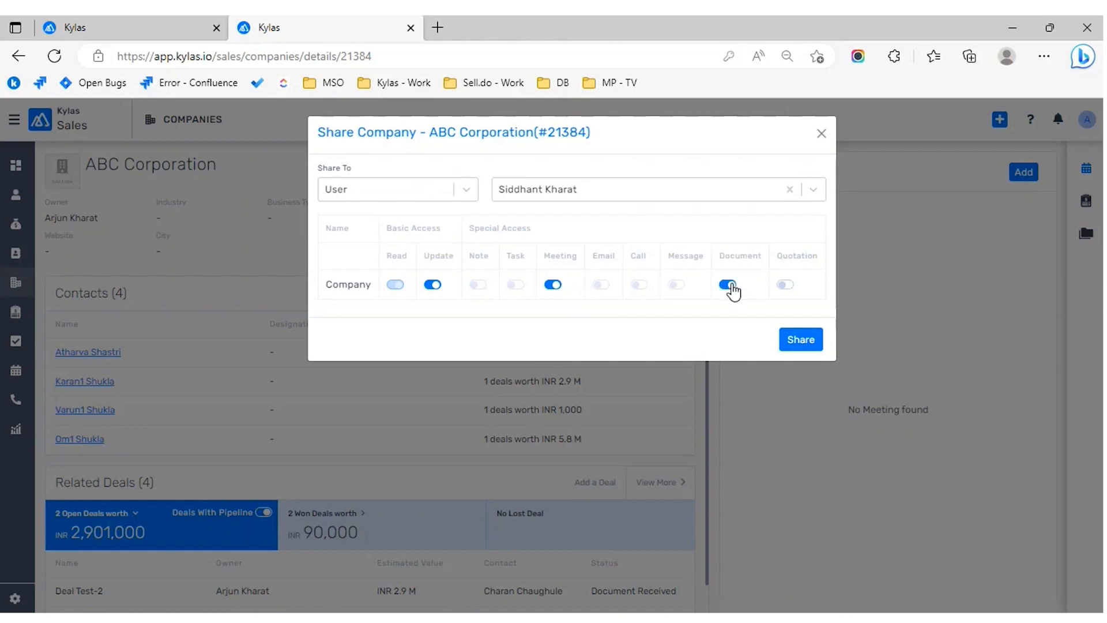
{"action": "left_click", "coordinate": [785, 285]}
{"action": "left_click", "coordinate": [806, 337]}
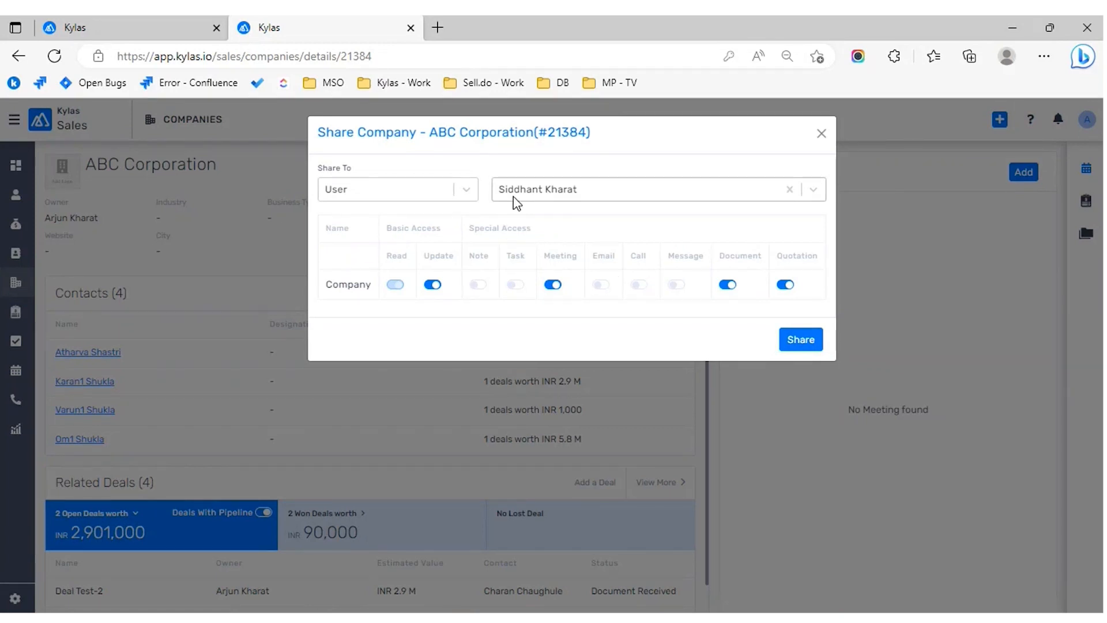
Step: In the admin's first Edge tab, enable Note, Task, Meeting, Quotation and Document for Company Management in the Sales profile and save it
{"action": "left_click", "coordinate": [99, 29]}
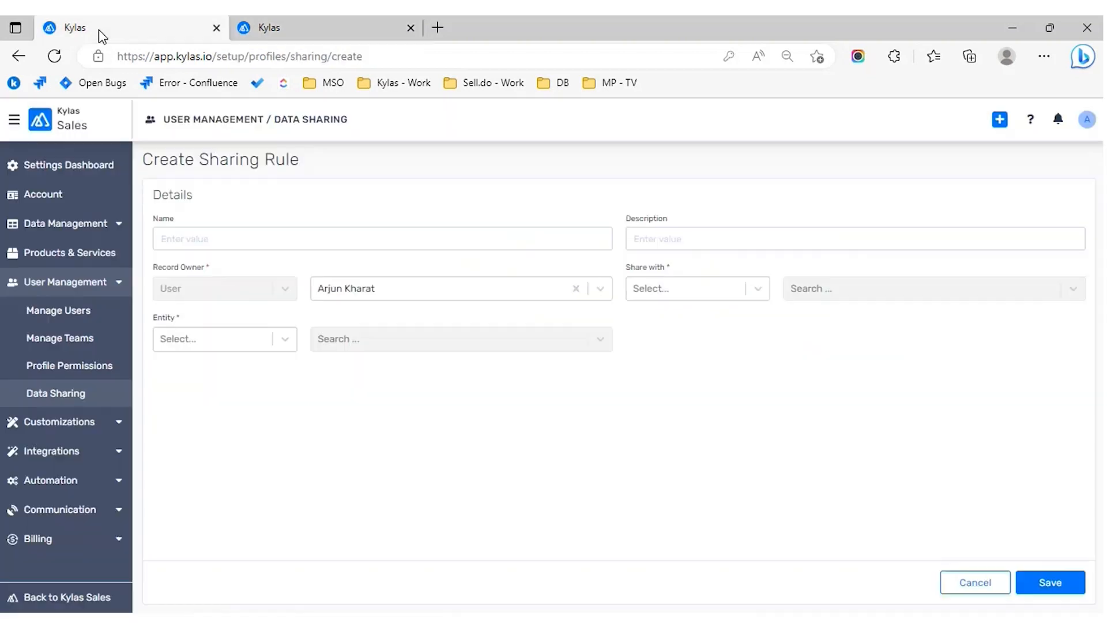
{"action": "left_click", "coordinate": [73, 366]}
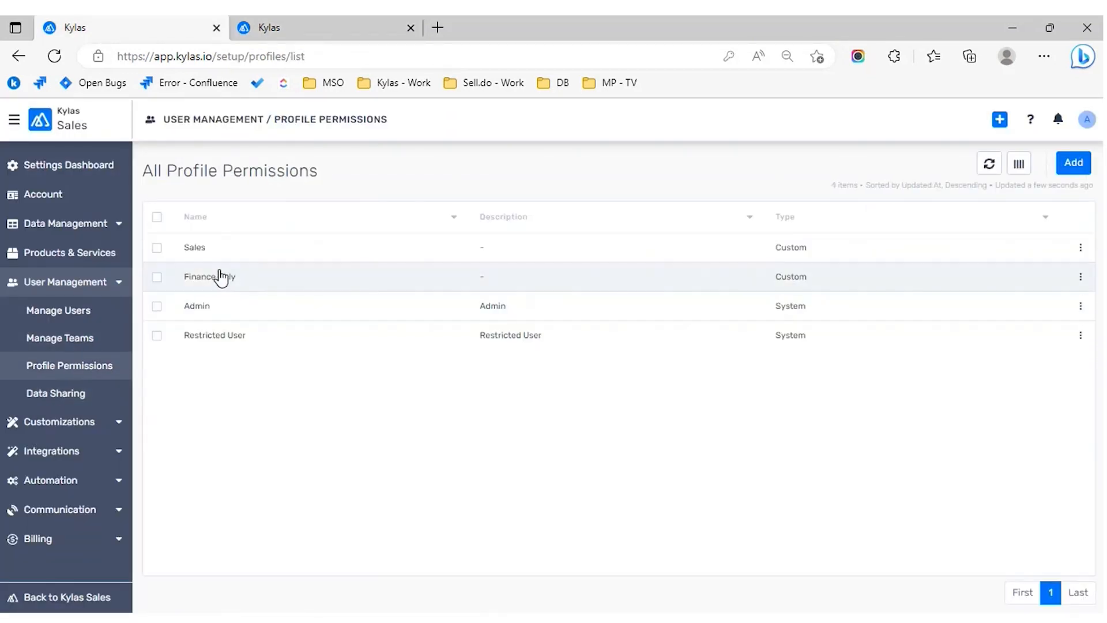
{"action": "left_click", "coordinate": [230, 251]}
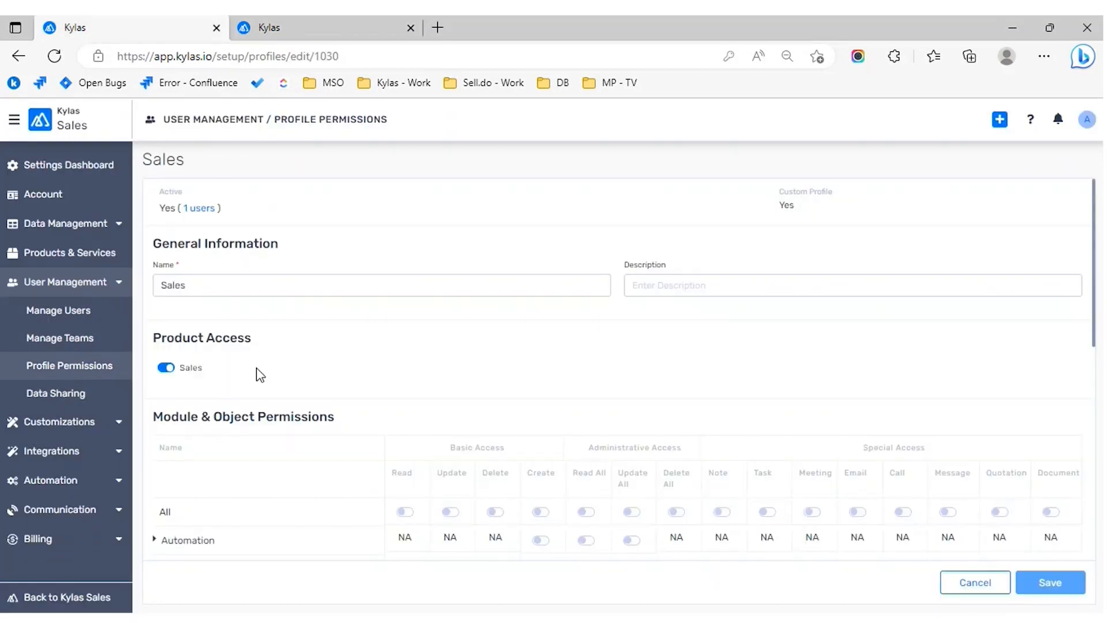
{"action": "scroll", "coordinate": [258, 371], "scroll_direction": "down", "scroll_amount": 3}
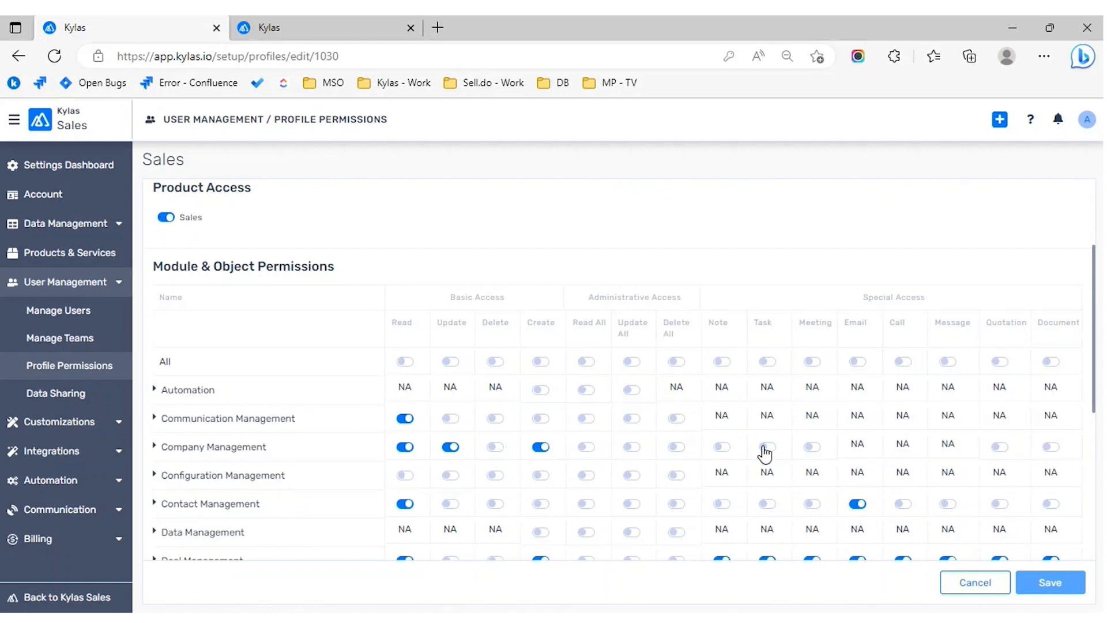
{"action": "left_click", "coordinate": [724, 452]}
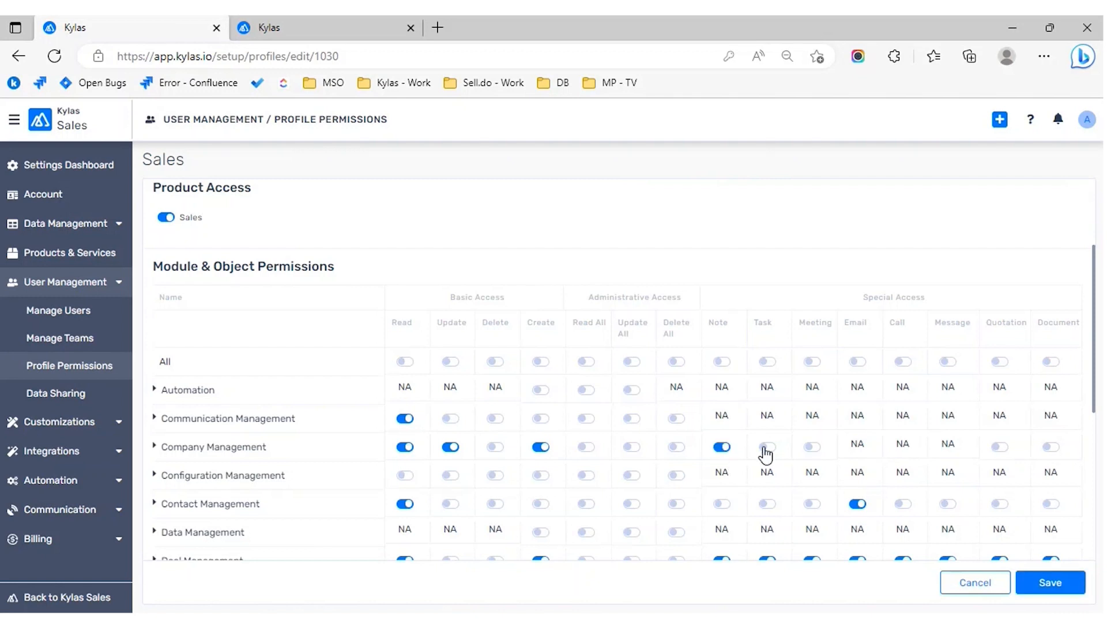
{"action": "left_click", "coordinate": [770, 454]}
{"action": "left_click", "coordinate": [813, 455]}
{"action": "left_click", "coordinate": [1001, 450]}
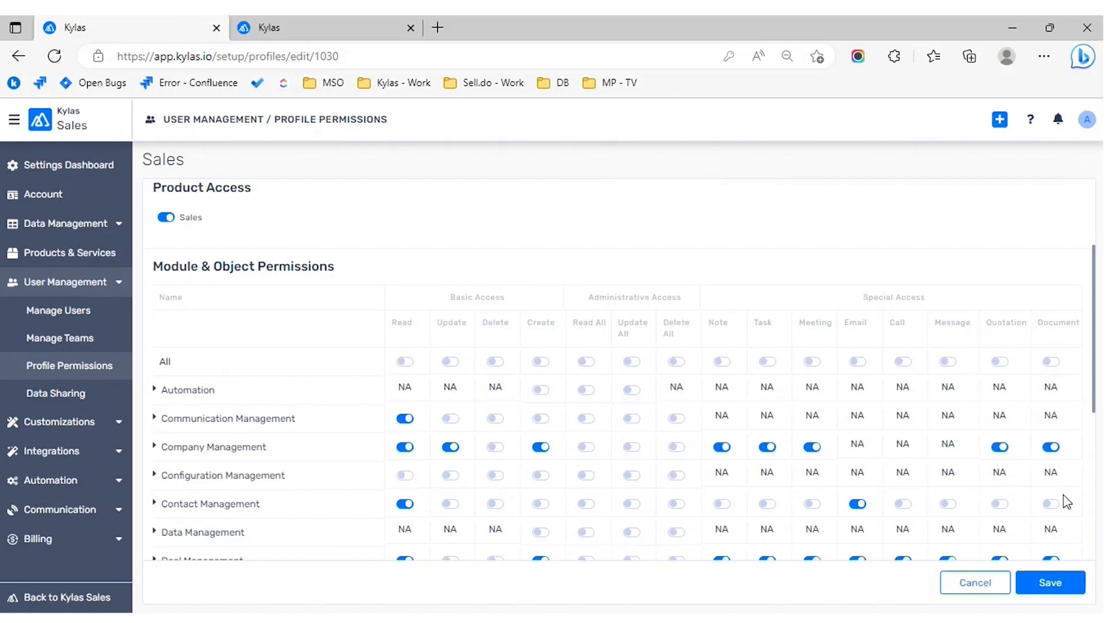
{"action": "left_click", "coordinate": [1025, 582]}
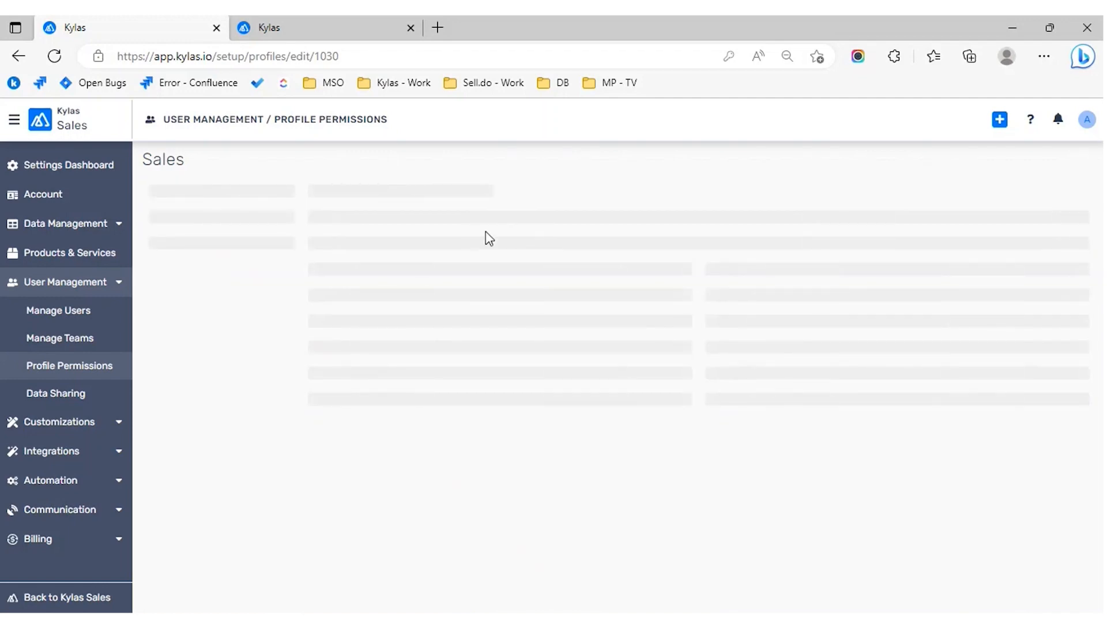
Step: Back in the ABC Corporation tab, discard the open sharing form and start a new share addressed to the sales user
{"action": "left_click", "coordinate": [324, 28]}
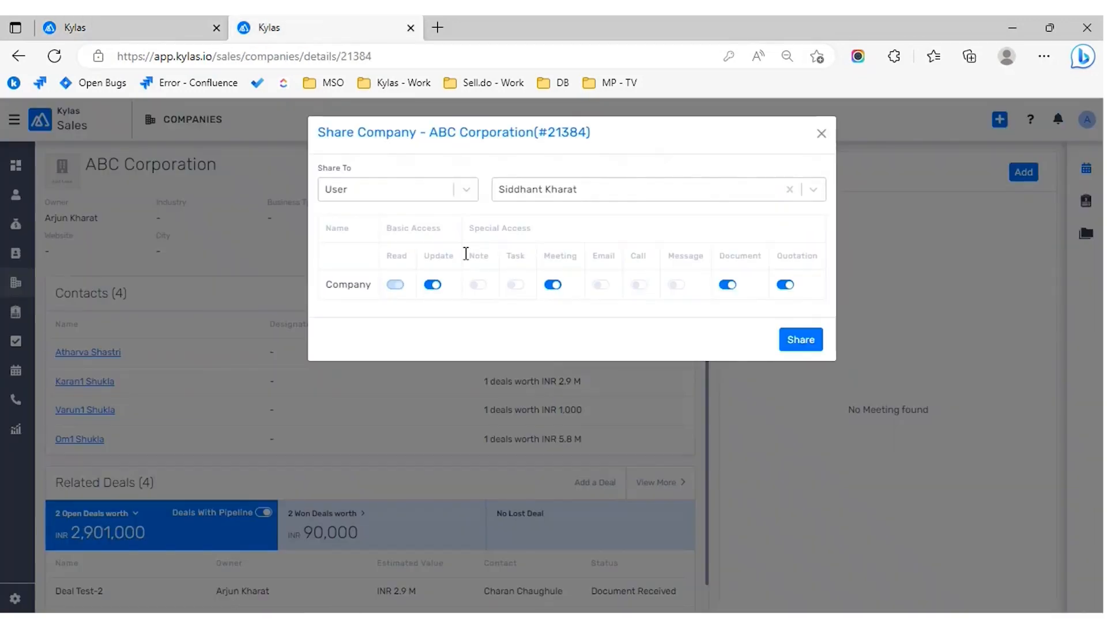
{"action": "left_click", "coordinate": [822, 134]}
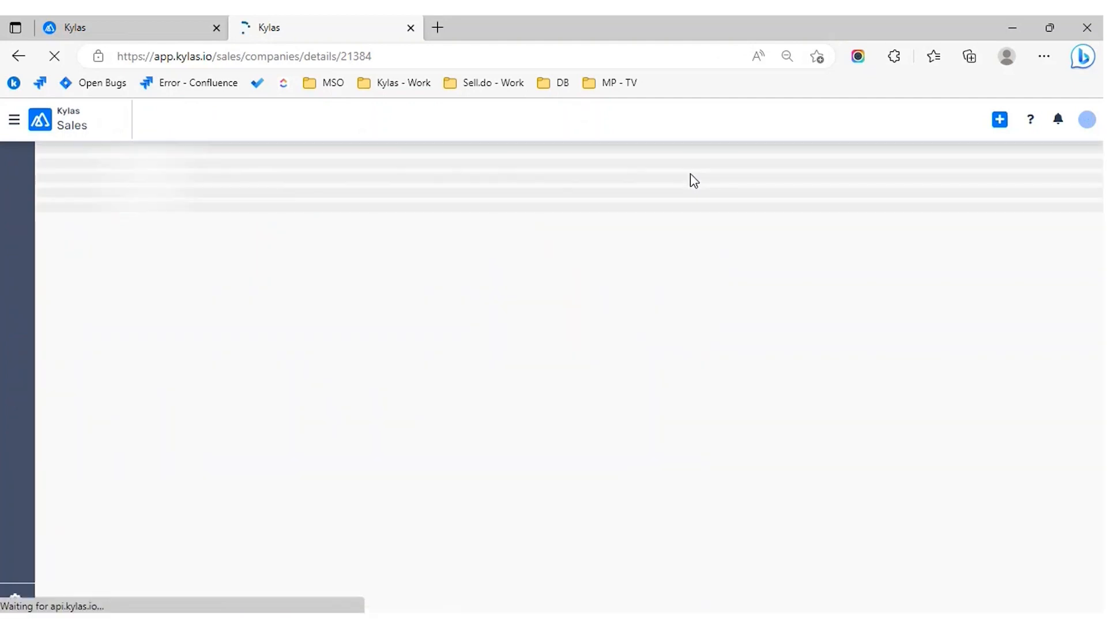
{"action": "left_click", "coordinate": [689, 164]}
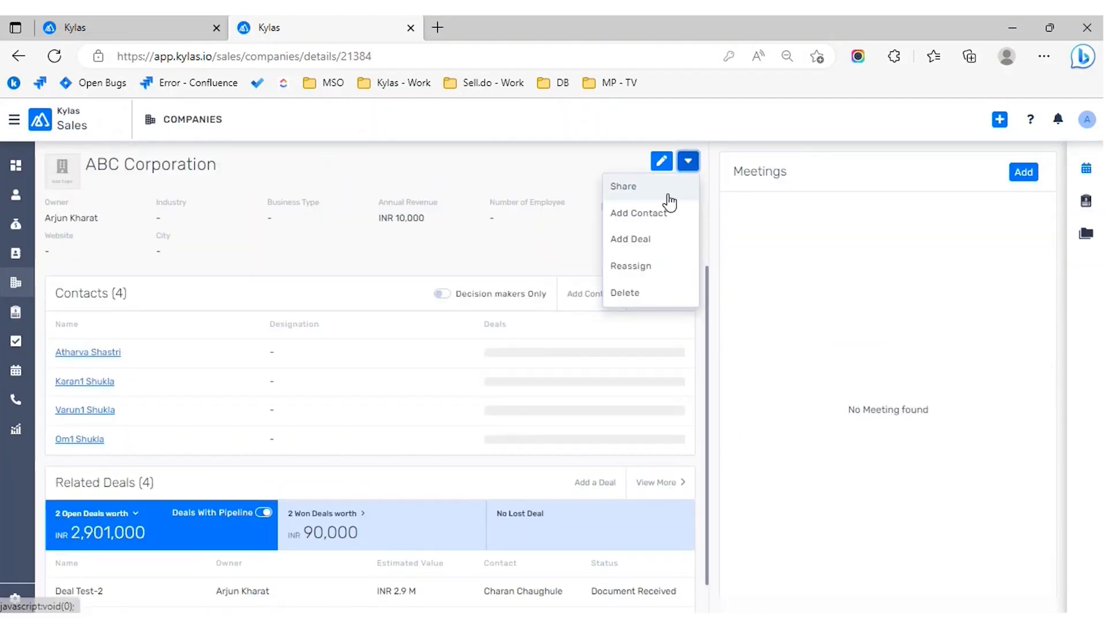
{"action": "left_click", "coordinate": [663, 185]}
{"action": "left_click", "coordinate": [404, 190]}
{"action": "left_click", "coordinate": [418, 219]}
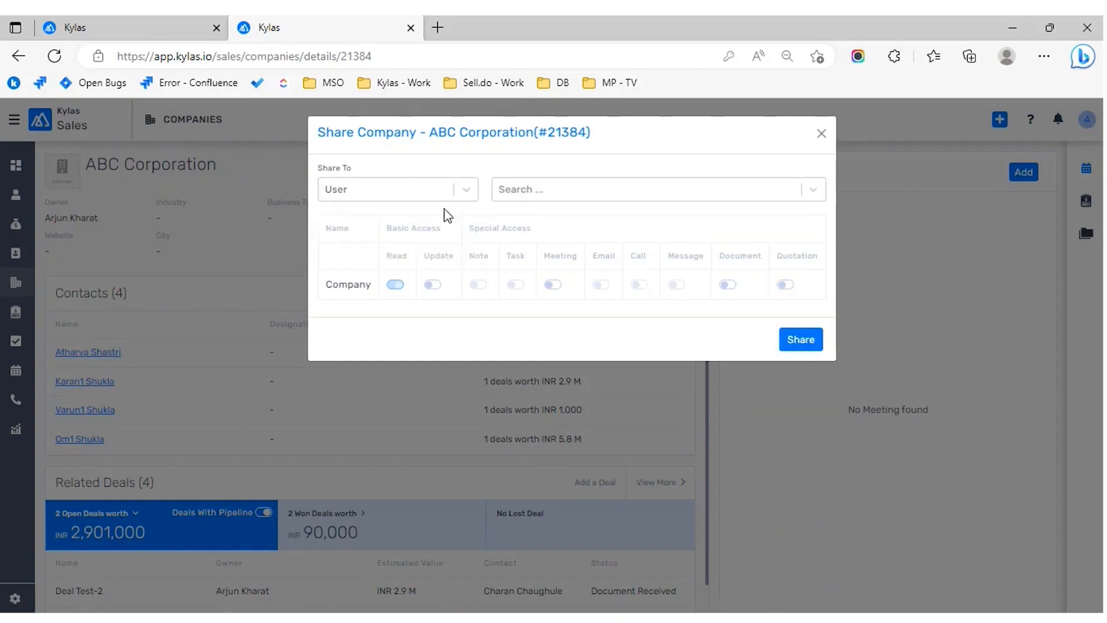
{"action": "left_click", "coordinate": [533, 193]}
{"action": "left_click", "coordinate": [537, 272]}
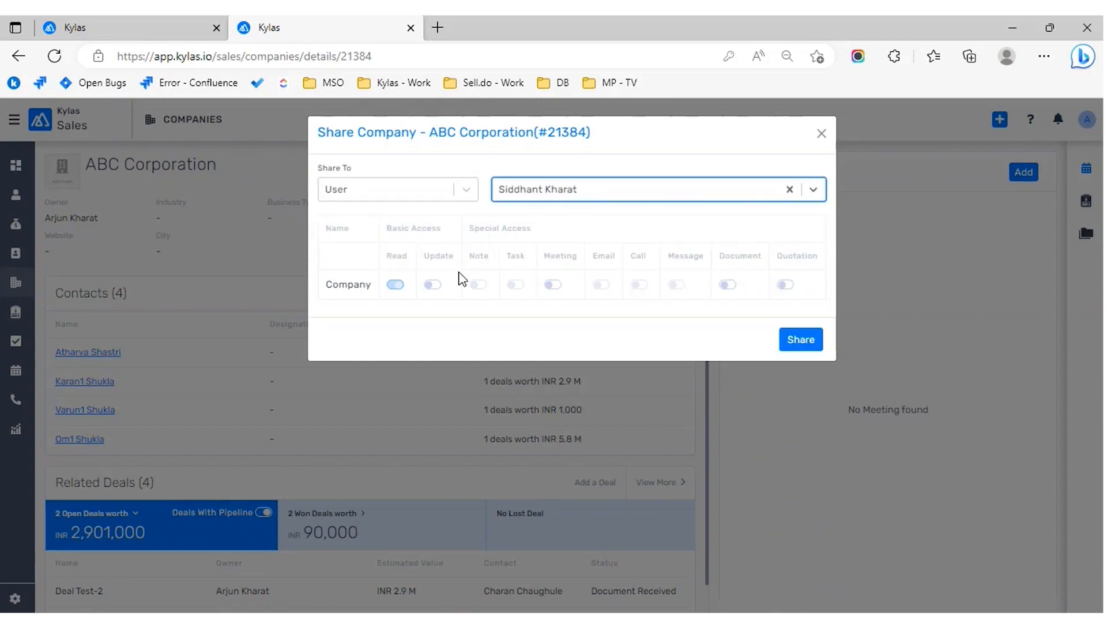
Step: Grant Update, Meeting, Document and Quotation access on ABC Corporation and share the company
{"action": "left_click", "coordinate": [436, 284]}
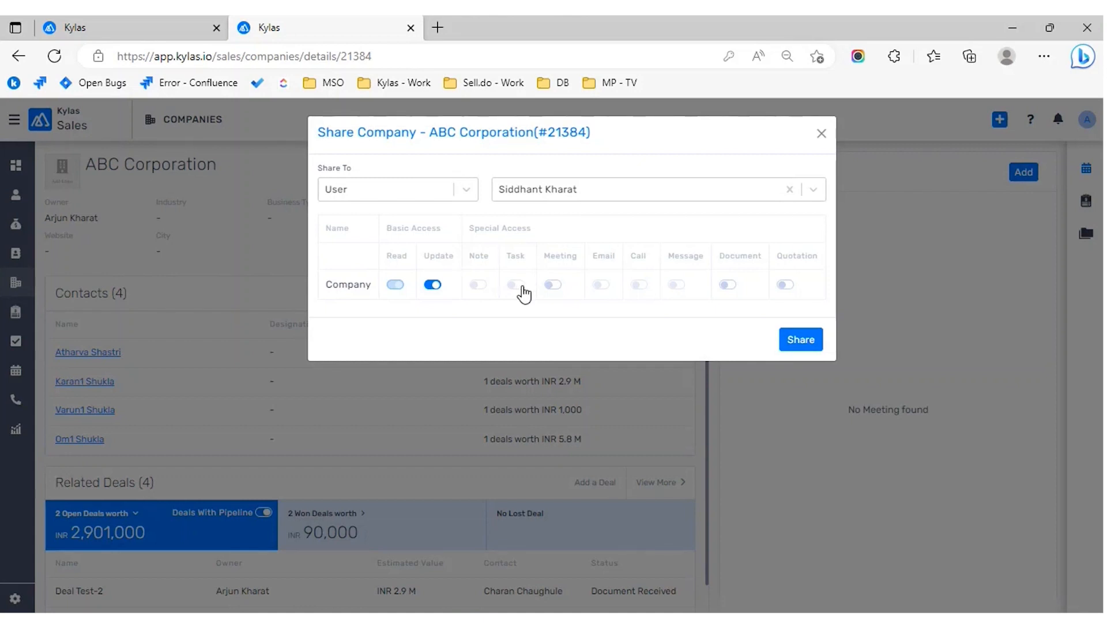
{"action": "left_click", "coordinate": [555, 285]}
{"action": "left_click", "coordinate": [728, 286]}
{"action": "left_click", "coordinate": [785, 285]}
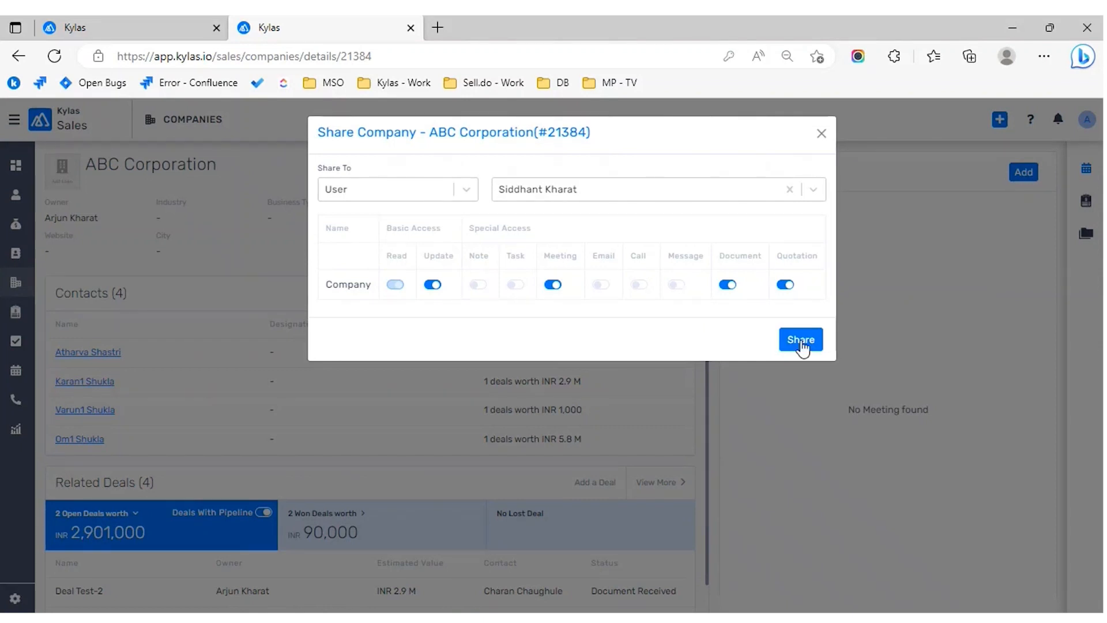
{"action": "left_click", "coordinate": [801, 341]}
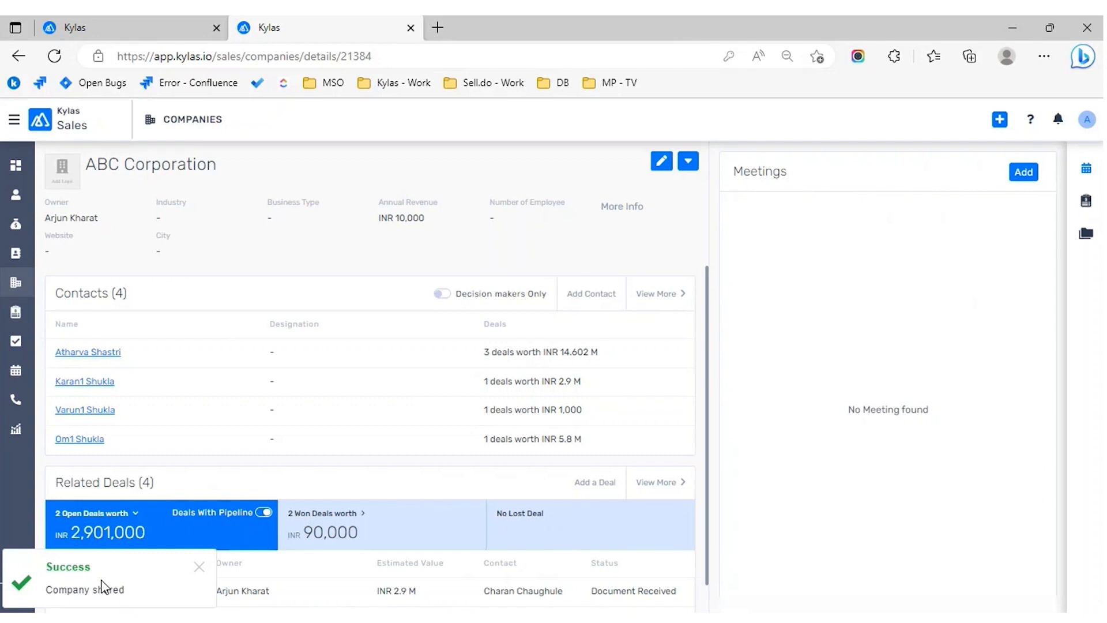
Step: Switch to the sales user's Chrome window, refresh the companies list and open ABC Corporation to check its available actions
{"action": "left_click", "coordinate": [415, 583]}
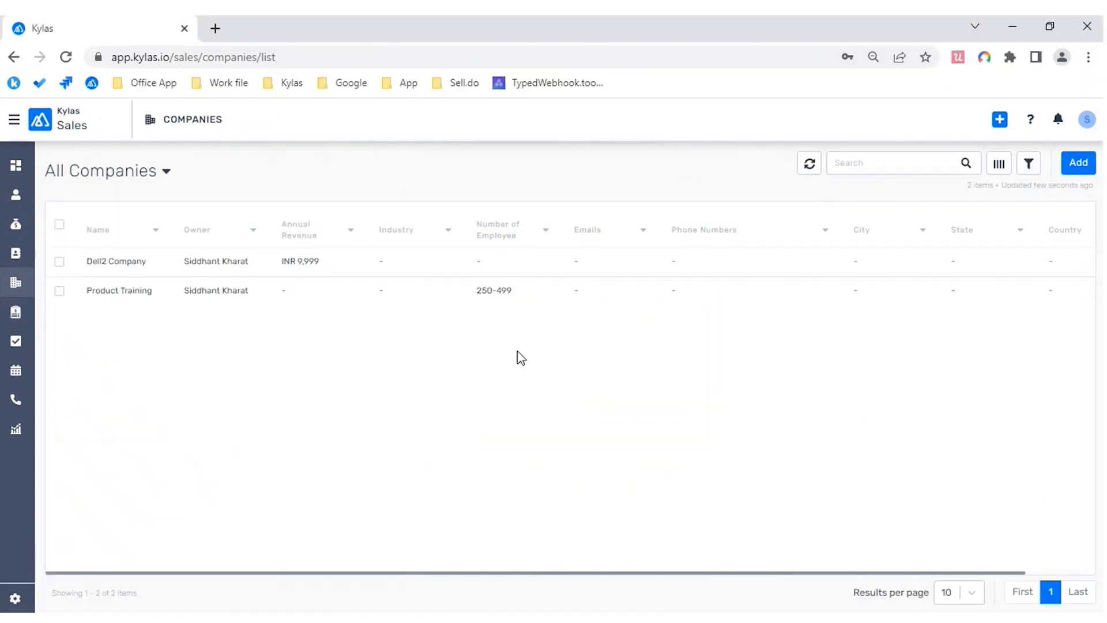
{"action": "left_click", "coordinate": [810, 168]}
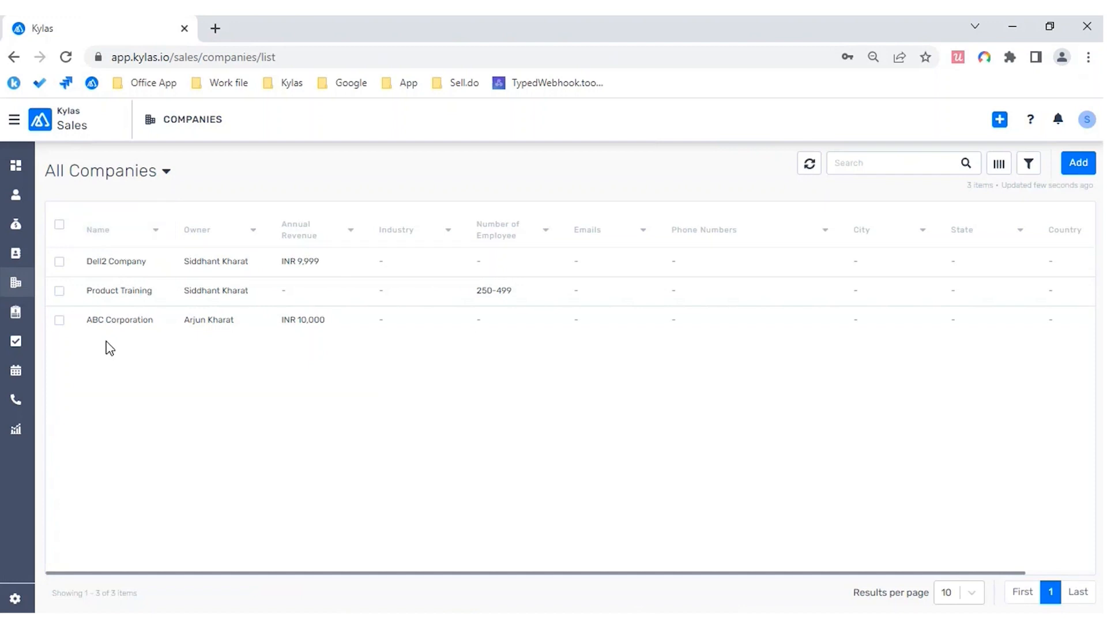
{"action": "left_click", "coordinate": [138, 315]}
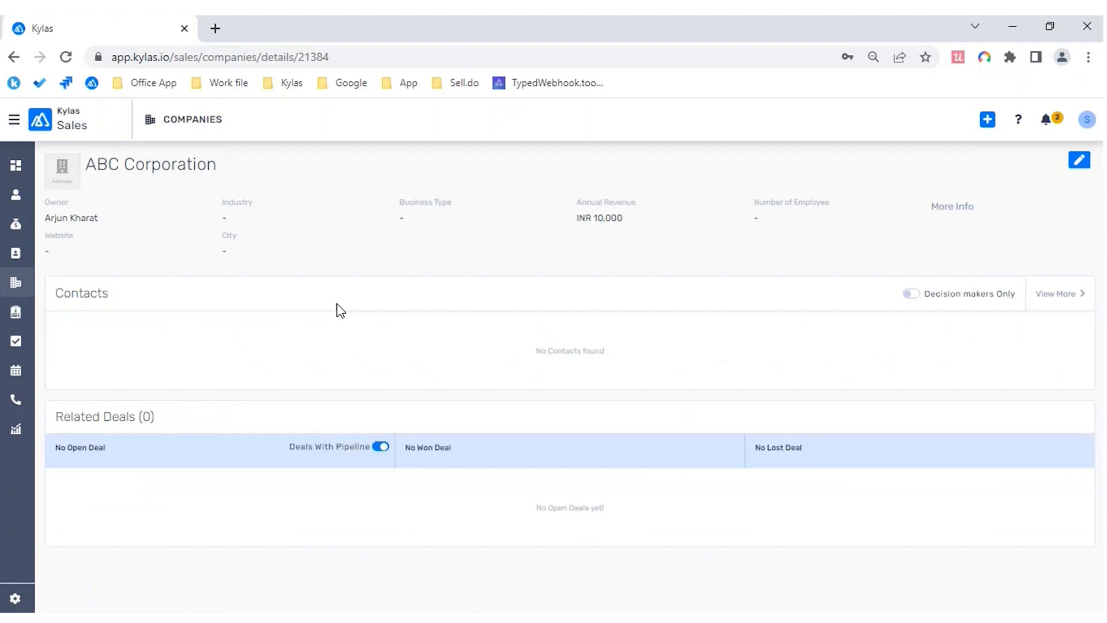
{"action": "left_click", "coordinate": [1079, 161]}
{"action": "left_click", "coordinate": [1091, 116]}
Step: Switch to the admin's Edge window and review the Company Management permissions saved in the Sales profile
{"action": "mouse_move", "coordinate": [314, 619]}
{"action": "left_click", "coordinate": [457, 568]}
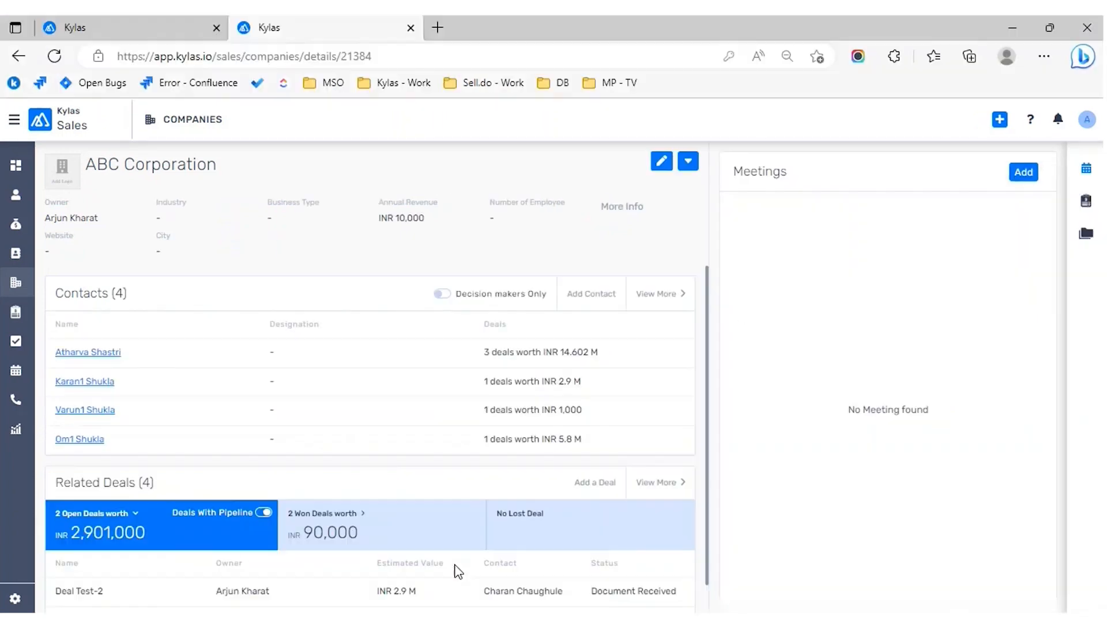
{"action": "left_click", "coordinate": [133, 36]}
{"action": "scroll", "coordinate": [280, 376], "scroll_direction": "down", "scroll_amount": 3}
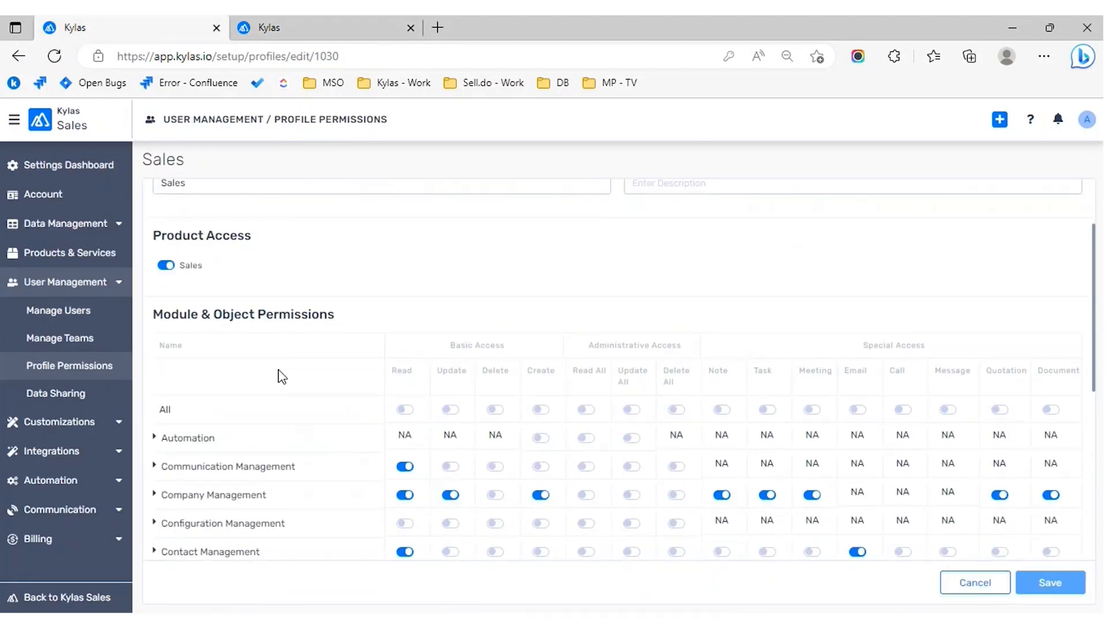
{"action": "scroll", "coordinate": [197, 451], "scroll_direction": "down", "scroll_amount": 1}
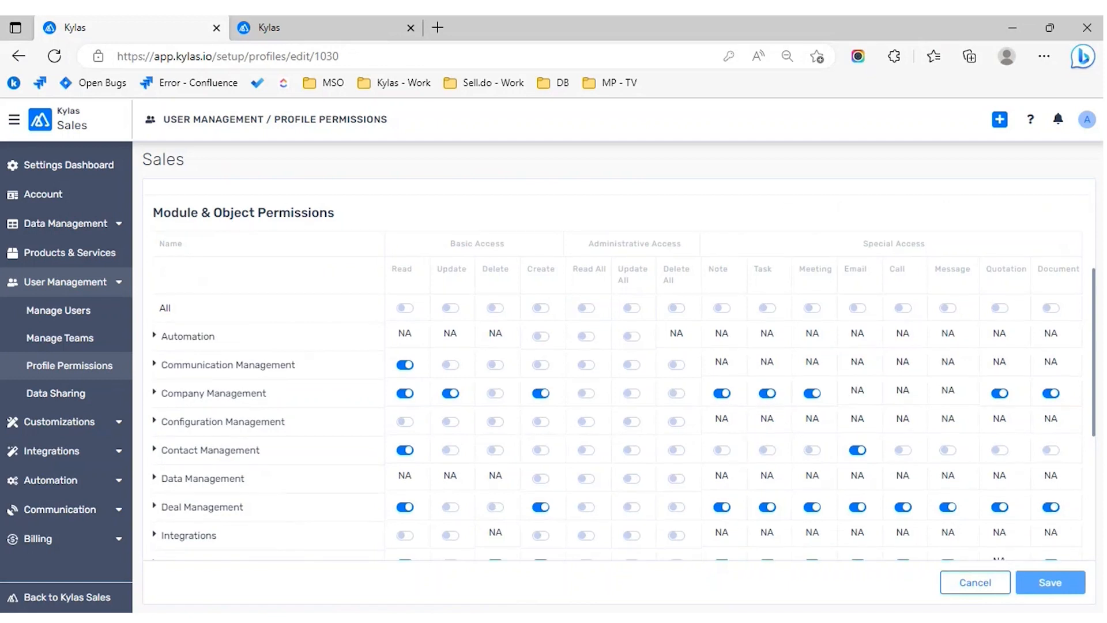
Step: In the sales user's Chrome window, sign out and back in, then postpone reconnecting the marketplace apps
{"action": "left_click", "coordinate": [341, 621]}
{"action": "left_click", "coordinate": [433, 567]}
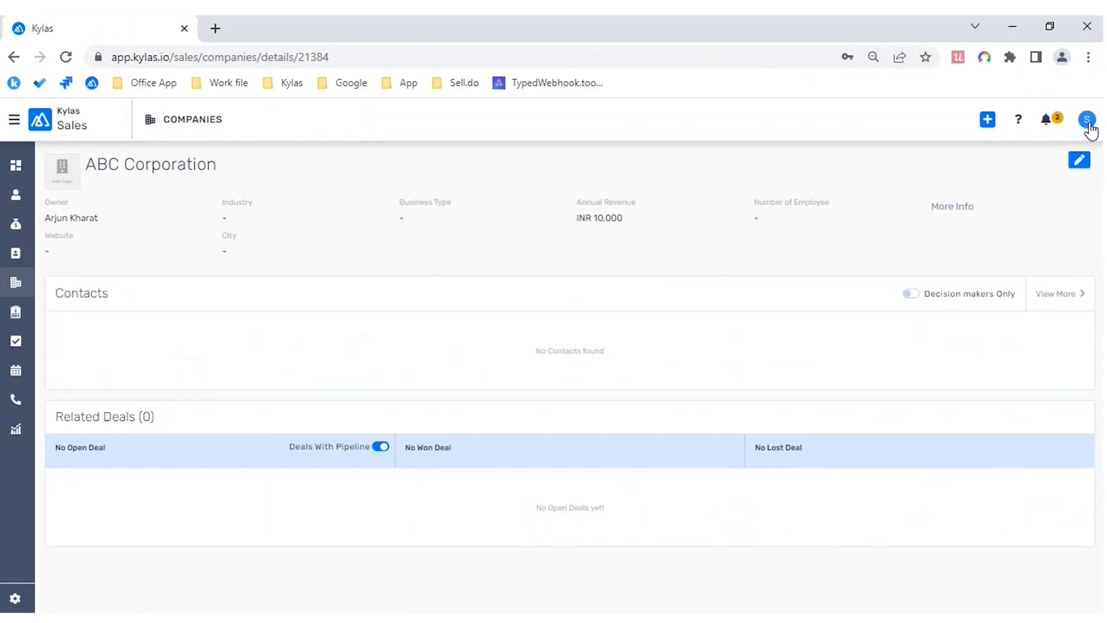
{"action": "left_click", "coordinate": [1088, 121]}
{"action": "left_click", "coordinate": [998, 218]}
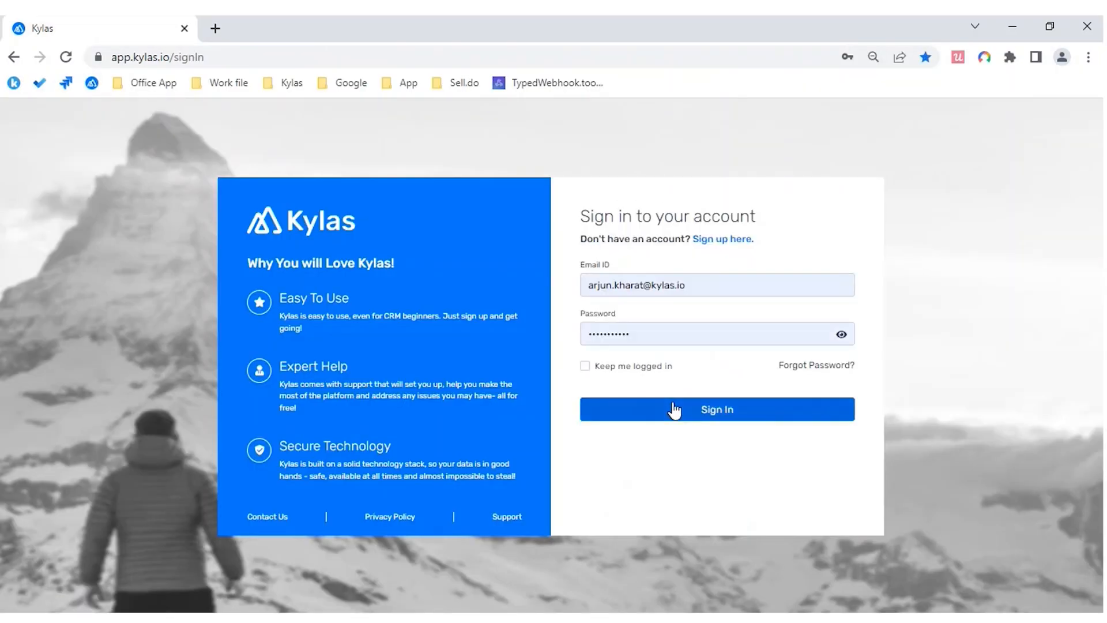
{"action": "left_click", "coordinate": [672, 408]}
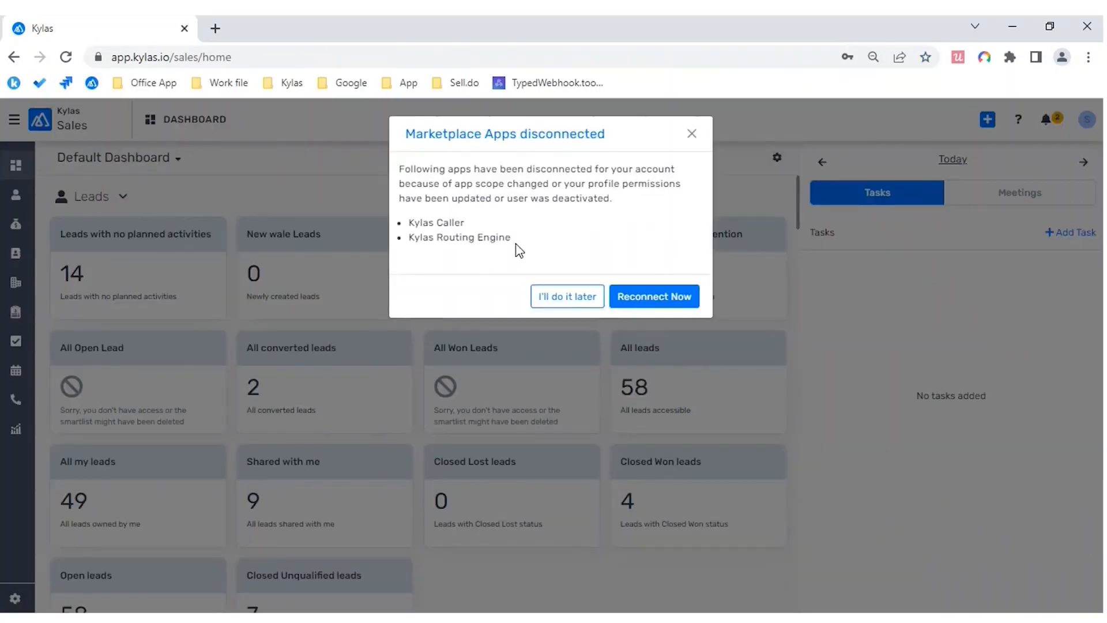
{"action": "left_click", "coordinate": [580, 297]}
Step: Open ABC Corporation and then Product Training from the companies list to compare the actions available on each
{"action": "left_click", "coordinate": [17, 286]}
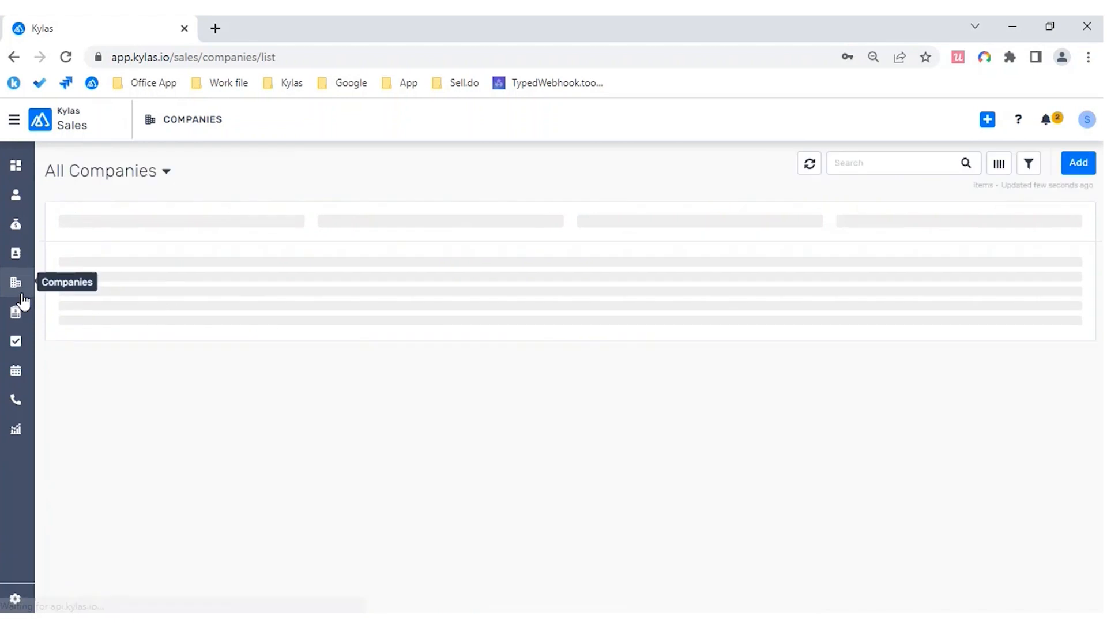
{"action": "left_click", "coordinate": [137, 325]}
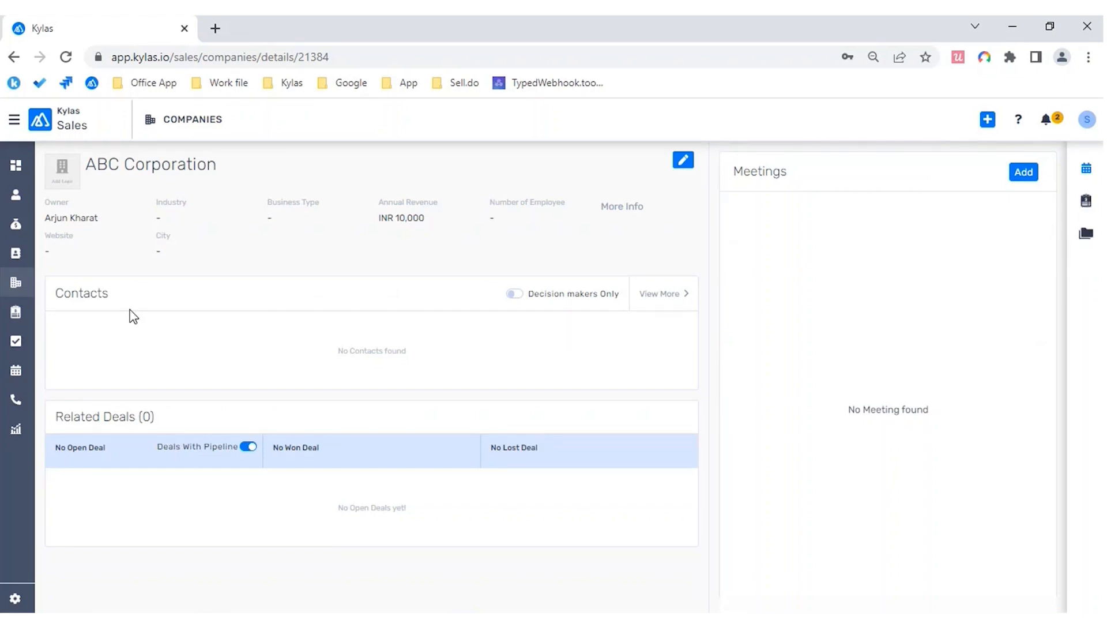
{"action": "left_click", "coordinate": [17, 282]}
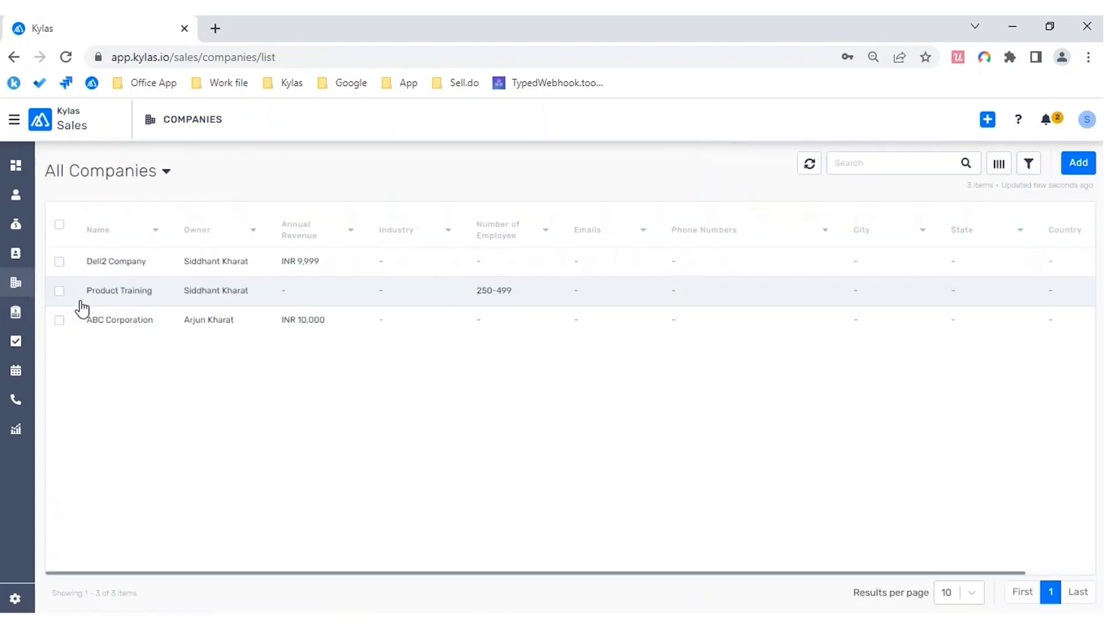
{"action": "left_click", "coordinate": [96, 297]}
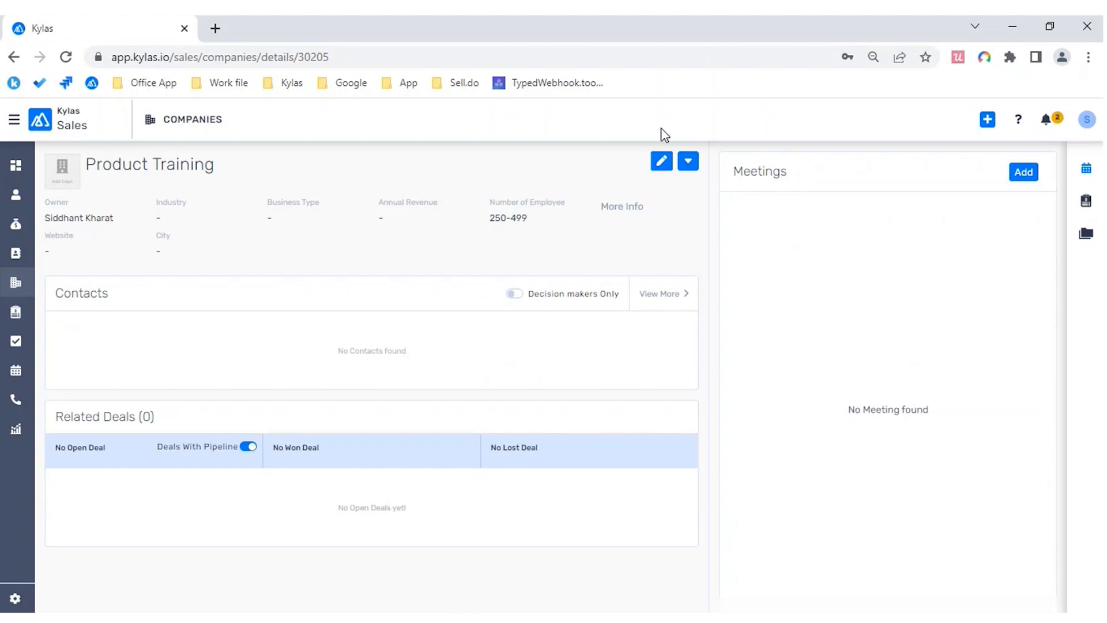
Step: Switch to the admin's Edge window and start a new data sharing rule named "Company Record with" plus the sales user's short name
{"action": "left_click", "coordinate": [312, 620]}
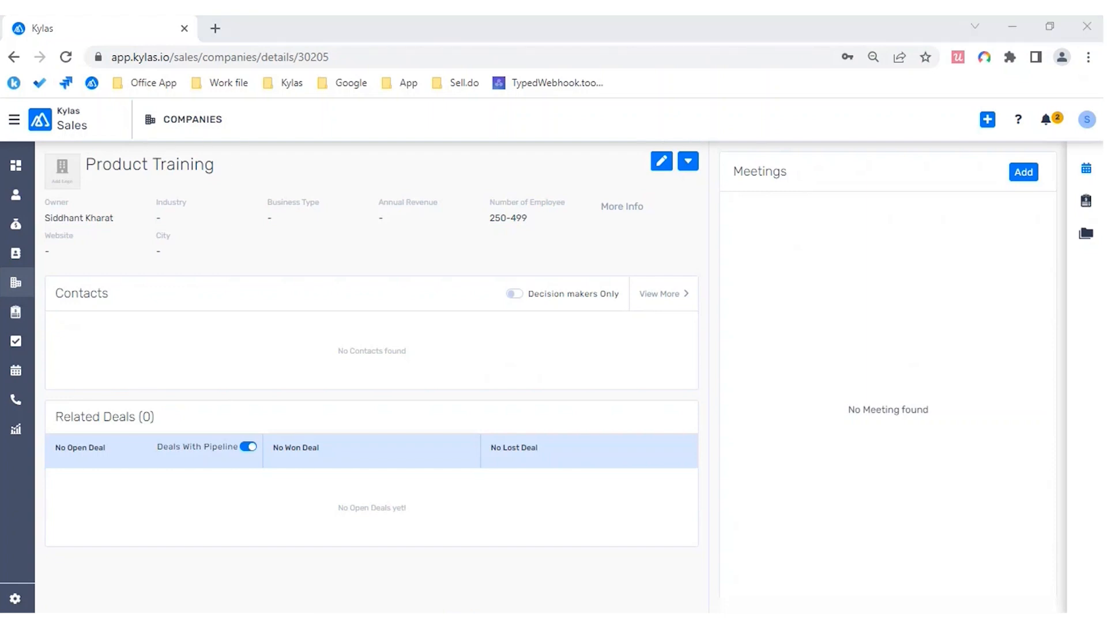
{"action": "left_click", "coordinate": [437, 582]}
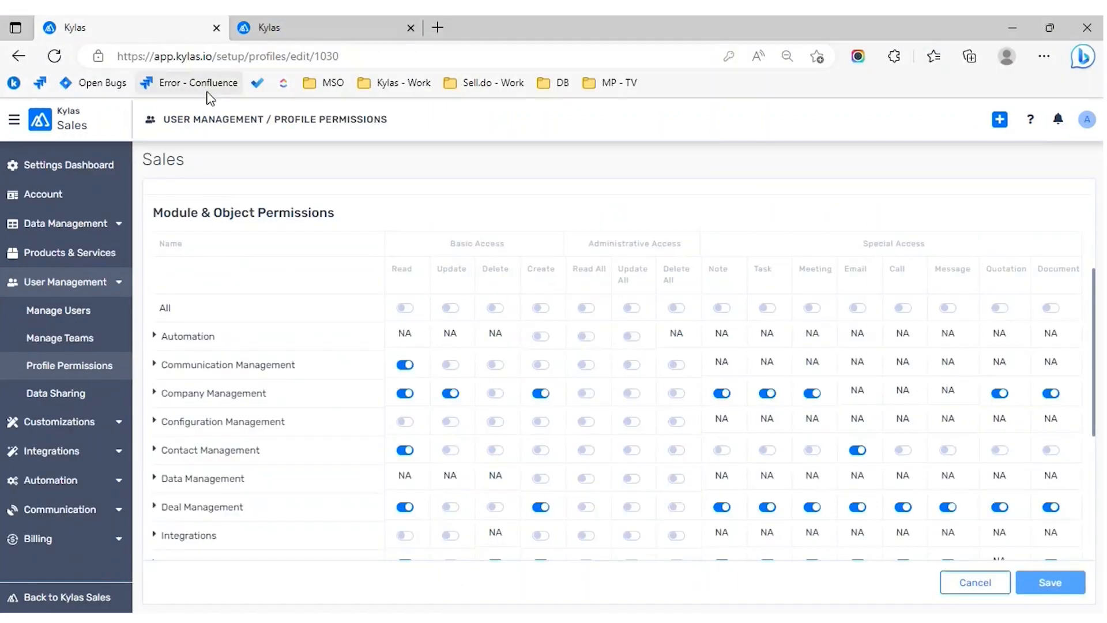
{"action": "left_click", "coordinate": [306, 34]}
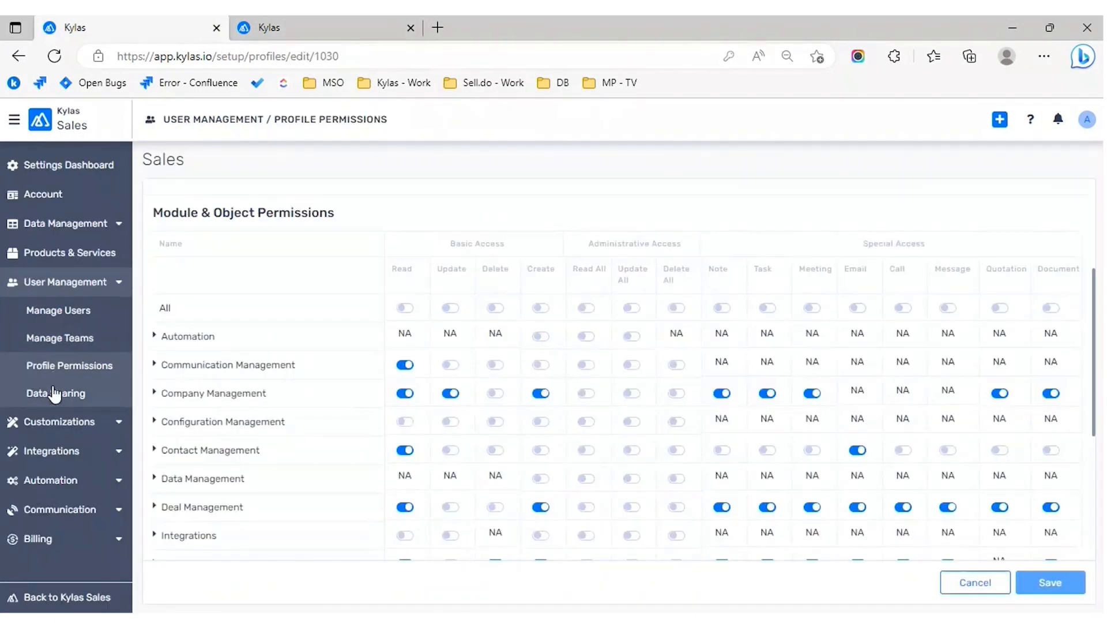
{"action": "left_click", "coordinate": [53, 392]}
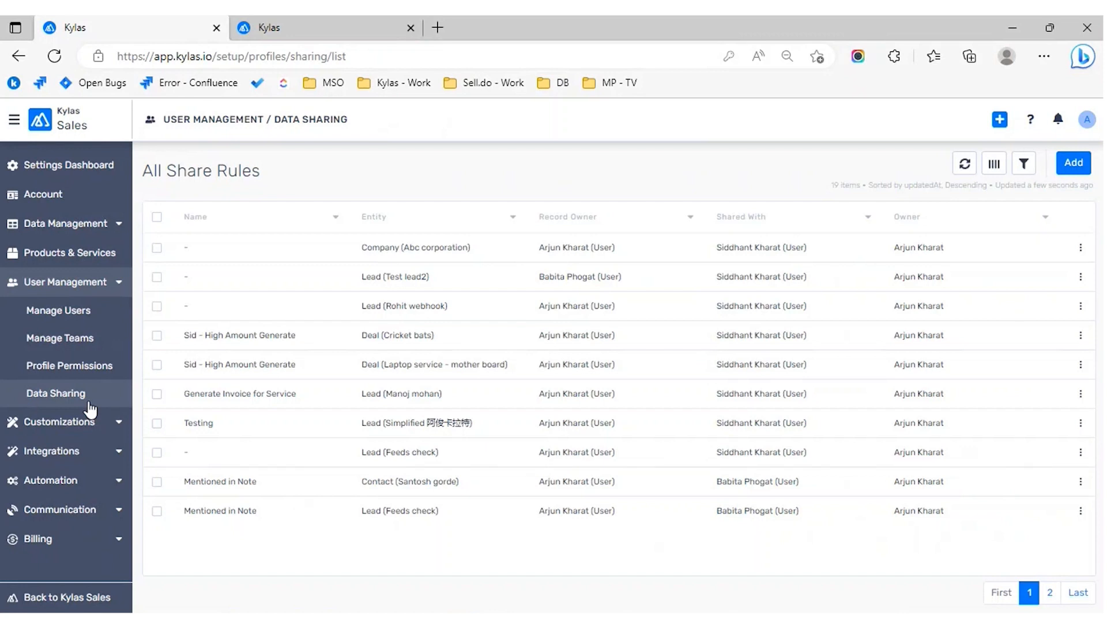
{"action": "left_click", "coordinate": [1074, 164]}
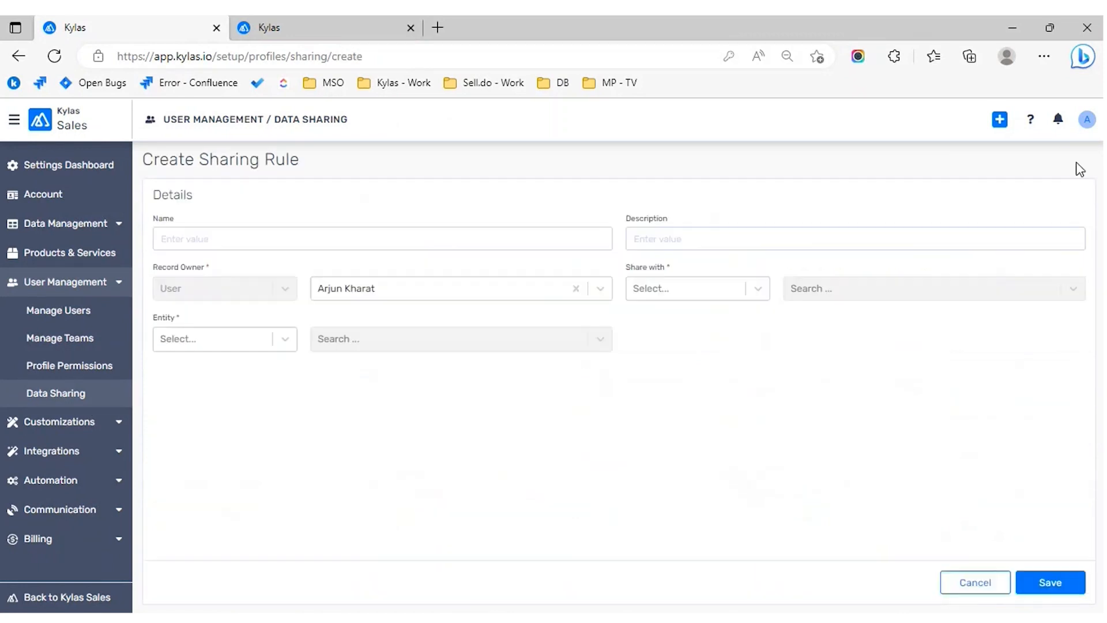
{"action": "left_click", "coordinate": [292, 247]}
{"action": "type", "text": "Com"}
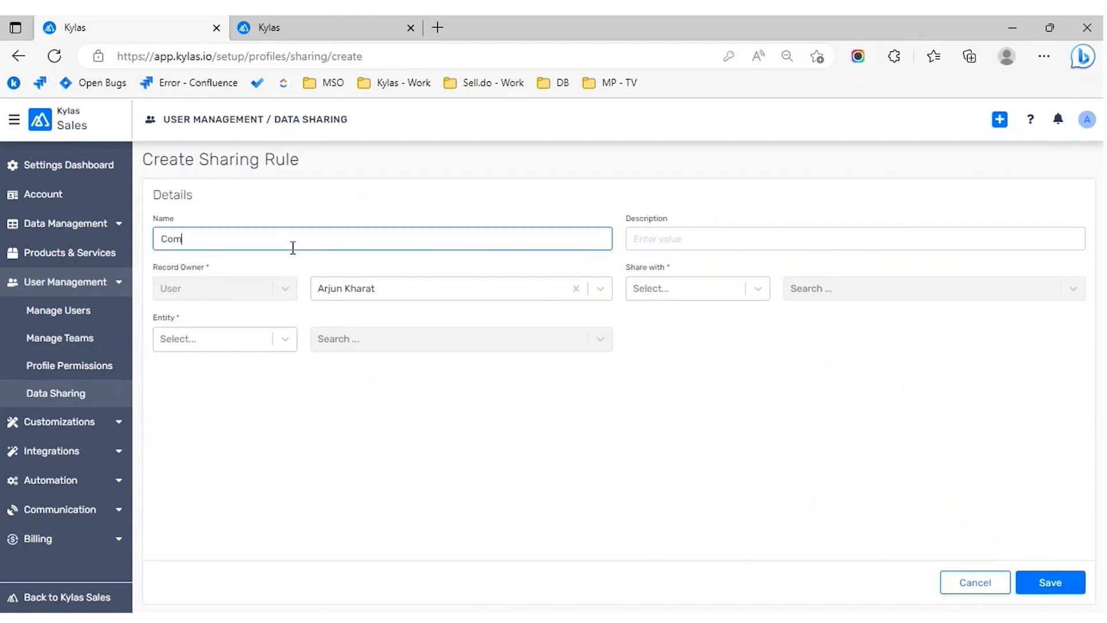
{"action": "type", "text": "pany Record with Sid"}
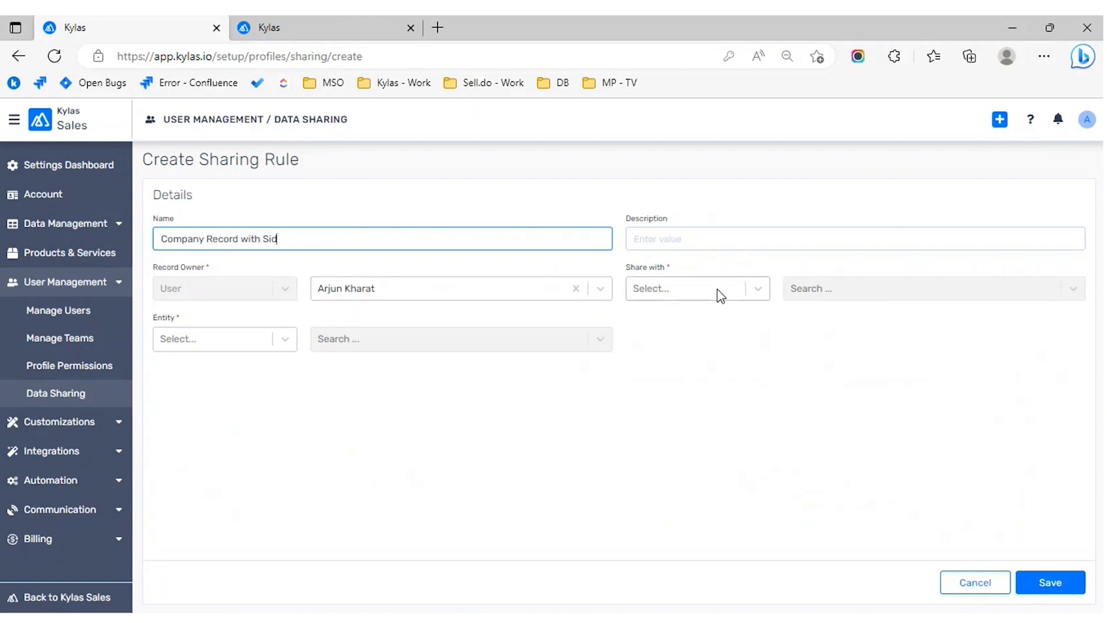
Step: Set the sharing rule to share with a User and choose the sales user as the recipient
{"action": "left_click", "coordinate": [747, 294]}
{"action": "left_click", "coordinate": [693, 324]}
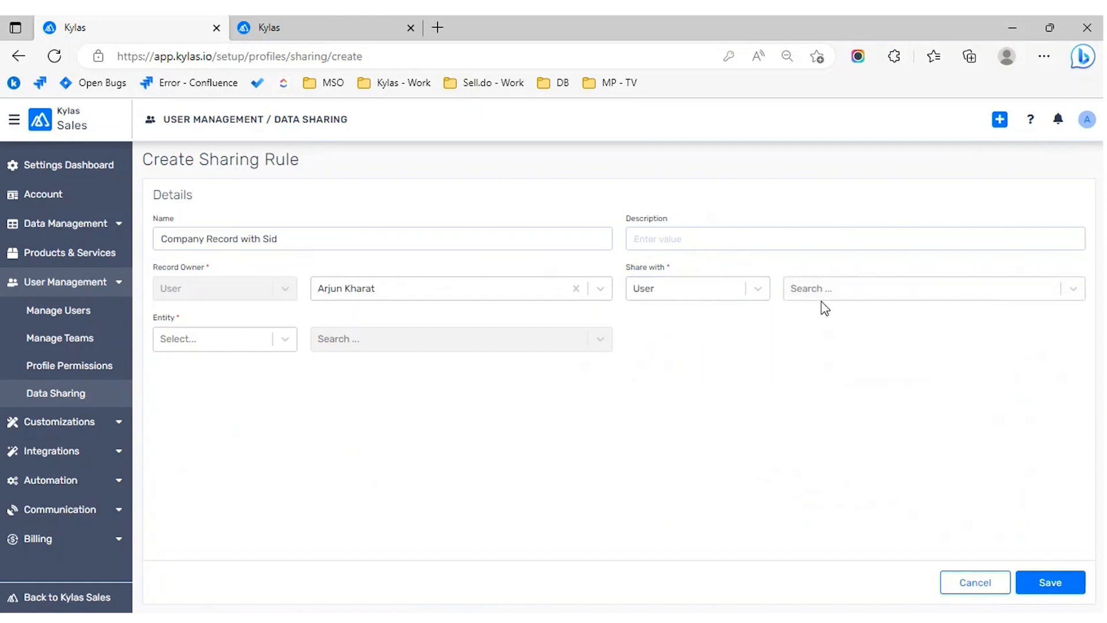
{"action": "left_click", "coordinate": [836, 299]}
{"action": "left_click", "coordinate": [834, 371]}
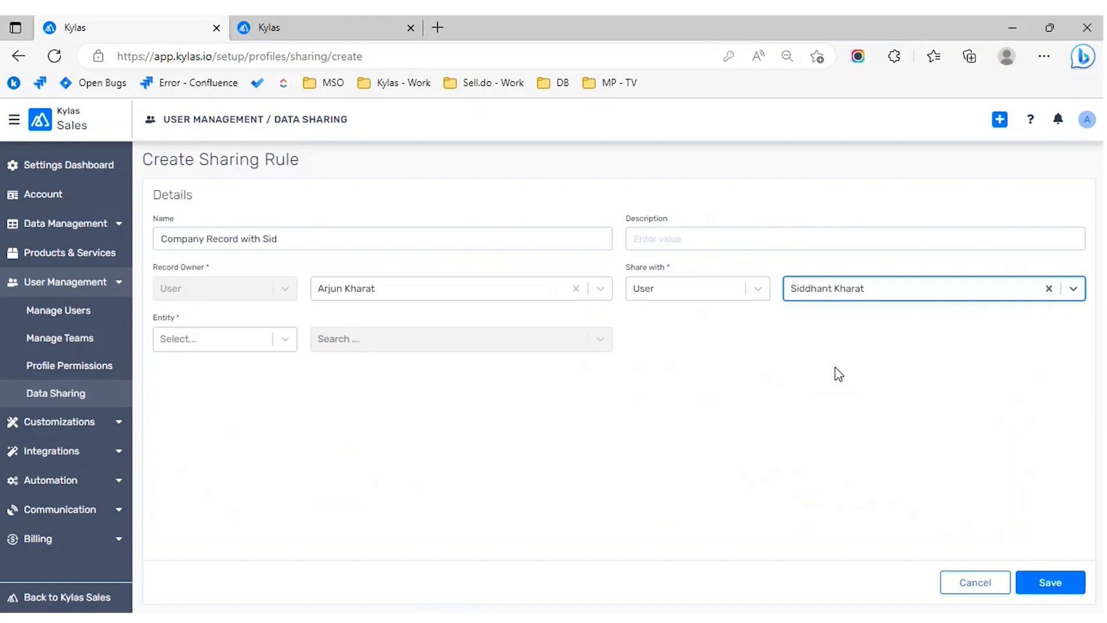
Step: Set the rule's entity to Company and limit it to the Gurukul Career Academy record
{"action": "left_click", "coordinate": [288, 346]}
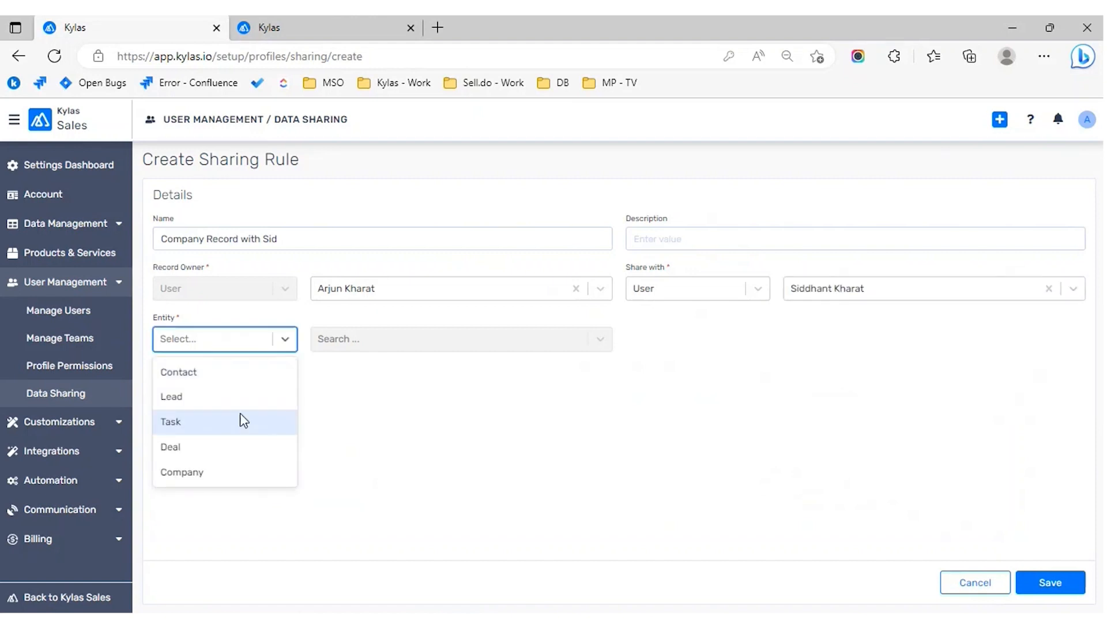
{"action": "left_click", "coordinate": [216, 476]}
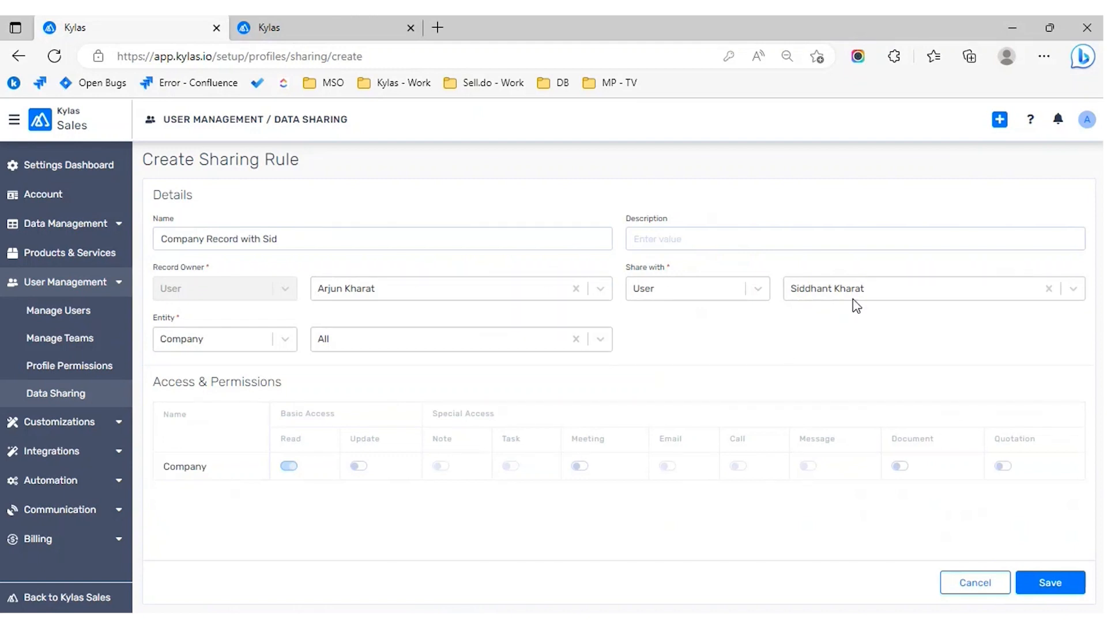
{"action": "left_click", "coordinate": [601, 342]}
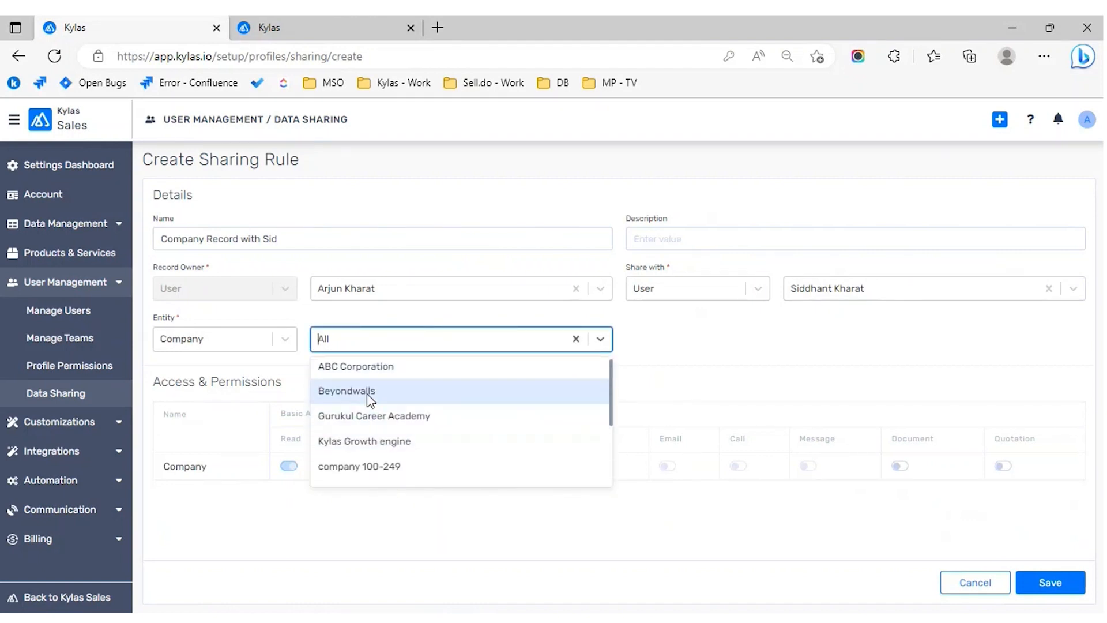
{"action": "scroll", "coordinate": [368, 424], "scroll_direction": "down", "scroll_amount": 1}
{"action": "left_click", "coordinate": [368, 421]}
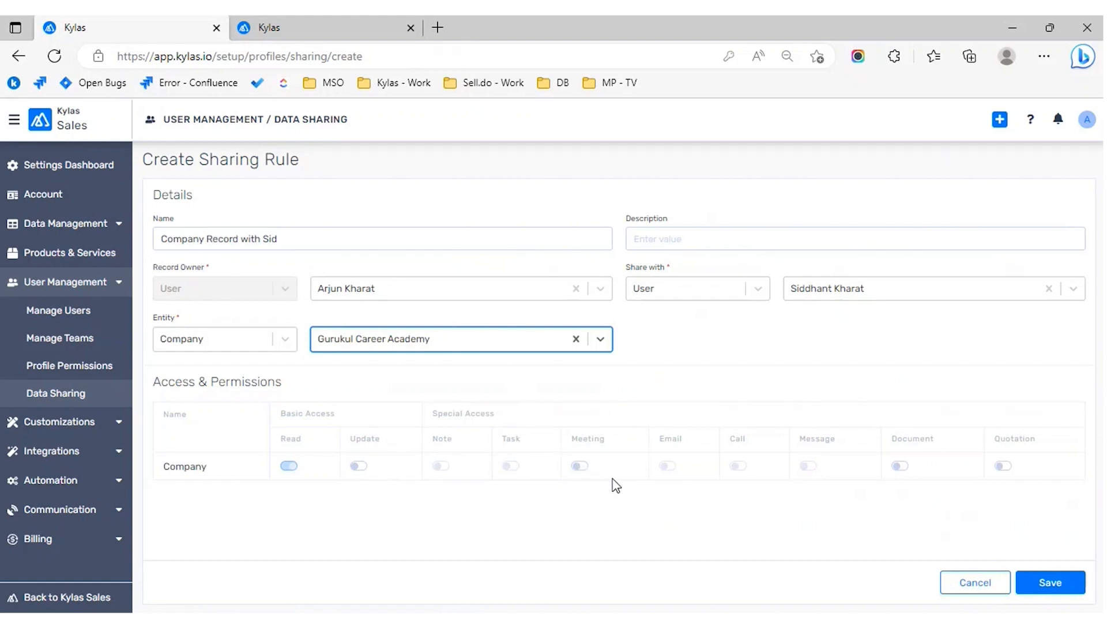
Step: Grant Meeting, Document and Quotation access for the shared company and save the sharing rule
{"action": "left_click", "coordinate": [581, 467]}
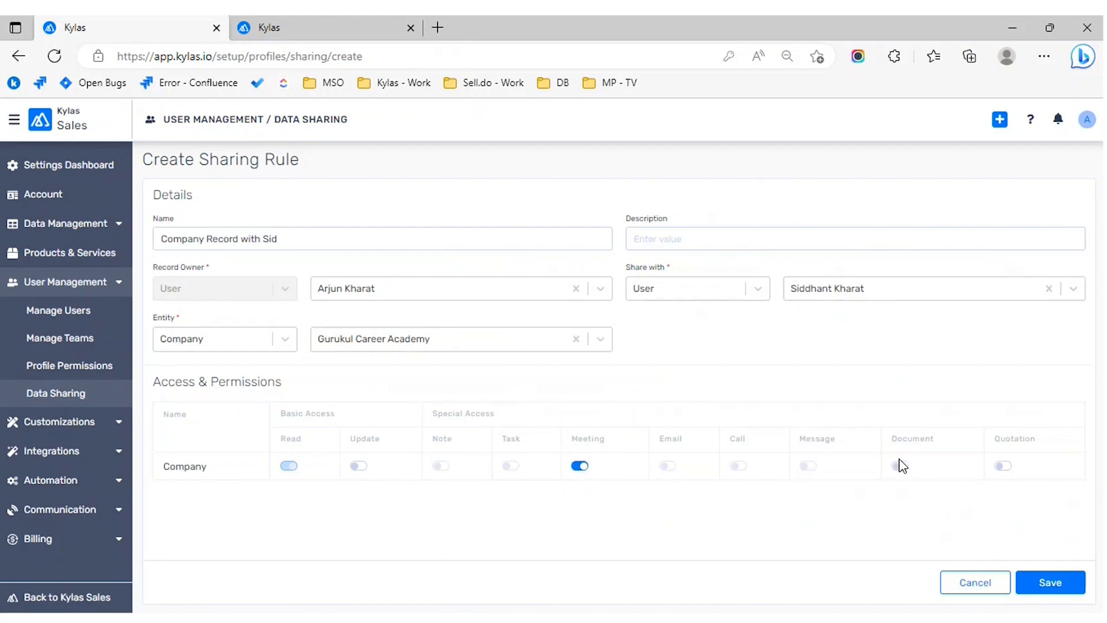
{"action": "left_click", "coordinate": [901, 465]}
{"action": "left_click", "coordinate": [1007, 467]}
{"action": "left_click", "coordinate": [1053, 582]}
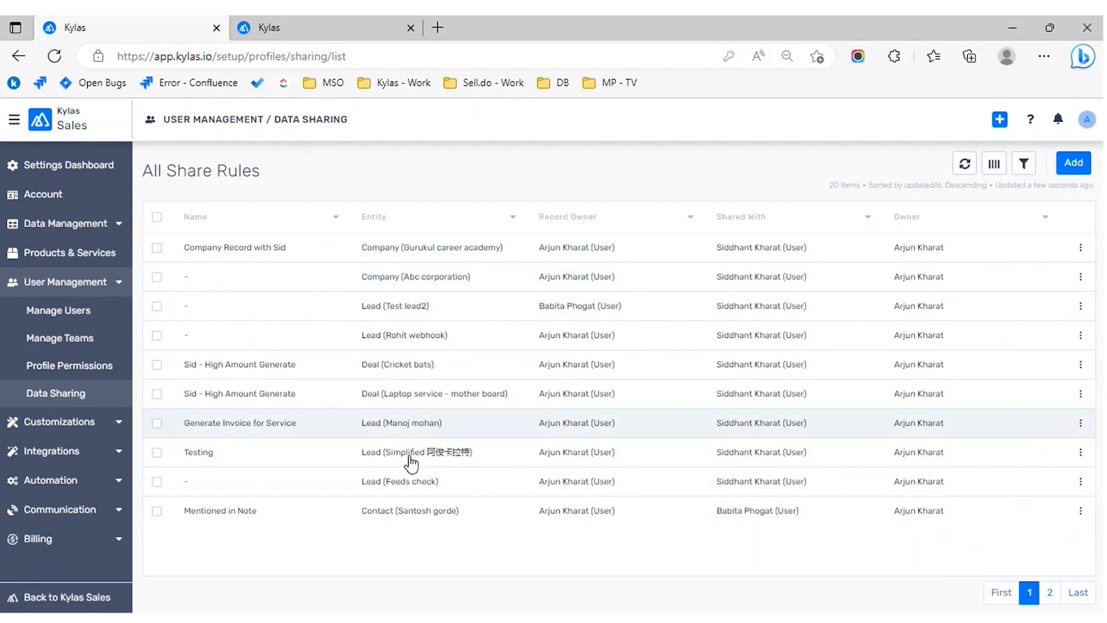
Step: Switch to the sales user's Chrome window, open the companies list and widen the Name column to check the shared companies
{"action": "left_click", "coordinate": [434, 580]}
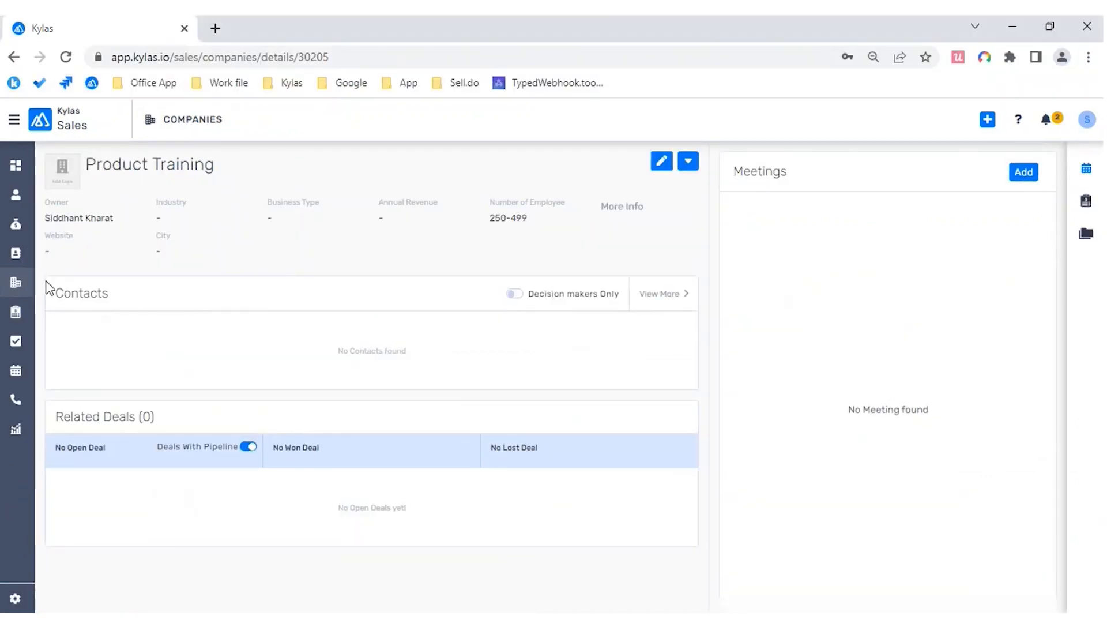
{"action": "left_click", "coordinate": [16, 282]}
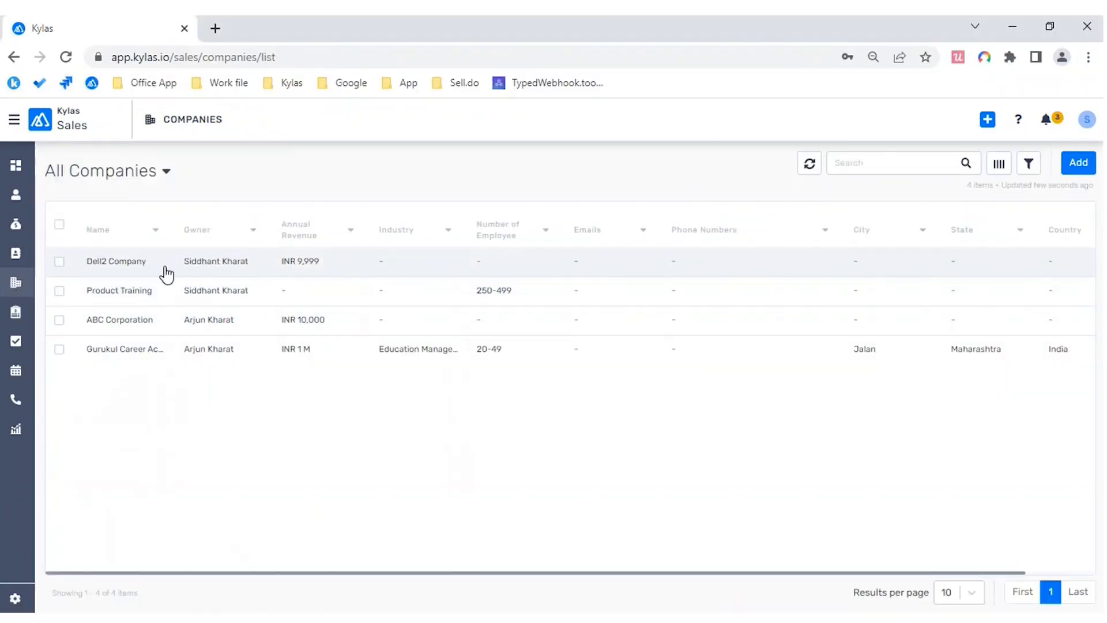
{"action": "left_click_drag", "start_coordinate": [169, 223], "coordinate": [255, 219]}
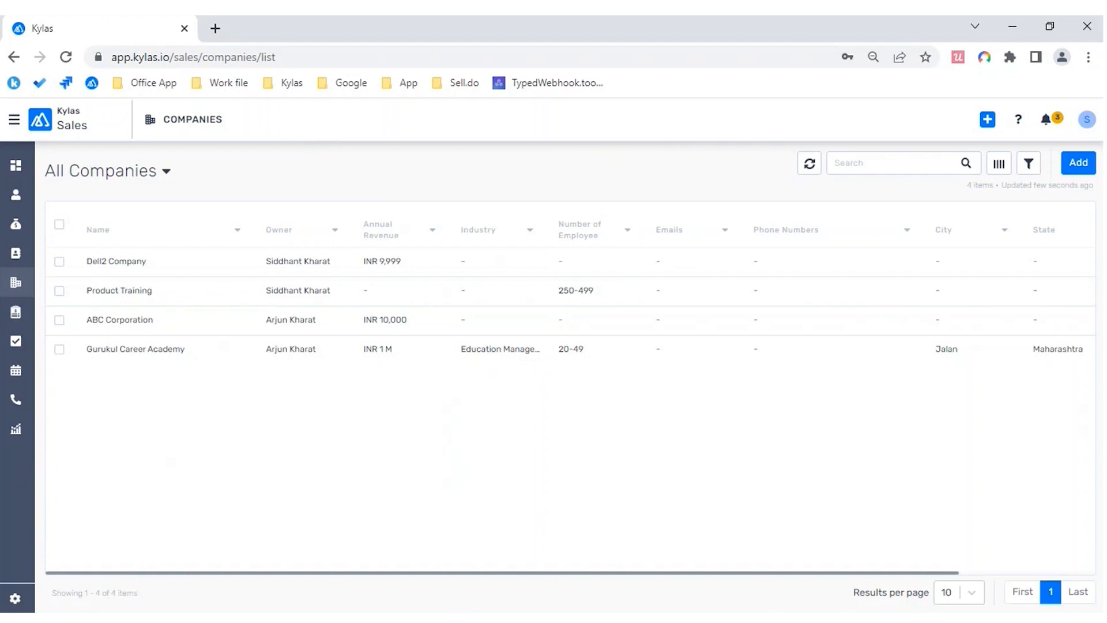
Step: In the admin's Edge window, examine the Data Sharing permissions under Configuration Management in the Sales profile and return to the dashboard
{"action": "mouse_move", "coordinate": [311, 618]}
{"action": "left_click", "coordinate": [448, 594]}
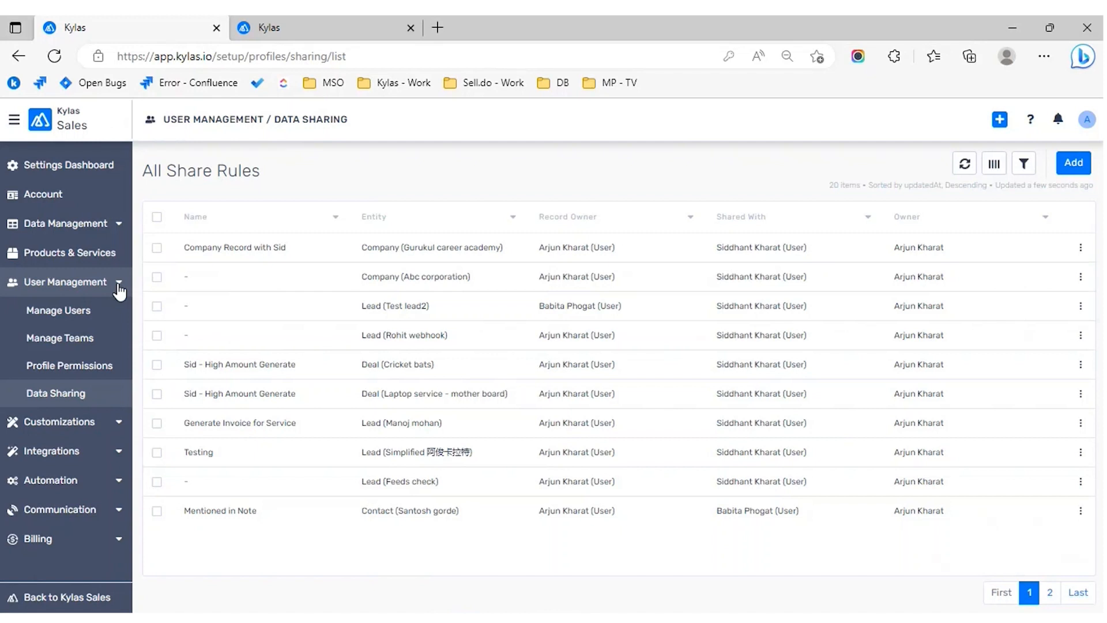
{"action": "left_click", "coordinate": [84, 366]}
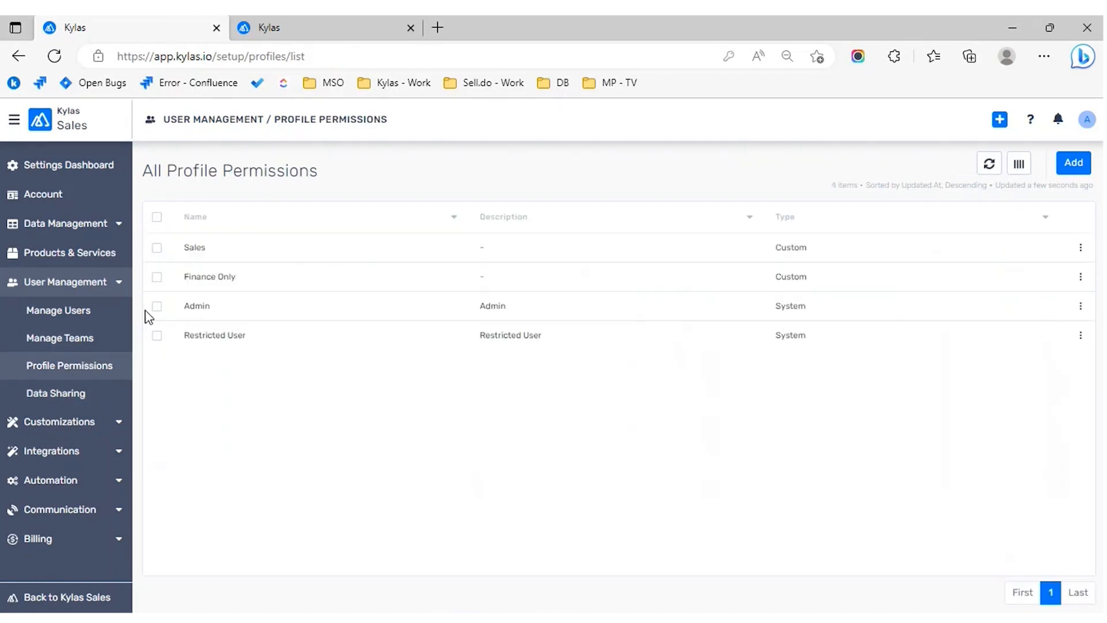
{"action": "left_click", "coordinate": [195, 248]}
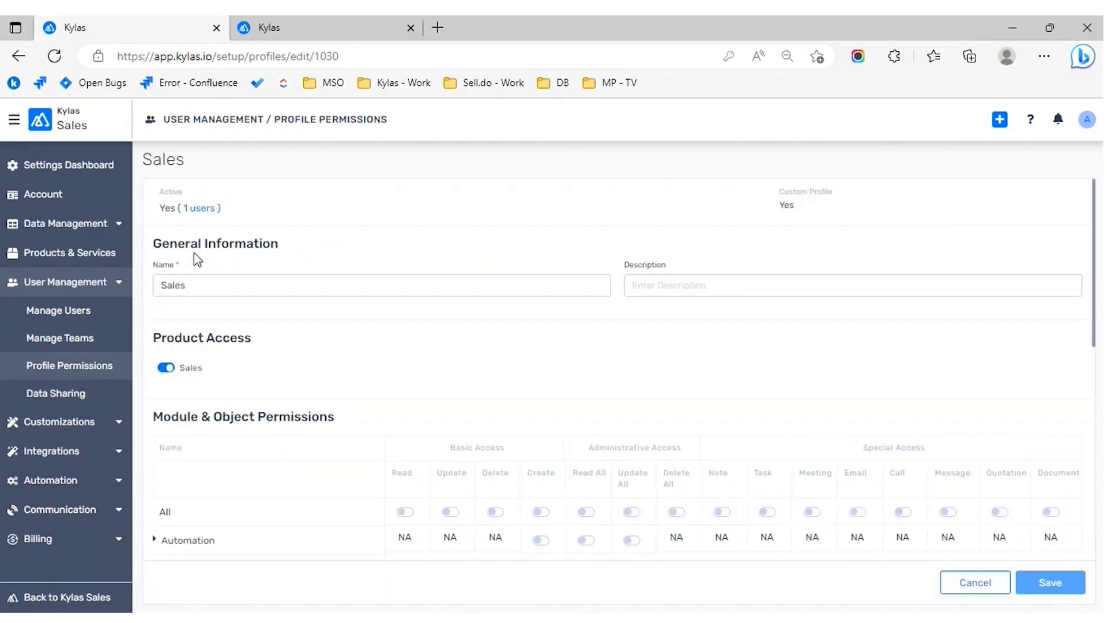
{"action": "scroll", "coordinate": [289, 282], "scroll_direction": "down", "scroll_amount": 5}
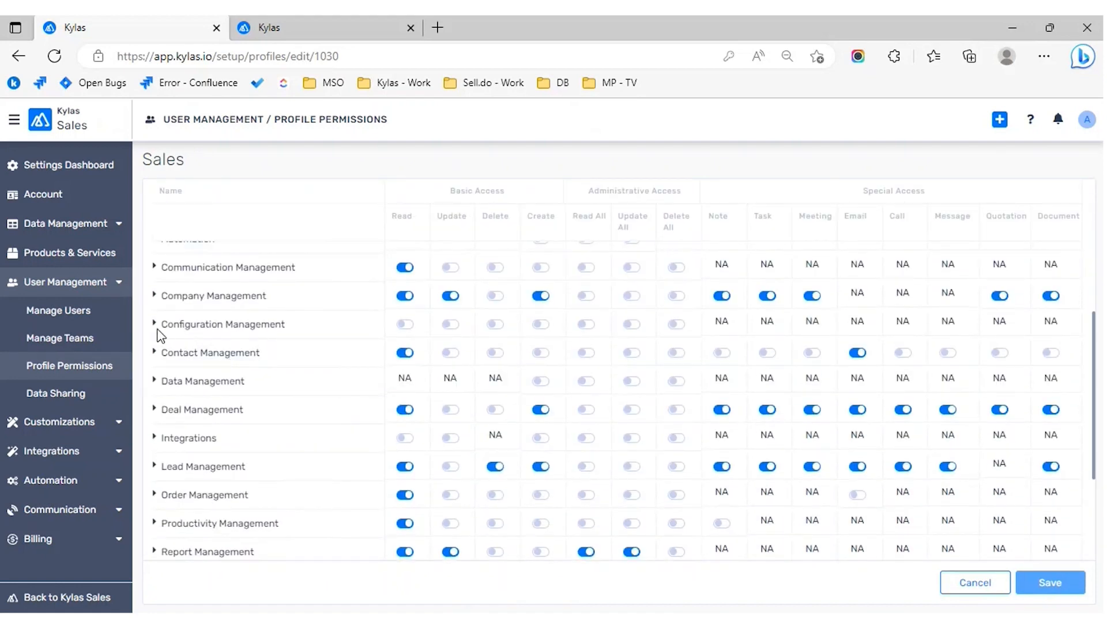
{"action": "left_click", "coordinate": [155, 326]}
{"action": "scroll", "coordinate": [155, 329], "scroll_direction": "down", "scroll_amount": 1}
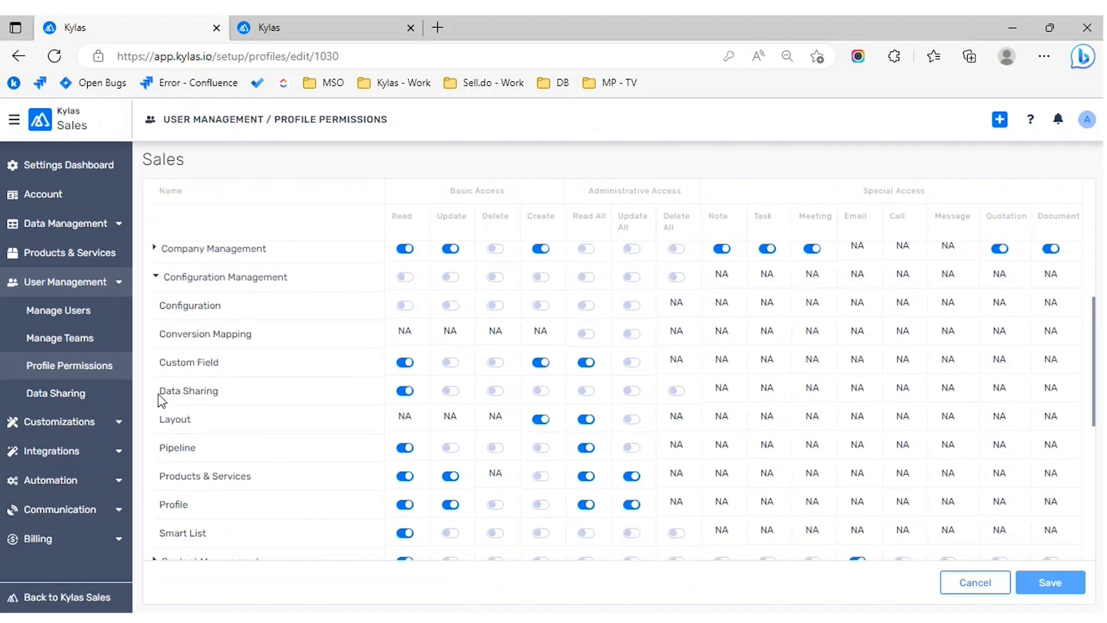
{"action": "left_click_drag", "start_coordinate": [160, 398], "coordinate": [221, 394]}
{"action": "left_click", "coordinate": [305, 397]}
{"action": "left_click", "coordinate": [14, 119]}
{"action": "left_click", "coordinate": [35, 151]}
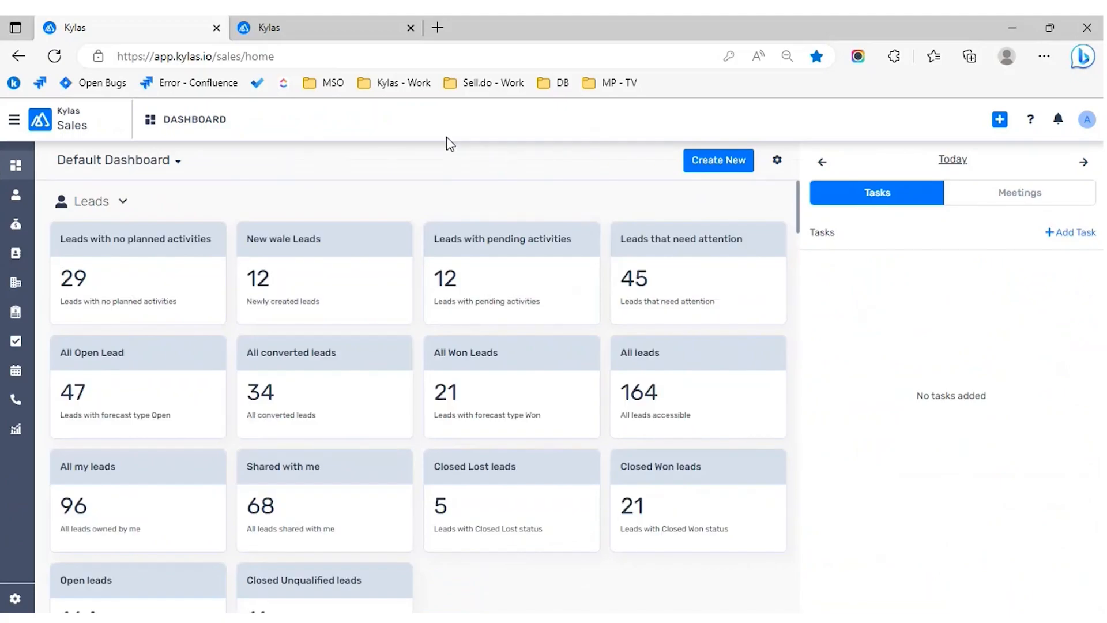